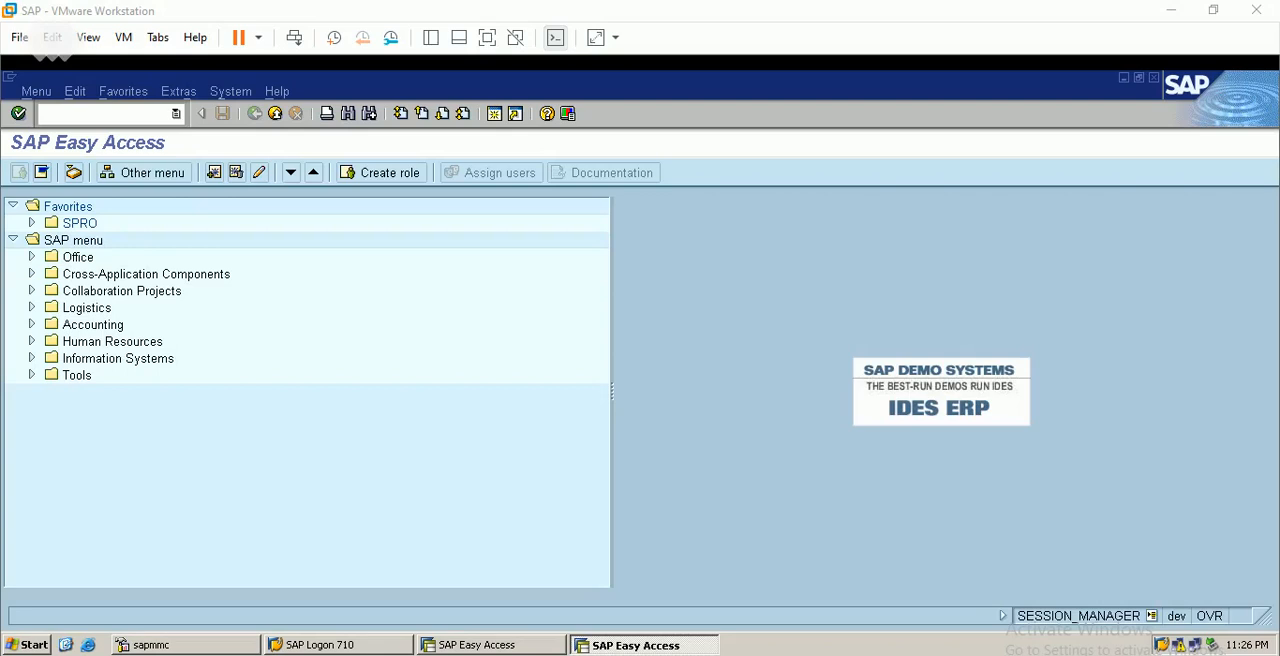
Switch to the SAP SD workbook in Excel, review the sales order, delivery and billing document type columns, and minimize it
left_click(399, 654)
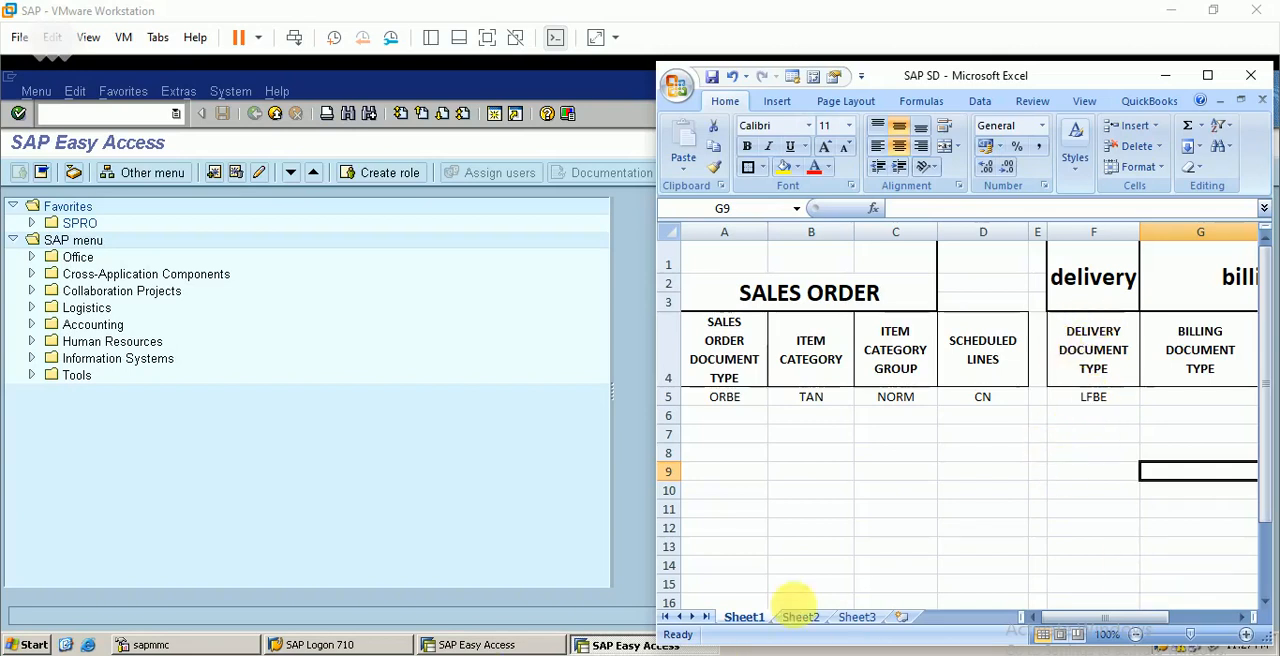
left_click(1245, 624)
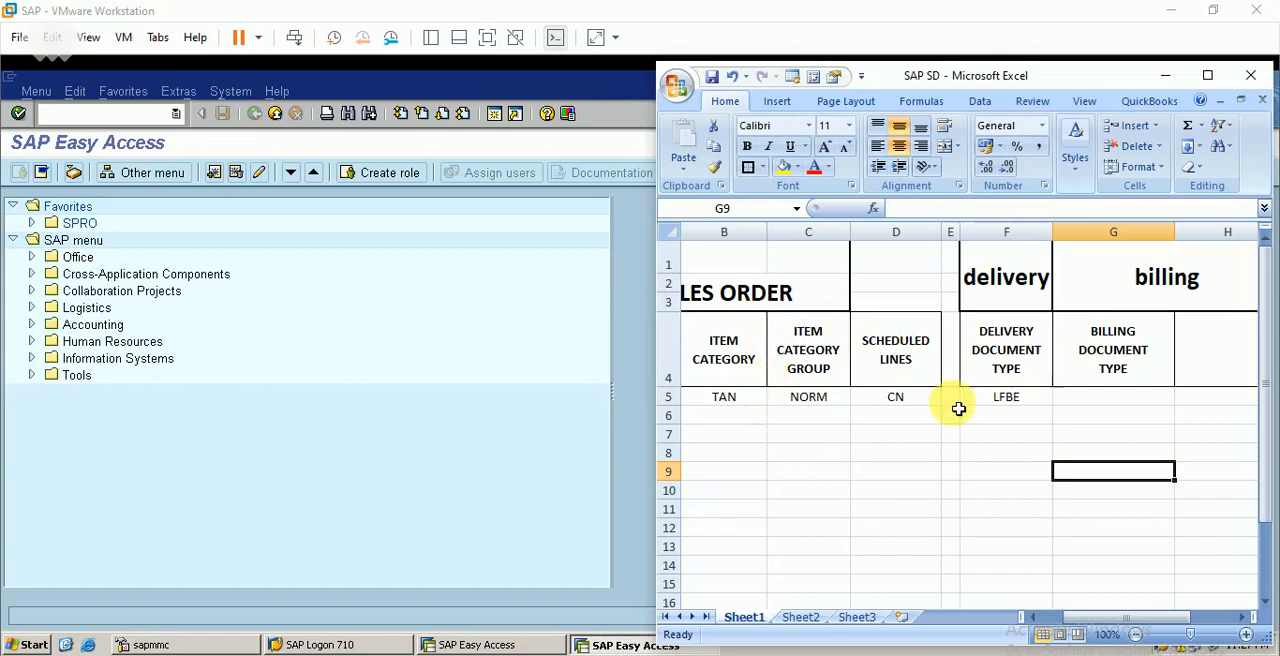
left_click(1165, 75)
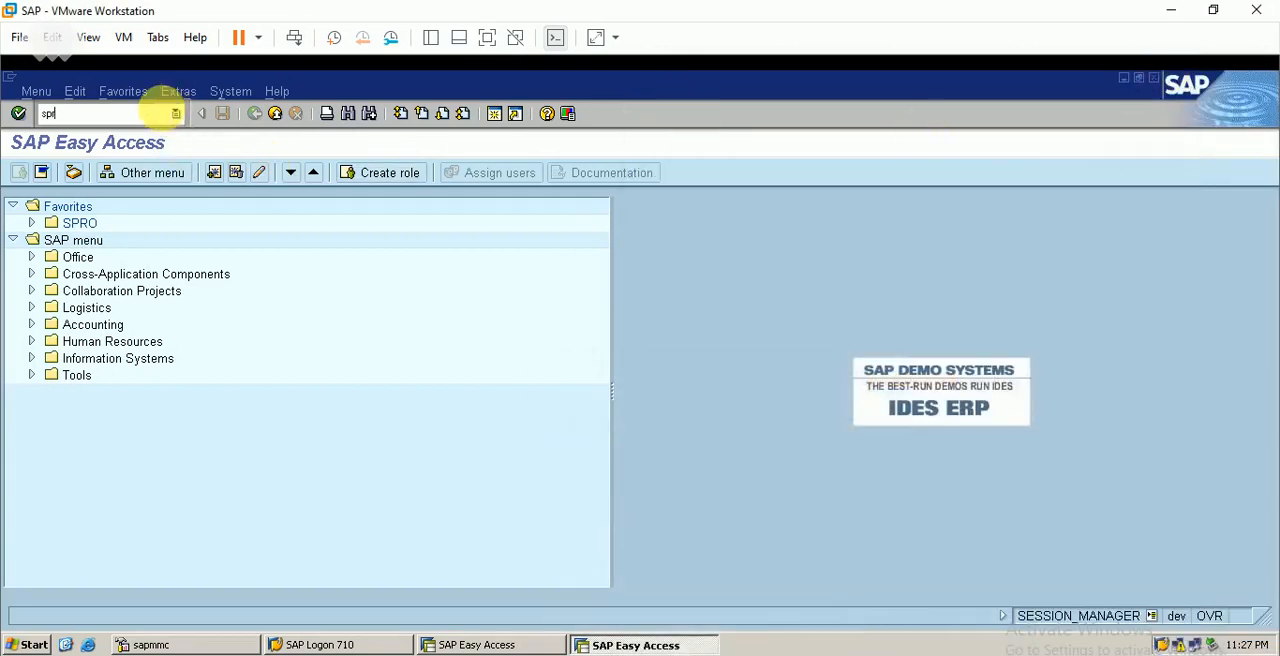
Start transaction SPRO and open the SAP Reference IMG
left_click(160, 113)
type("spro")
key("Return")
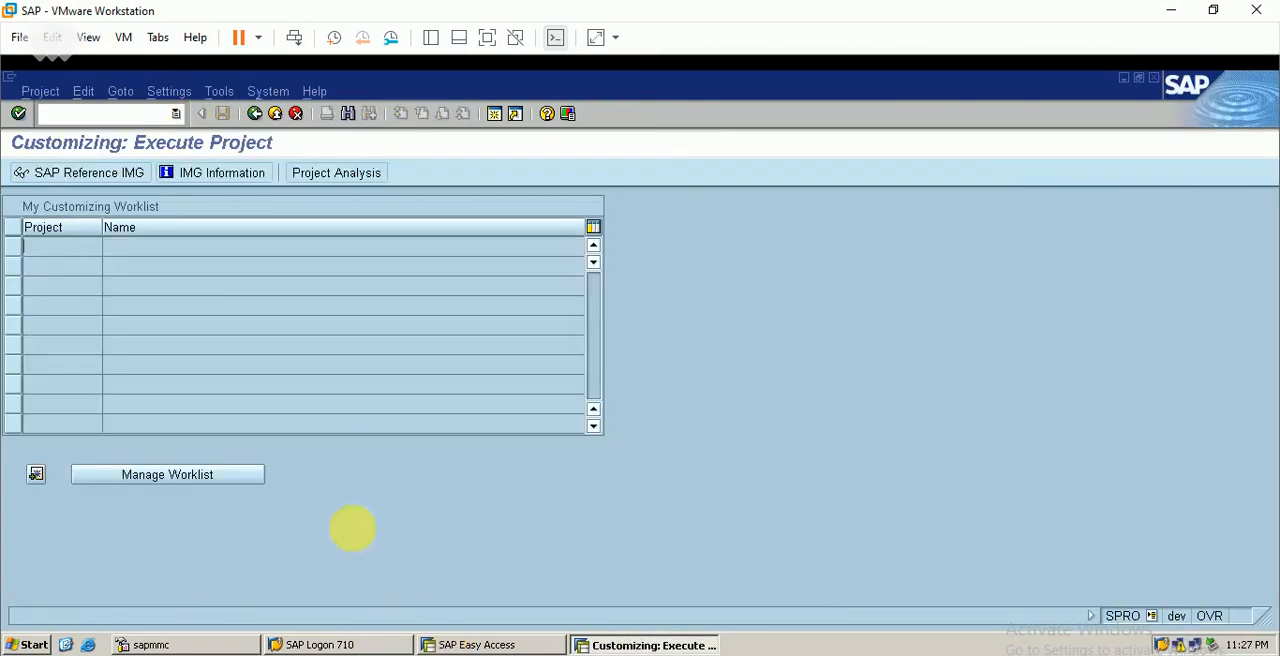
left_click(114, 175)
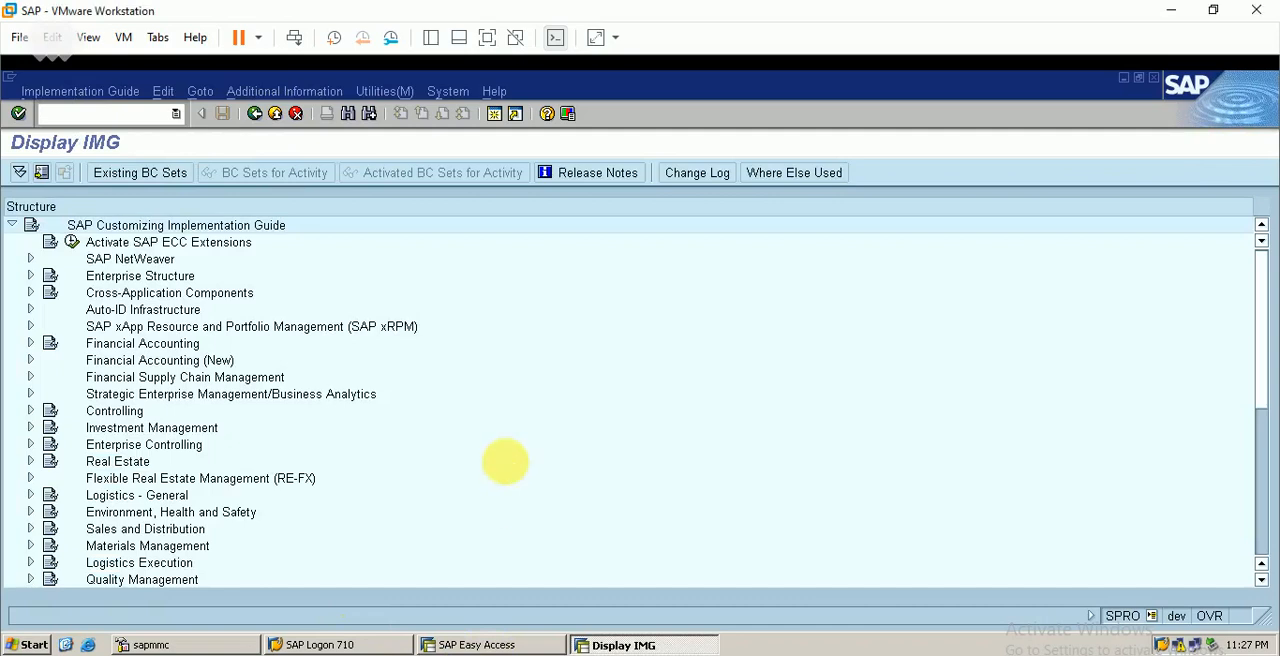
Open the Define Billing Types activity under Sales and Distribution, Billing, Billing Documents
left_click(30, 529)
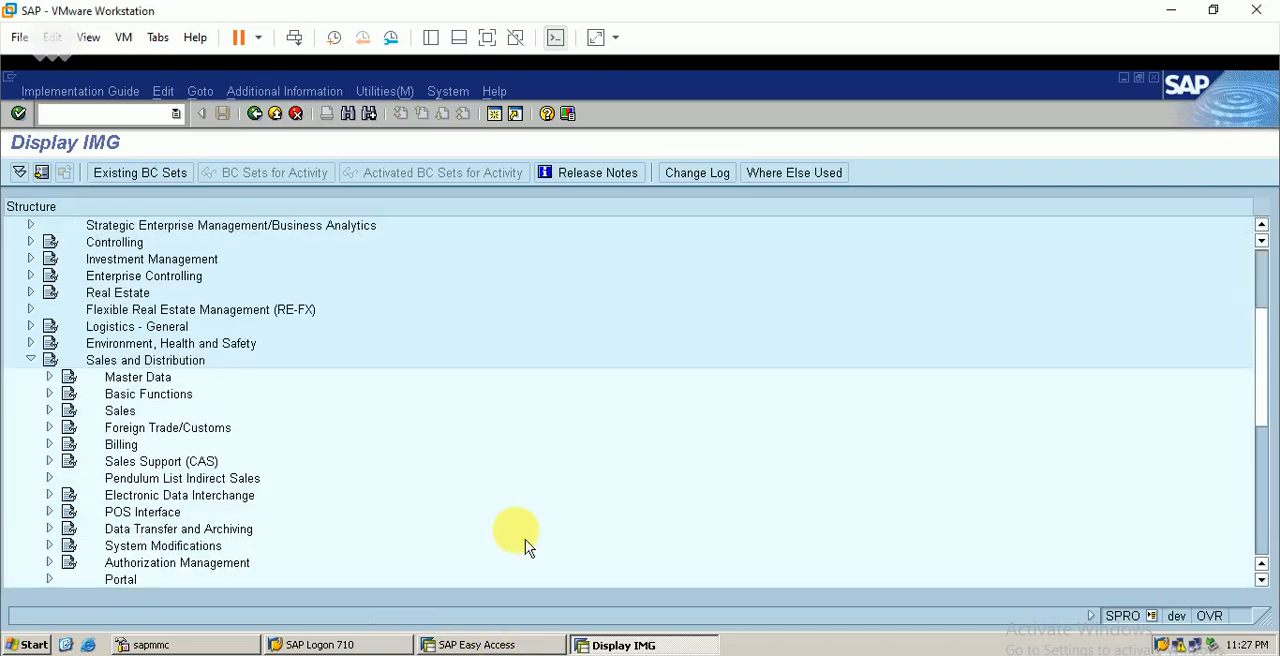
left_click(50, 446)
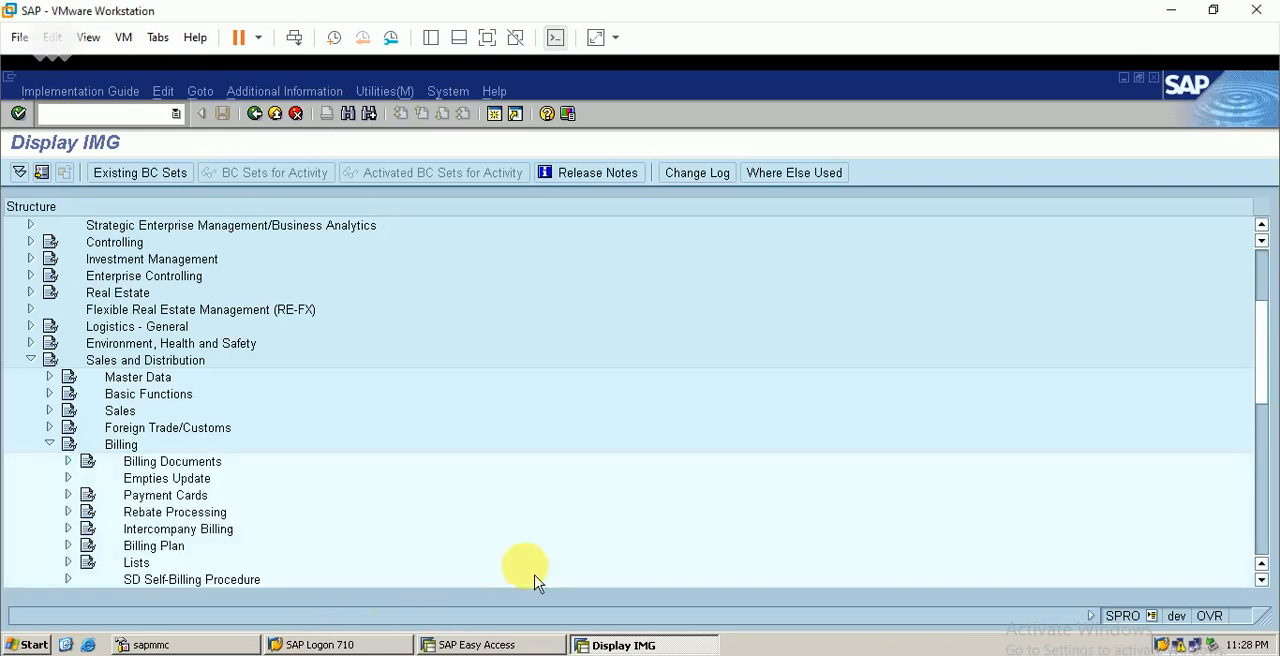
left_click(68, 461)
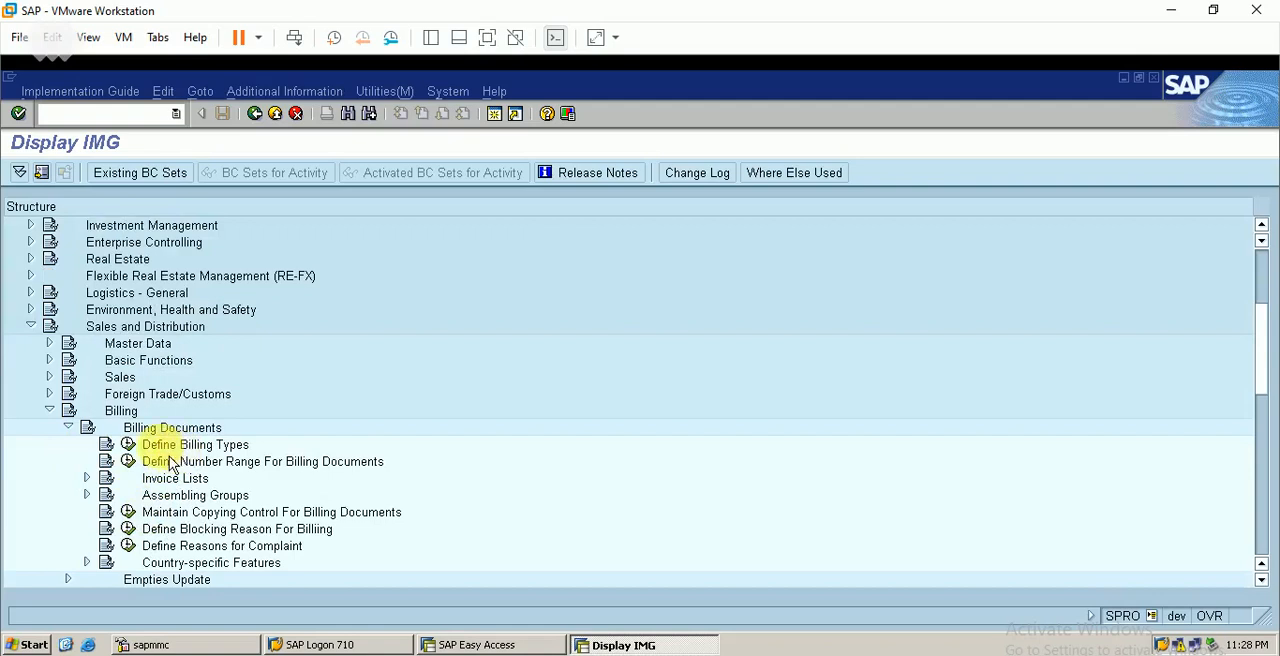
left_click(128, 446)
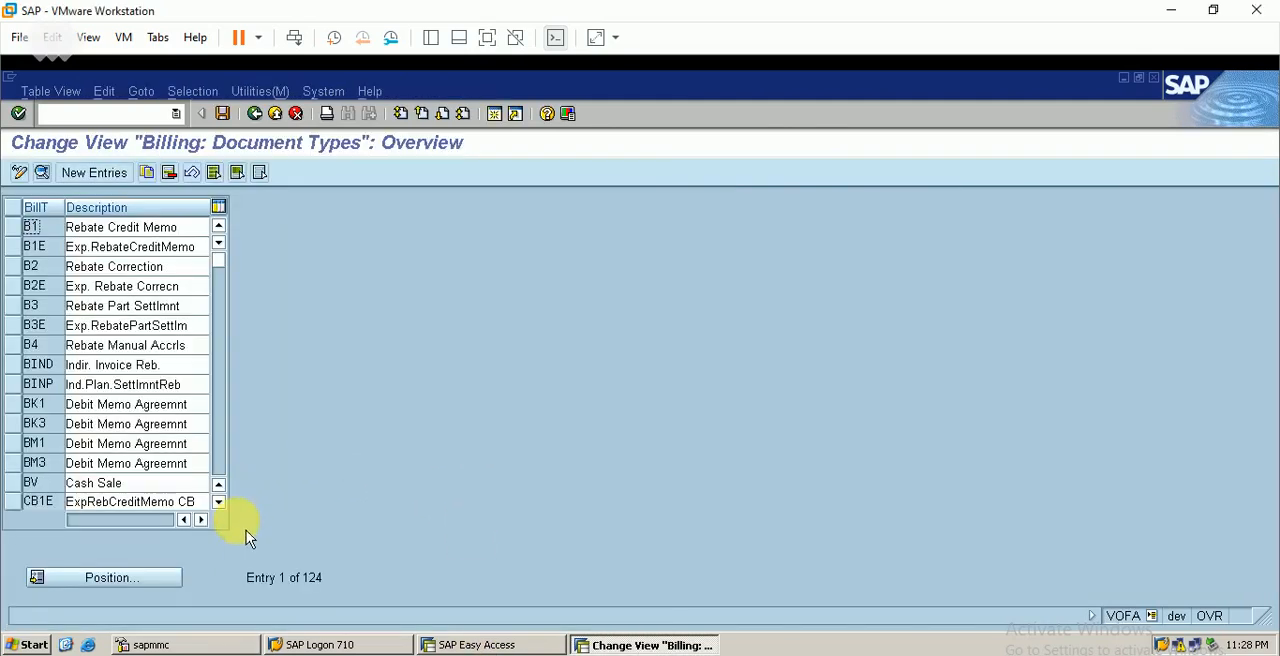
Find billing type F1 and copy it as F1BE, marking the new entry as relevant for copying control
left_click(117, 590)
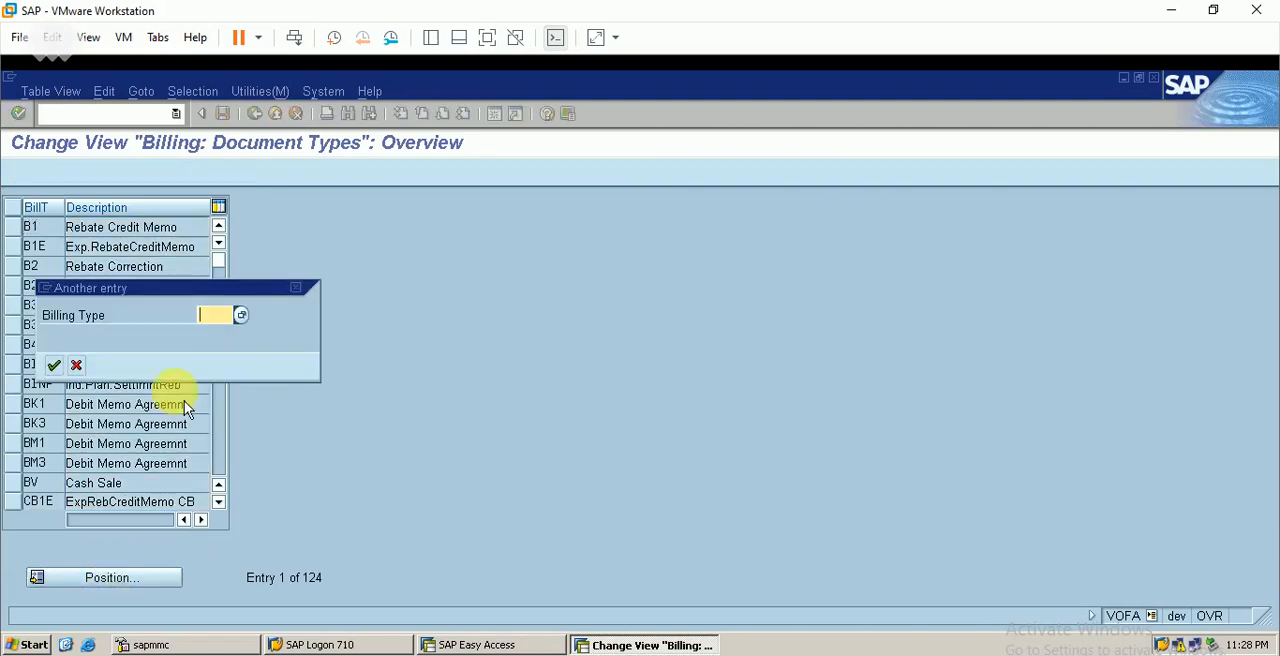
type("f1")
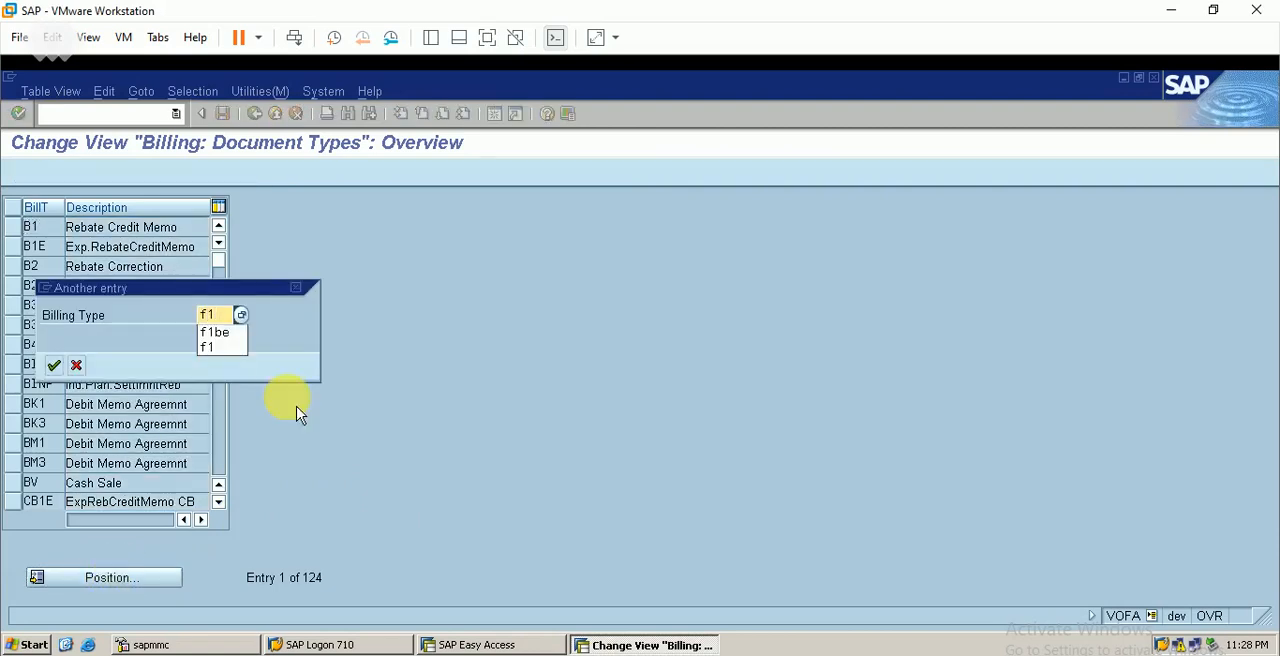
key("Return")
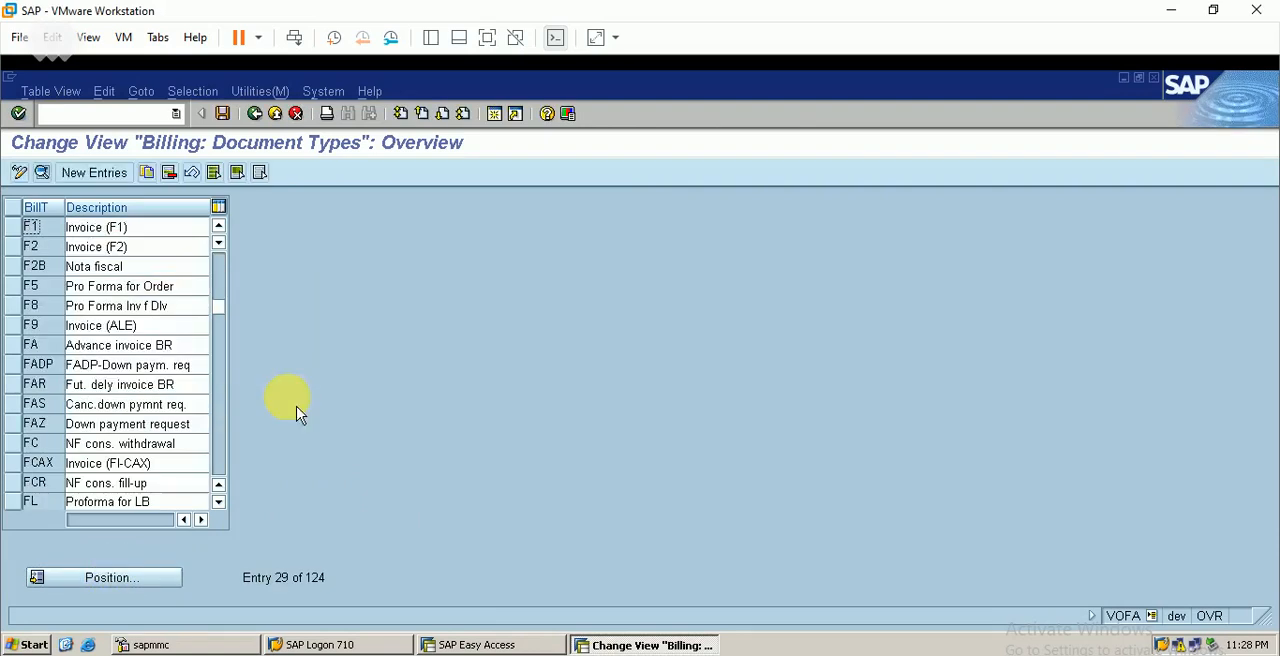
left_click(14, 229)
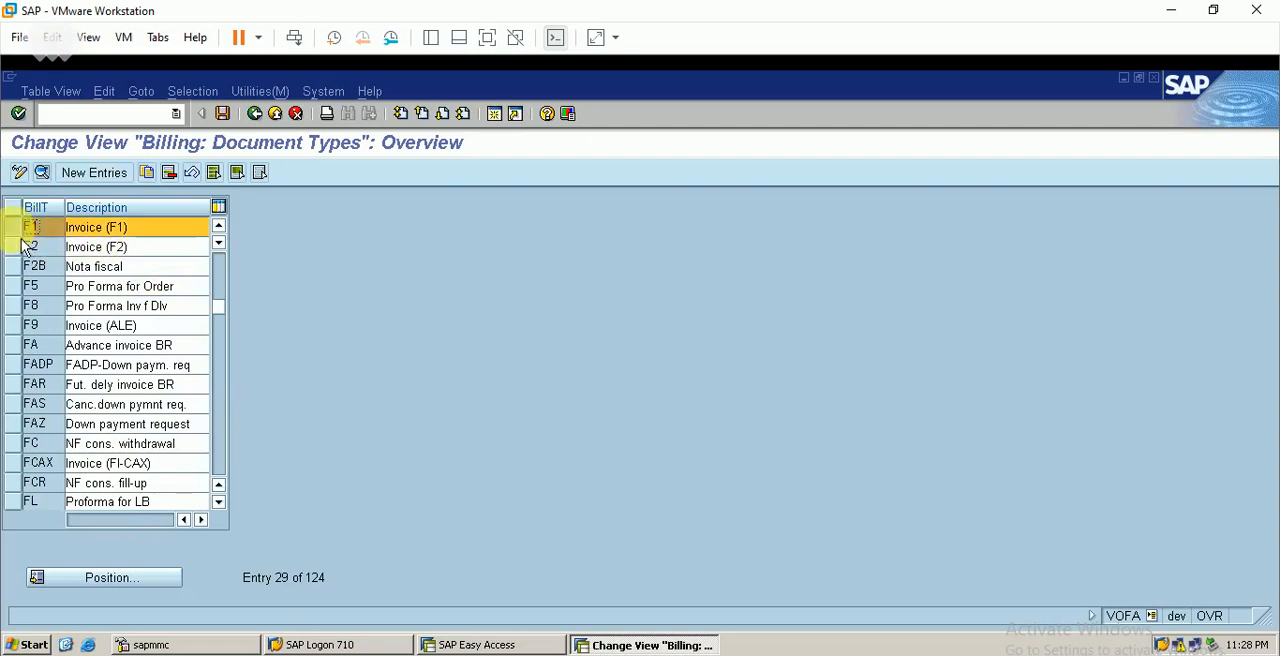
left_click(149, 175)
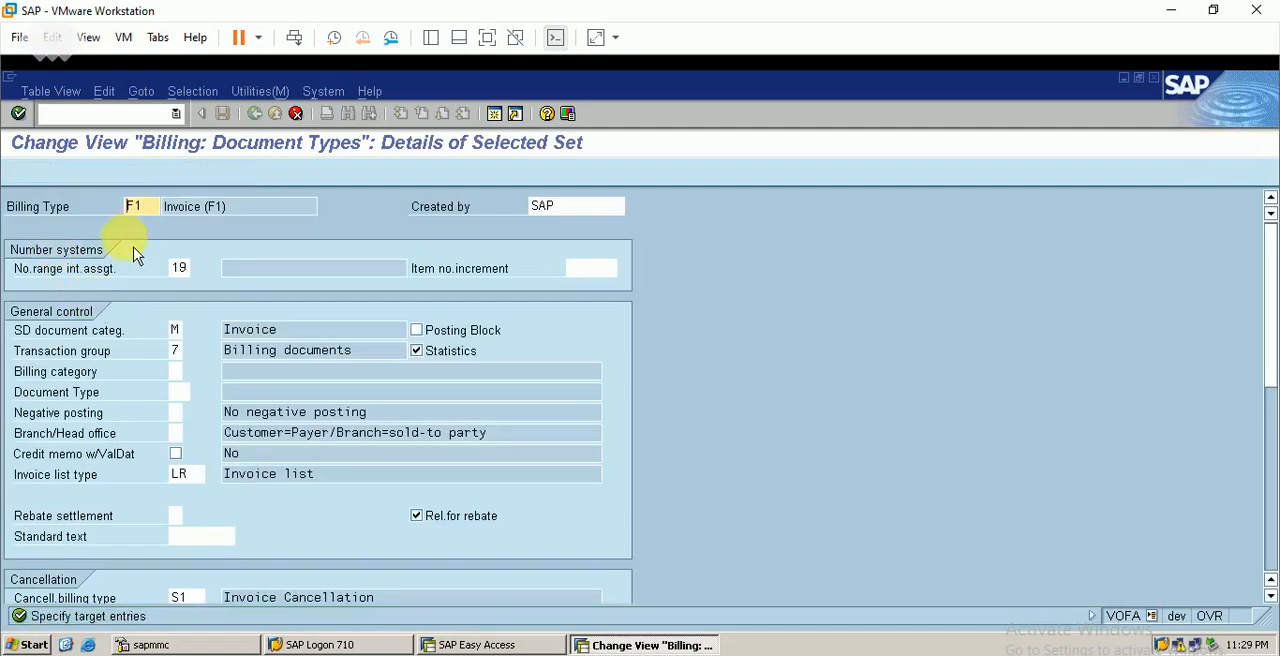
left_click(138, 206)
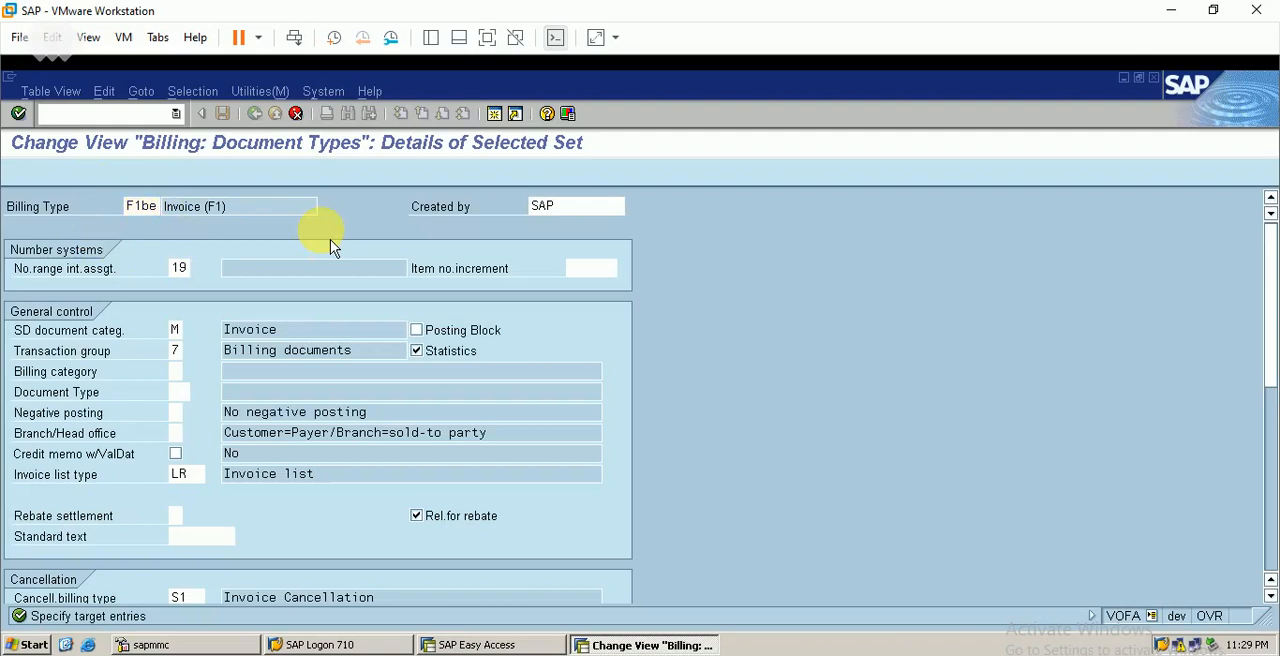
key("Return")
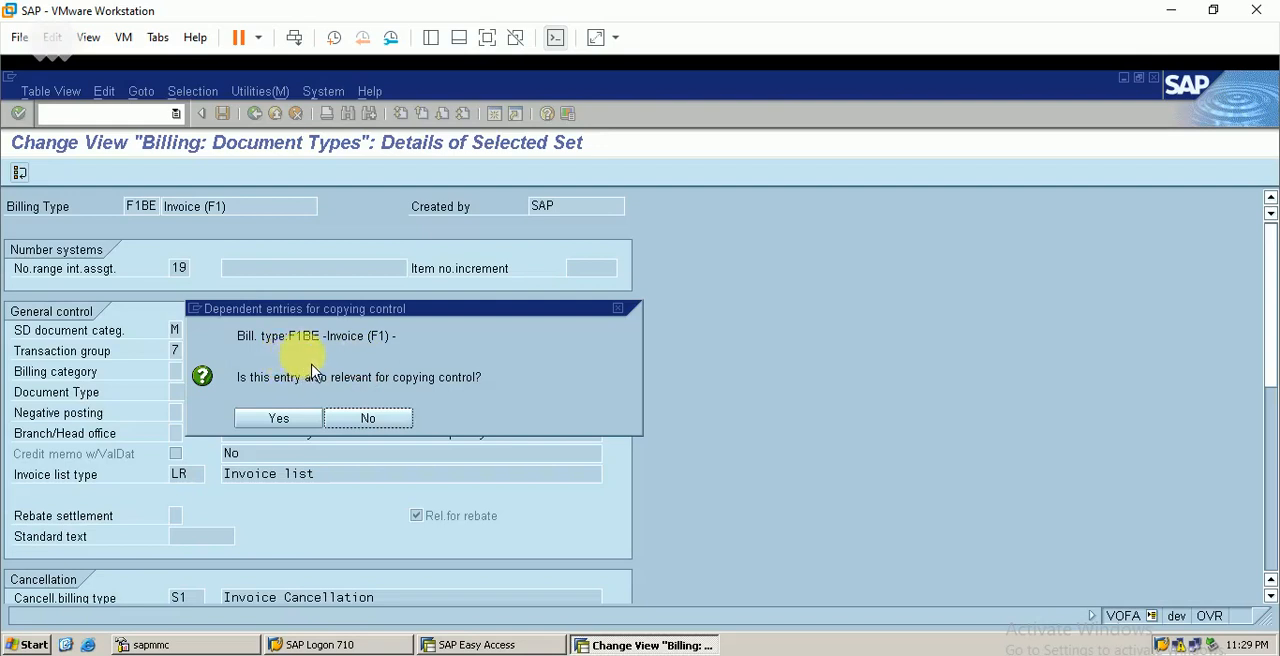
left_click(294, 424)
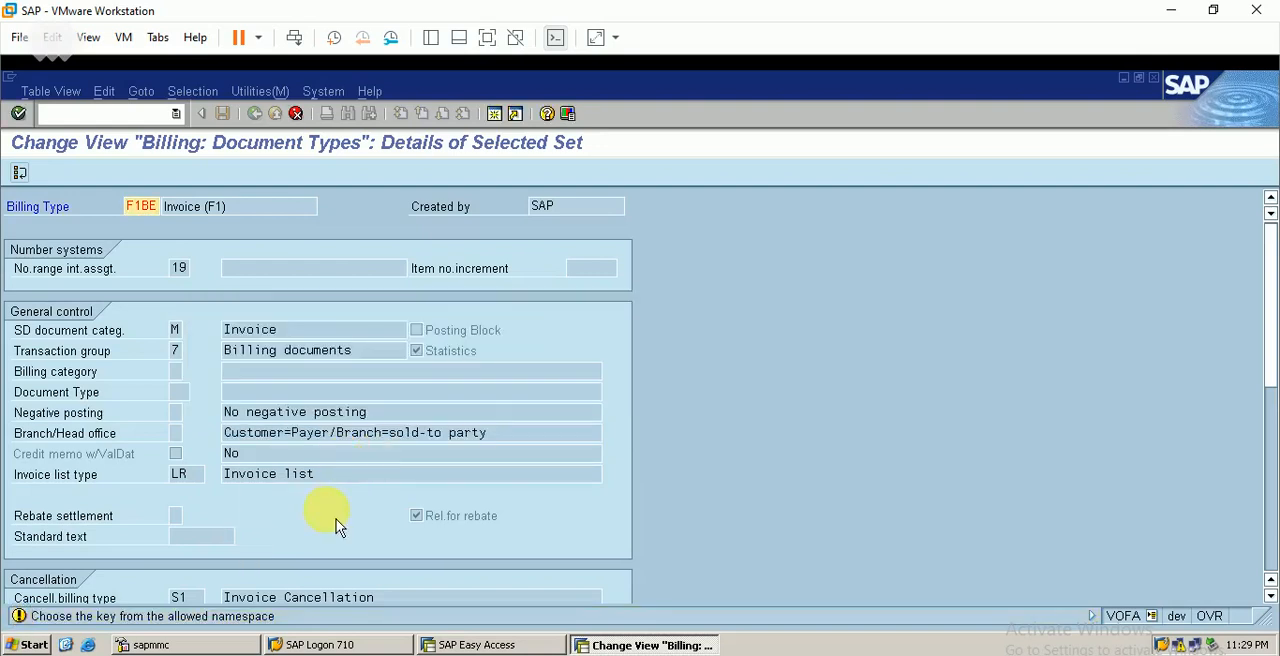
key("Return")
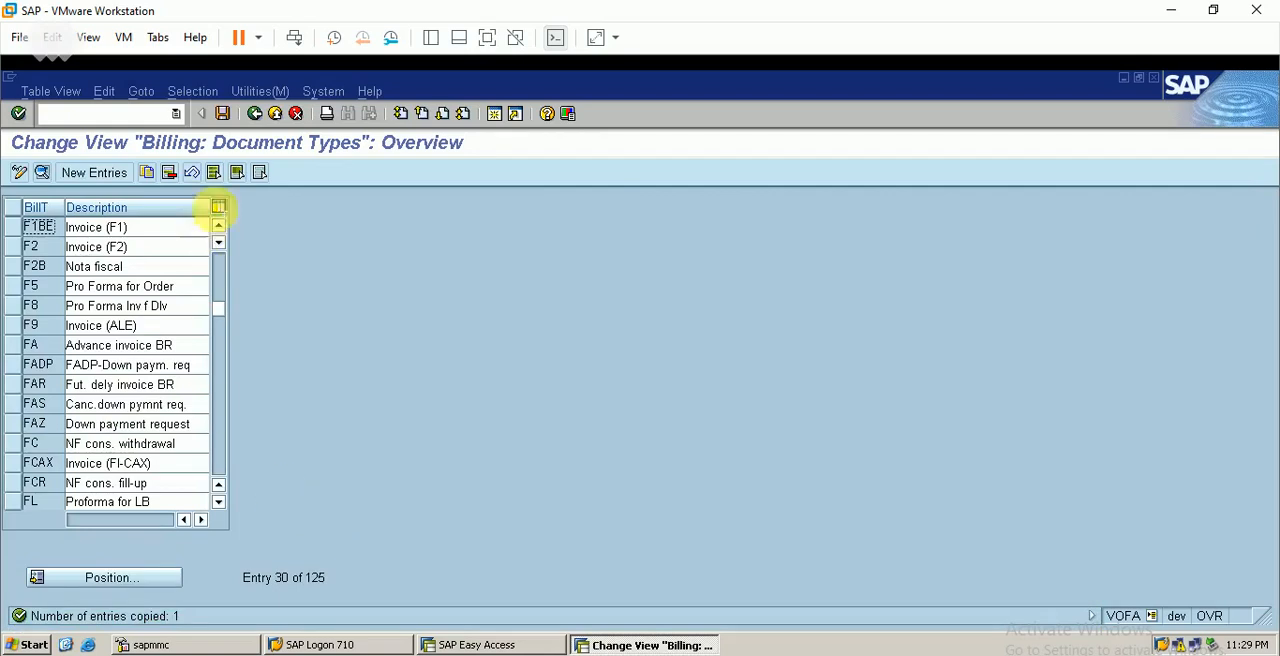
Save the new billing type under customizing request DEVK900057 and accept the list of transported key fields
left_click(223, 114)
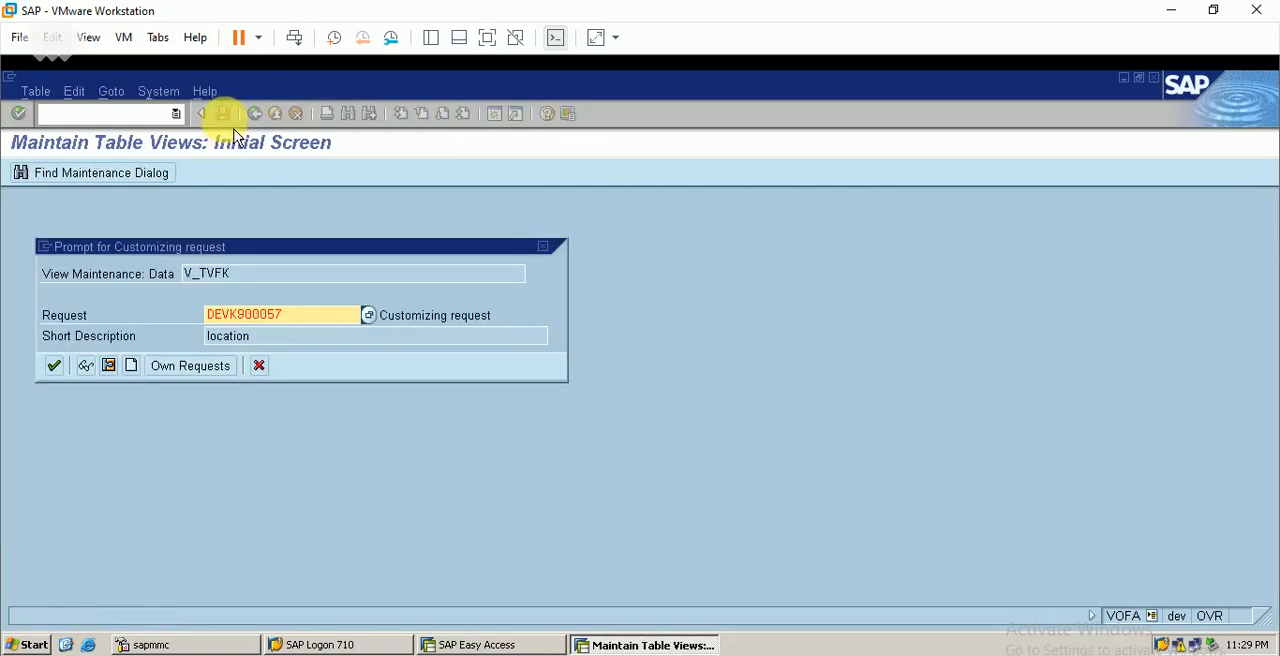
left_click(56, 367)
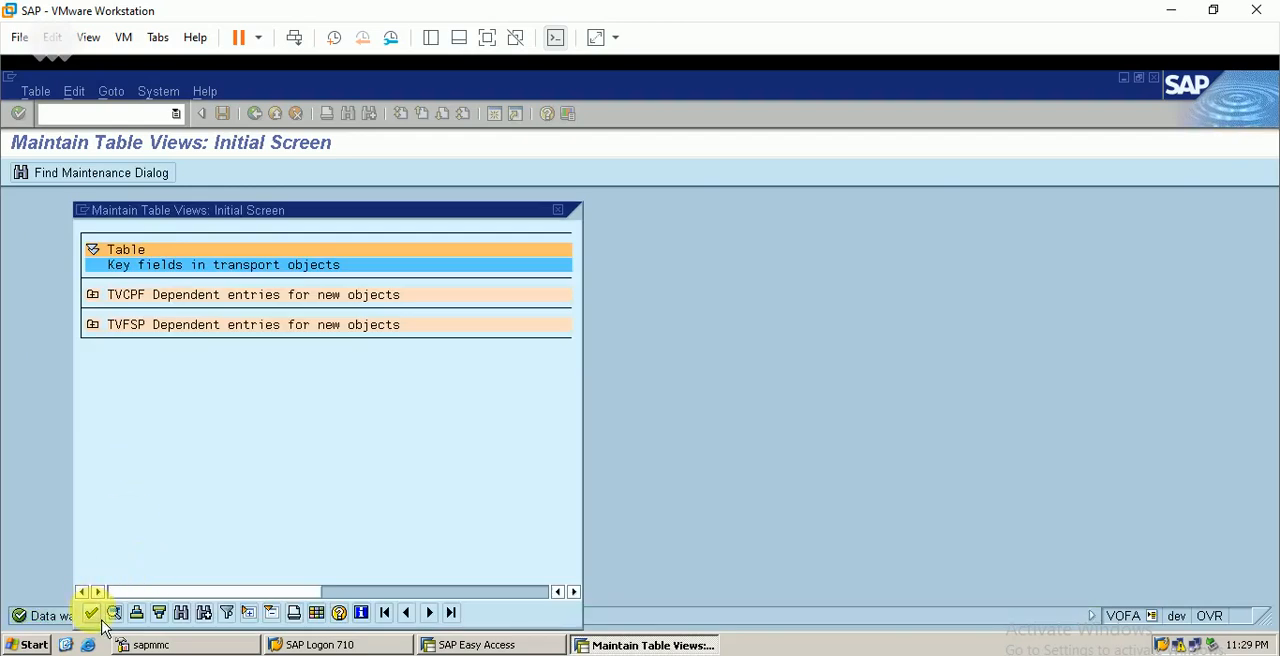
left_click(96, 617)
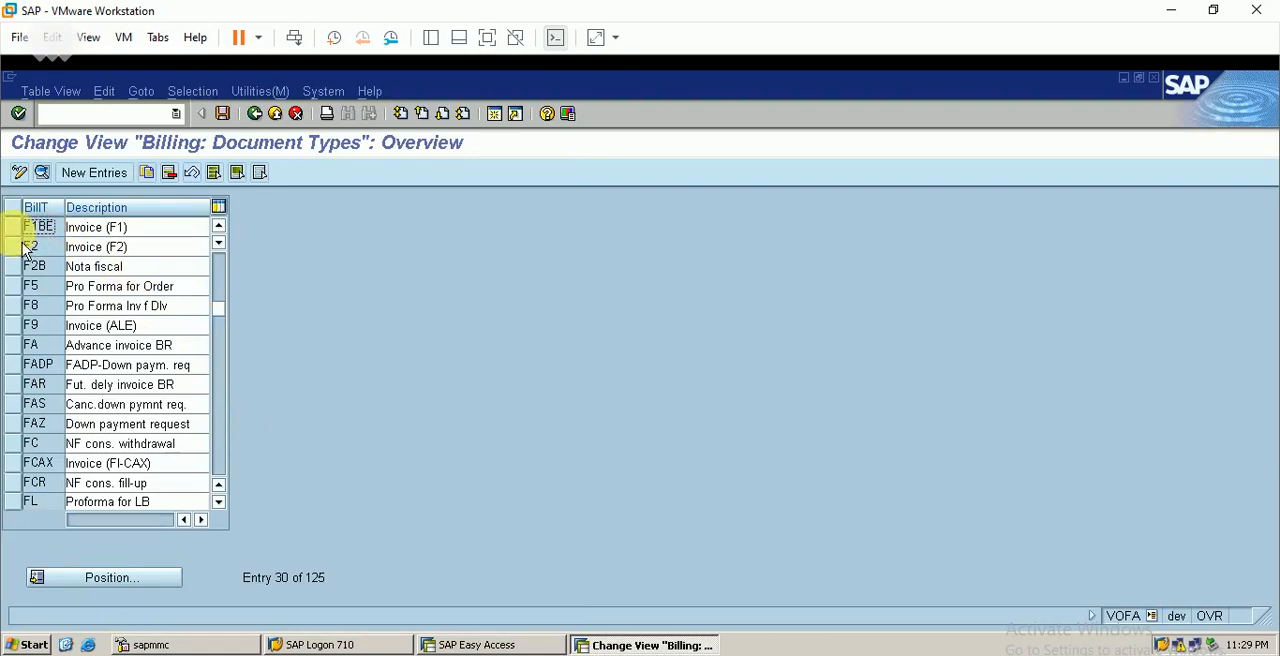
Open the details of billing type F1BE and set its item number increment to 10
left_click(23, 238)
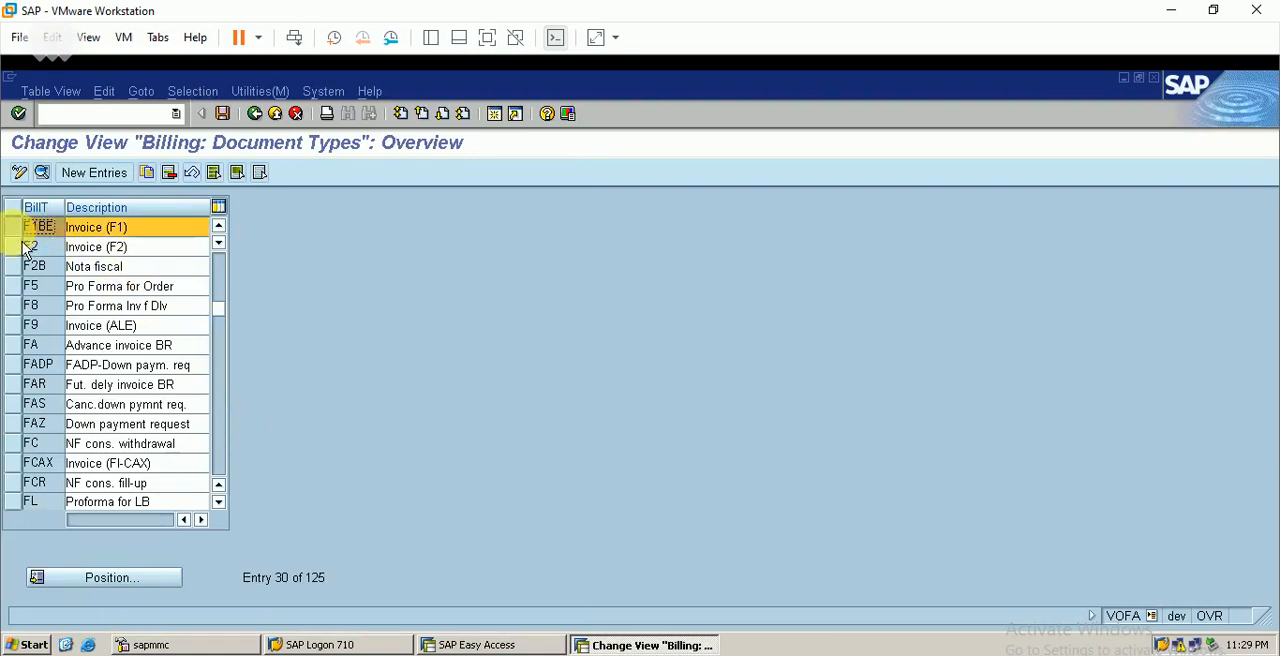
left_click(42, 172)
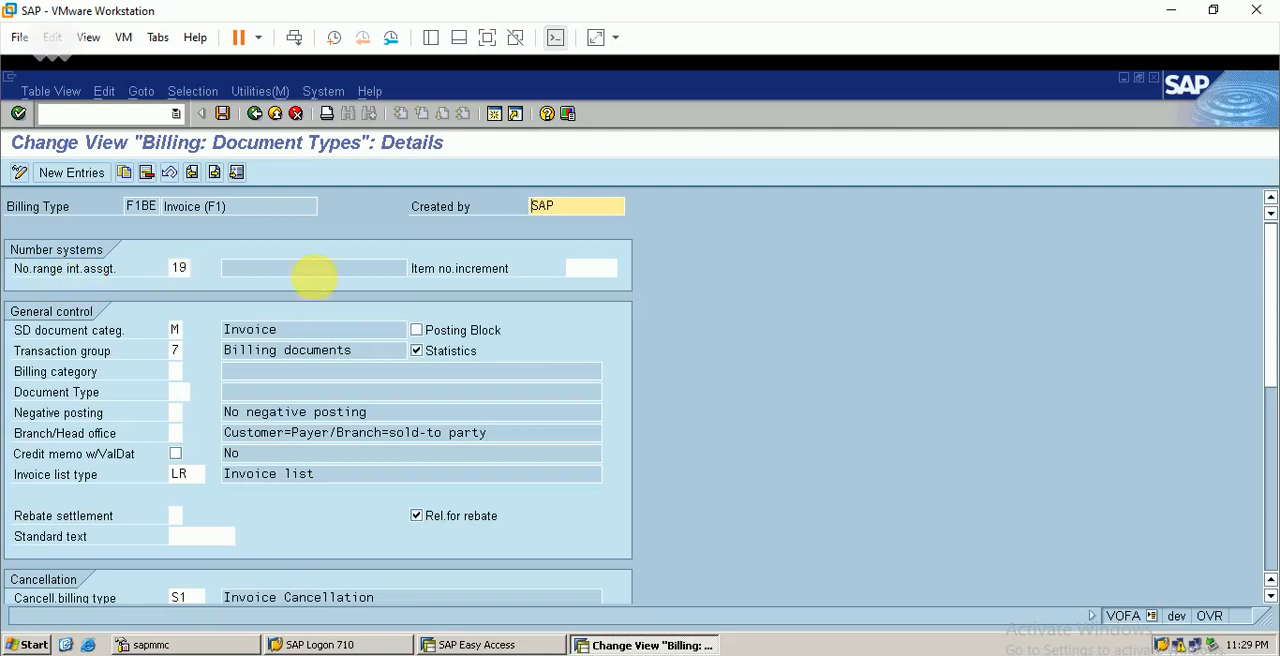
left_click(580, 266)
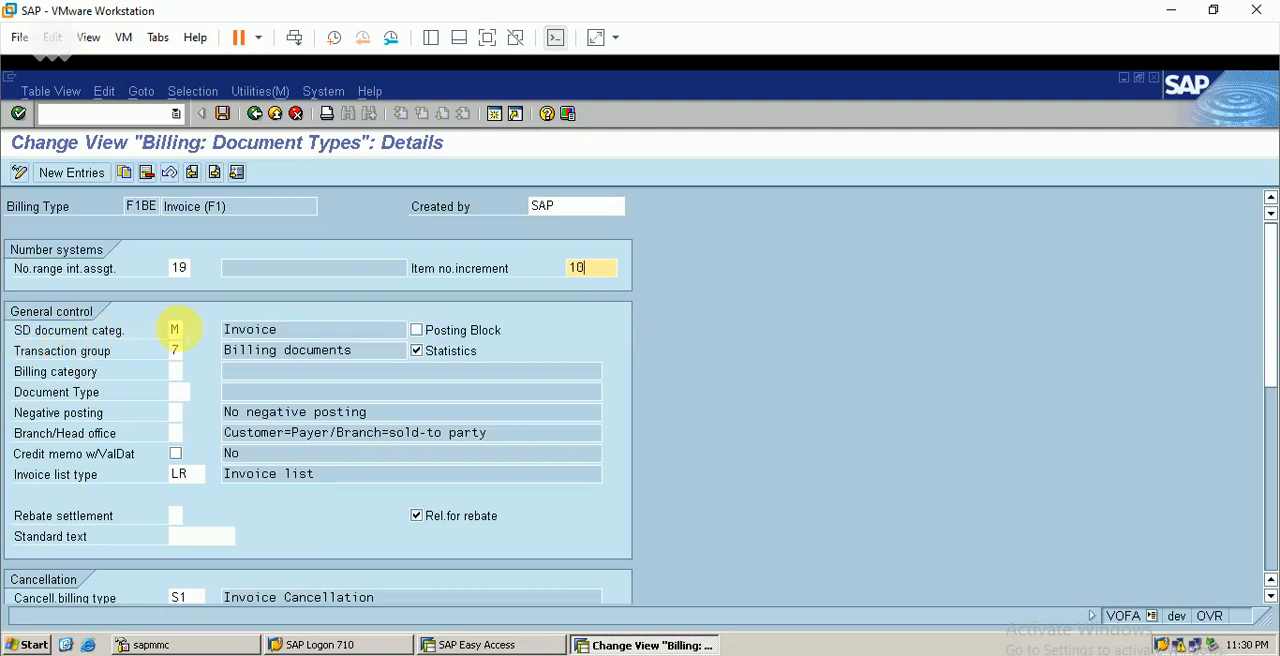
Look through the possible SD document categories, including Pro forma invoice, and close the list without choosing one
left_click(175, 330)
left_click(193, 333)
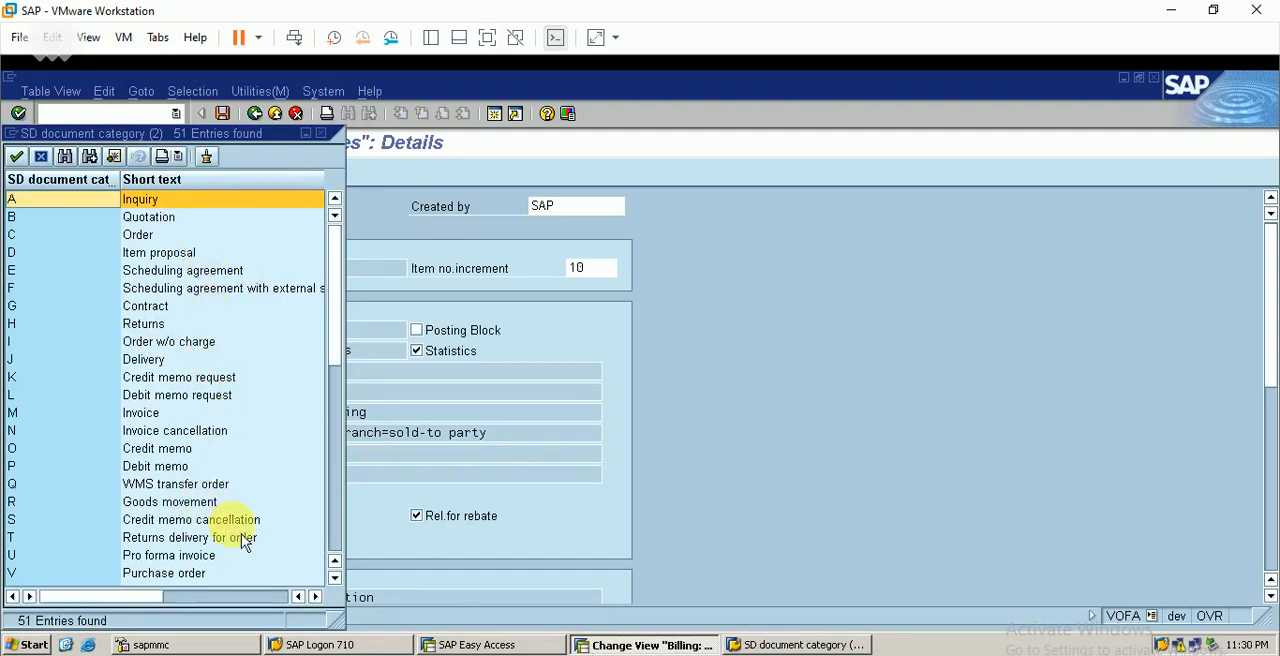
left_click(199, 560)
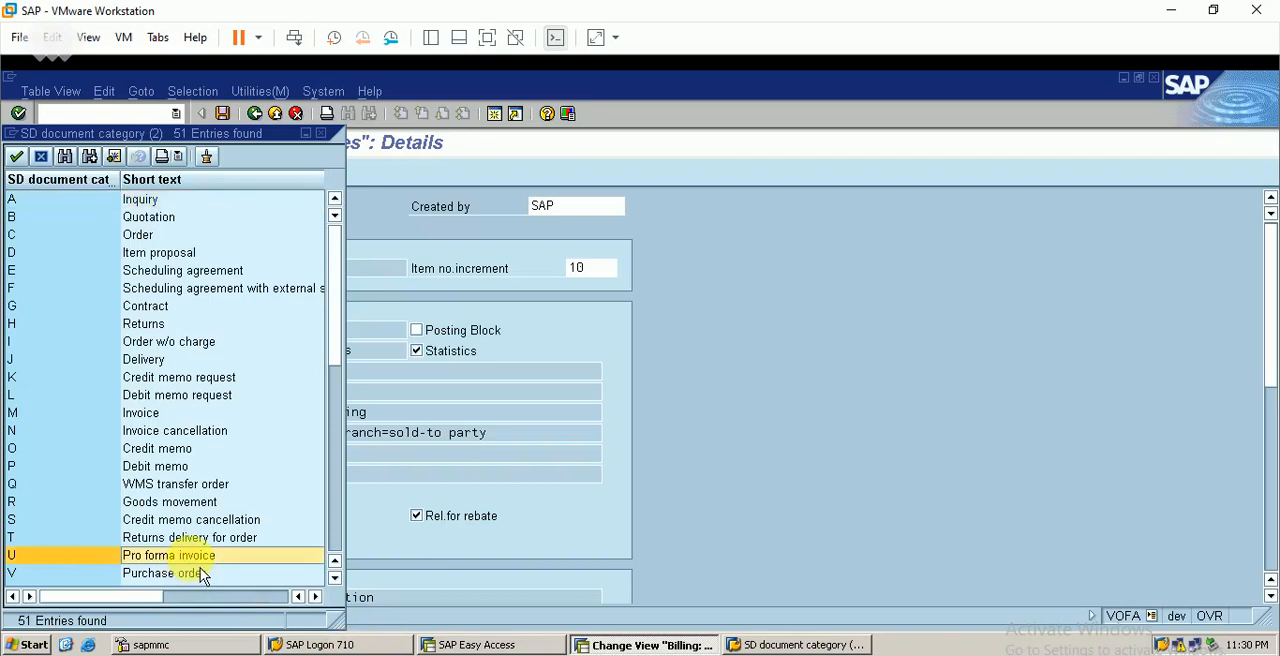
left_click(321, 134)
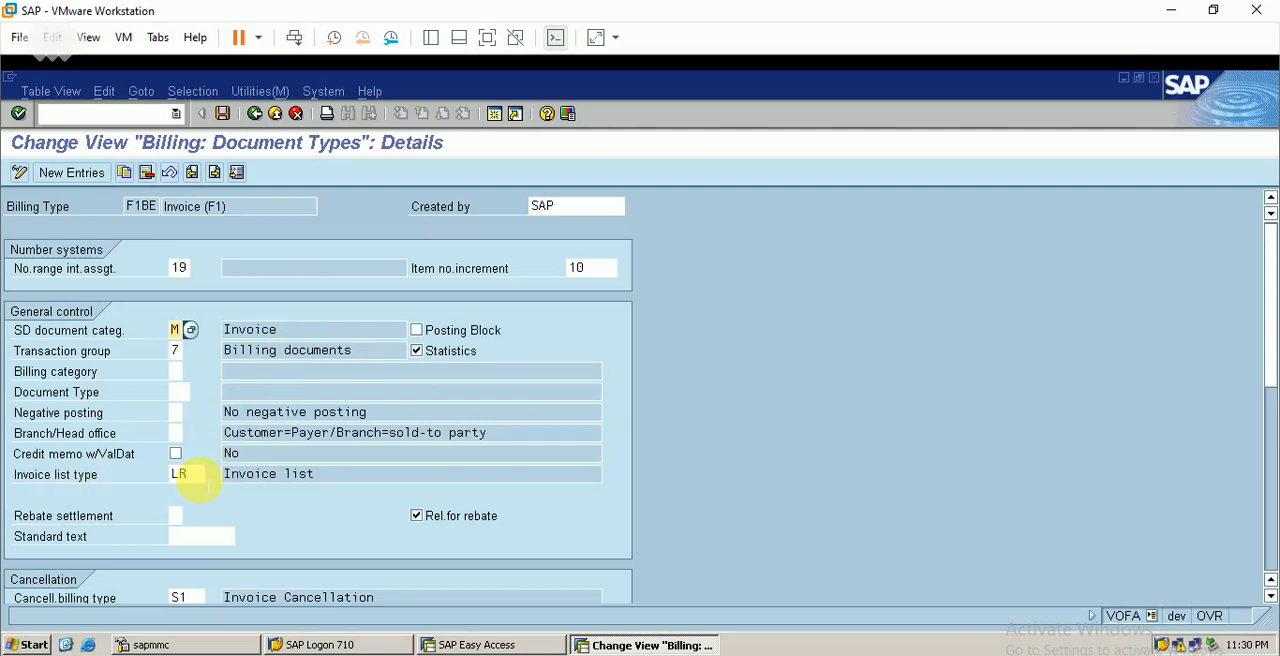
Look through the available invoice list types and close the list without choosing one
left_click(192, 475)
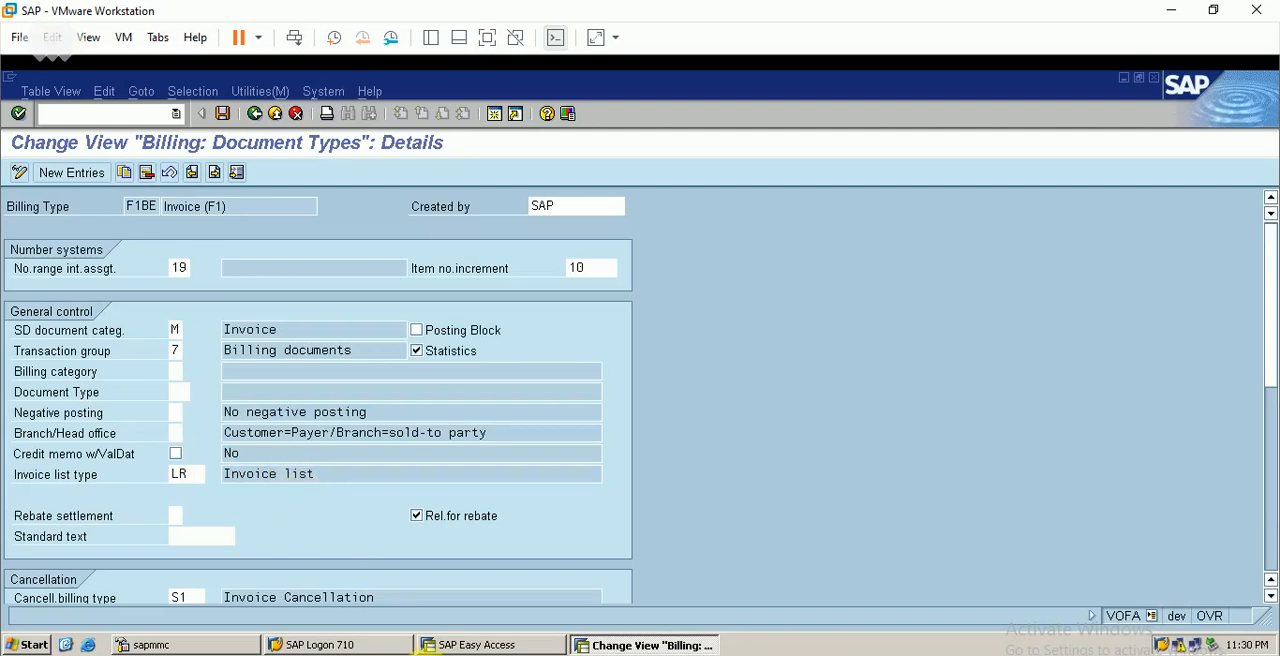
key("F4")
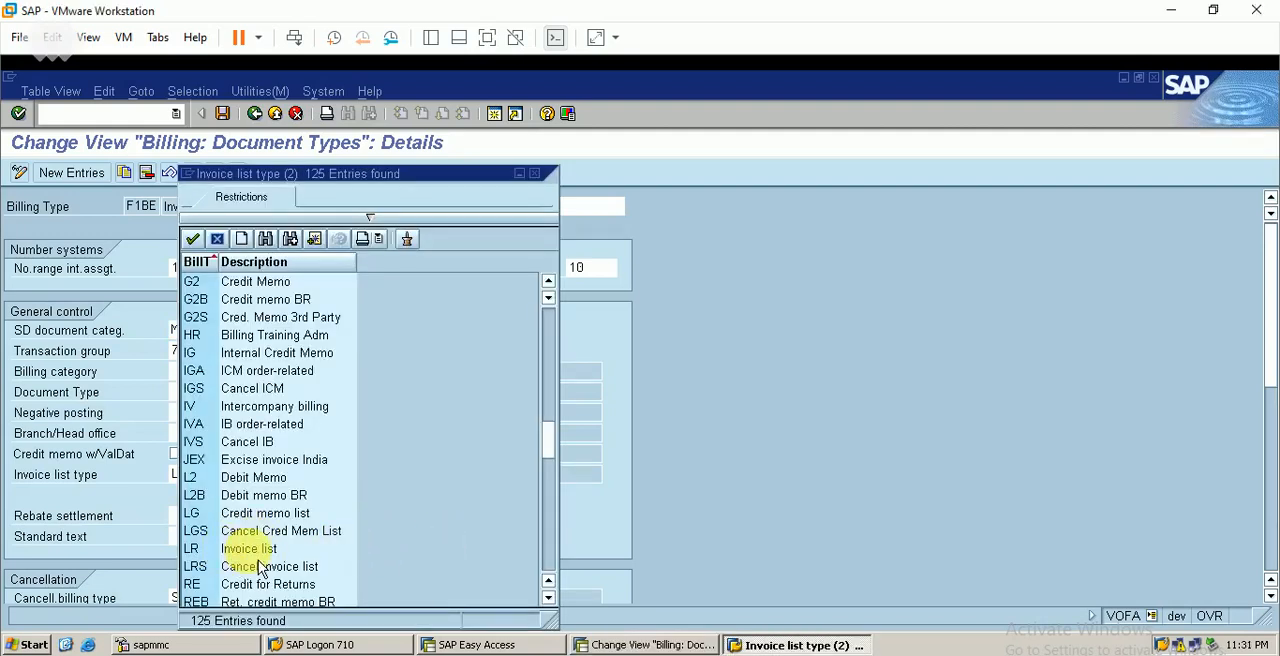
left_click(534, 174)
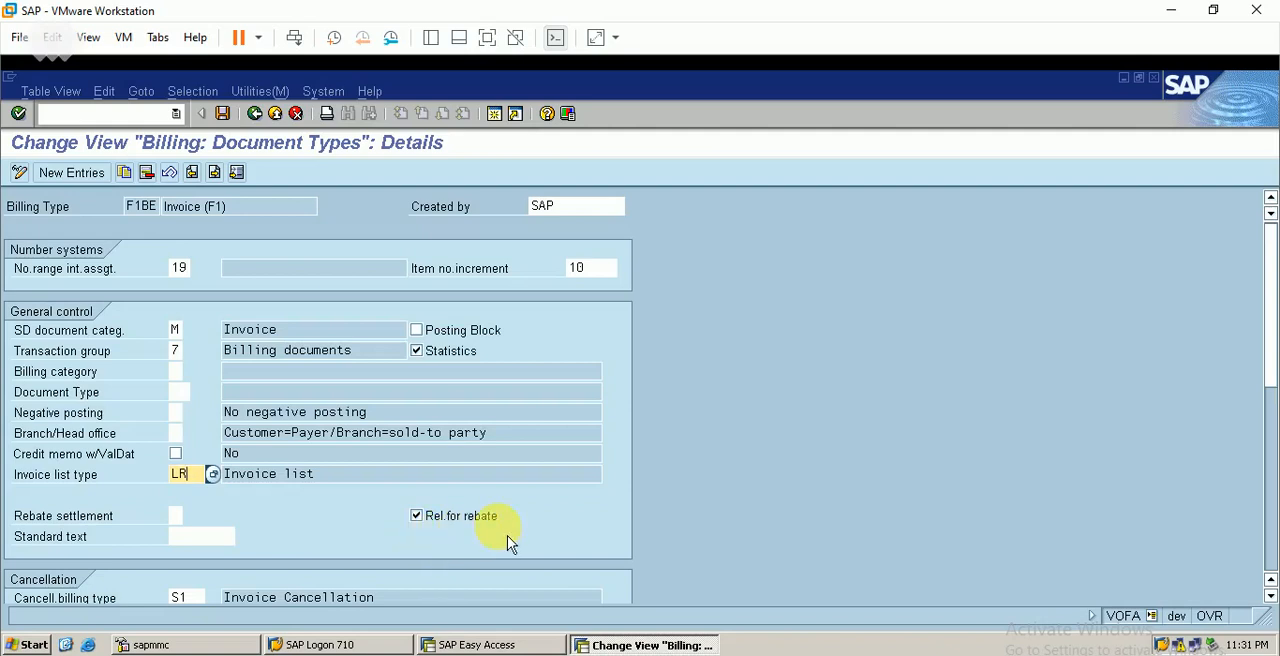
Turn off the Rel.for rebate option for billing type F1BE
left_click(427, 520)
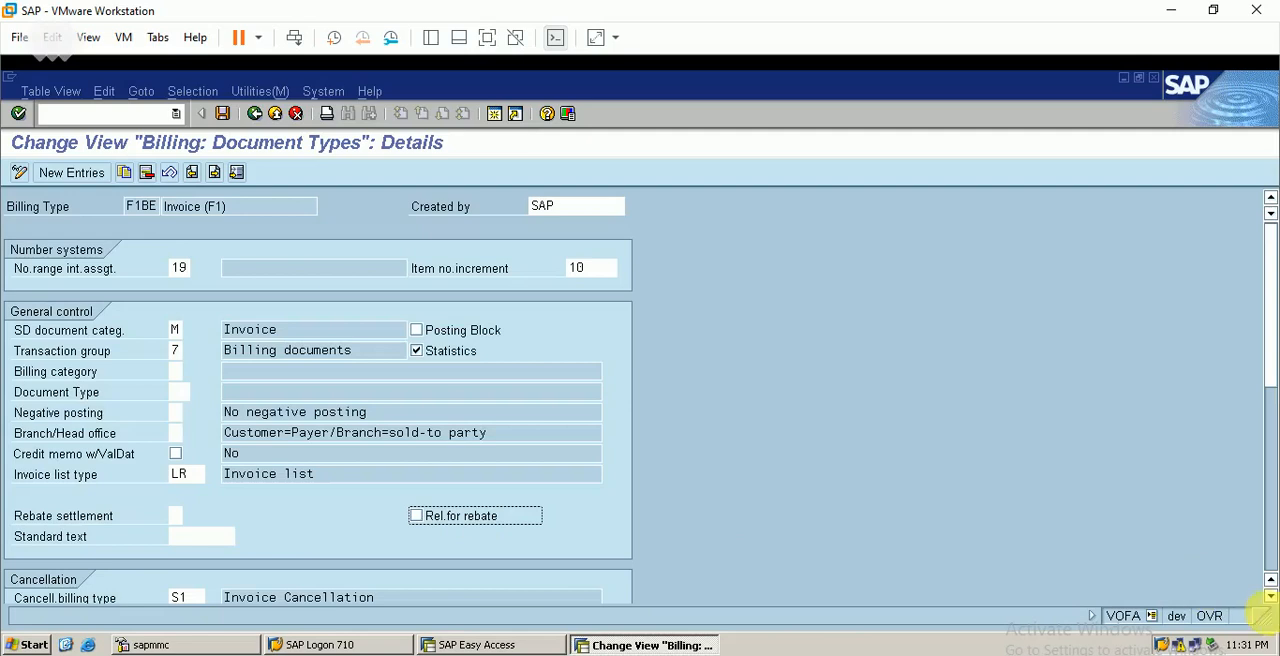
left_click(1270, 596)
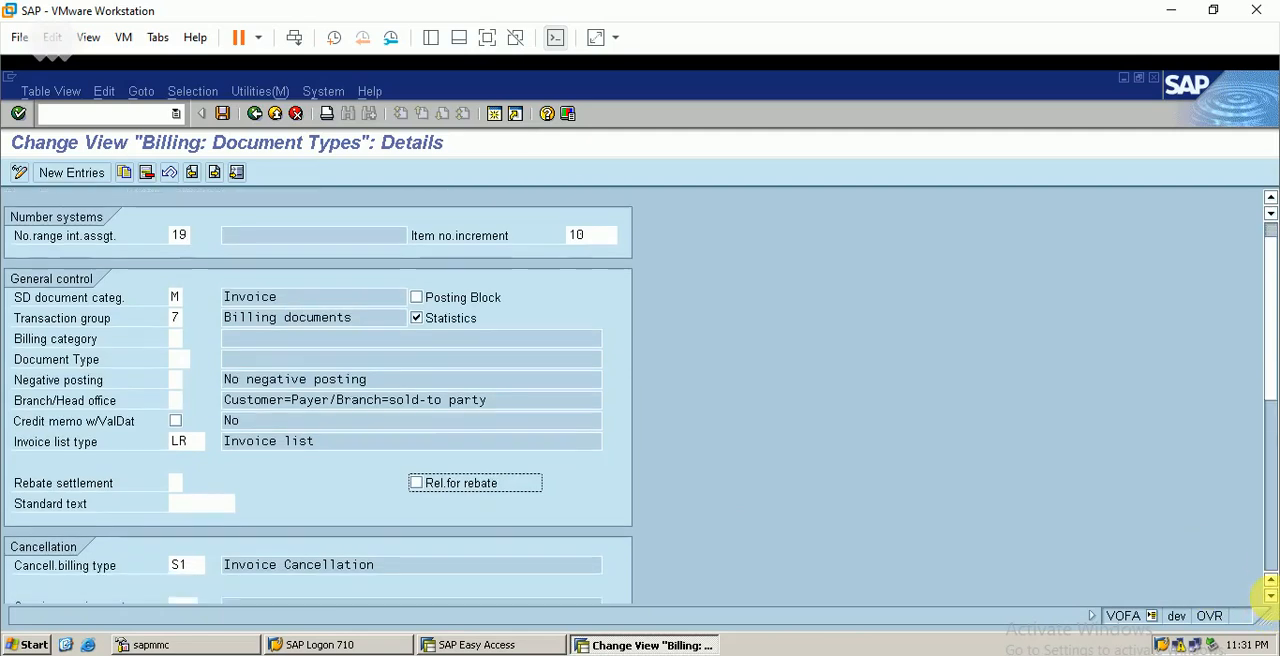
left_click(1270, 596)
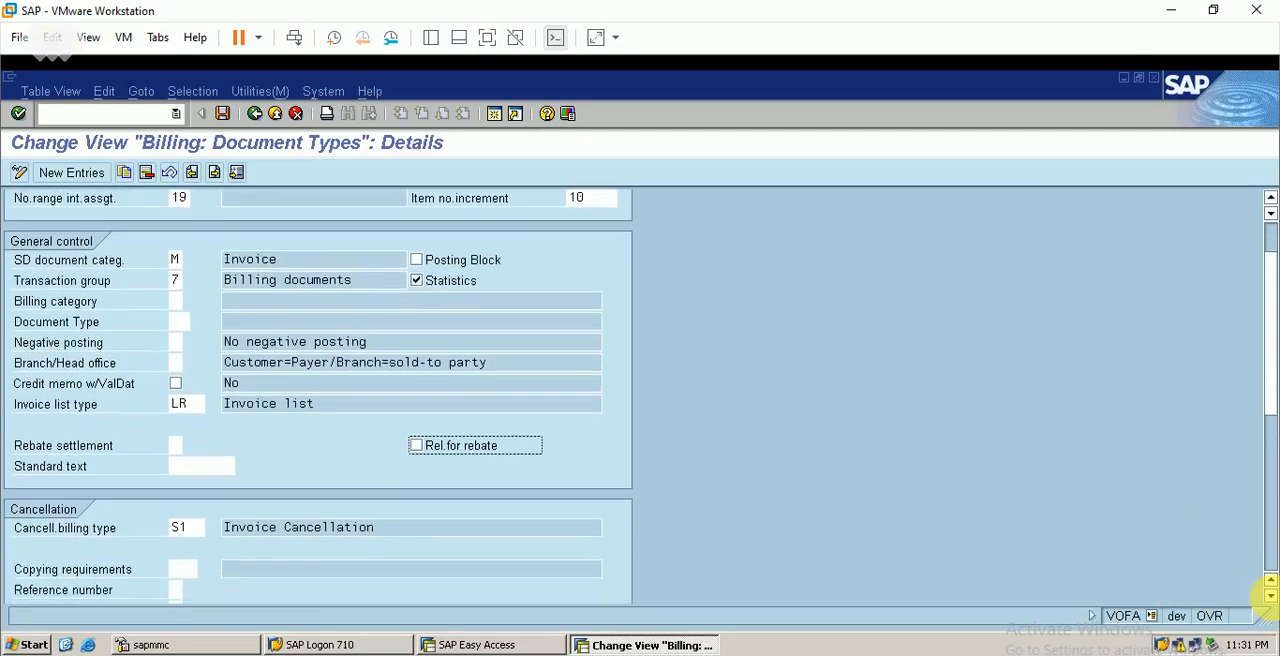
left_click(1270, 596)
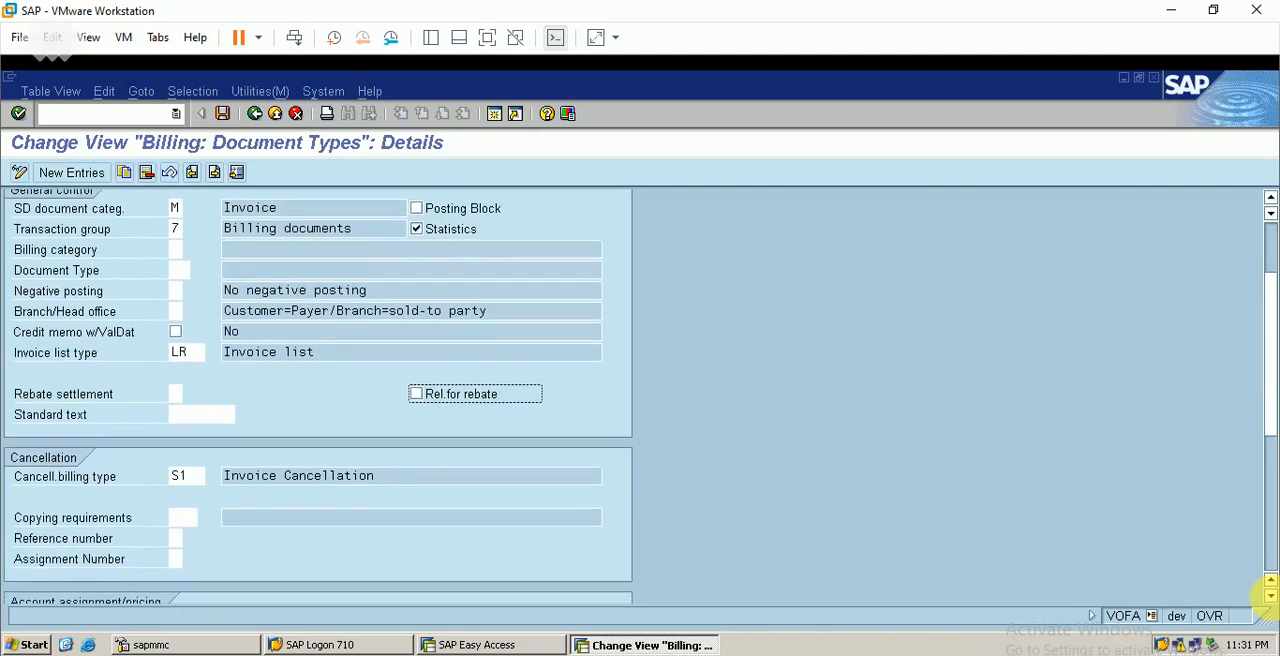
left_click(1270, 596)
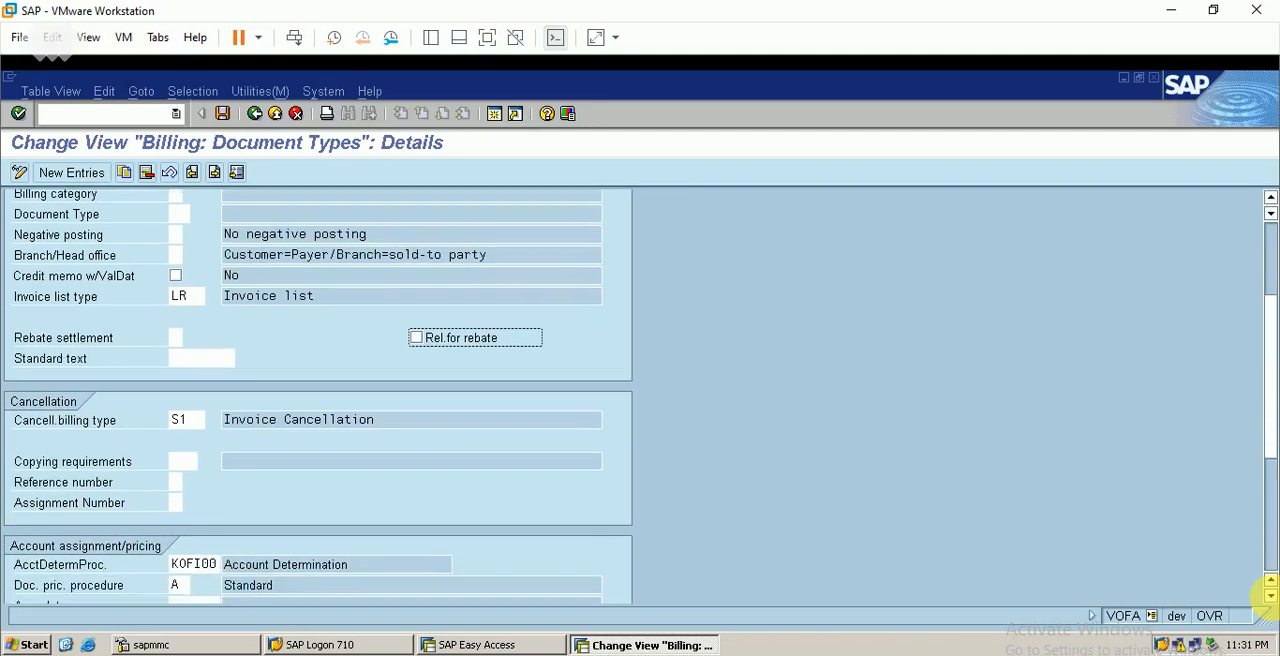
Review the cancellation, account assignment/pricing and output/partners/texts settings of billing type F1BE, and save the billing type
left_click(1270, 596)
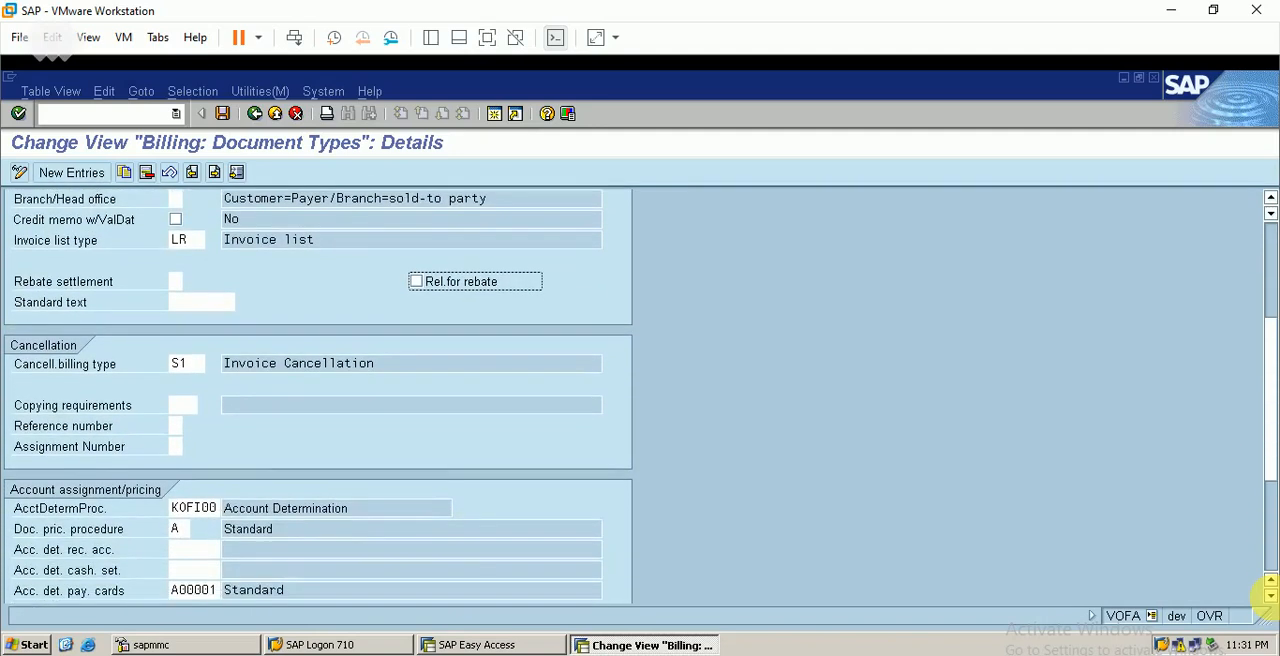
left_click(1270, 596)
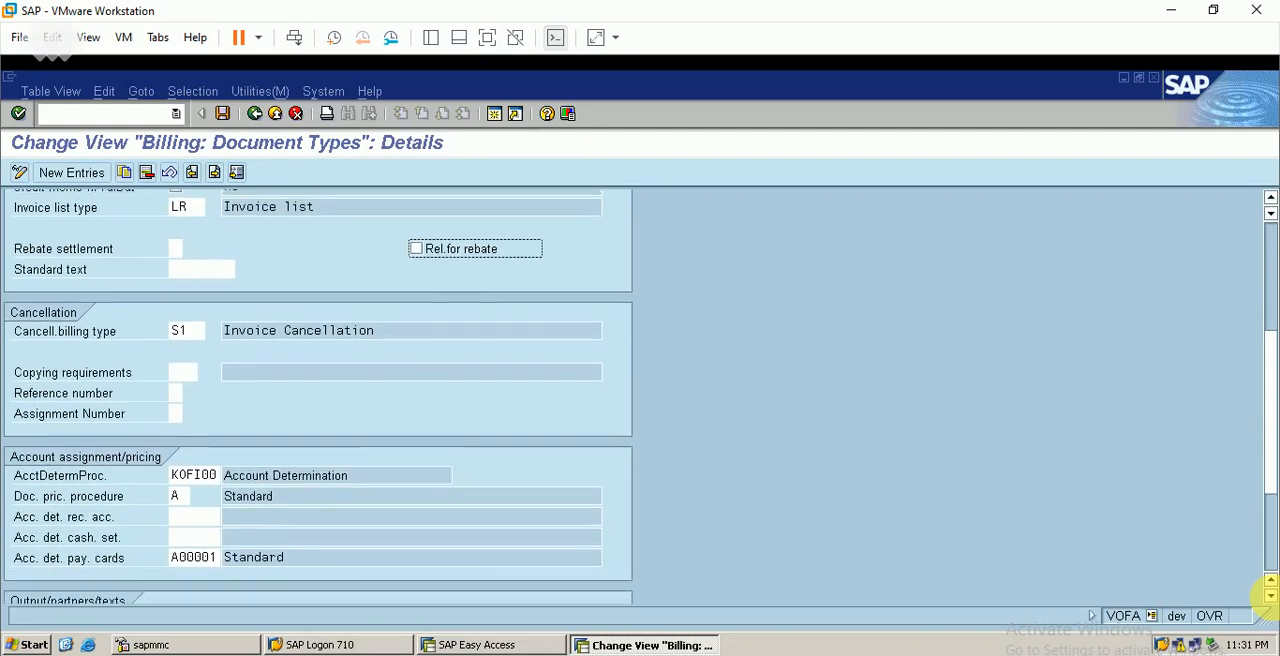
left_click(1270, 596)
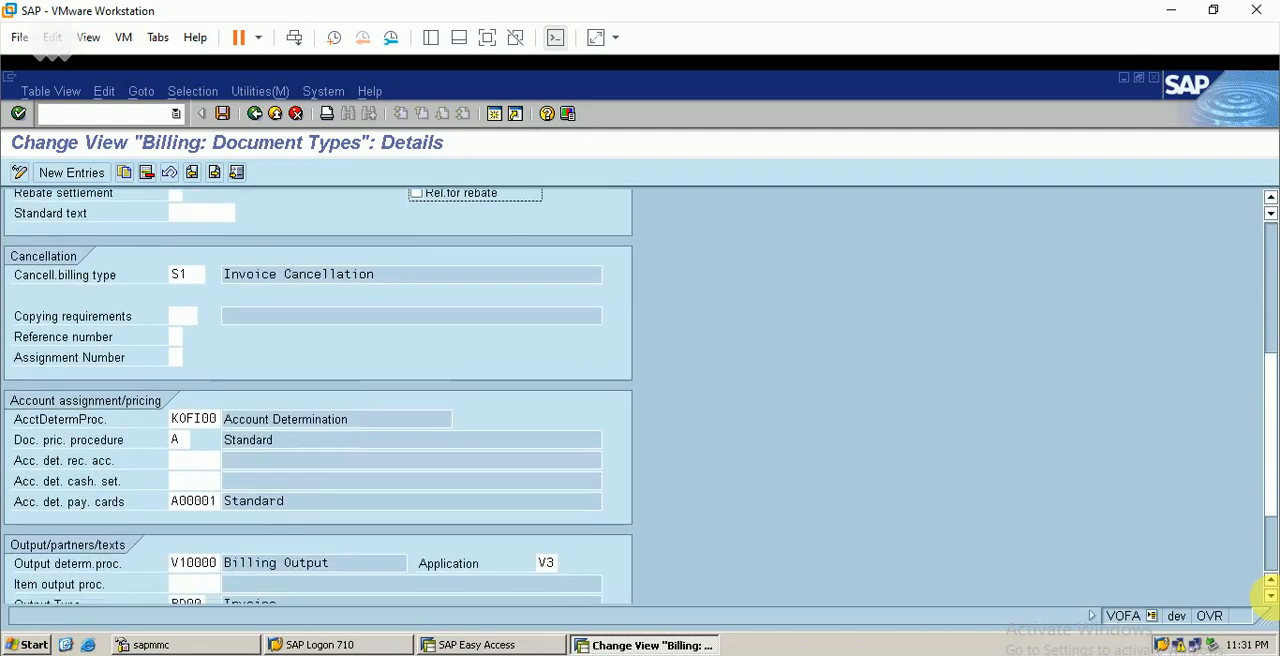
left_click(1270, 596)
left_click(1270, 596)
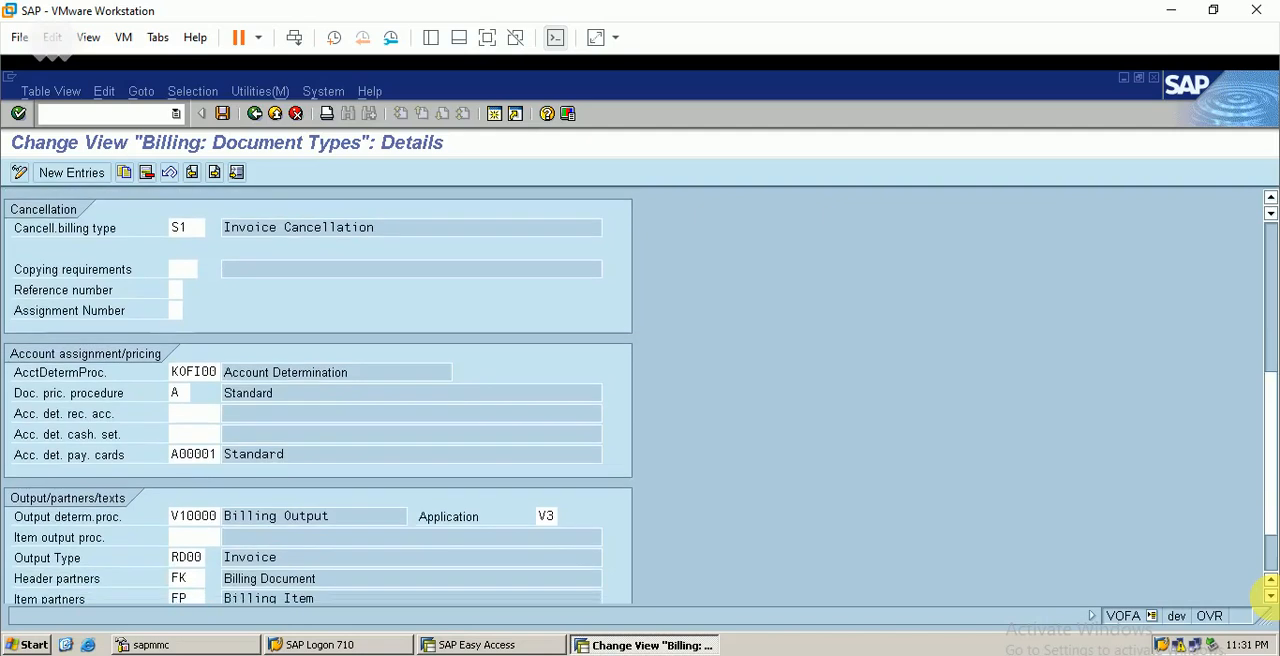
left_click(1270, 596)
left_click(1270, 596)
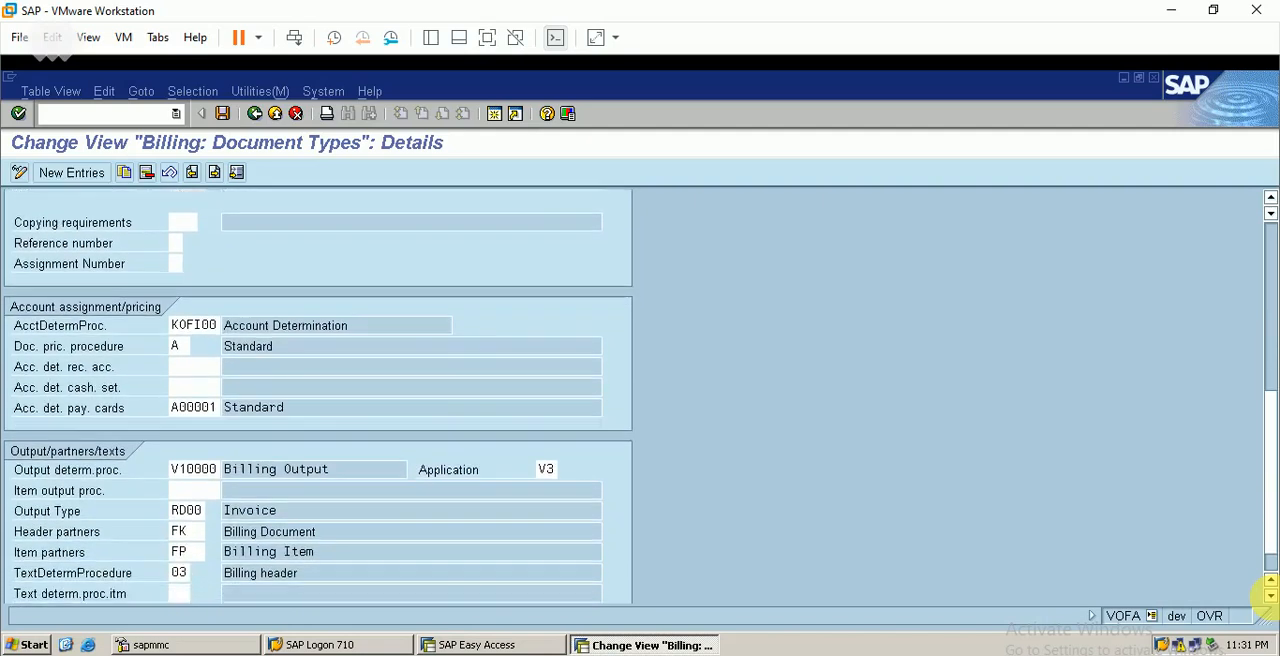
left_click(1270, 596)
left_click(1270, 596)
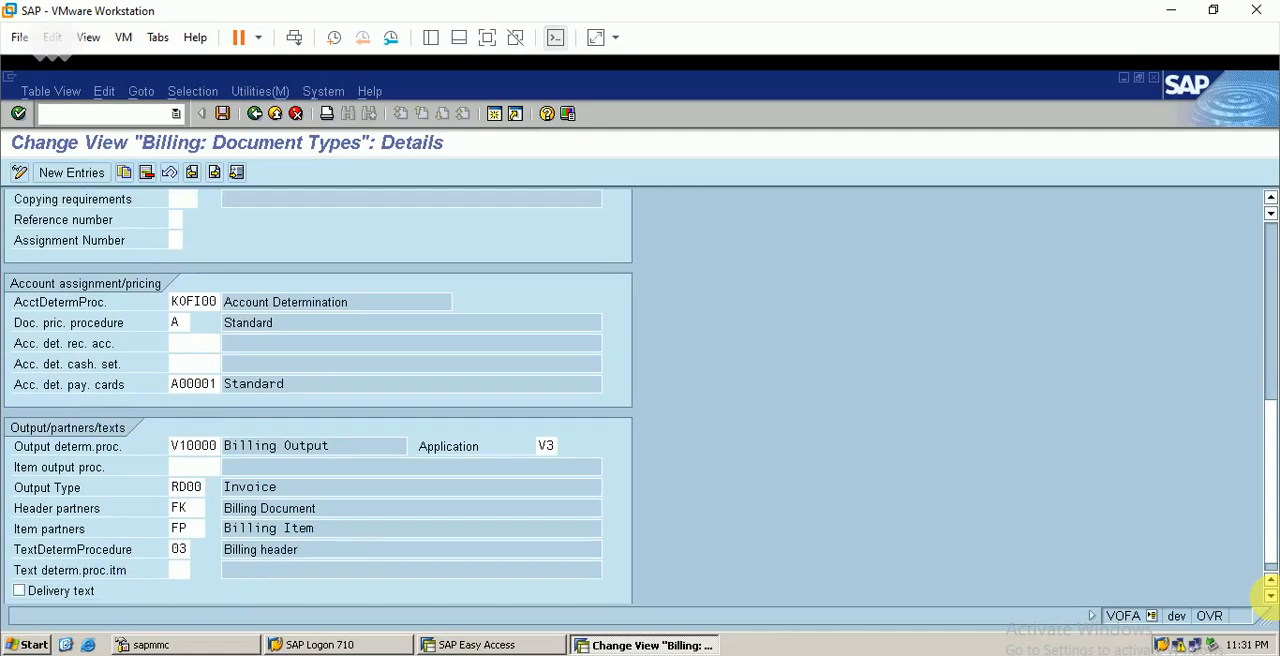
left_click(1270, 596)
left_click(1270, 596)
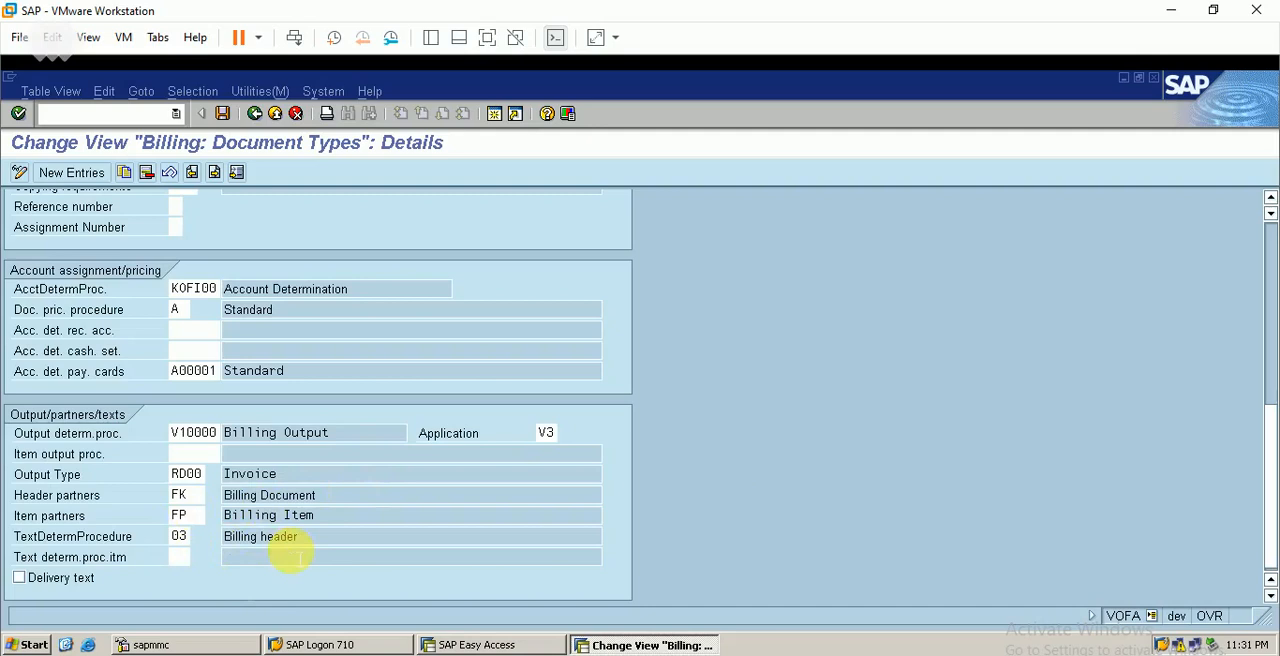
left_click(224, 116)
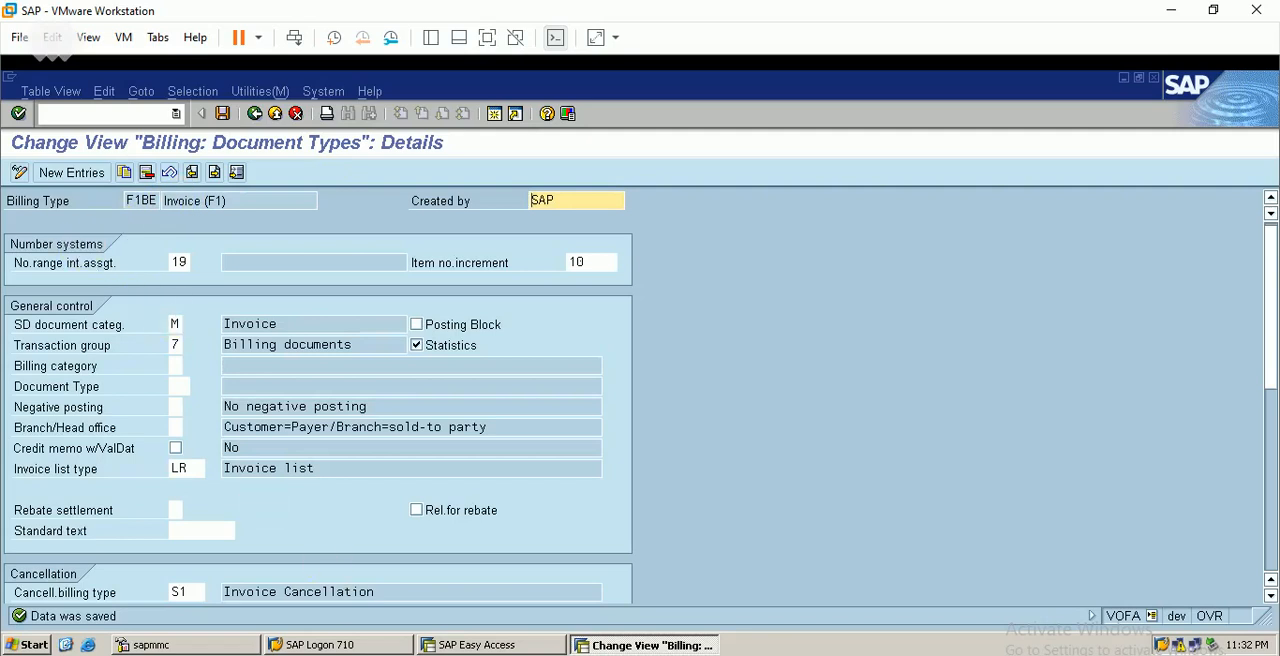
Switch to the SAP SD workbook in Excel and enter F1BE under Billing Document Type in cell G5
key("alt+Tab")
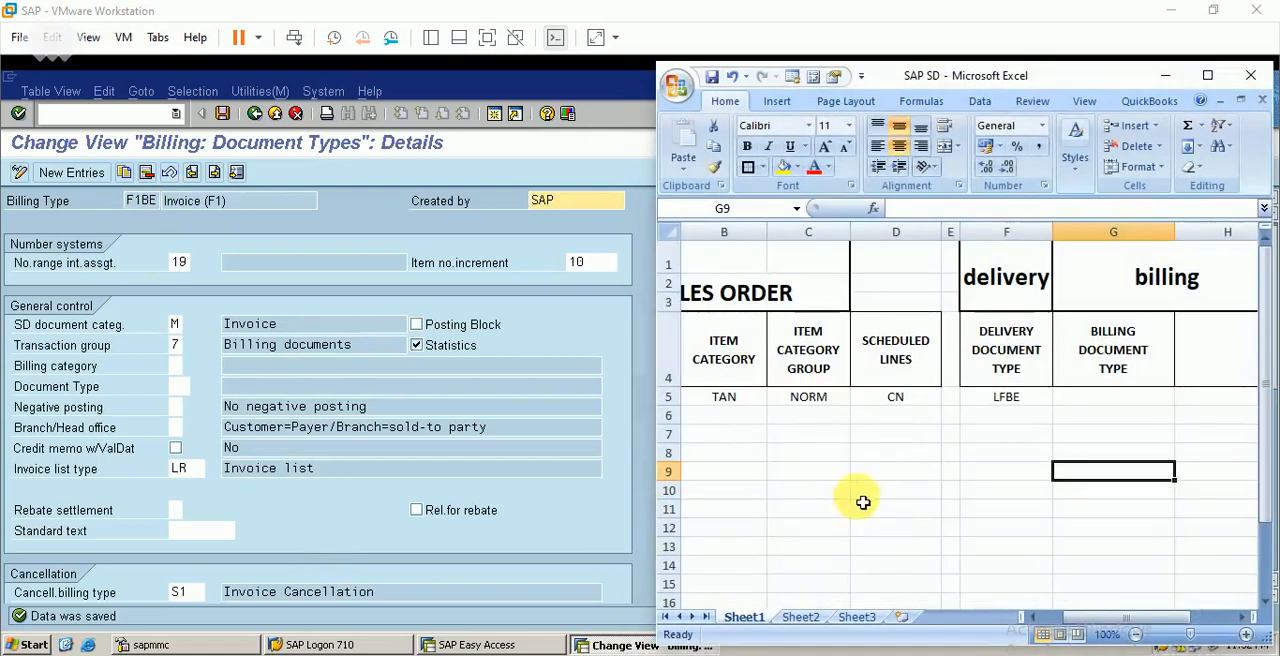
left_click(1110, 415)
left_click(1104, 402)
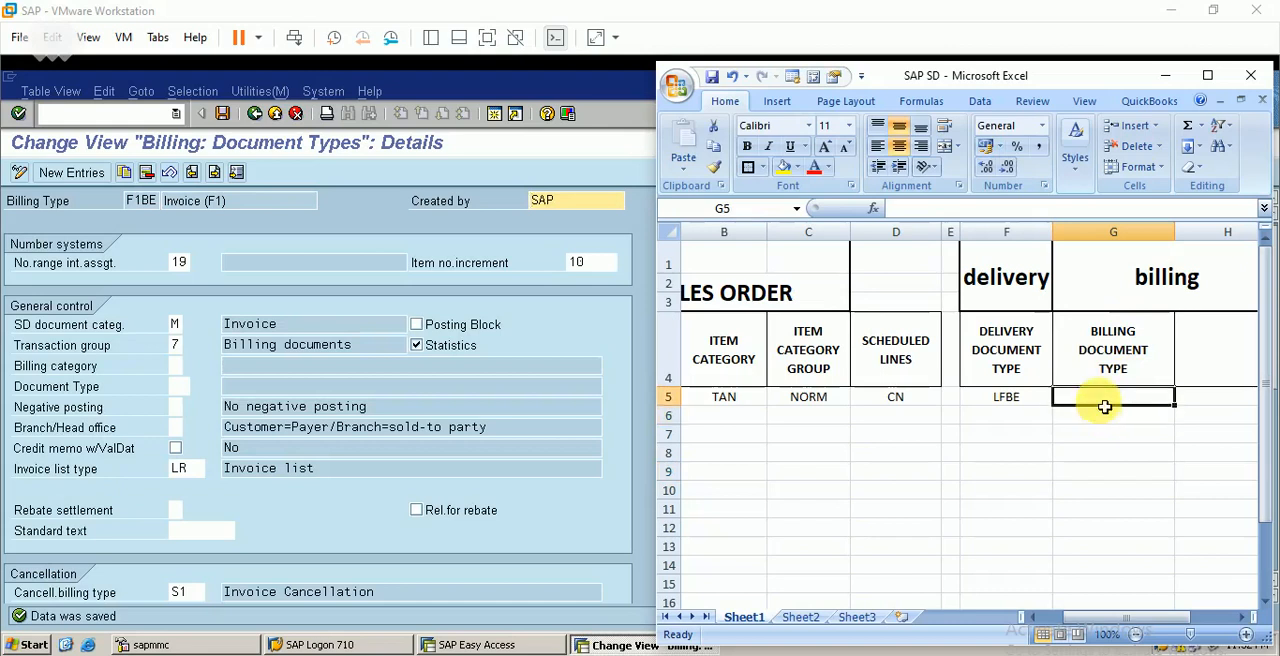
type("F1")
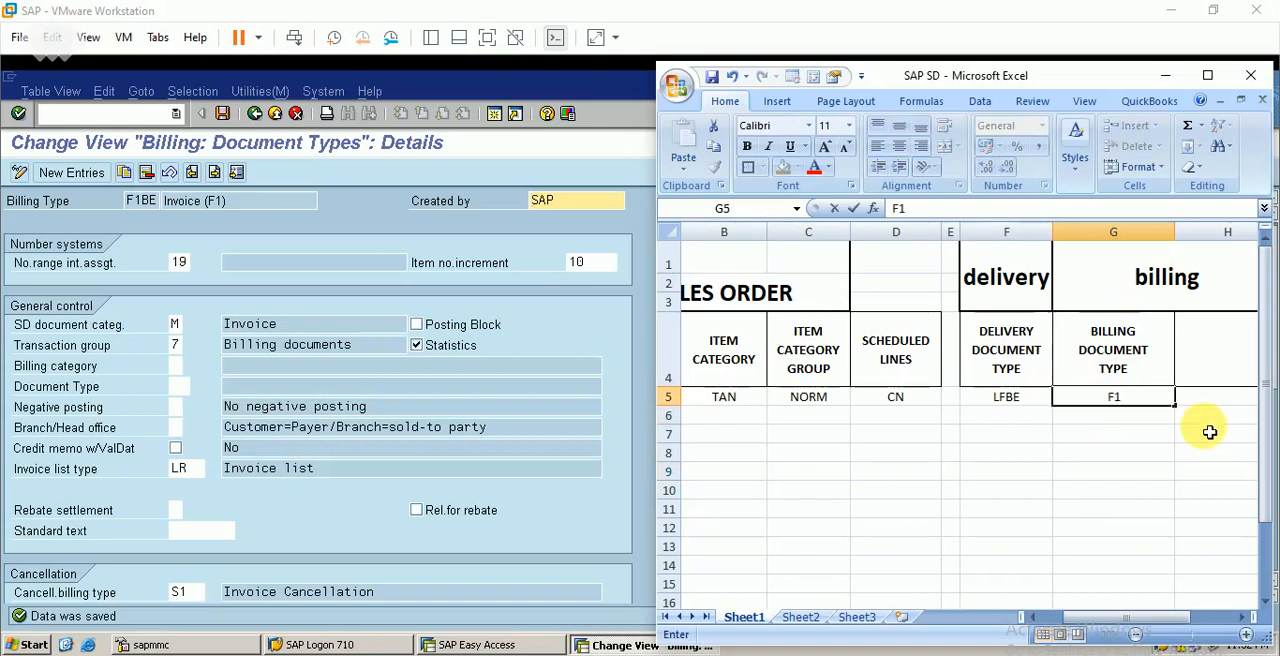
type("BE")
key("ctrl+Return")
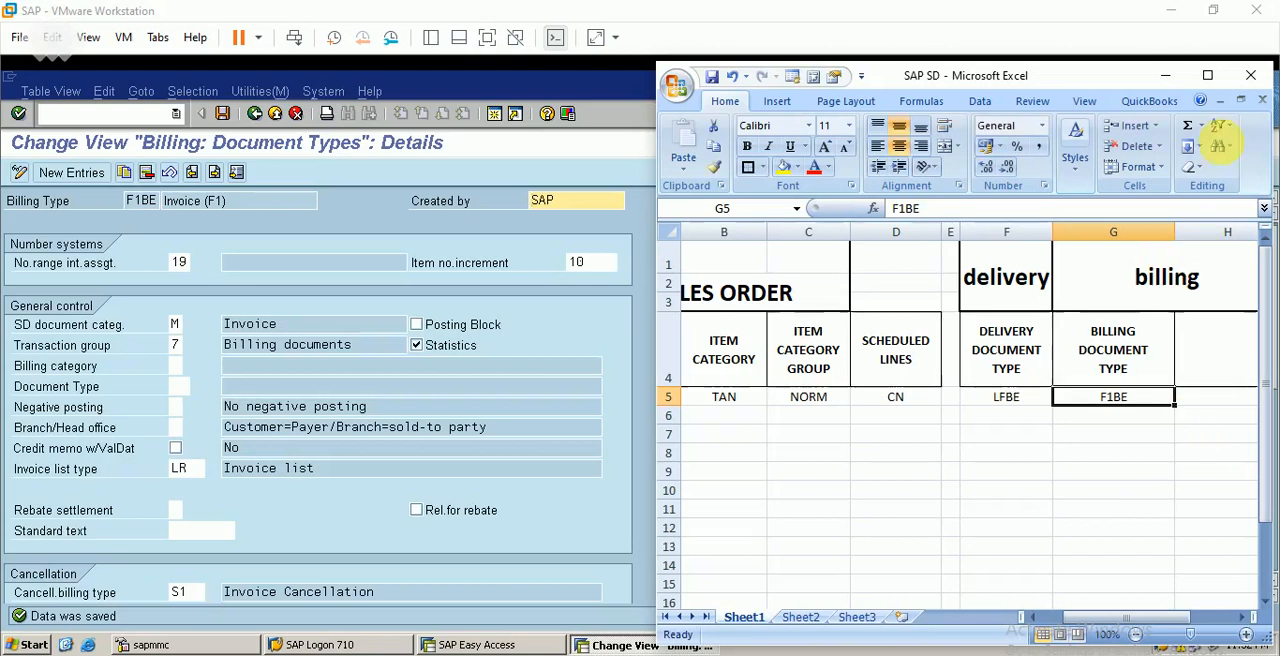
left_click(1162, 77)
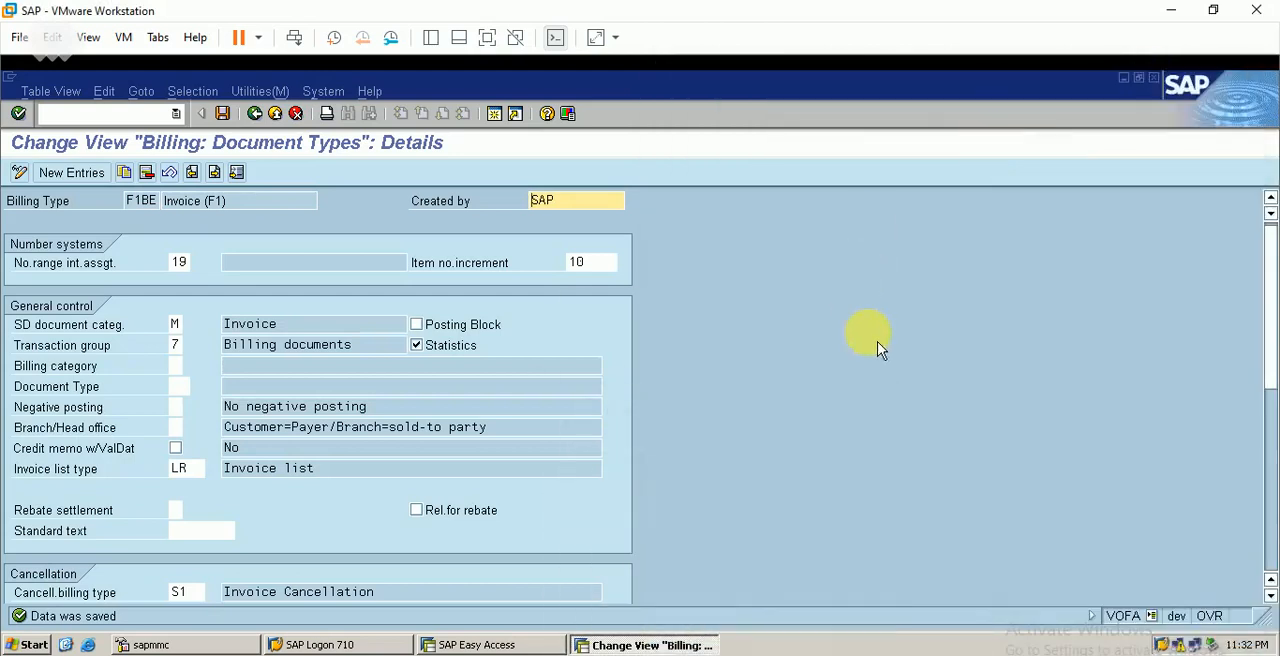
Return to the billing type activities and run the customizing settings check for billing type F1BE
left_click(259, 115)
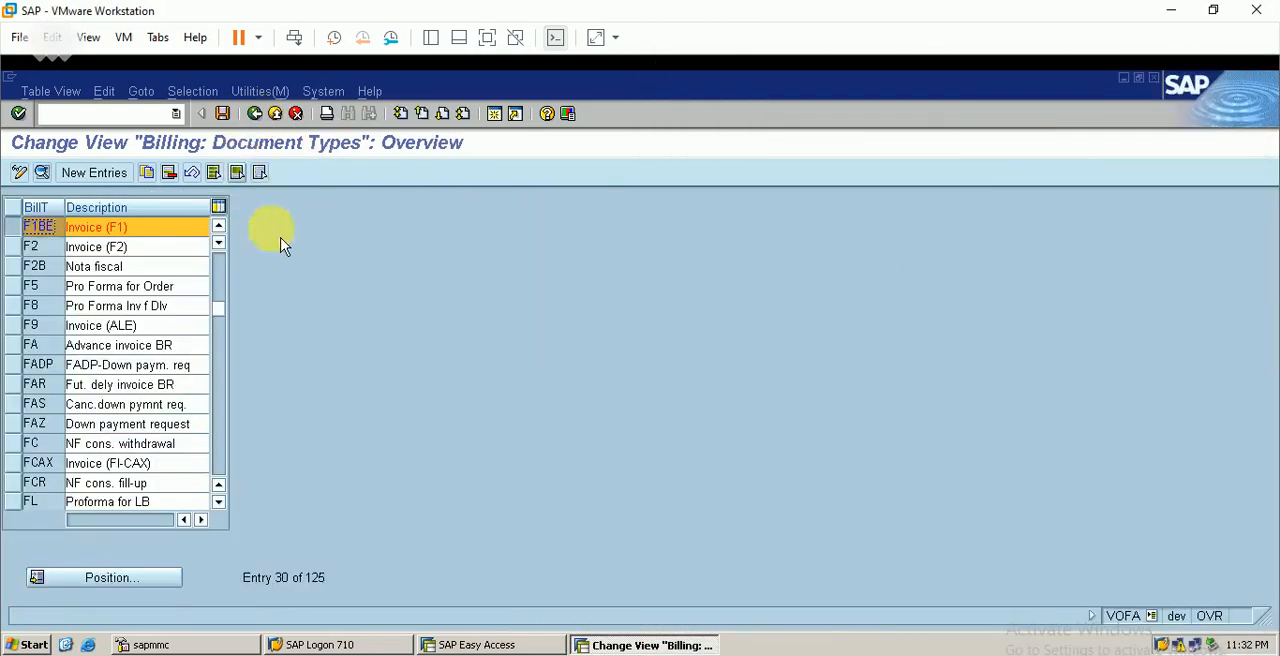
left_click(266, 119)
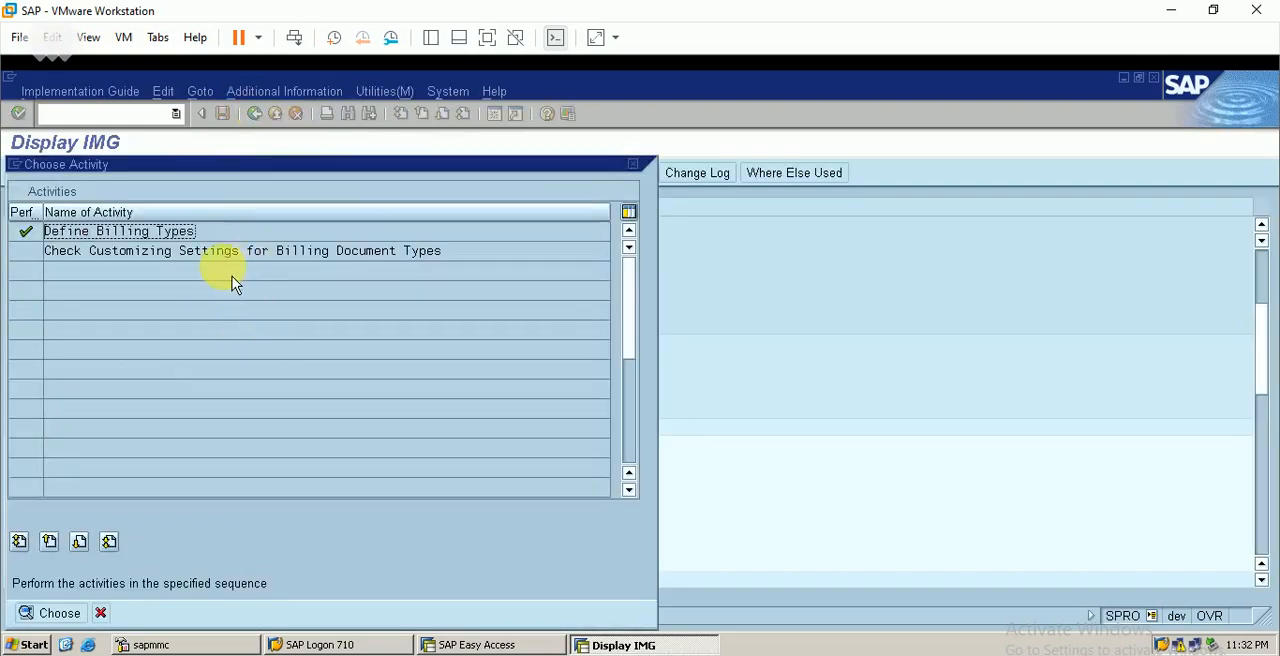
double_click(242, 252)
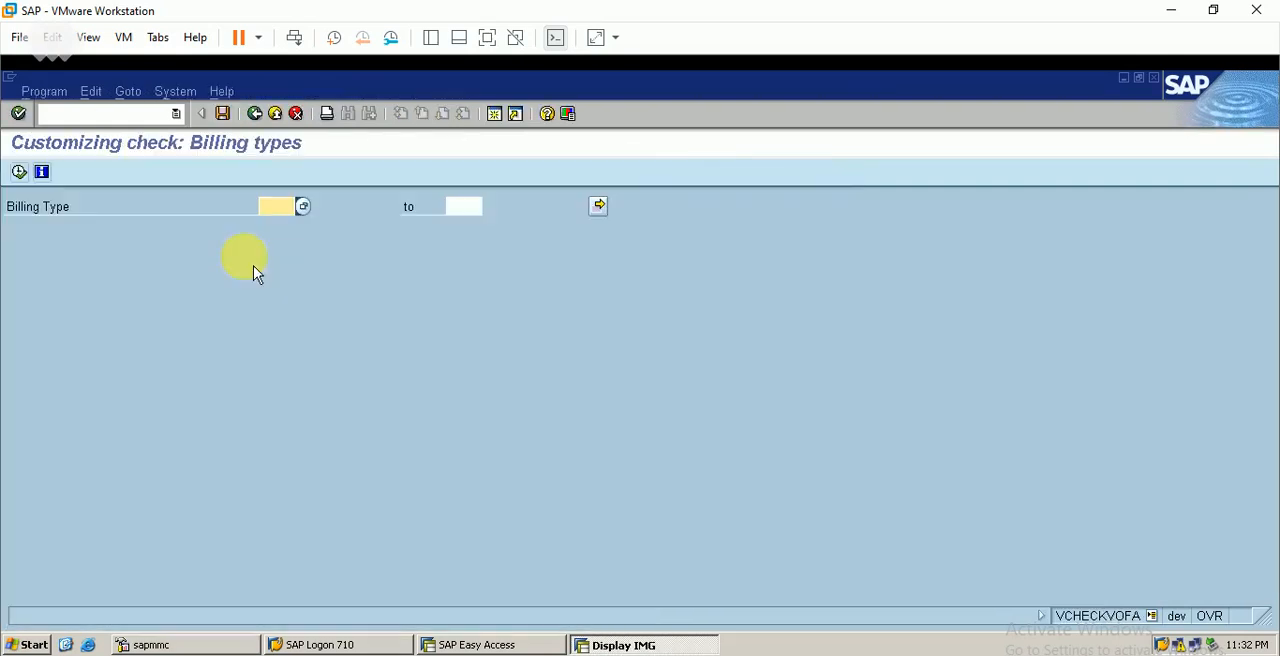
type("f")
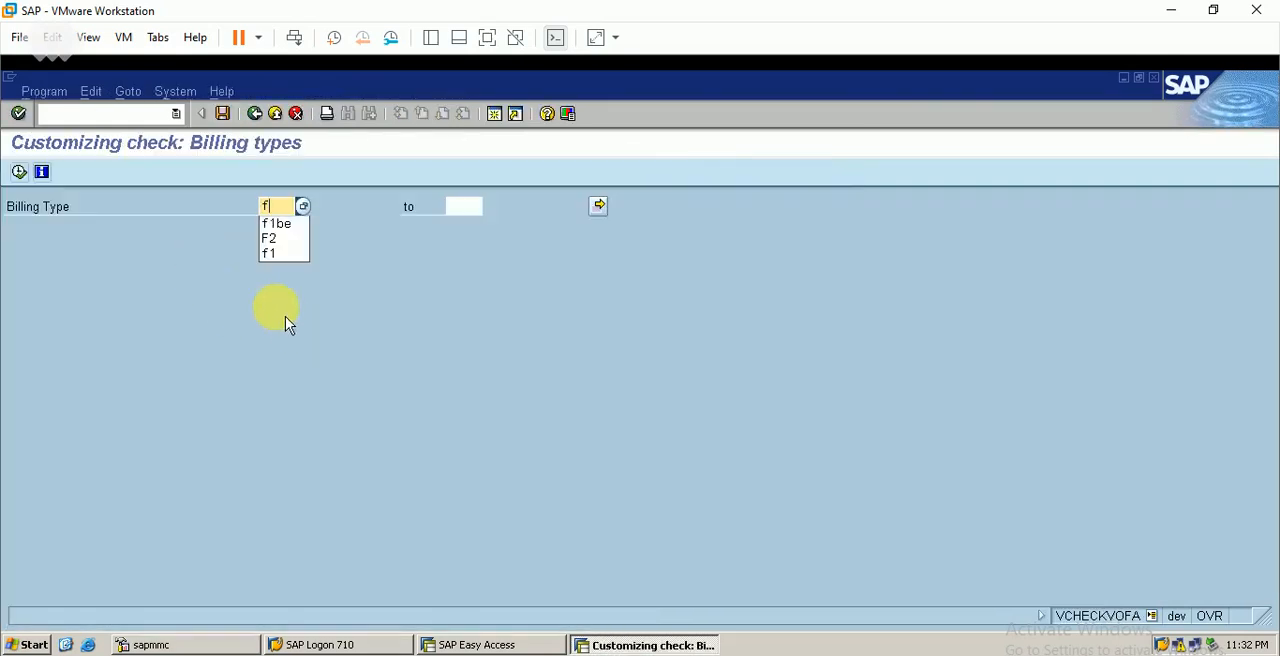
type("1be")
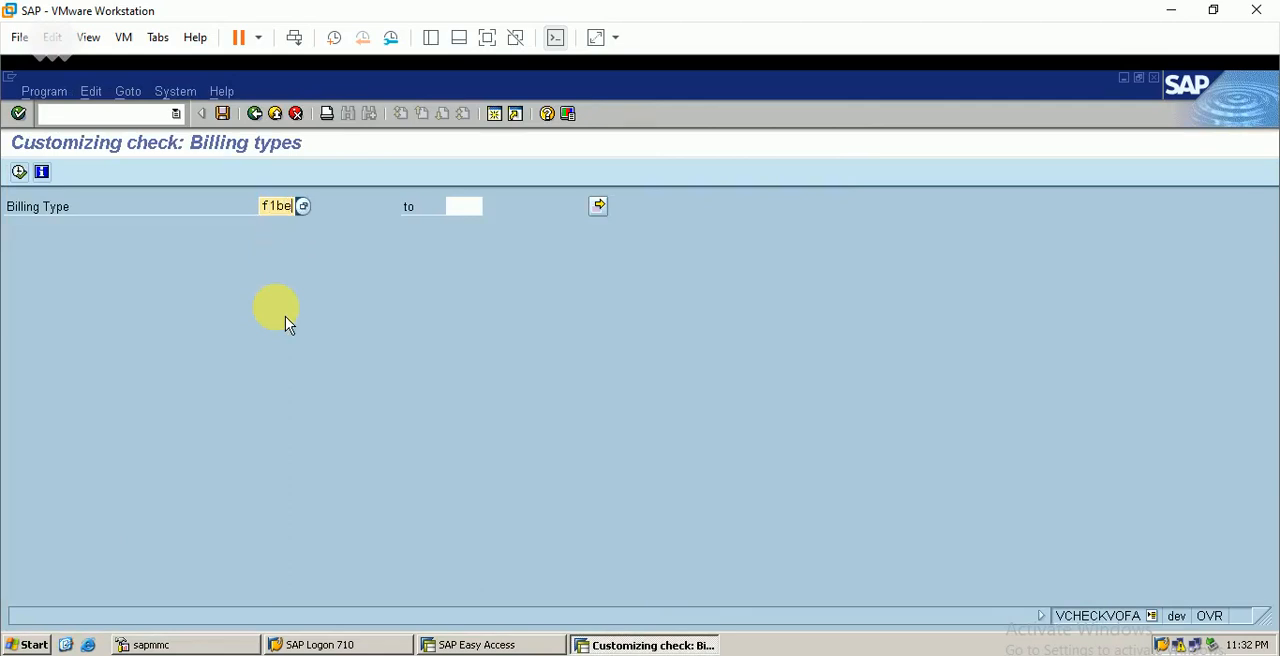
left_click(19, 171)
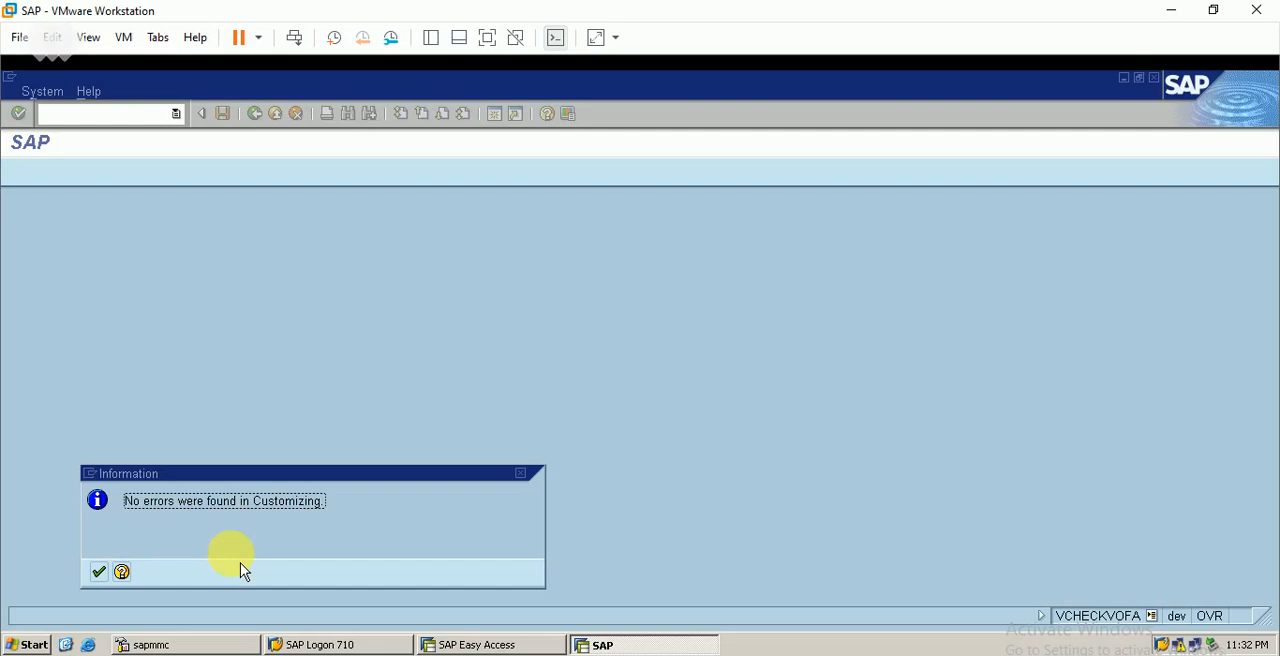
key("Return")
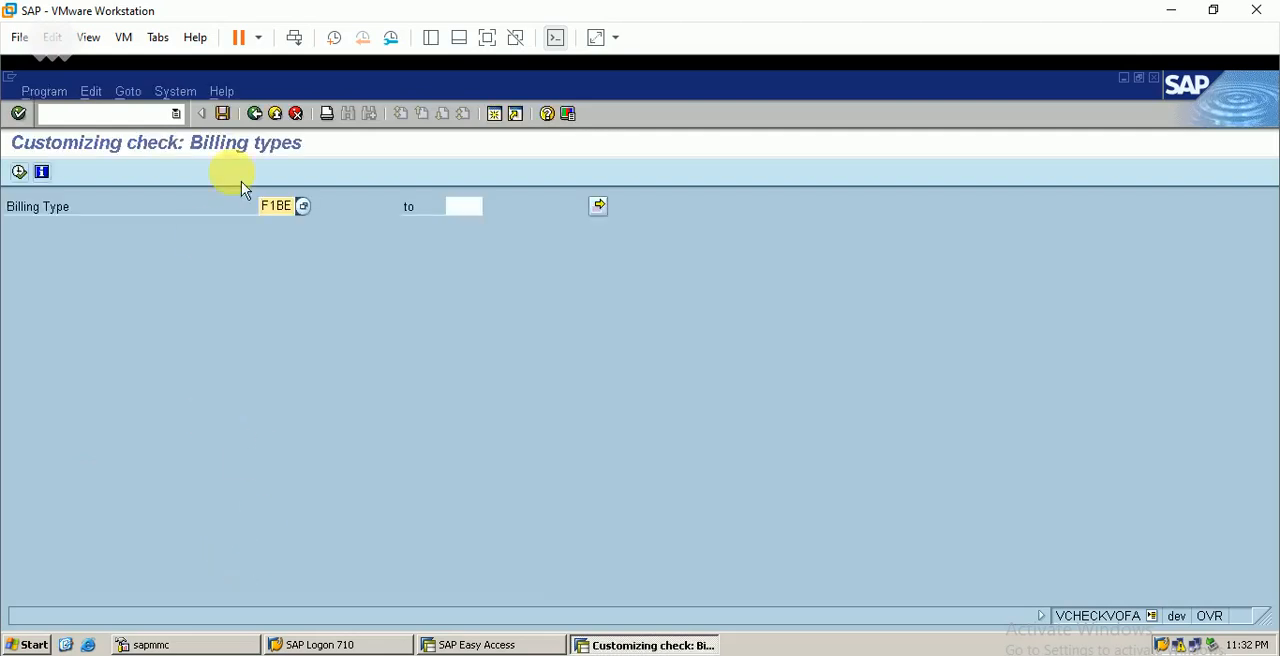
Leave the check and open copying control for sales document to billing document under Maintain Copying Control For Billing Documents
left_click(258, 116)
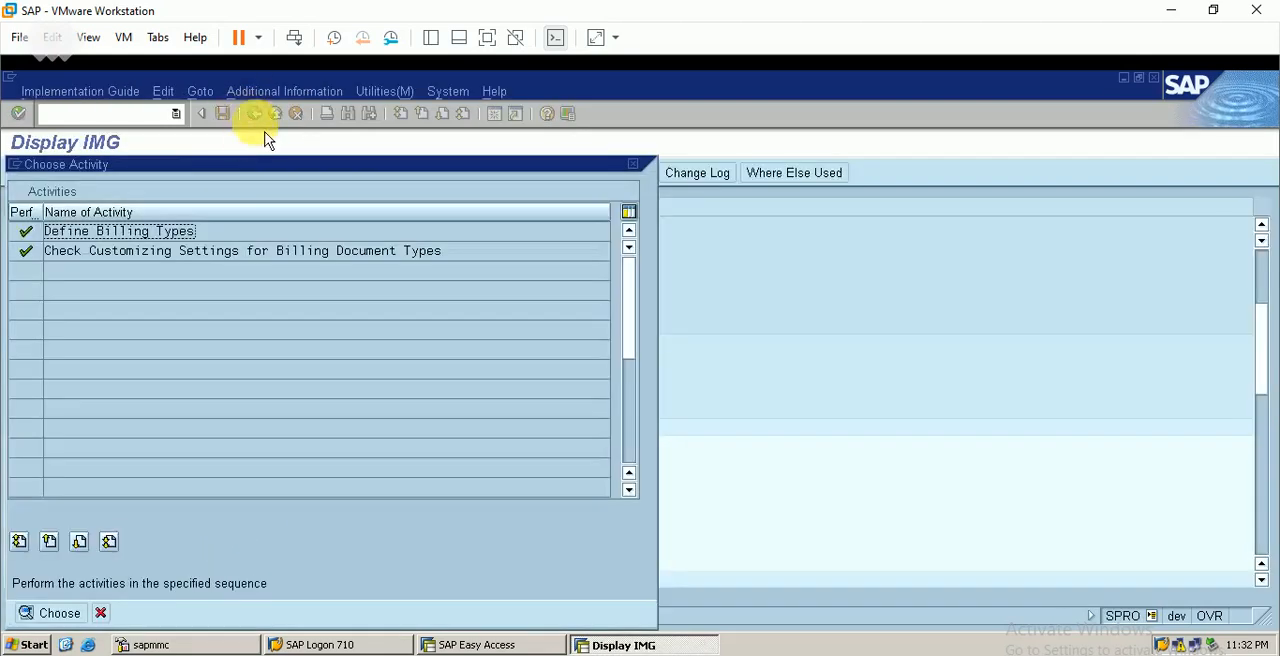
left_click(632, 164)
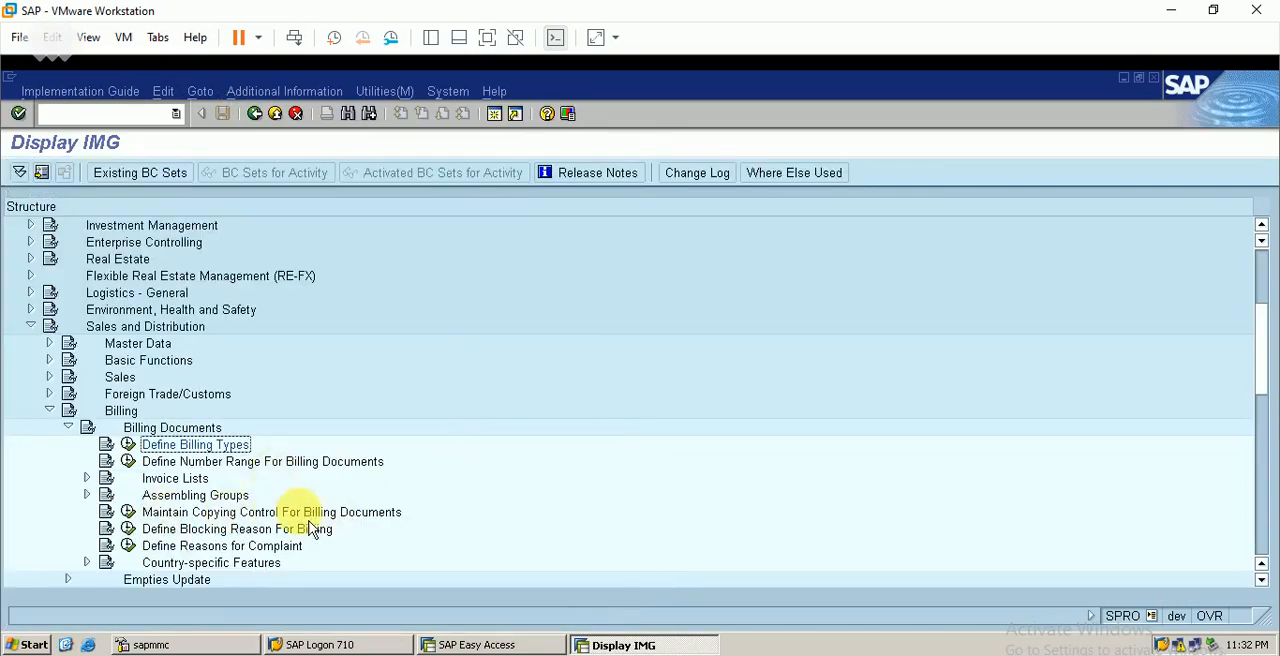
left_click(128, 512)
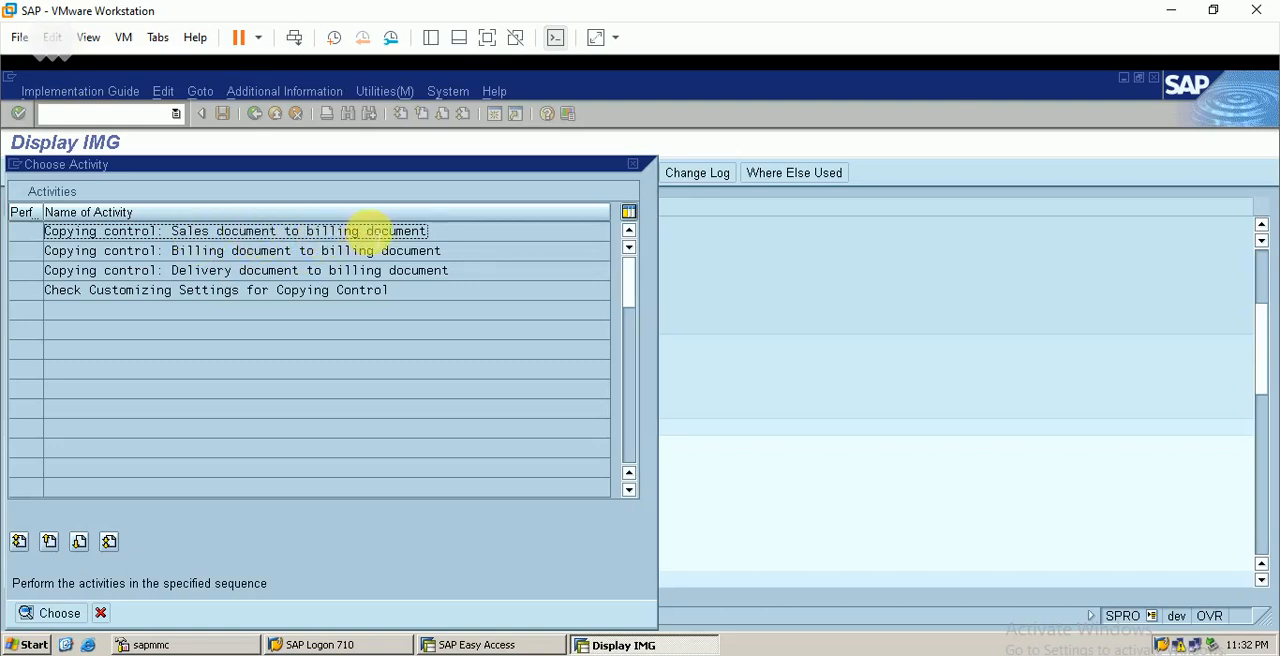
double_click(318, 232)
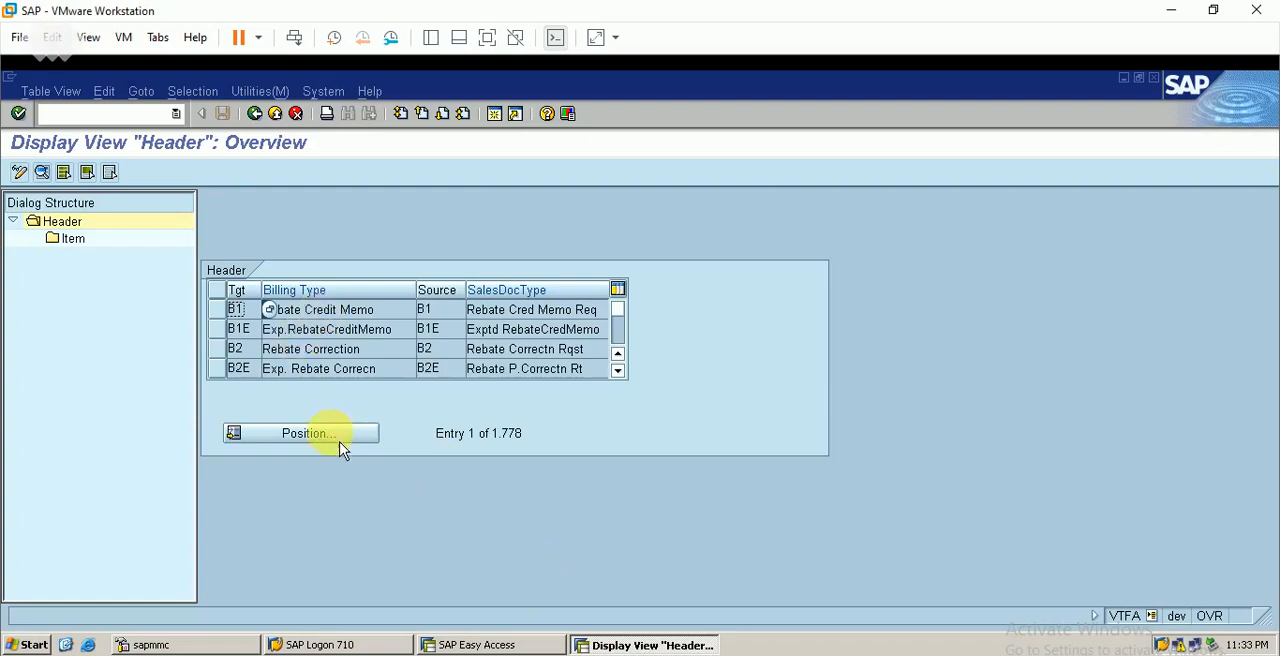
Position the copying control header list at billing type F1BE
left_click(308, 433)
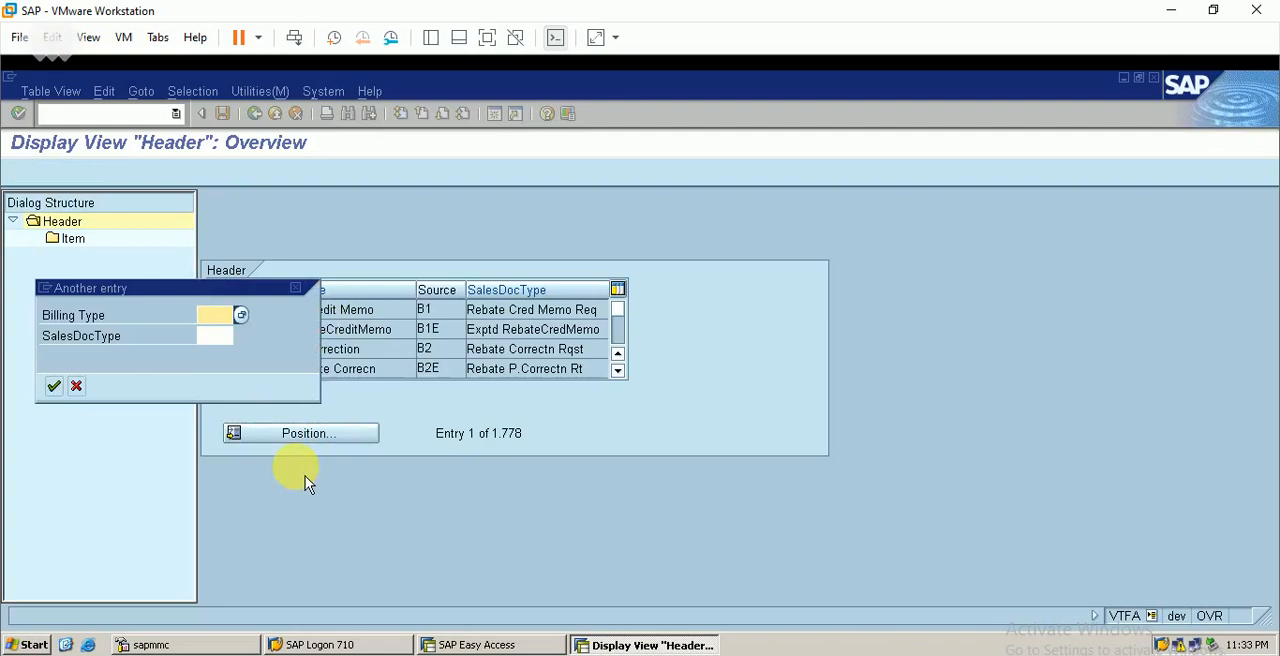
type("f1be")
key("Return")
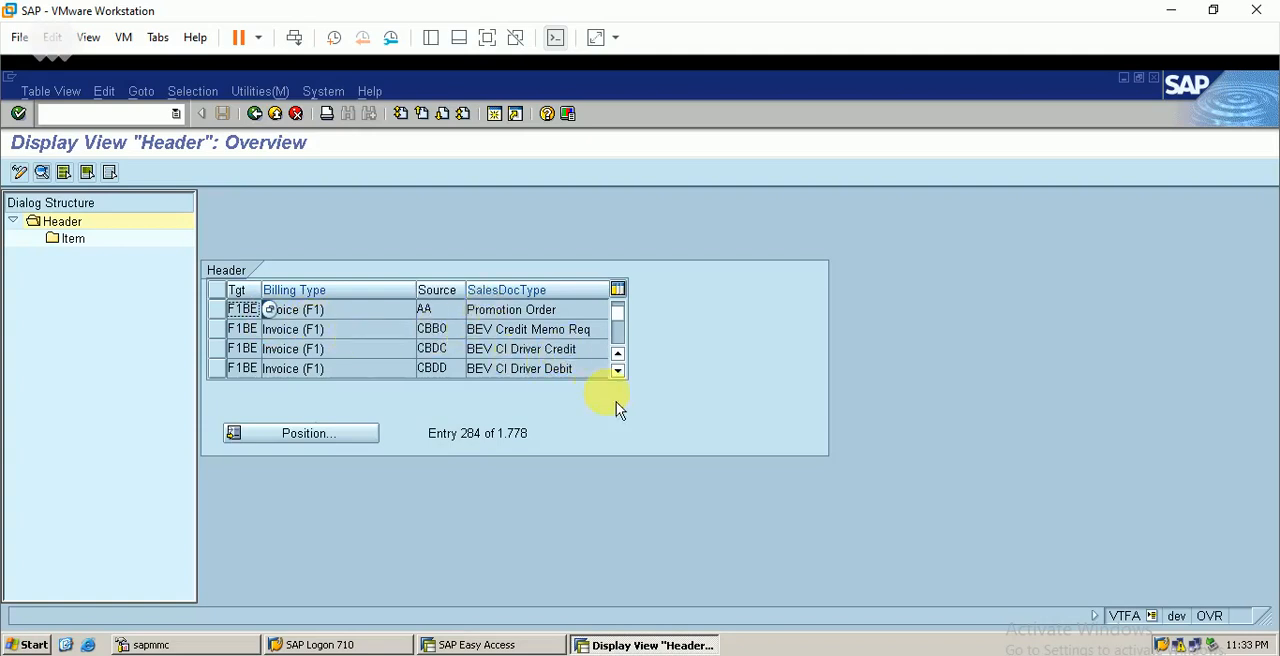
Look up the sales order document type in the Excel workbook and locate the F1BE header entry with source OR Standard Order
scroll(624, 390, "down", 1)
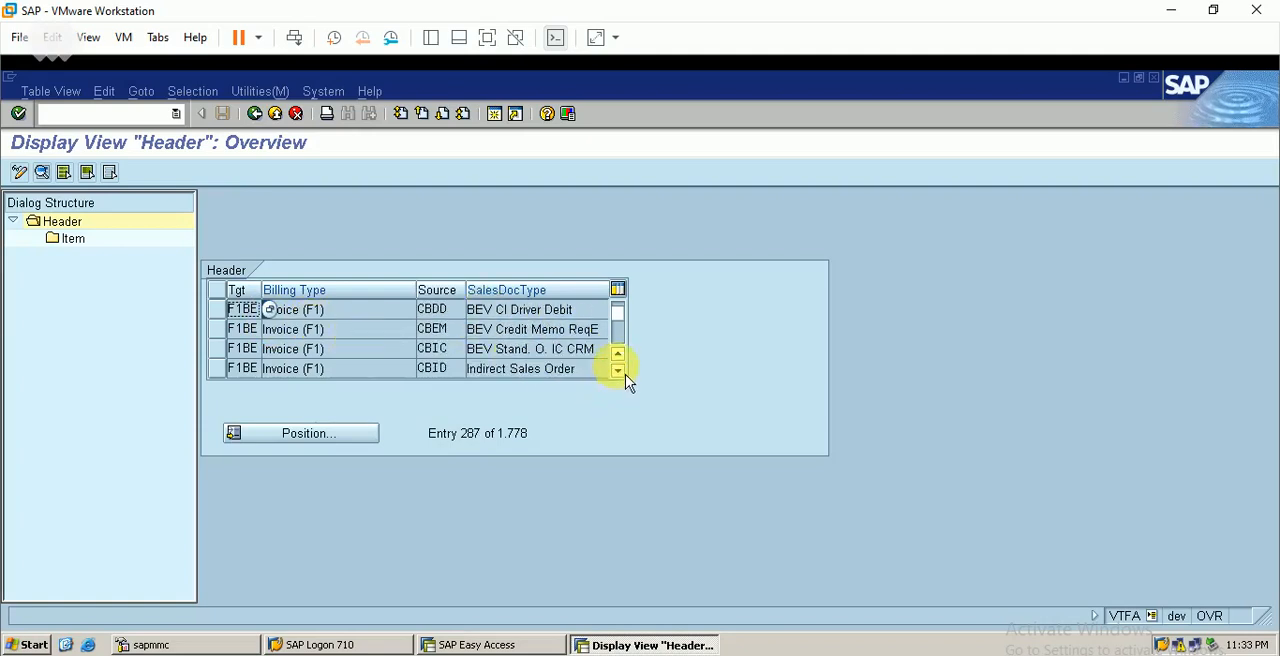
scroll(629, 386, "down", 1)
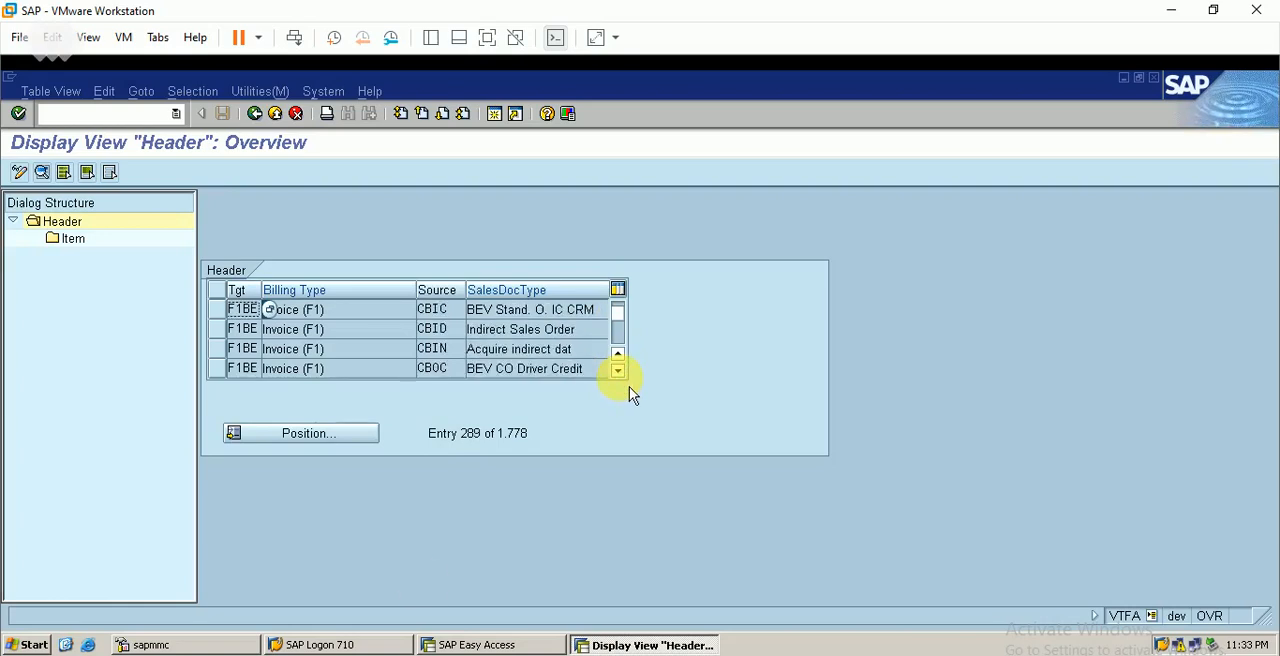
key("alt+Tab")
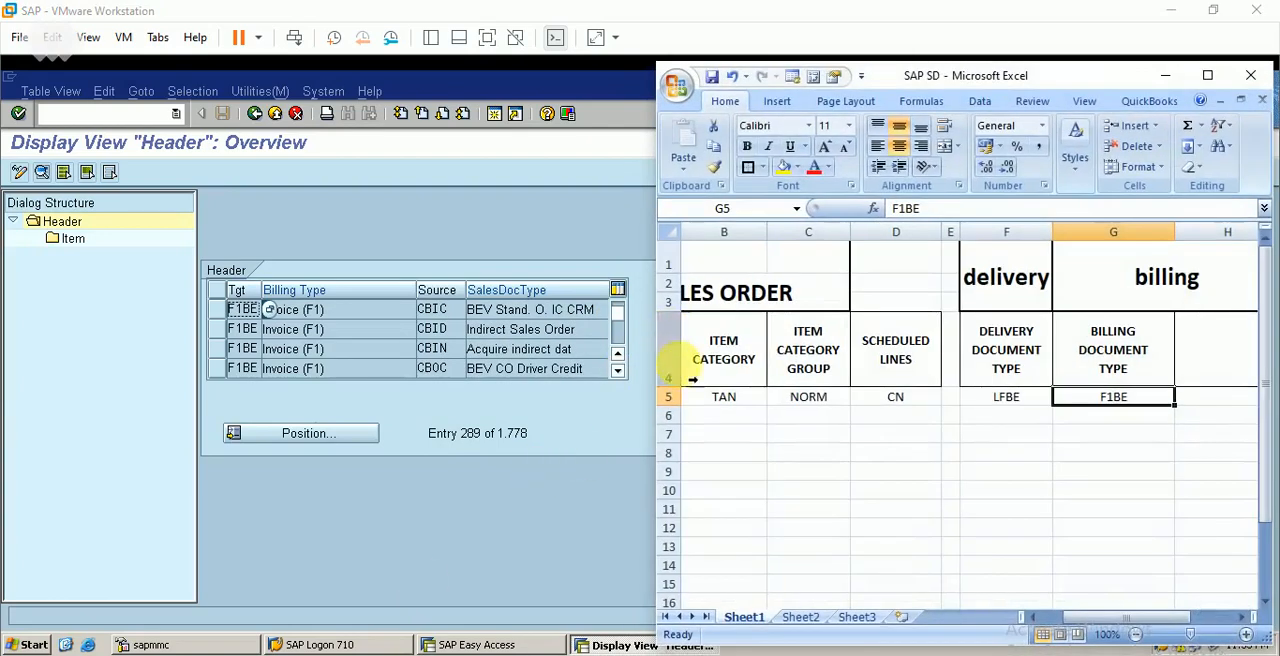
left_click(1033, 617)
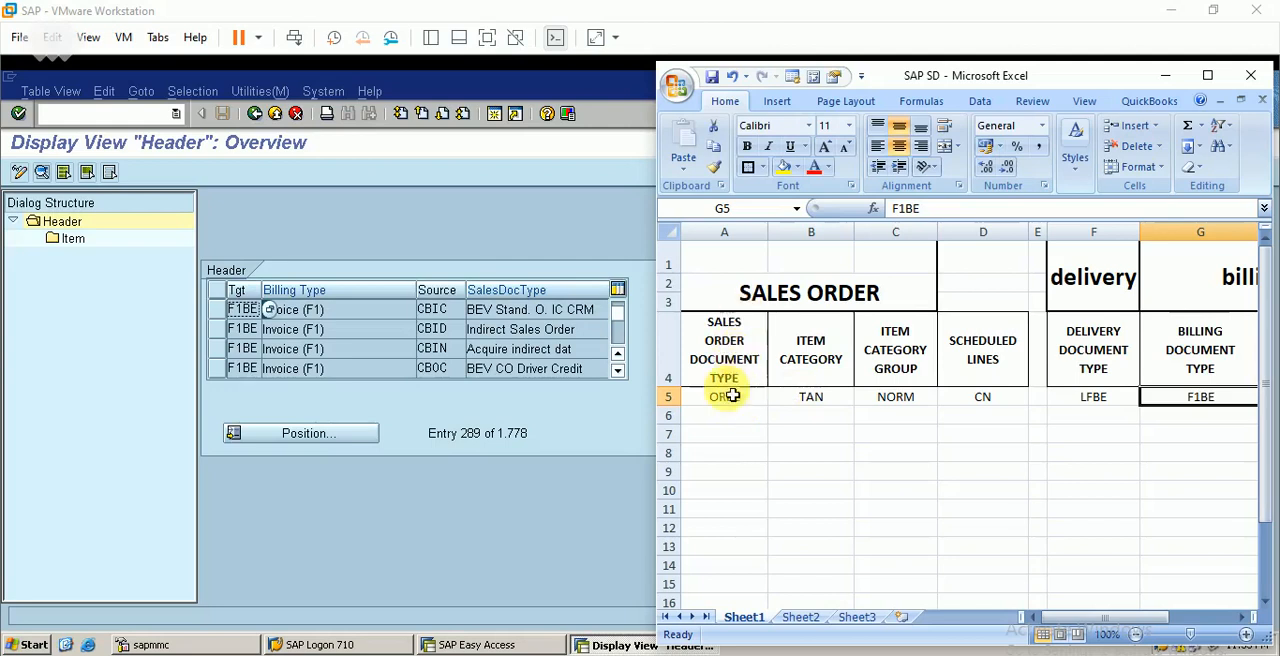
left_click(1165, 75)
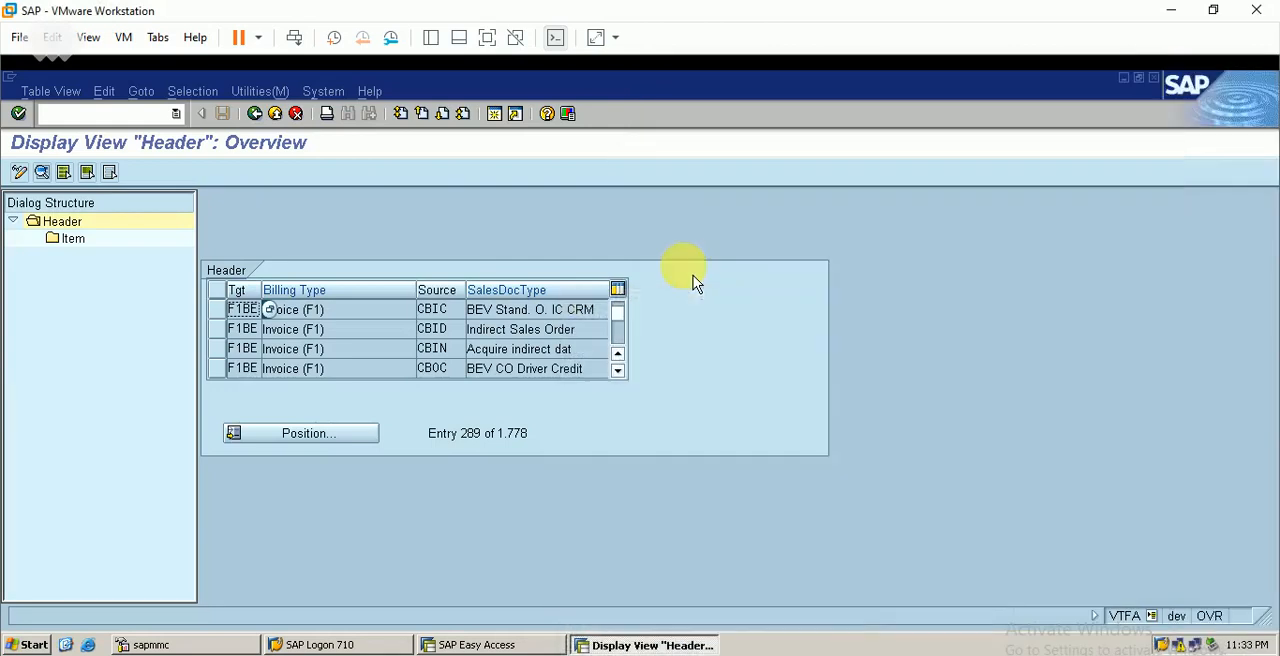
scroll(628, 393, "down", 8)
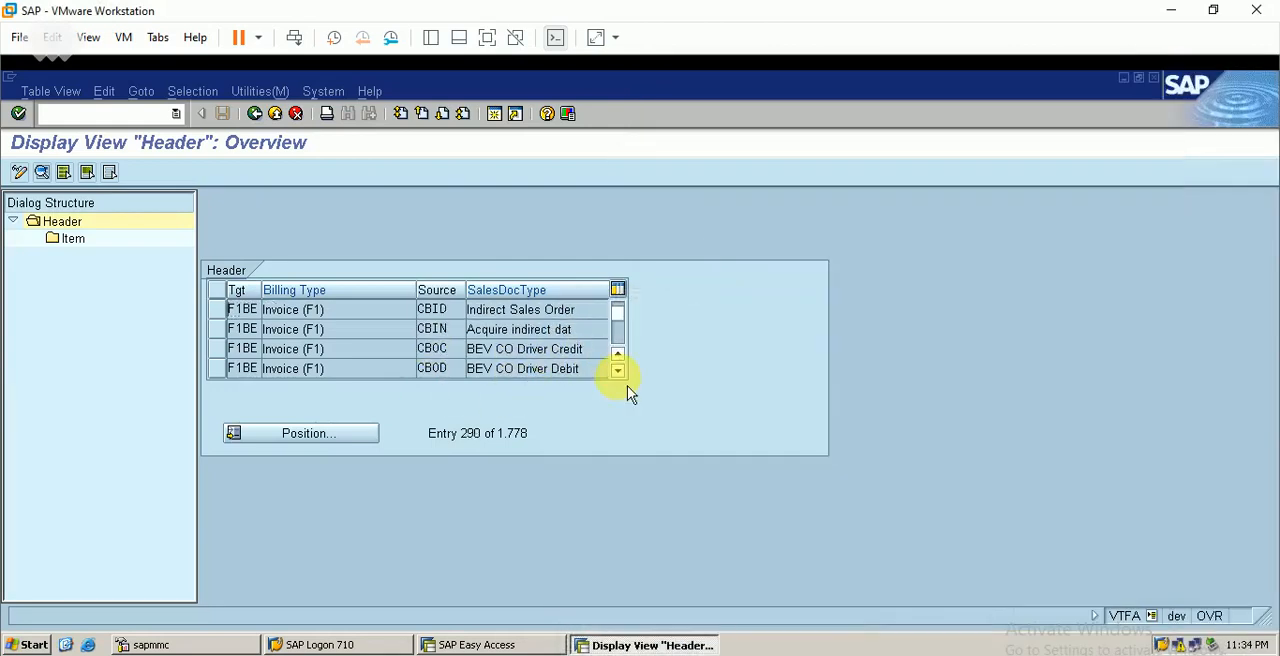
scroll(628, 393, "down", 10)
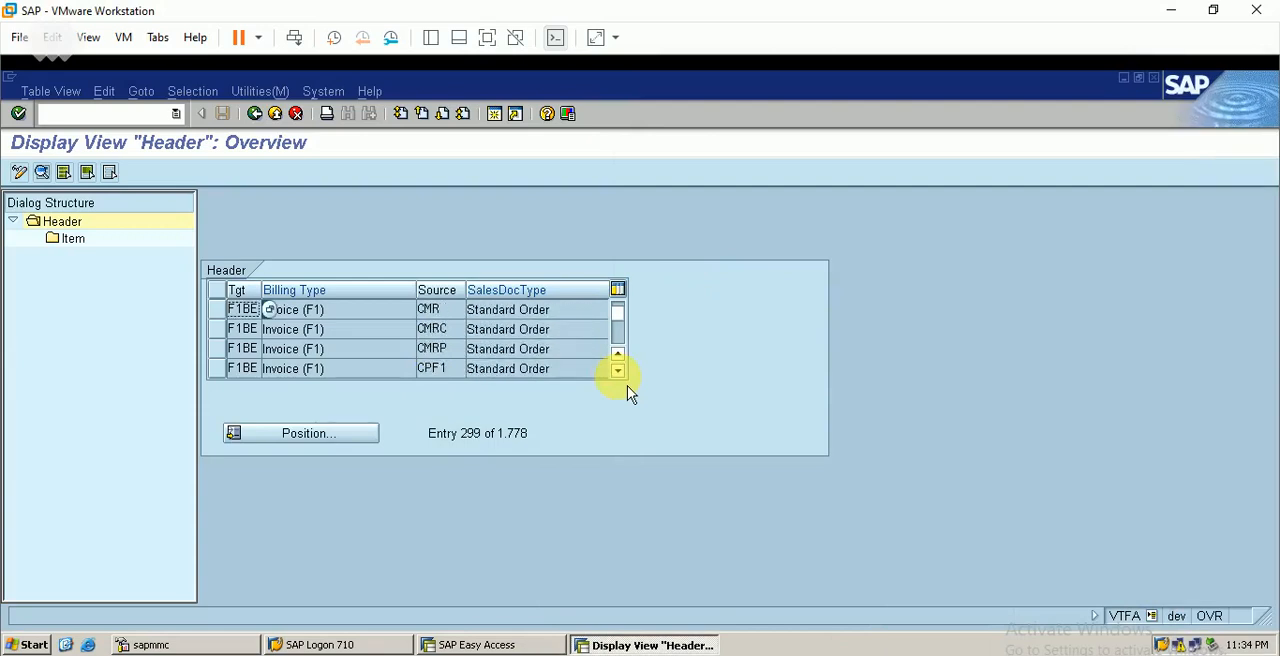
scroll(628, 393, "down", 2)
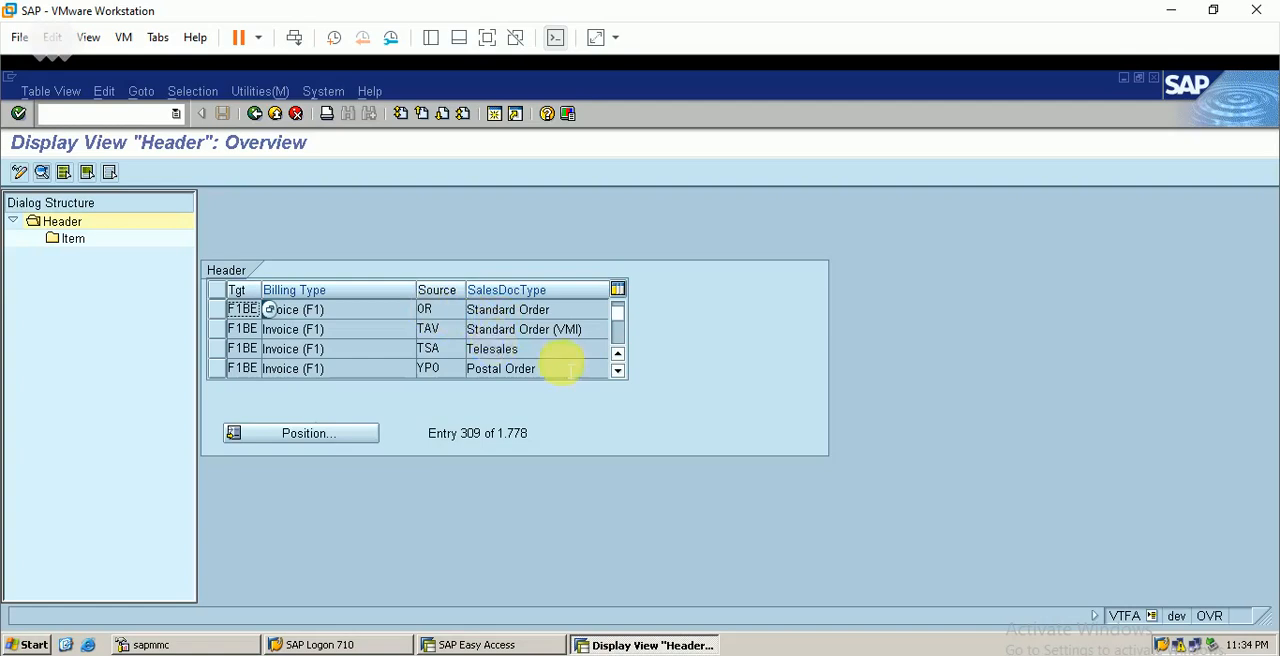
scroll(631, 366, "up", 2)
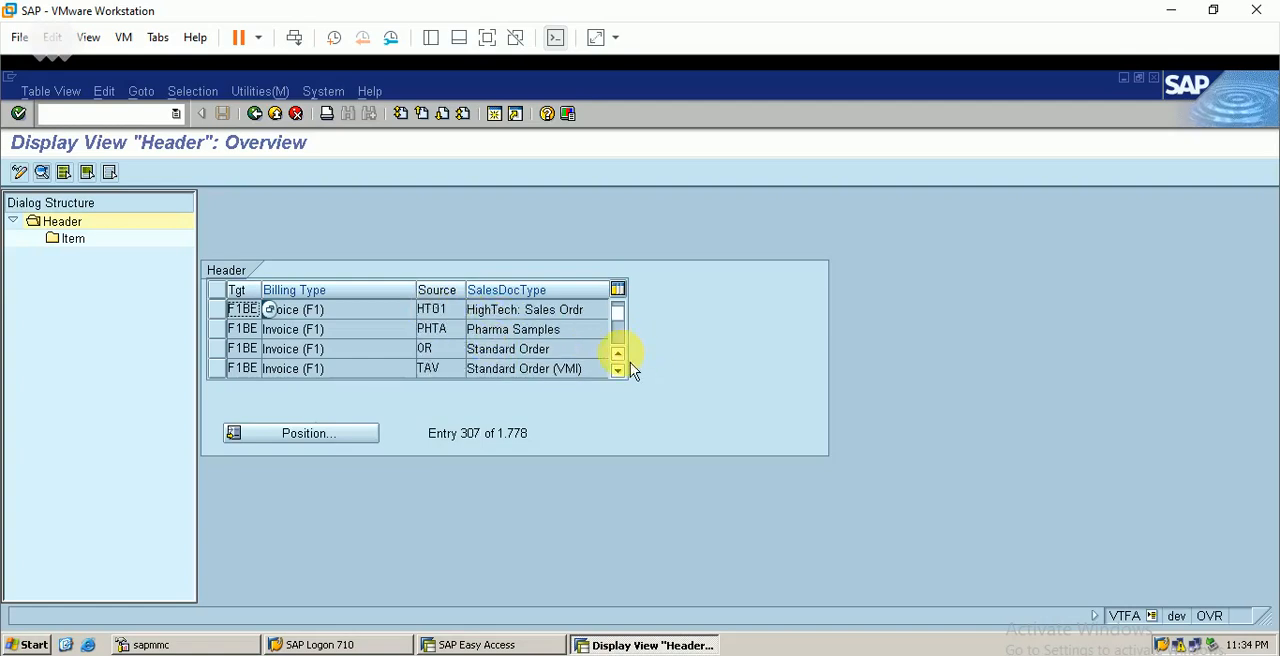
Switch the copying control header overview from display to change mode
left_click(222, 349)
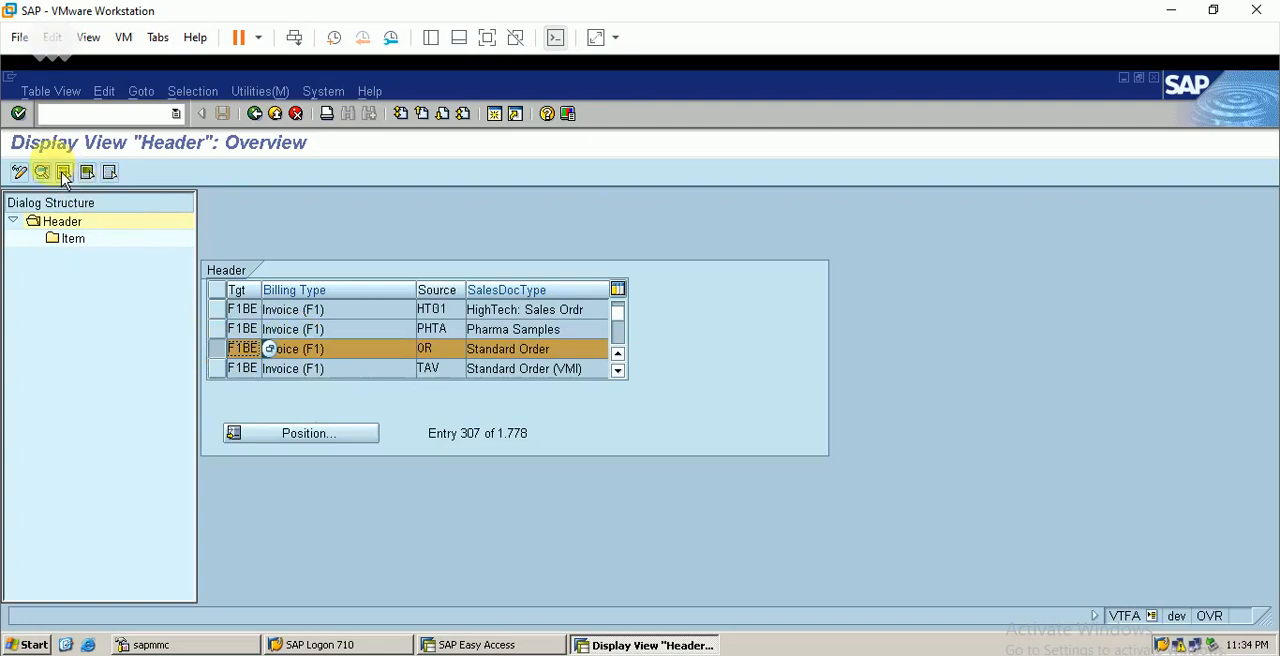
left_click(48, 91)
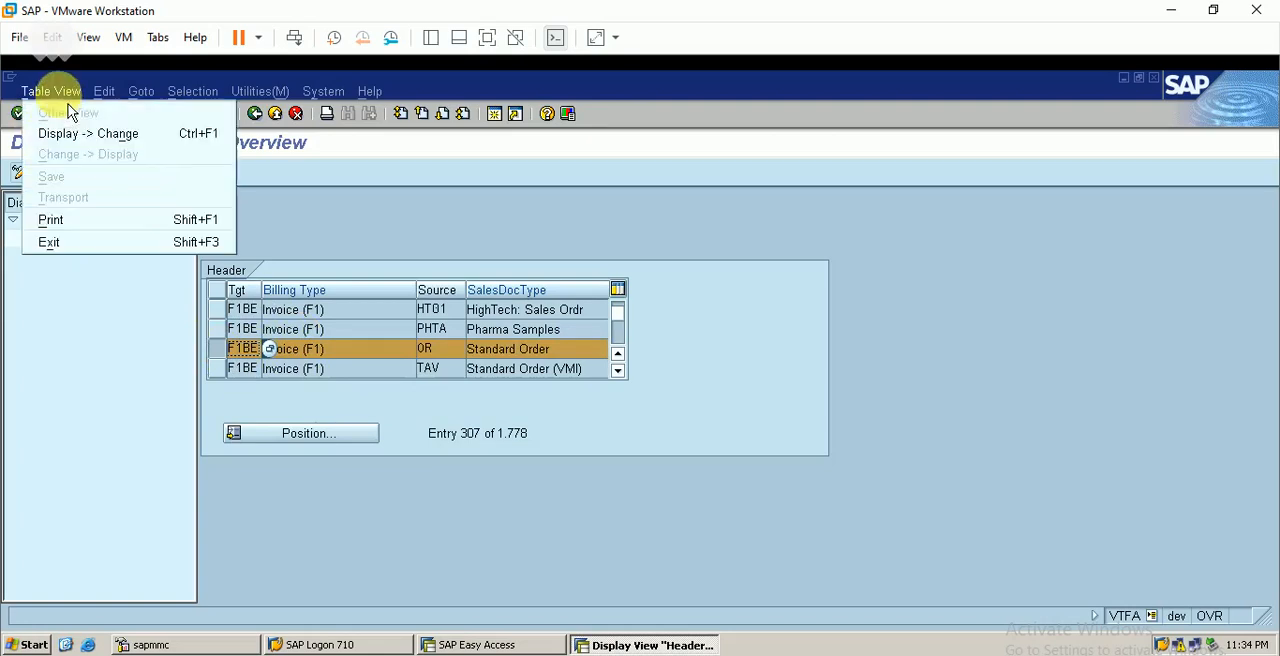
left_click(121, 142)
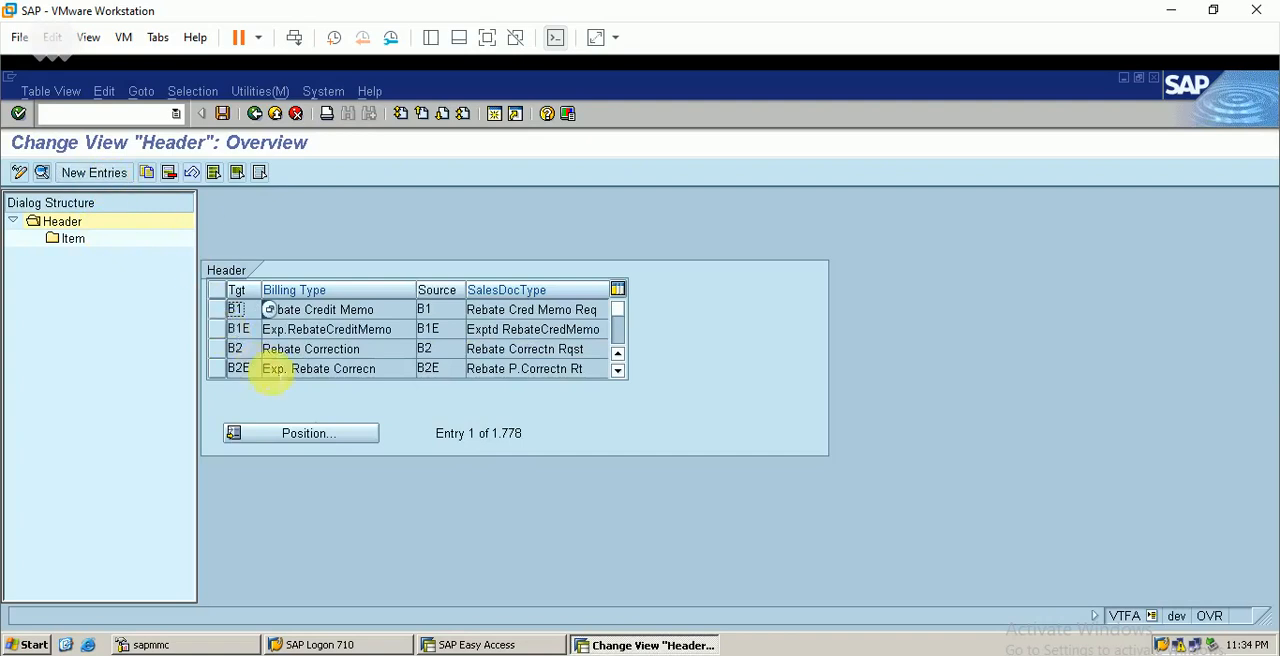
Position the editable header list at billing type F1BE with source sales document type OR
left_click(295, 440)
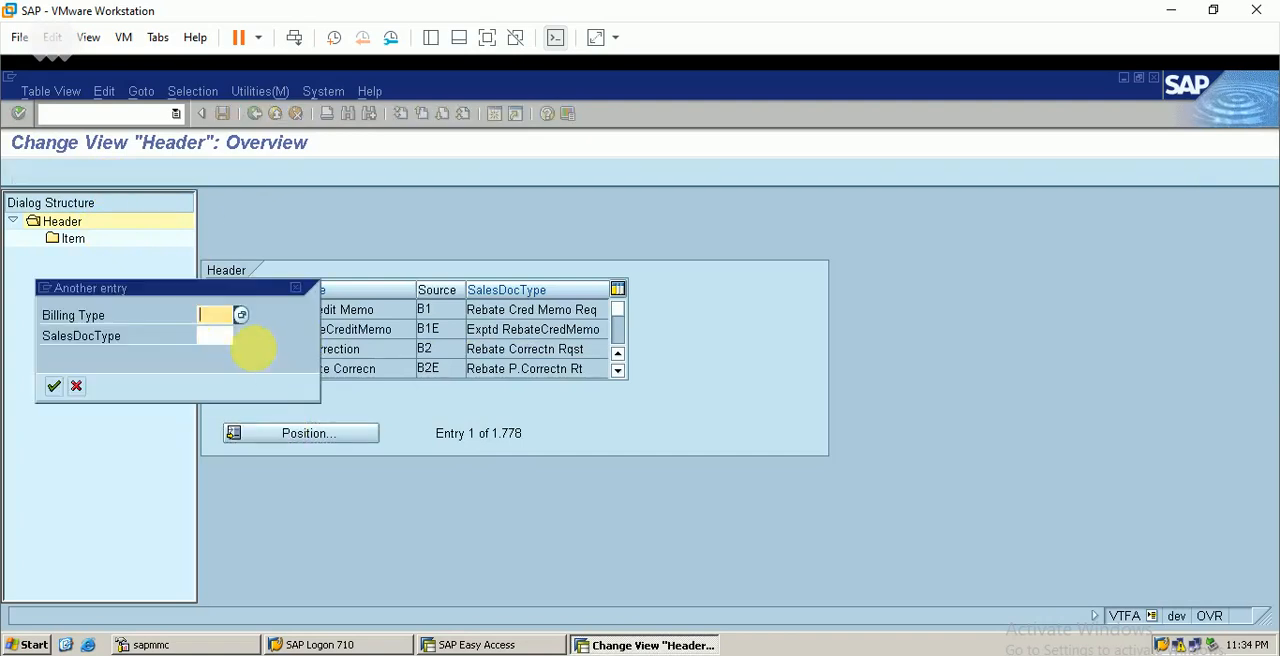
type("f1be")
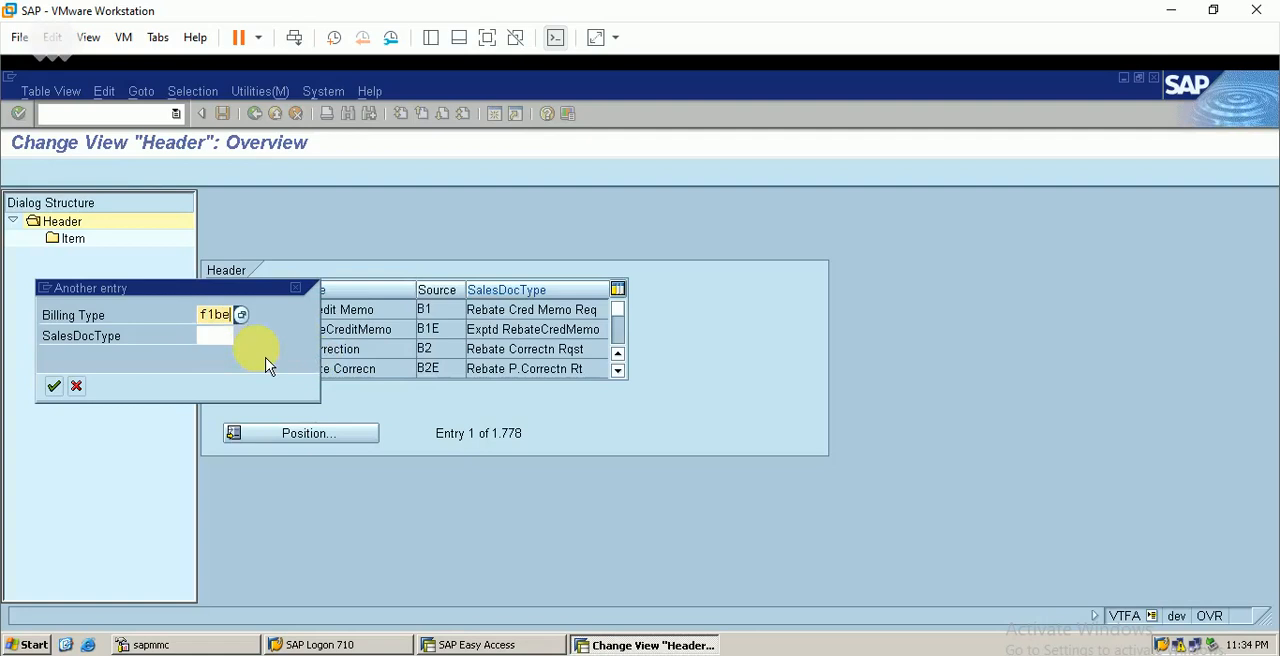
key("Tab")
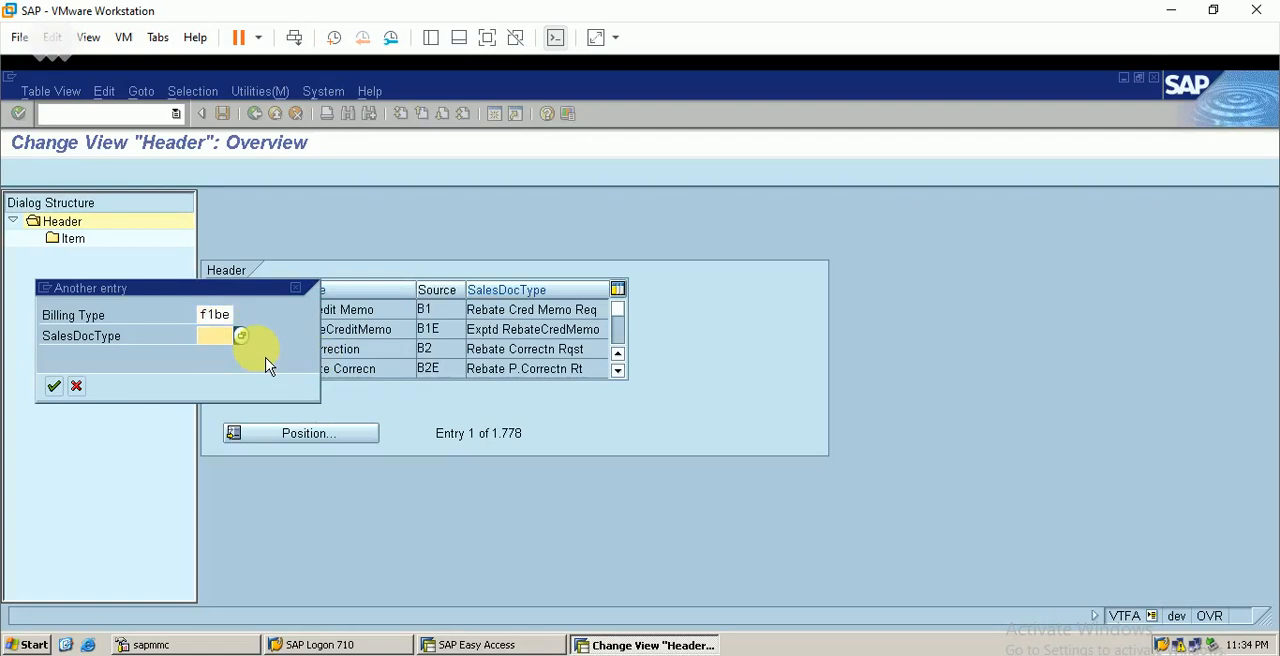
key("Return")
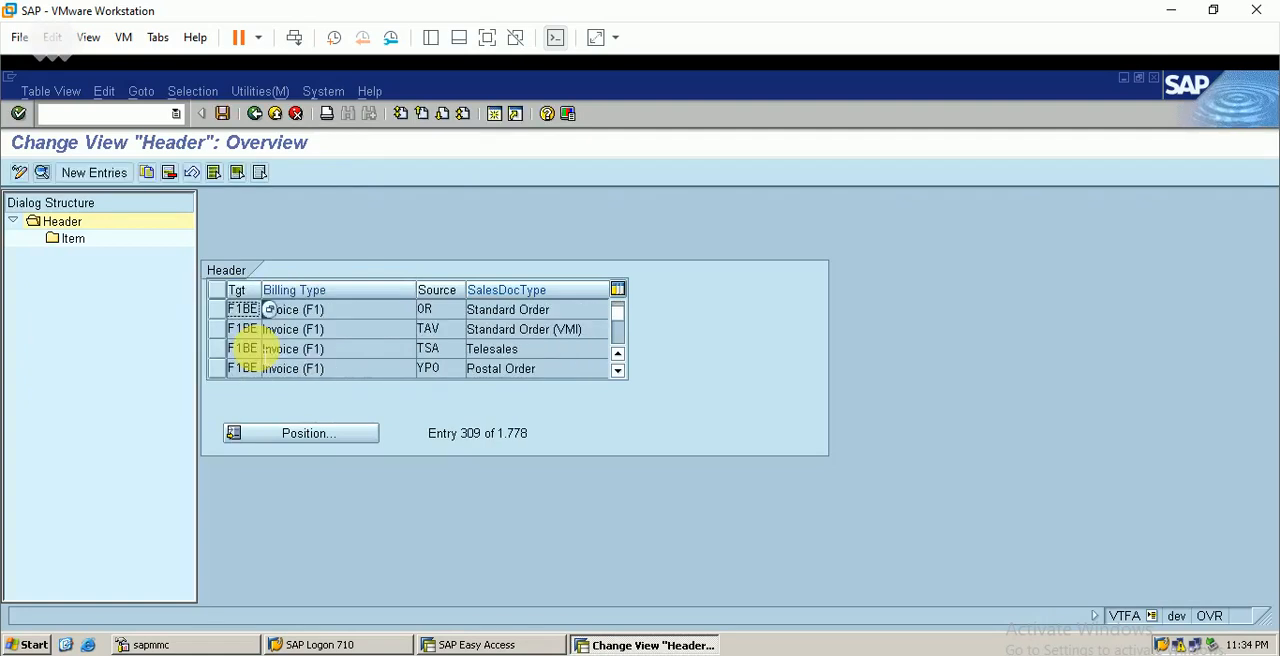
Start a copy of the F1BE header entry for OR Standard Order and set its source sales document type to ORBE
left_click(218, 312)
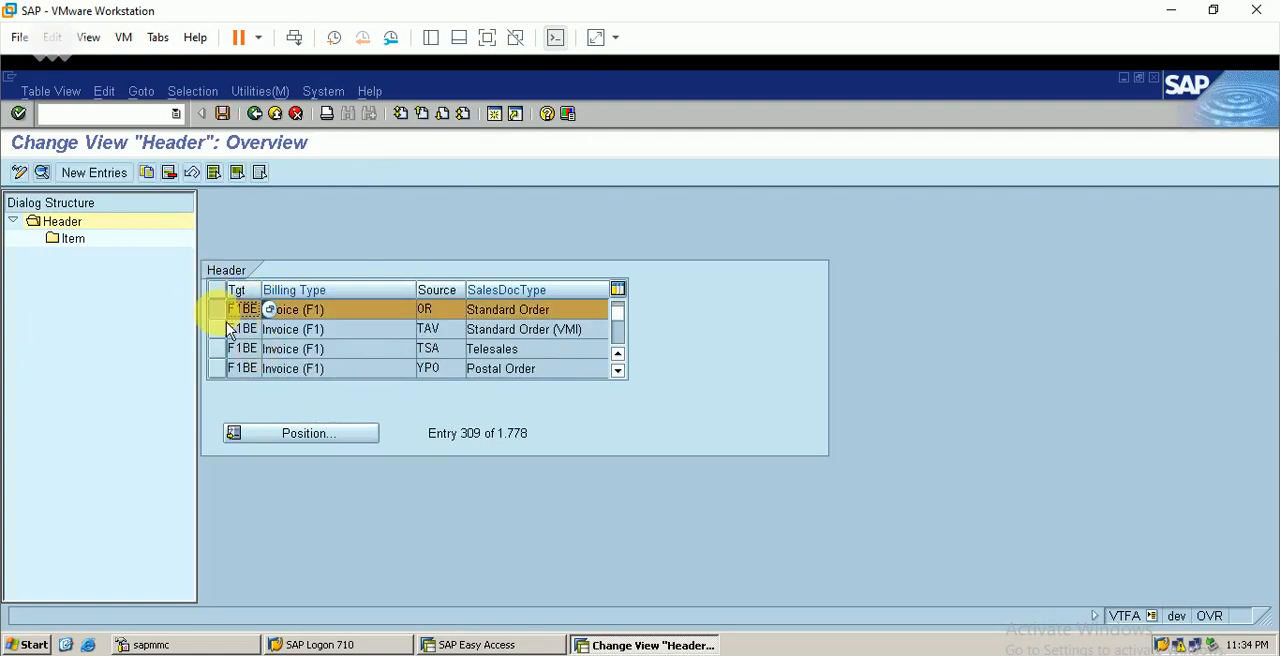
double_click(245, 312)
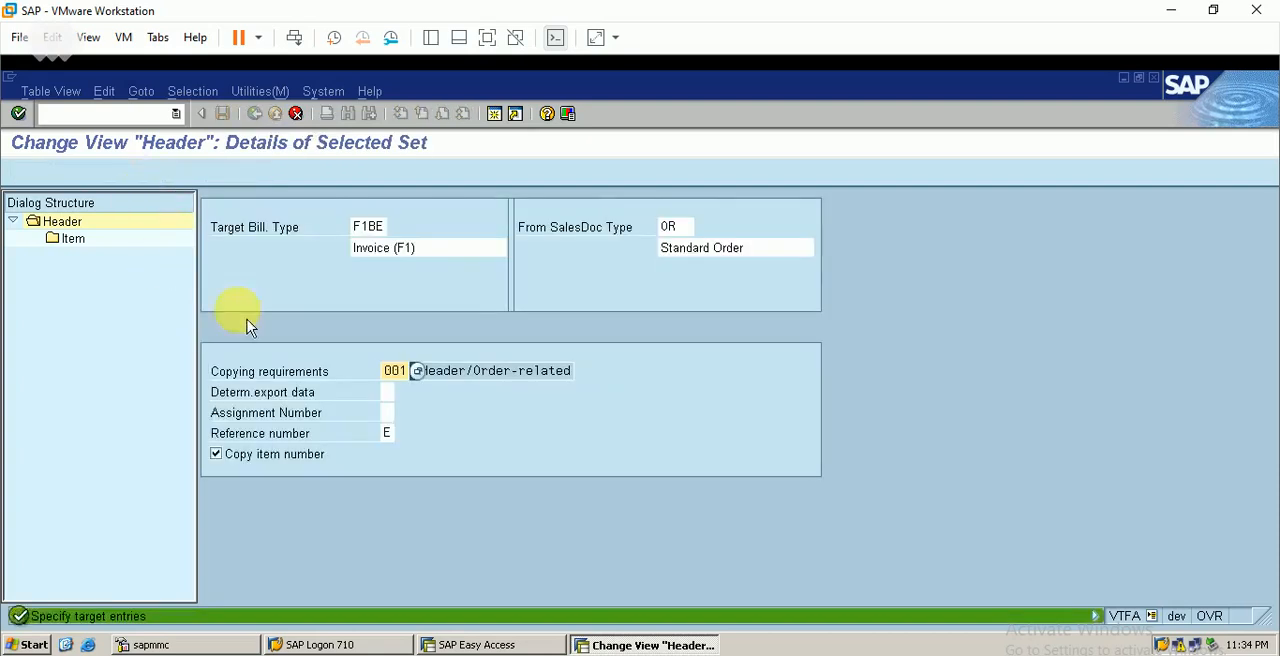
left_click(680, 227)
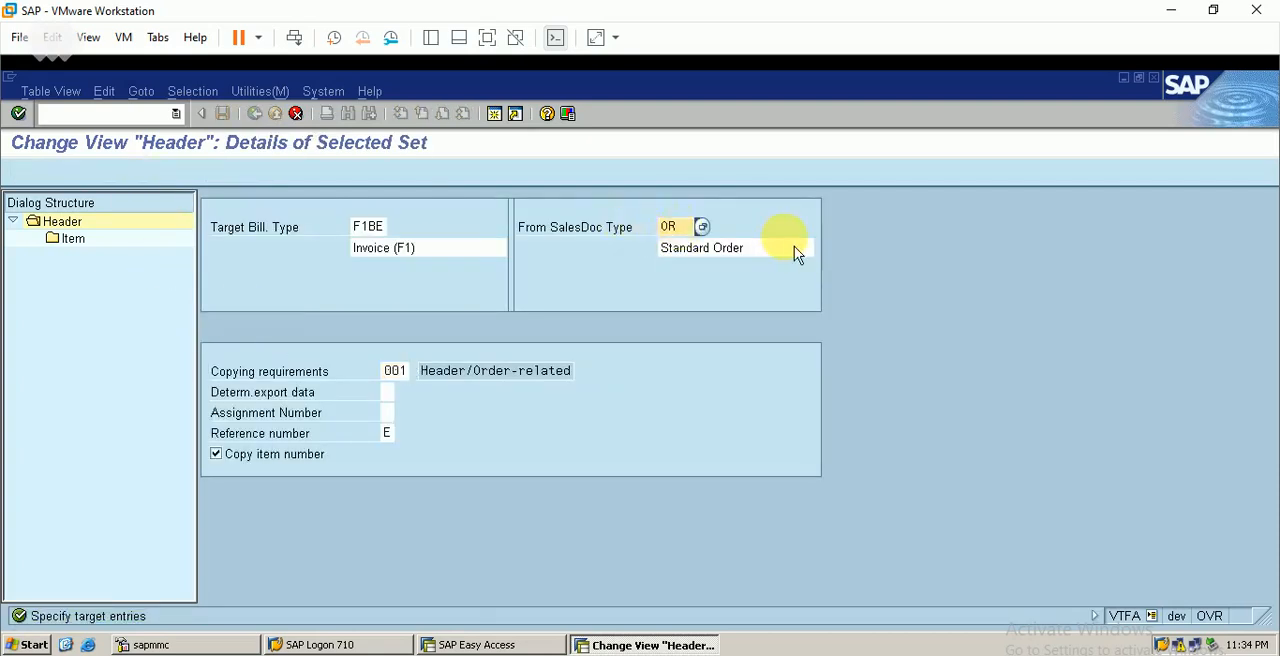
type("be")
left_click(690, 249)
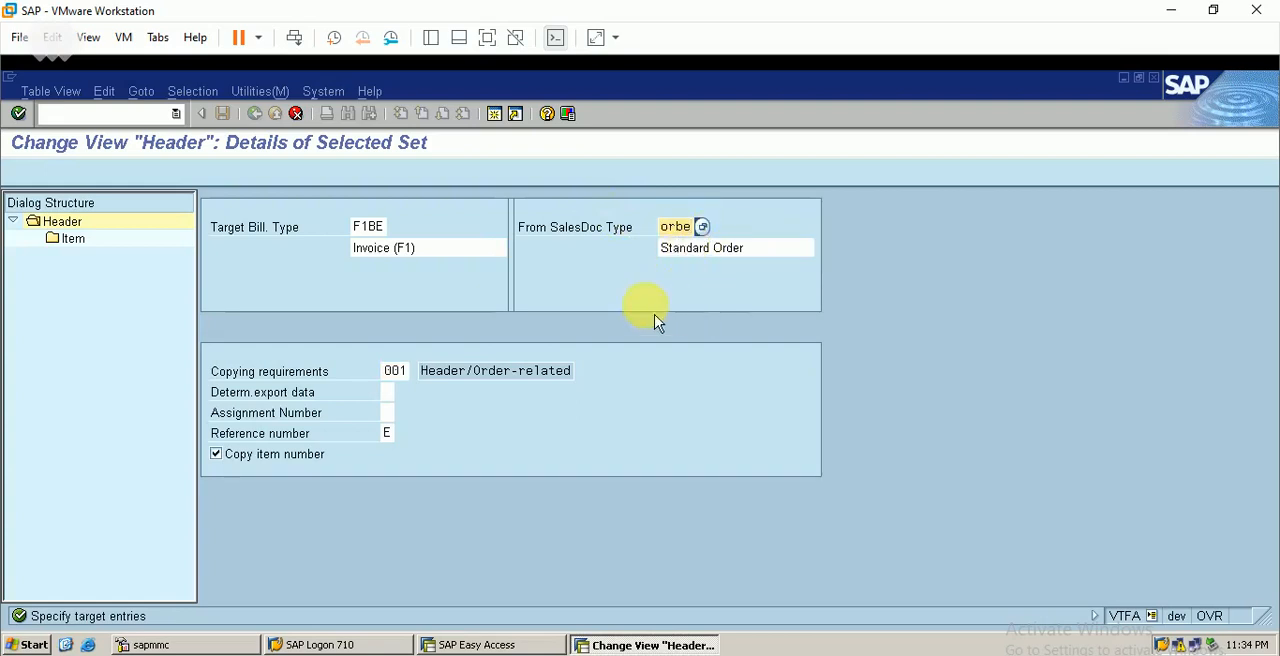
Review the possible values for the header's reference number and close the list without choosing another
left_click(386, 433)
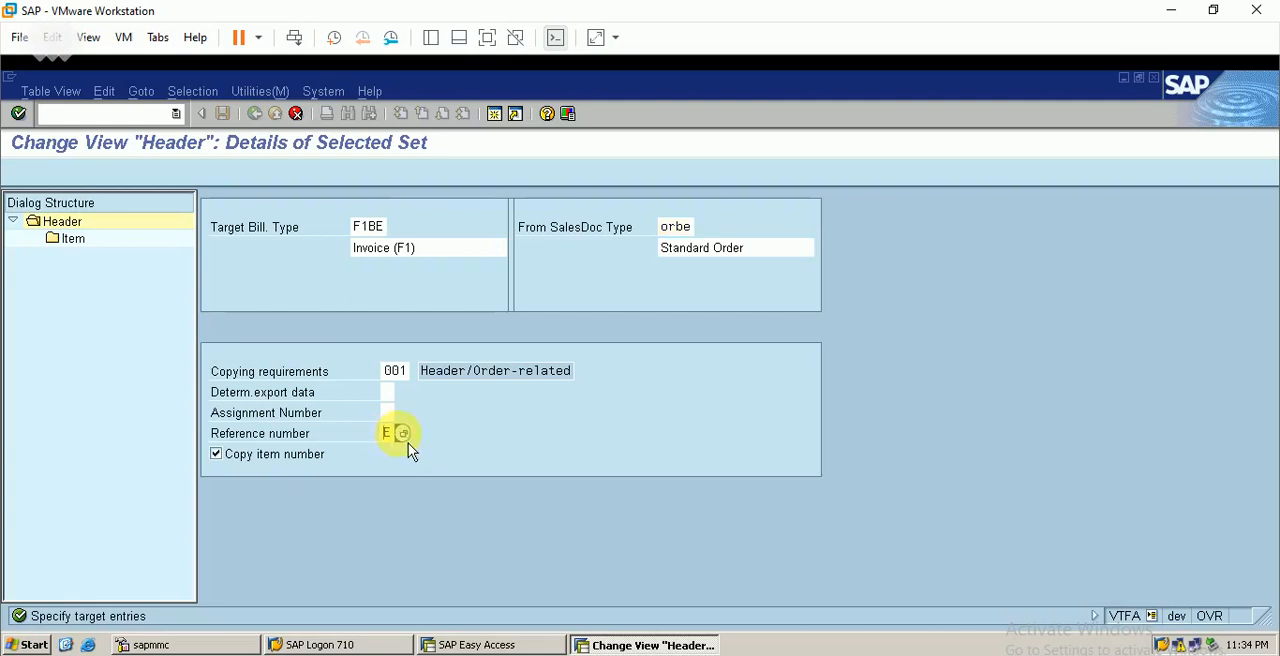
left_click(402, 433)
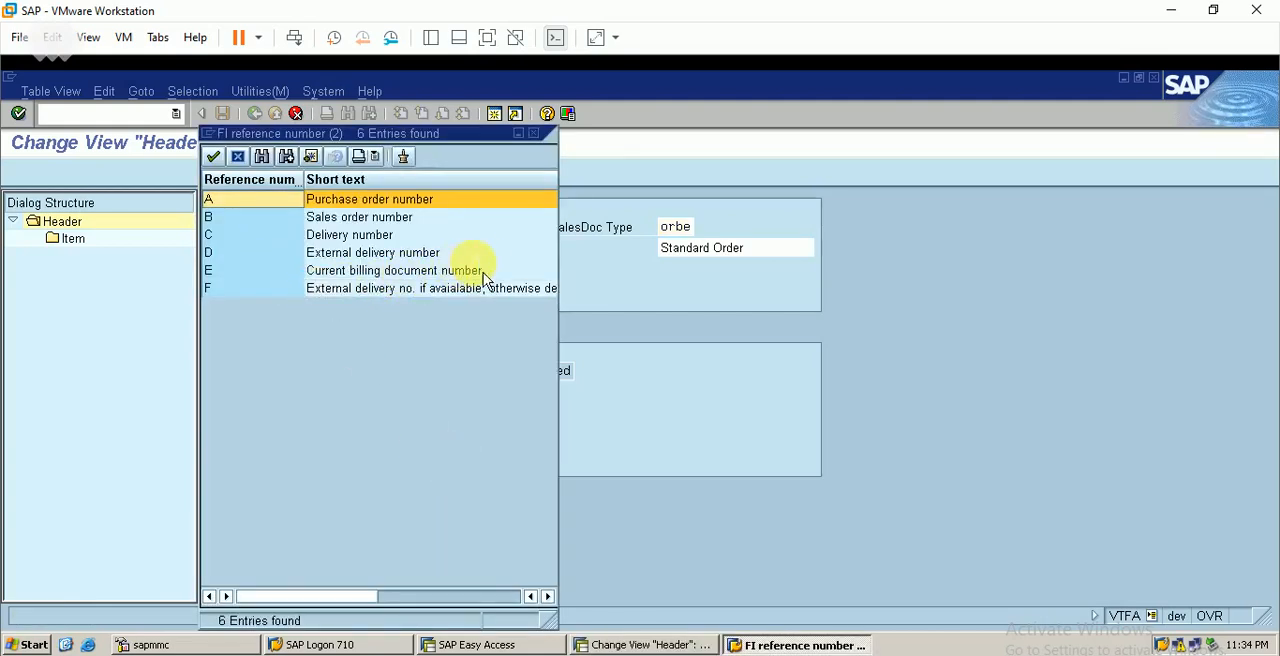
left_click(534, 134)
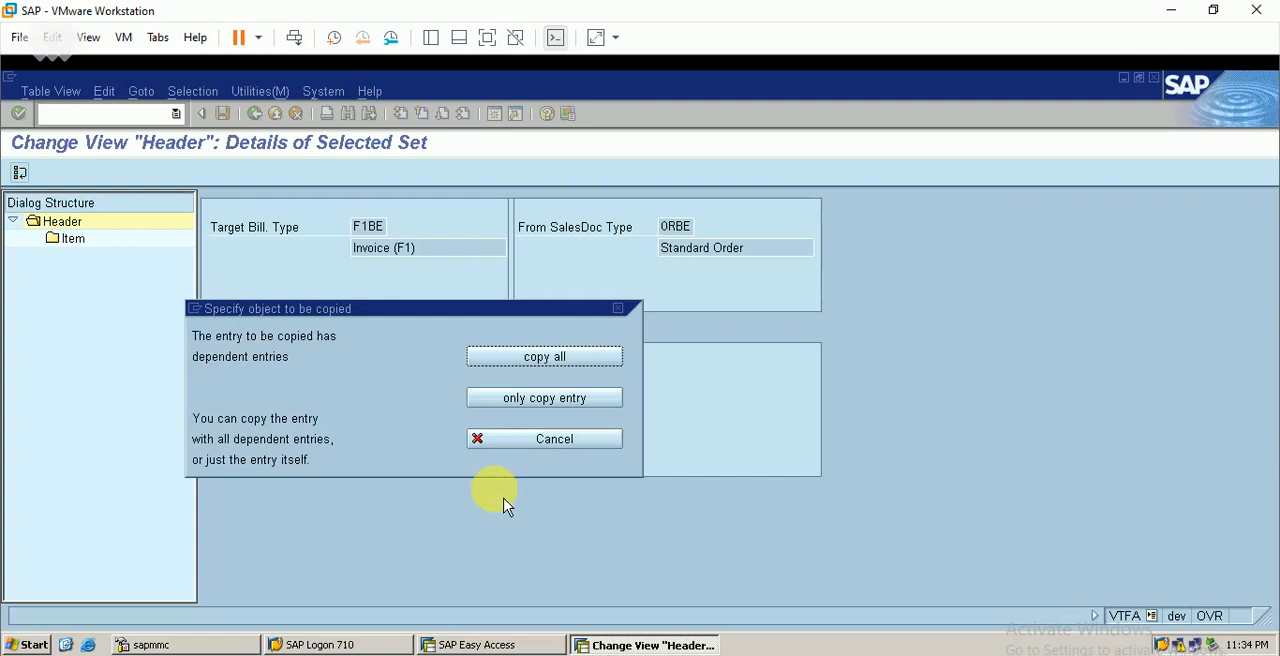
Copy the header entry with all dependent entries, acknowledging the pricing type notices up to the Milestone billing item category
left_click(551, 363)
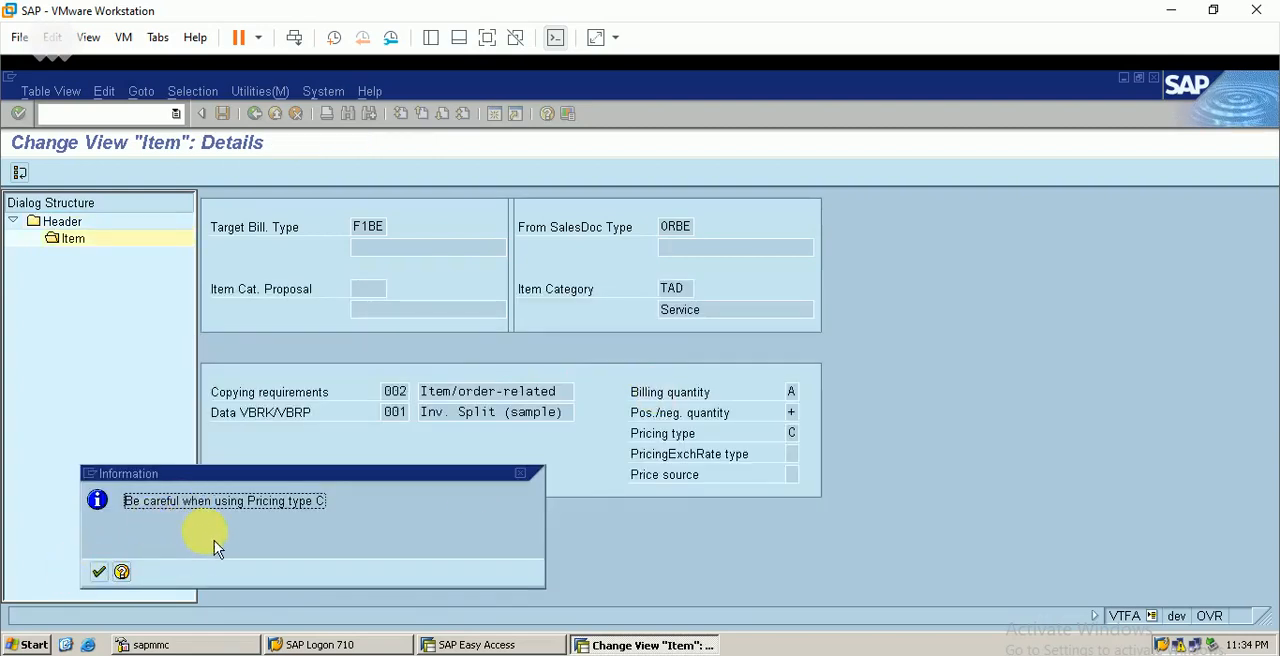
left_click(105, 577)
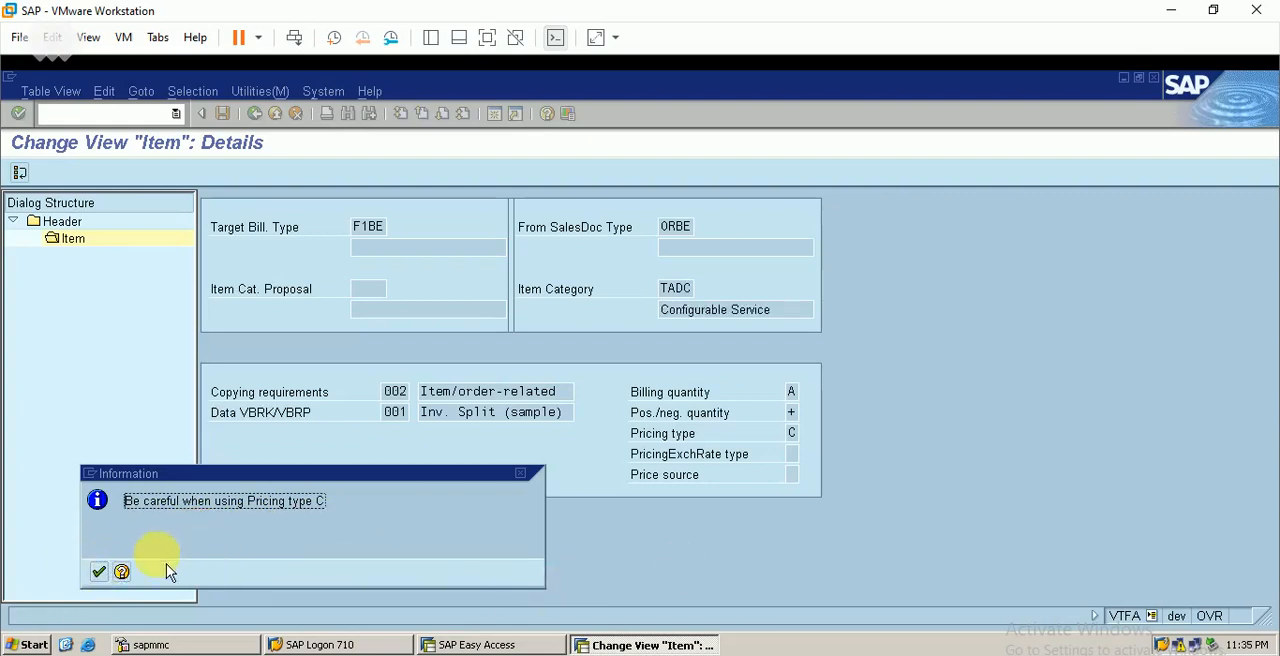
left_click(100, 573)
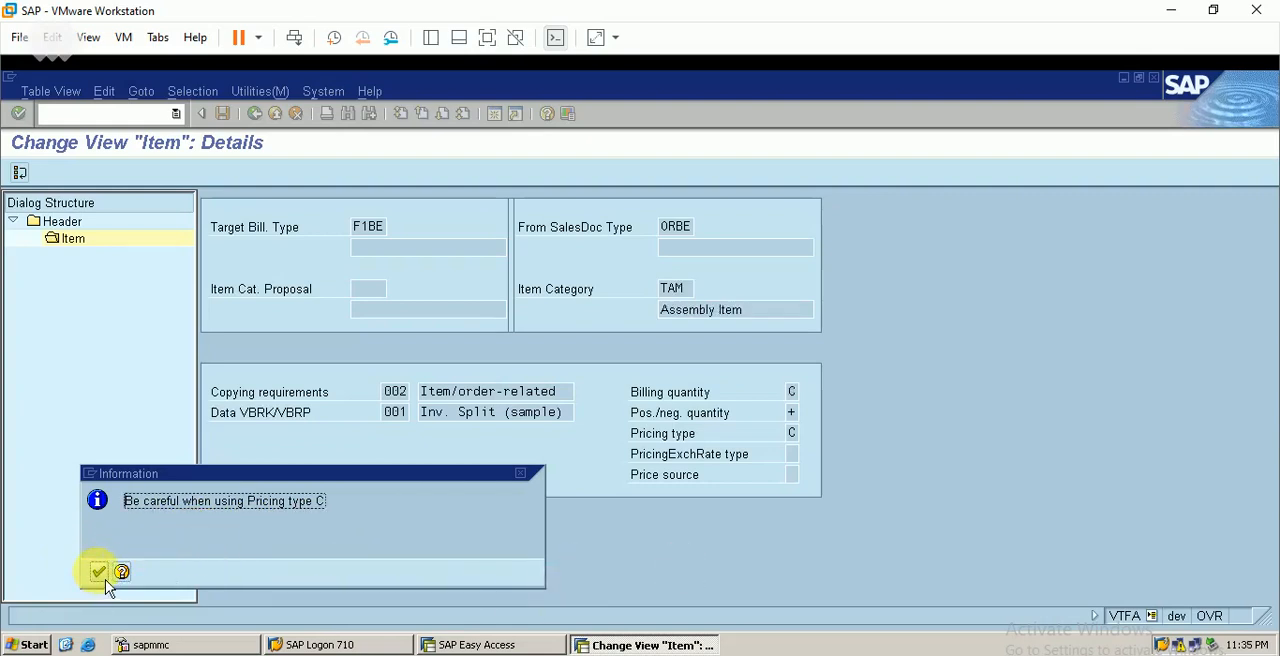
left_click(100, 573)
left_click(100, 573)
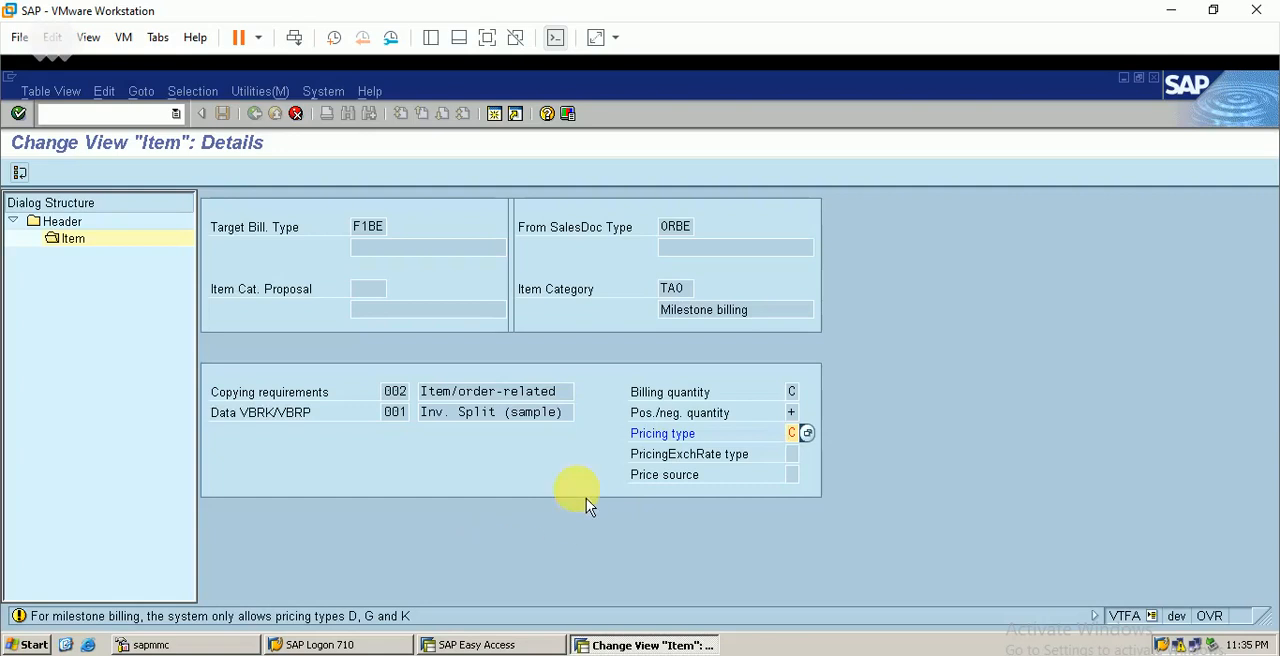
Choose pricing type C for the Milestone billing item category TAO and acknowledge the notices
left_click(807, 433)
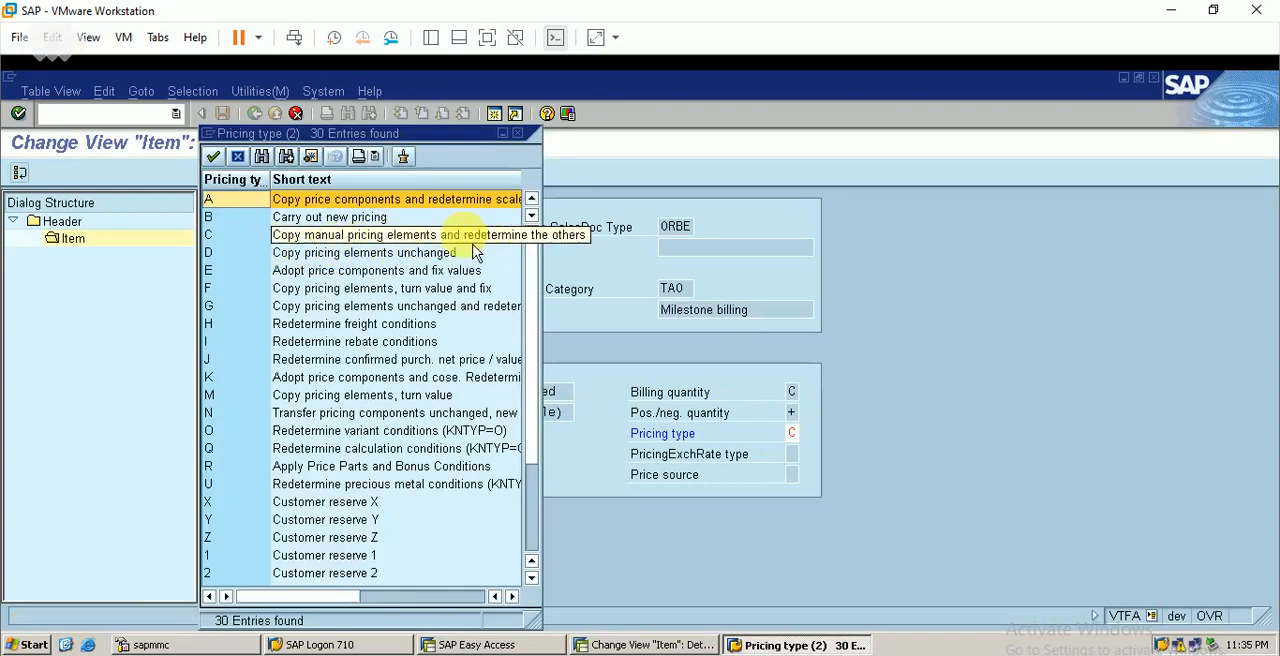
double_click(420, 240)
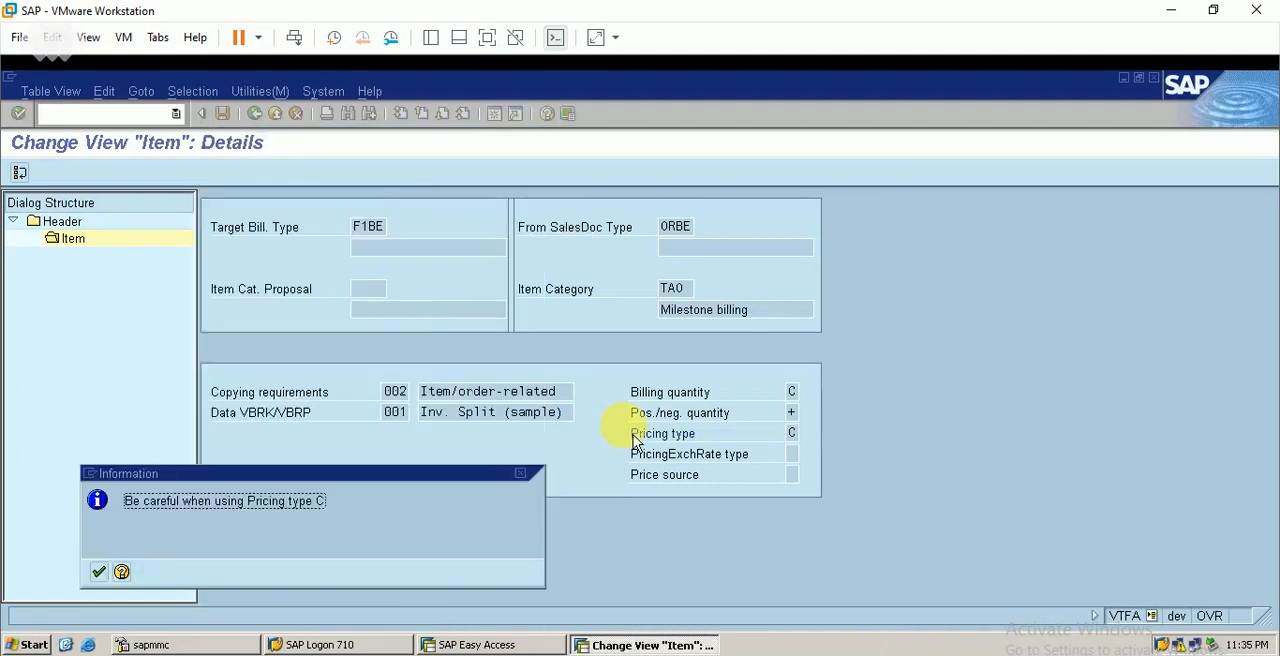
key("Return")
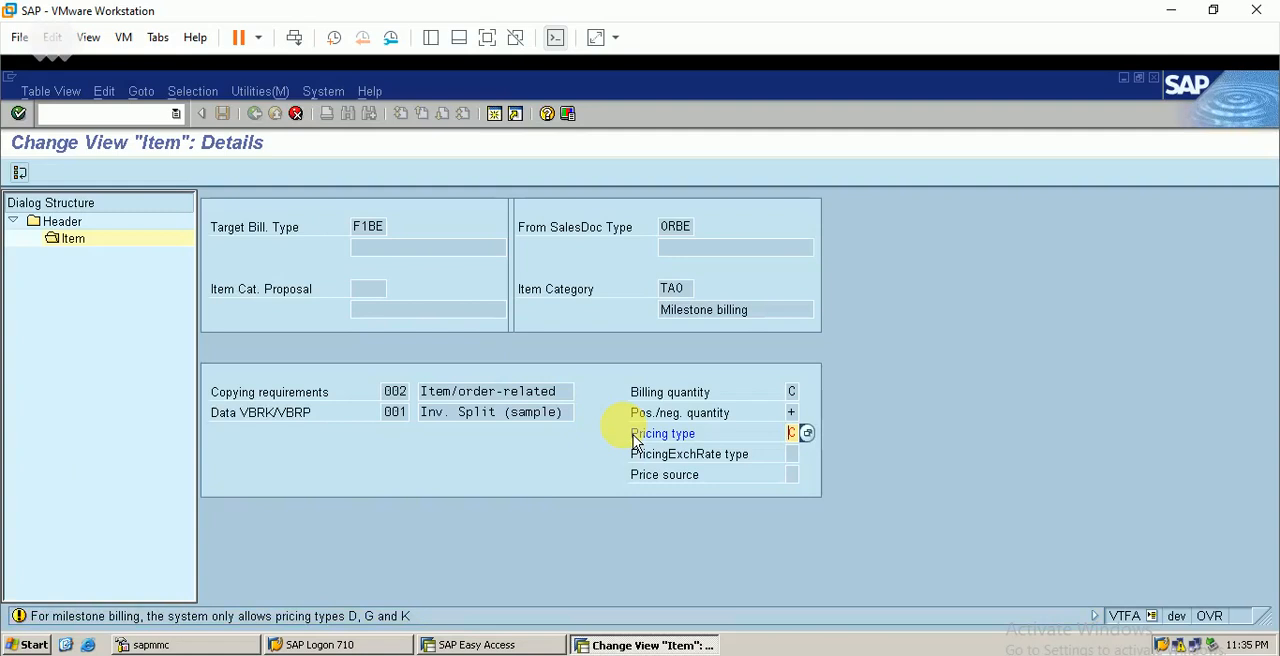
key("Return")
key("Return")
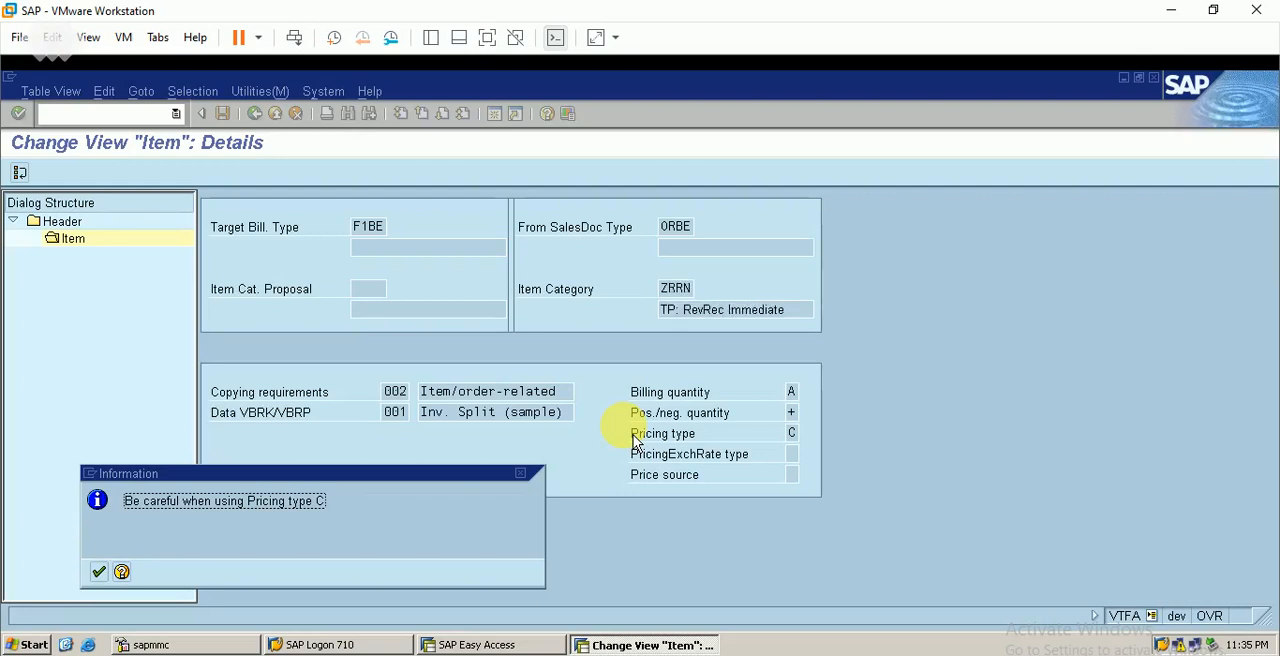
Acknowledge the notices for the remaining item categories, finish the copy and save the F1BE/ORBE entry
key("Return")
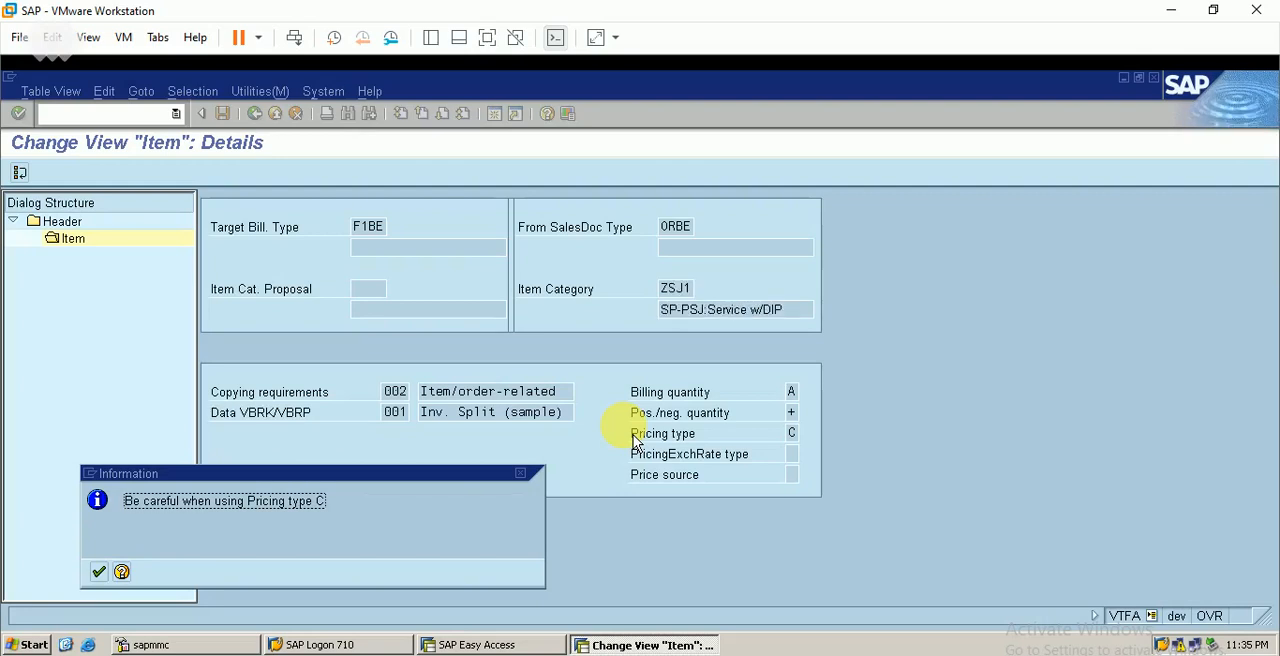
key("Return")
key("Return")
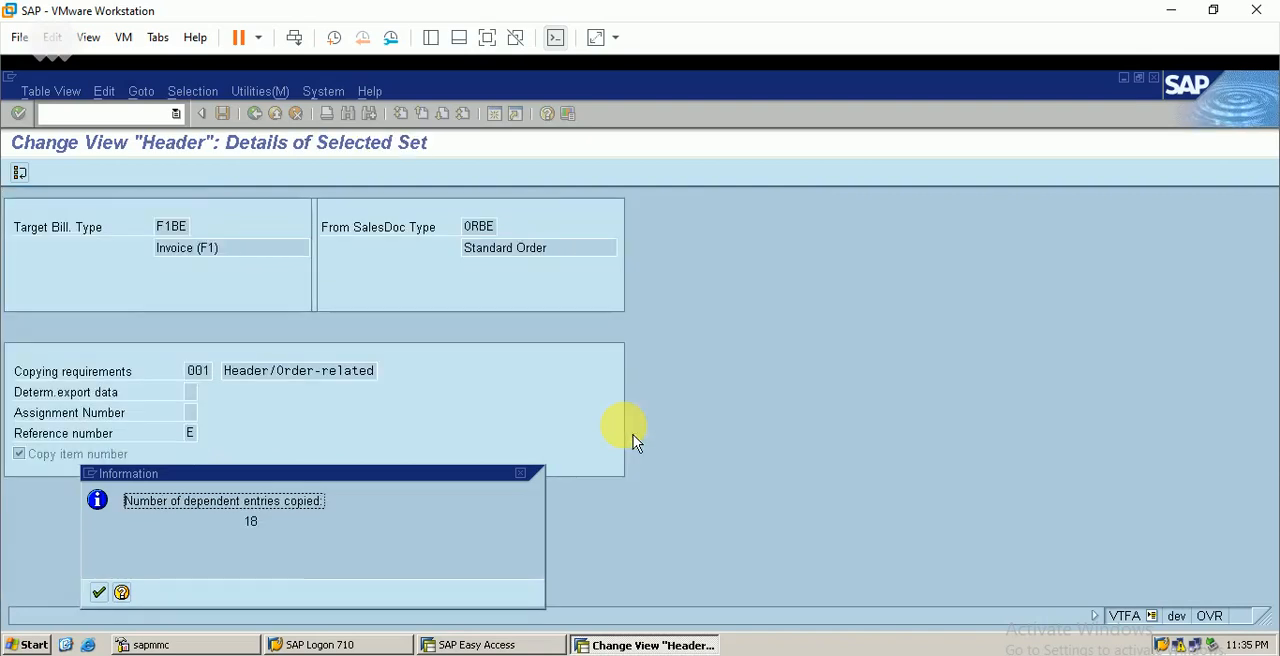
key("Return")
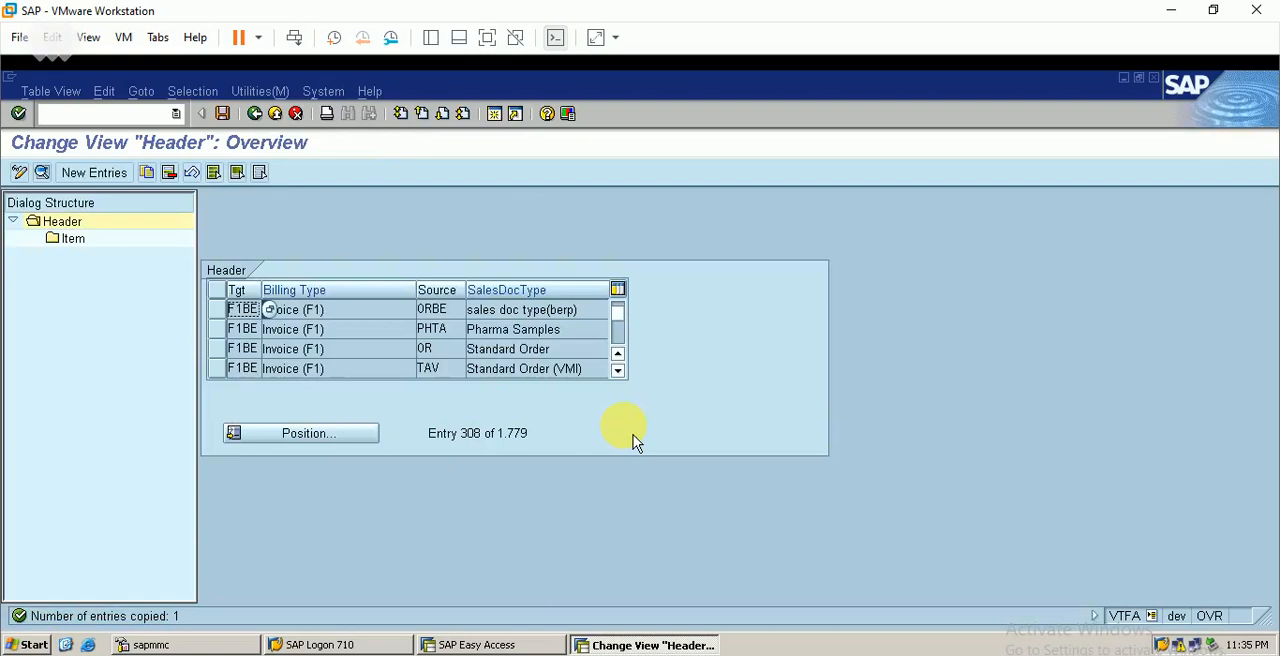
left_click(224, 114)
left_click(55, 366)
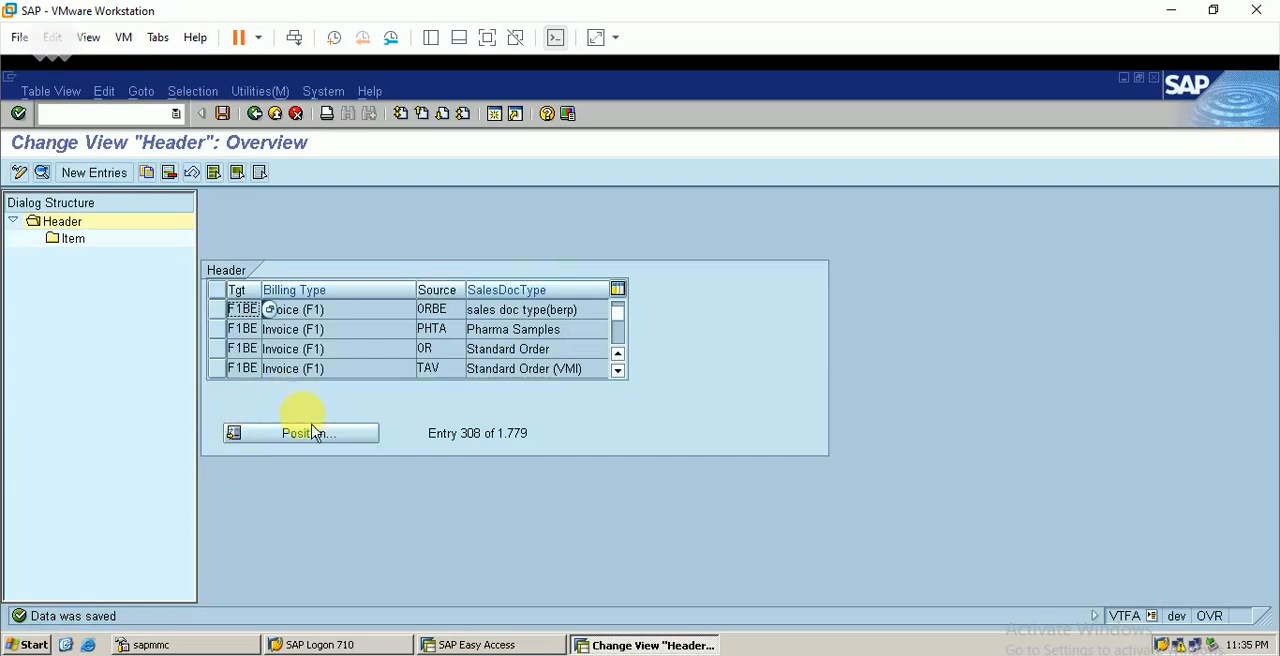
Position the header list at billing type F1BE with sales document type ORBE
left_click(322, 443)
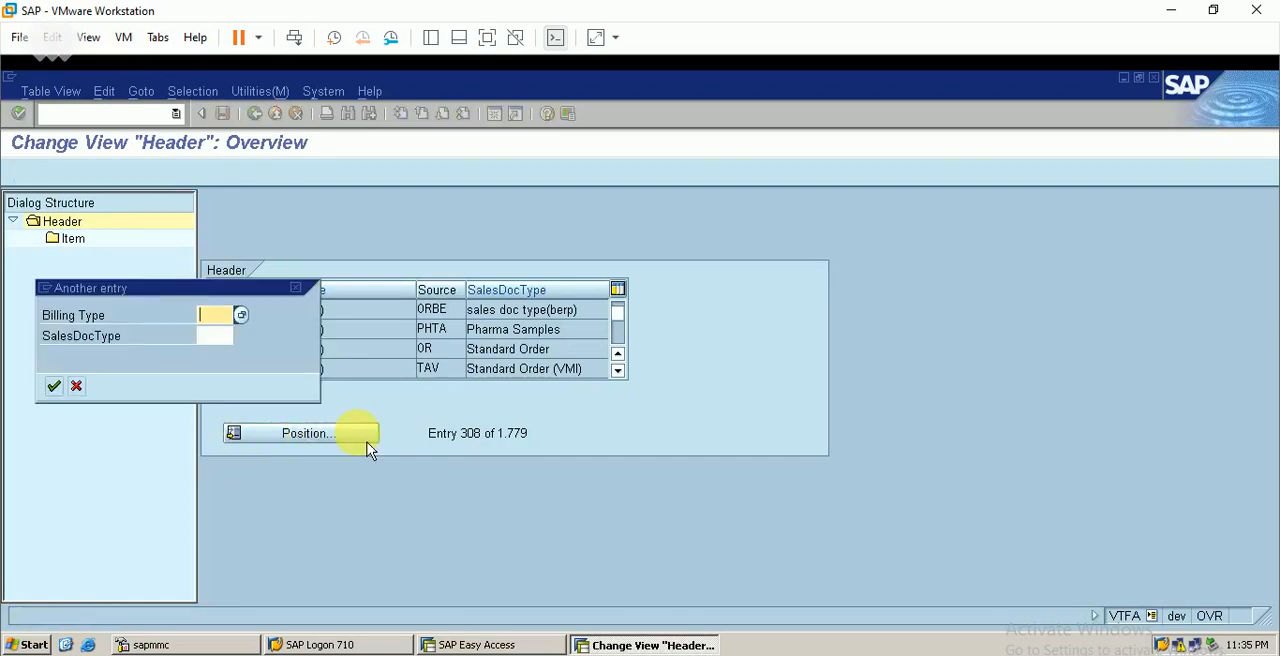
type("f1be")
key("Tab")
type("or")
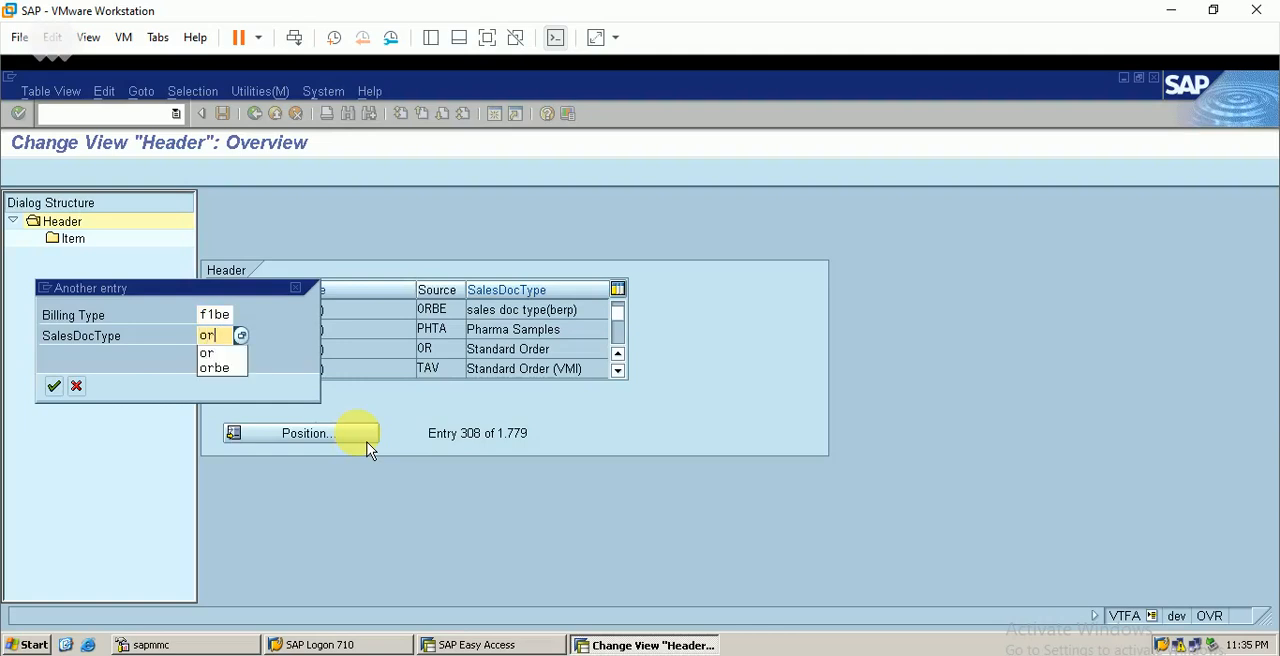
type("be")
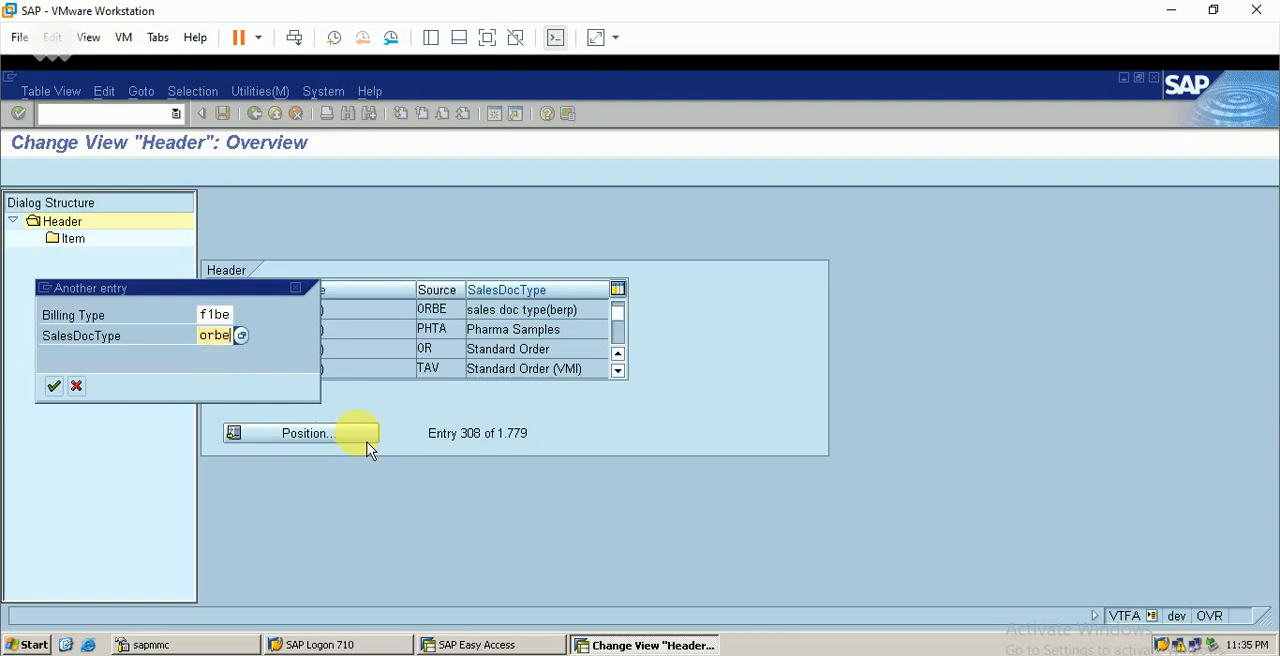
left_click(55, 387)
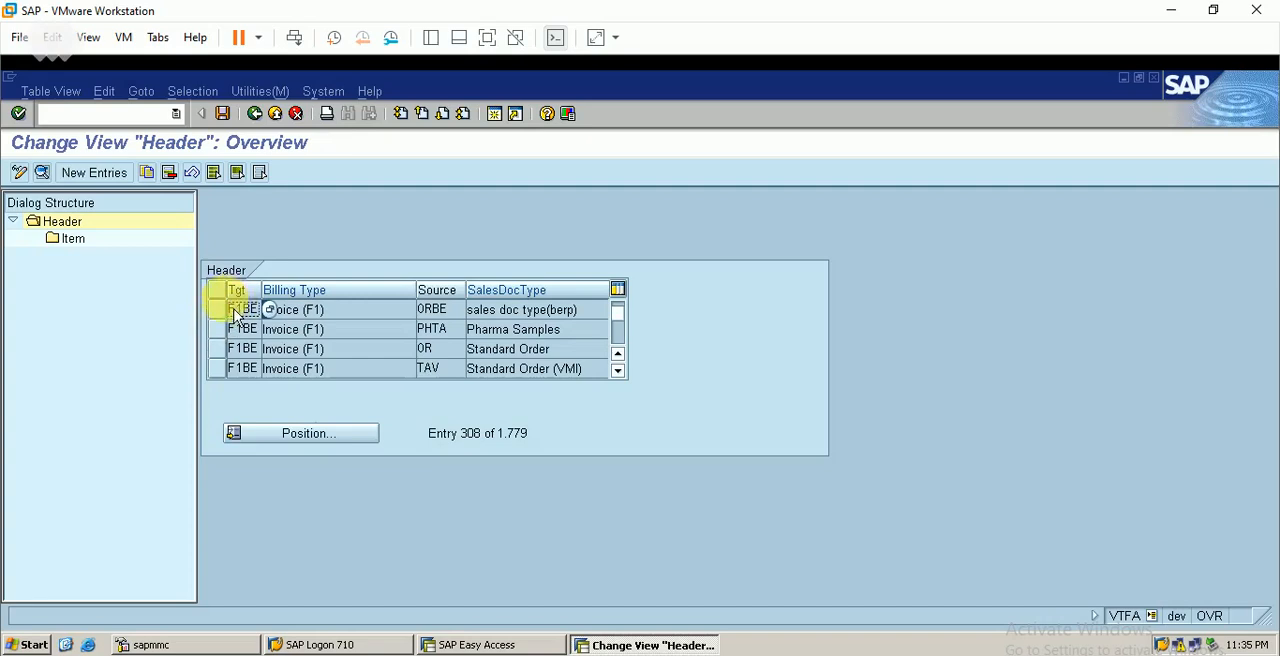
Open the item level of the F1BE/ORBE header entry and examine its item categories through to the end of the list
left_click(226, 316)
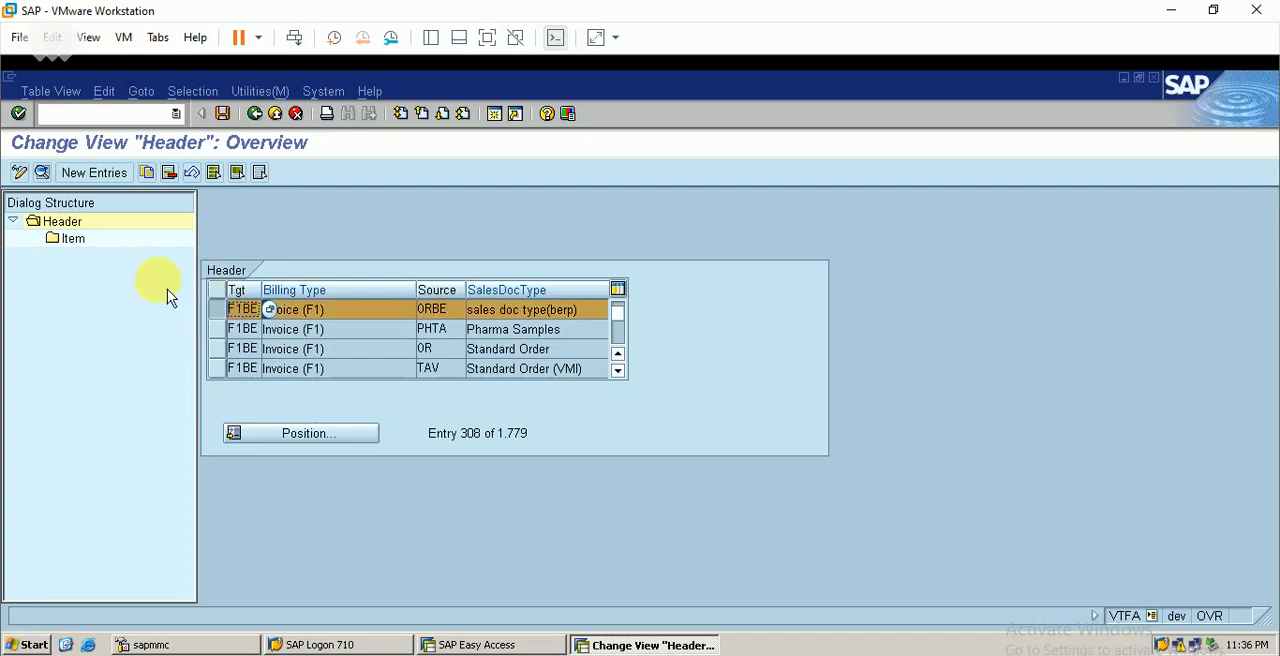
left_click(76, 242)
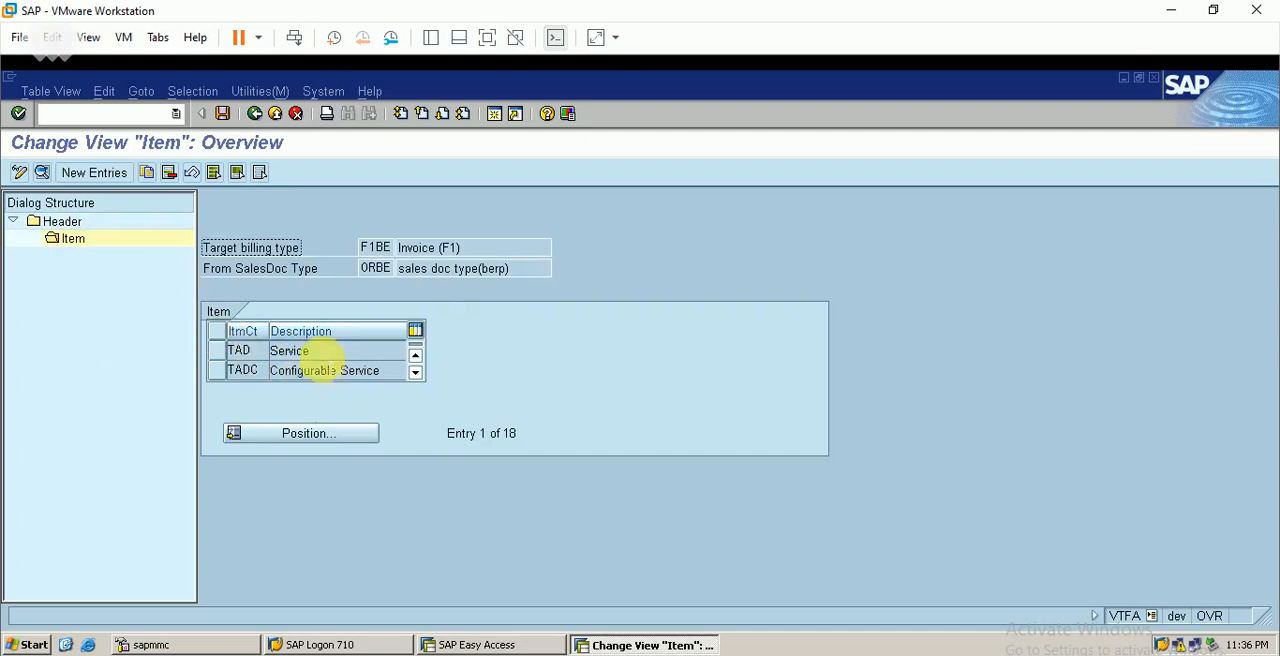
left_click(415, 373)
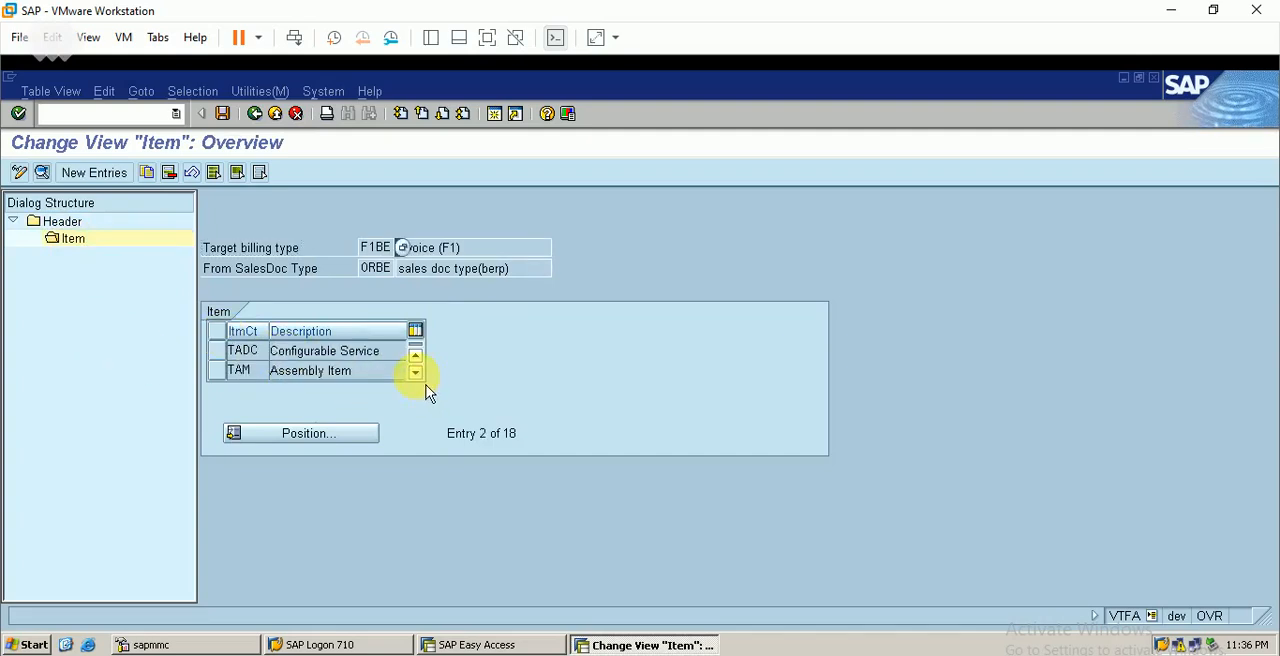
left_click(415, 373)
left_click(415, 373)
left_click(415, 373)
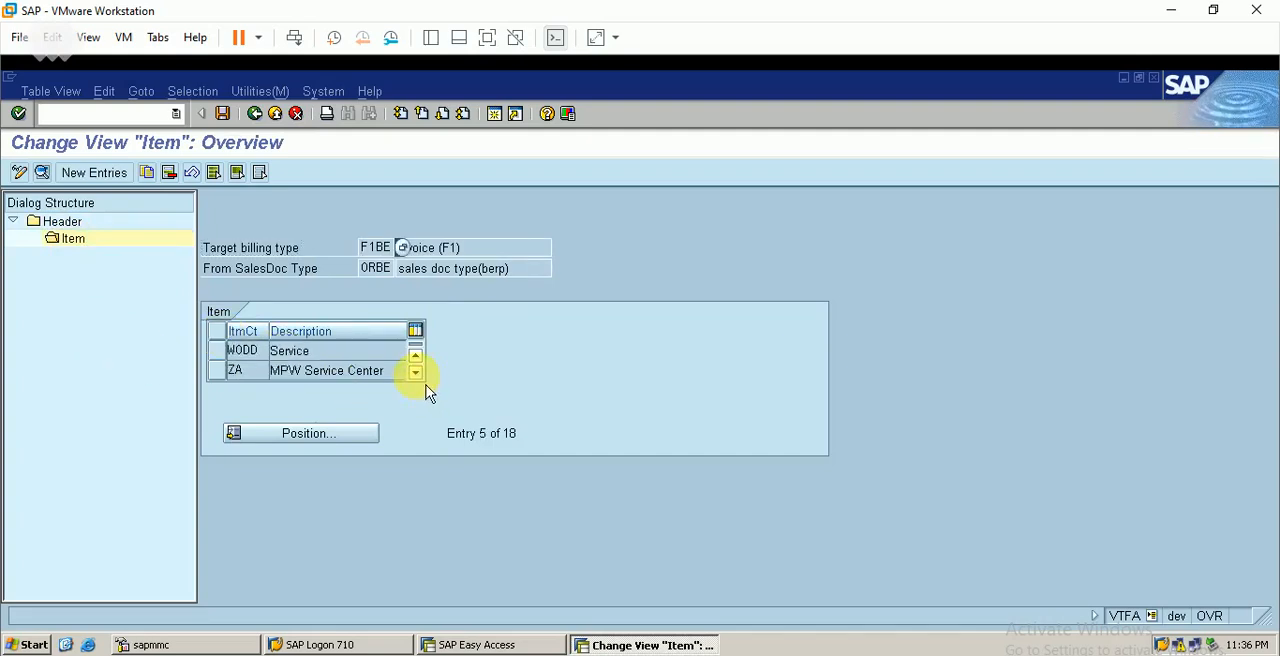
left_click(415, 373)
left_click(415, 373)
left_click(415, 373)
left_click(415, 373)
left_click(415, 373)
left_click(415, 373)
left_click(415, 373)
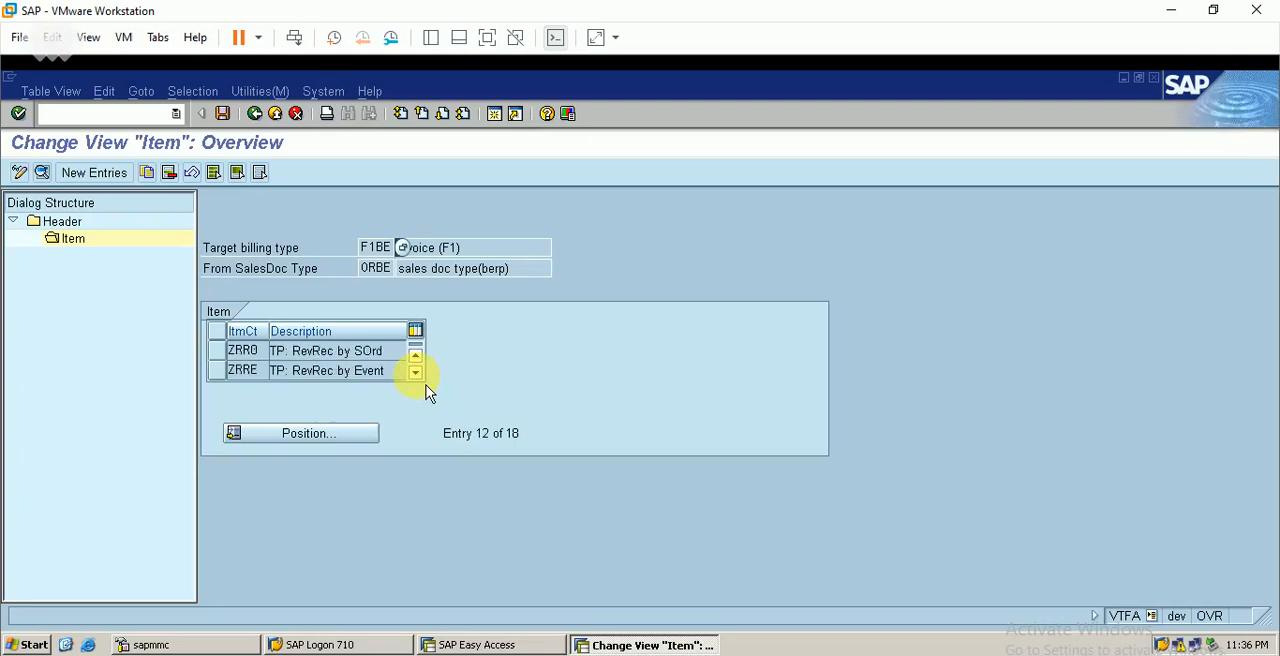
left_click(415, 373)
left_click(415, 373)
left_click(415, 373)
left_click(415, 373)
left_click(415, 373)
left_click(415, 373)
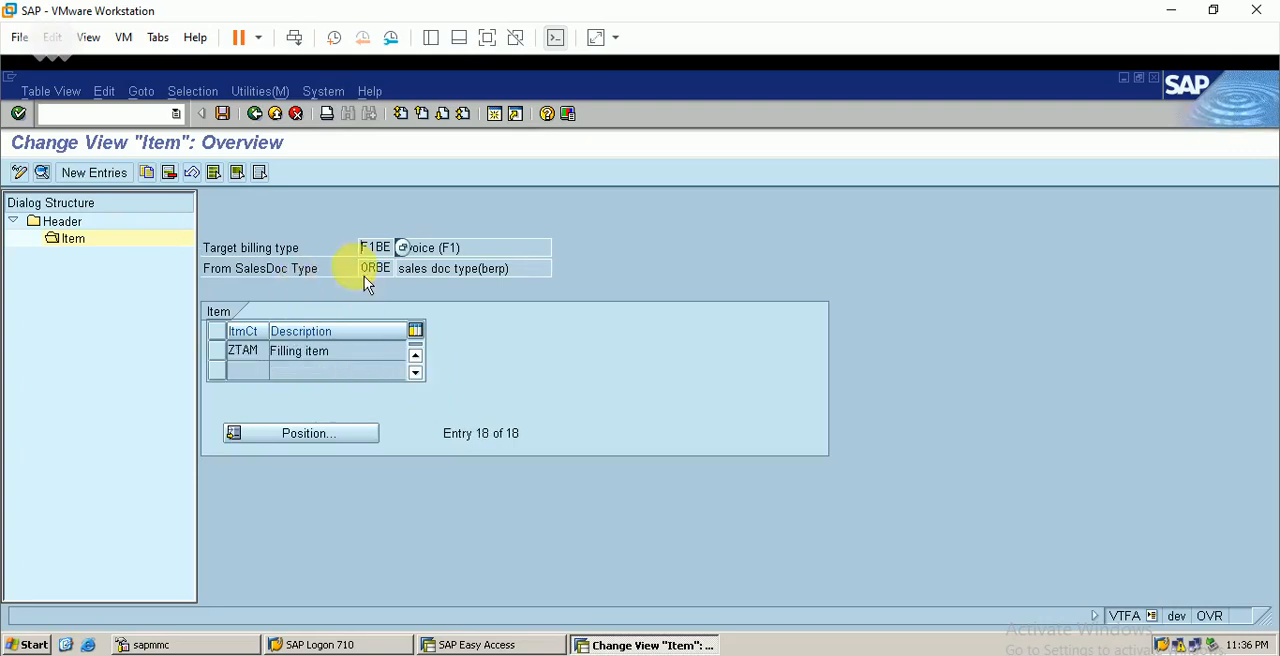
Leave the sales document copying control and open the copying control from delivery document to billing document
left_click(255, 114)
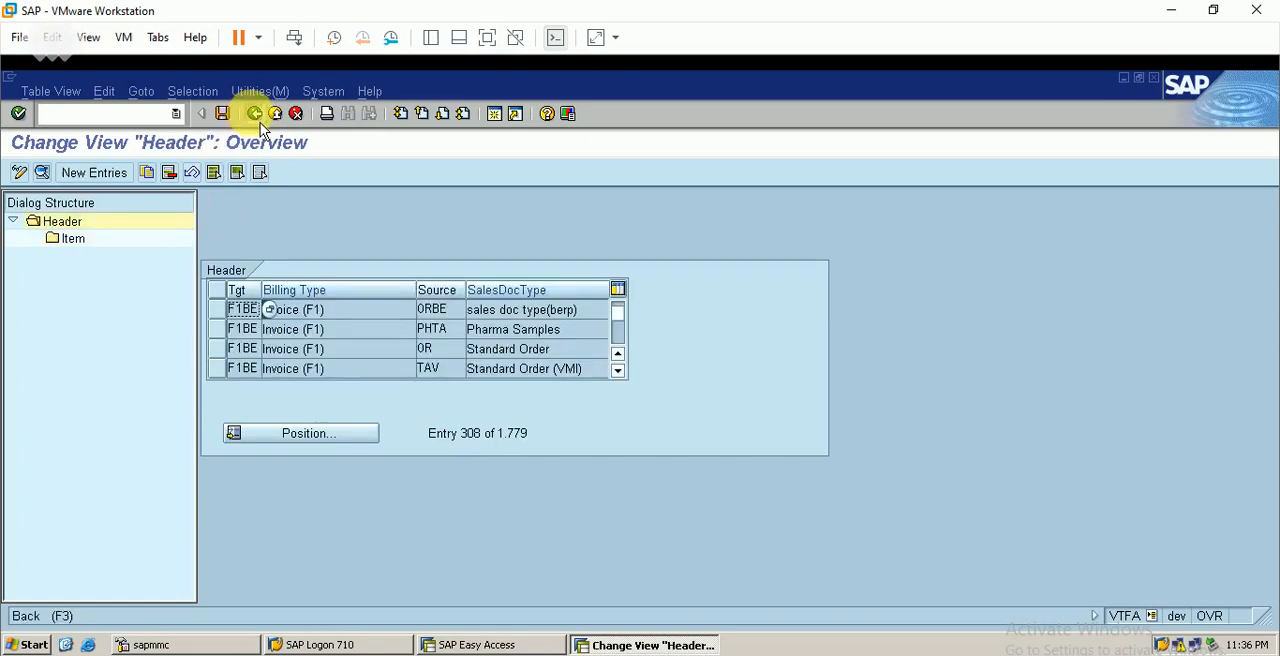
left_click(258, 118)
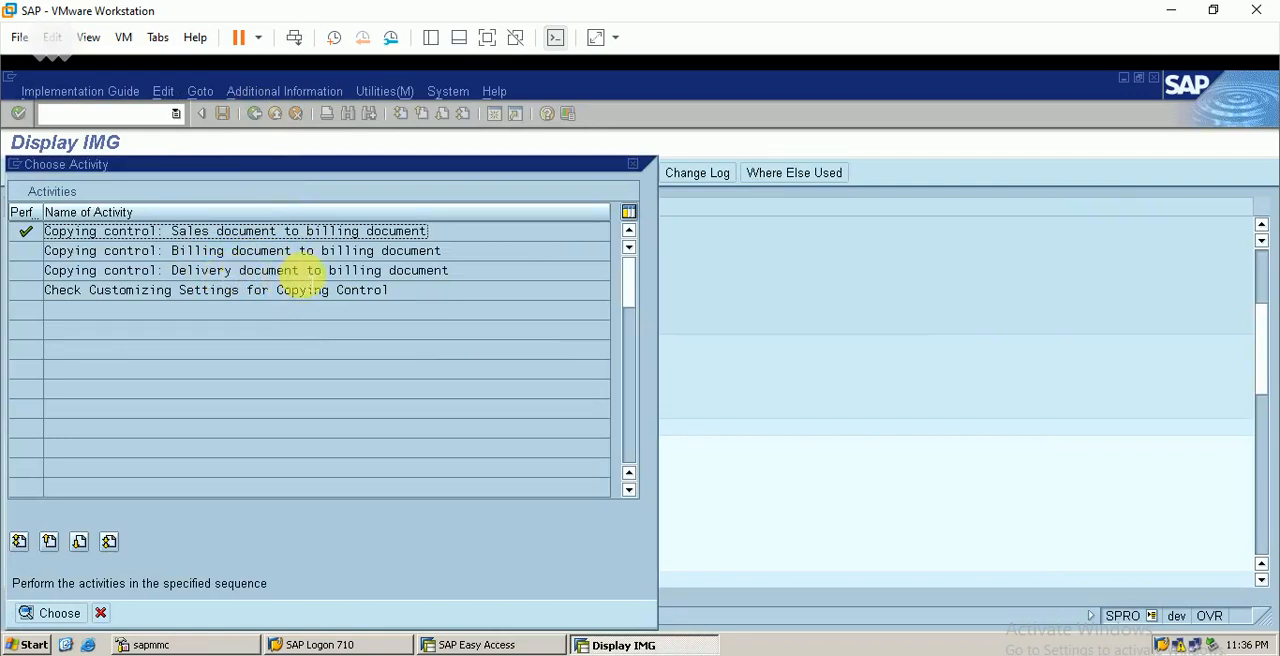
double_click(291, 275)
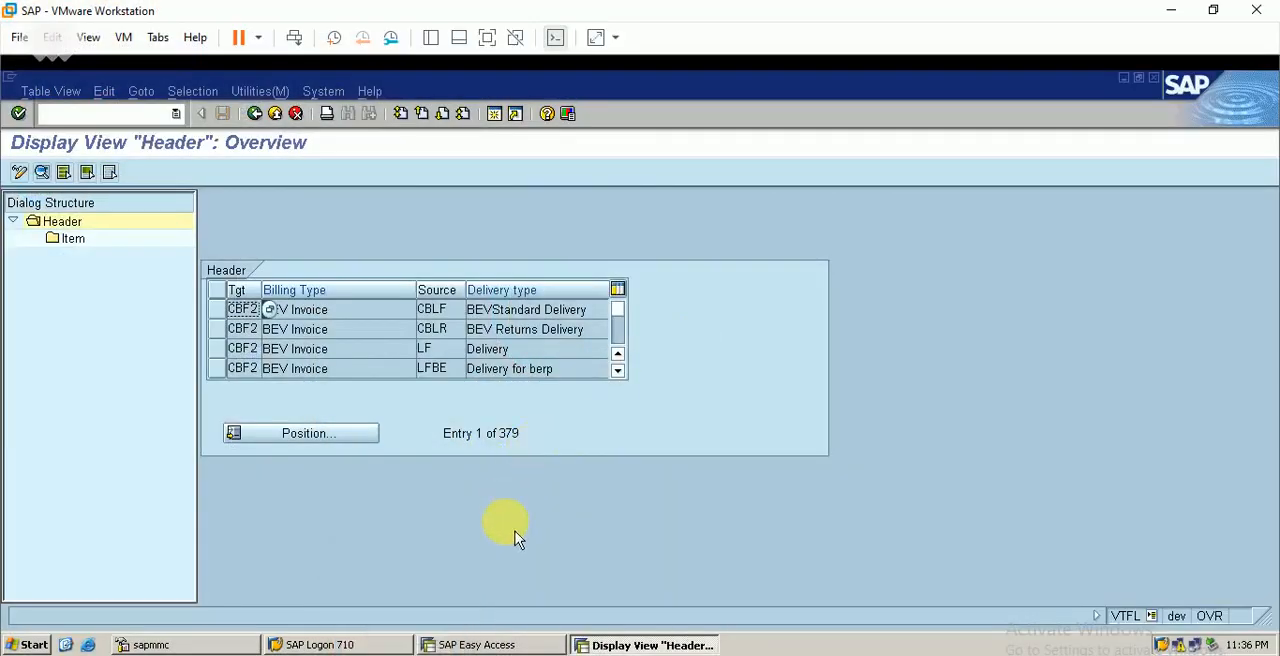
Consult the document types in the Excel sheet and position the header list at billing type F1BE with delivery type LFBE
left_click(640, 654)
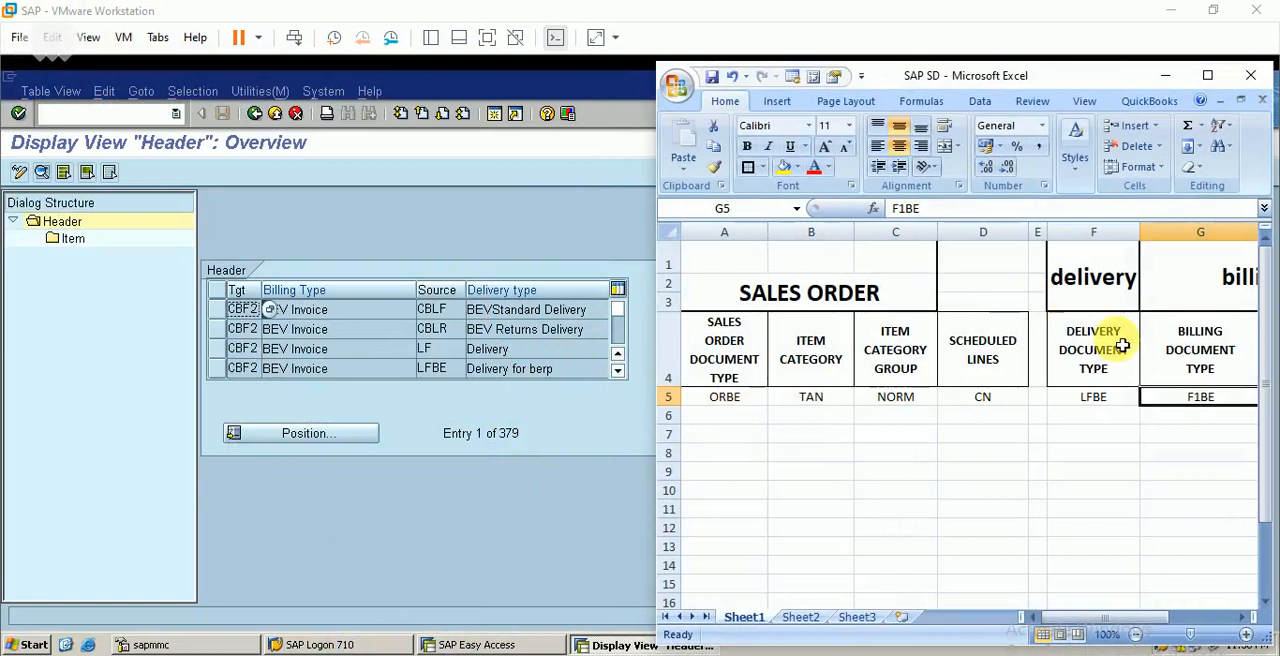
left_click(1165, 75)
left_click(303, 436)
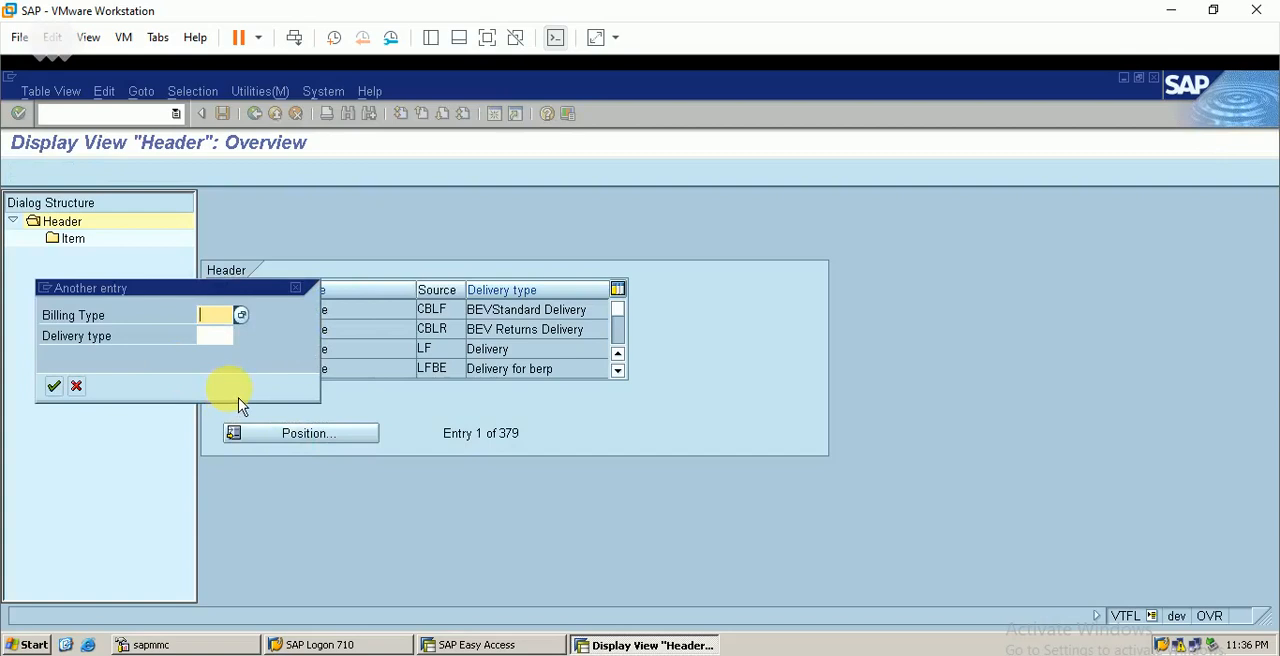
type("f1be")
key("Tab")
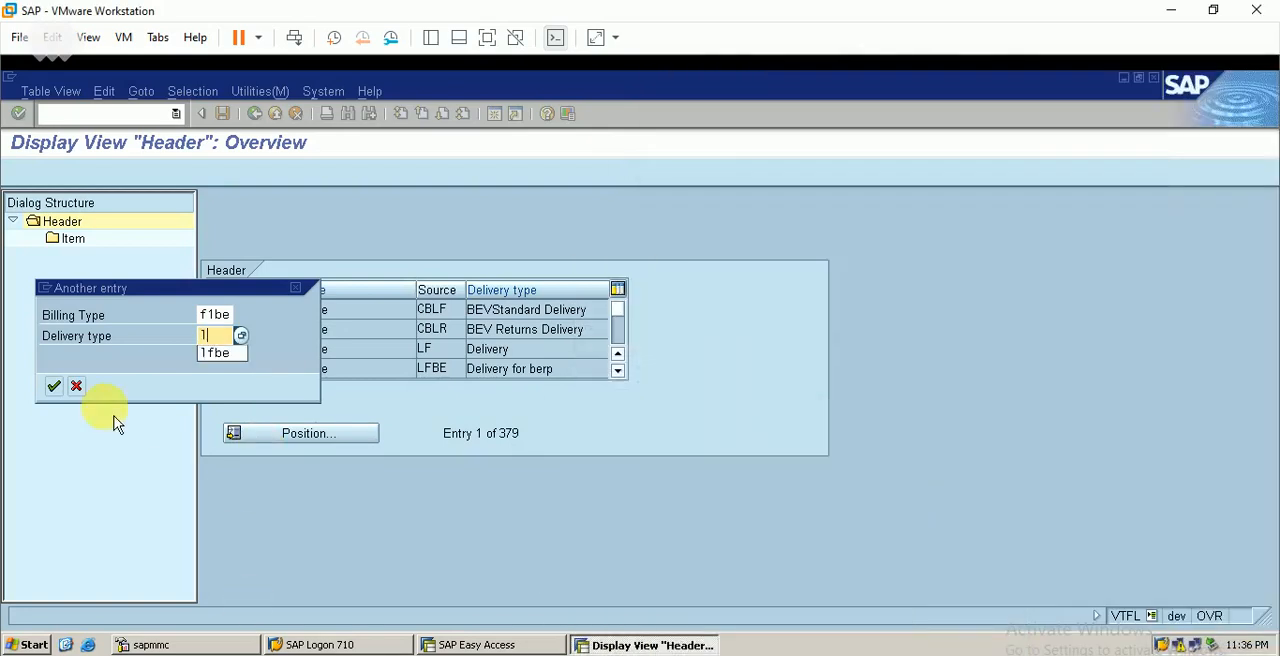
type("1fbe")
key("Return")
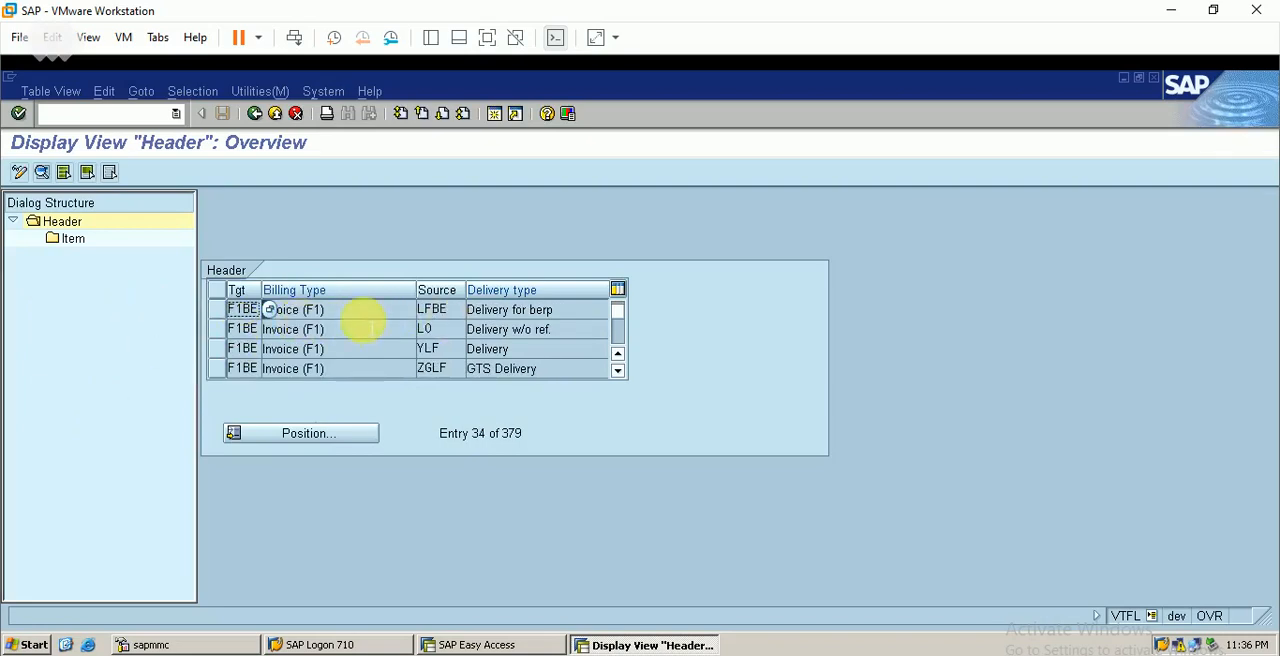
Open the item level of the F1BE/LFBE header entry and examine its first item categories
left_click(218, 311)
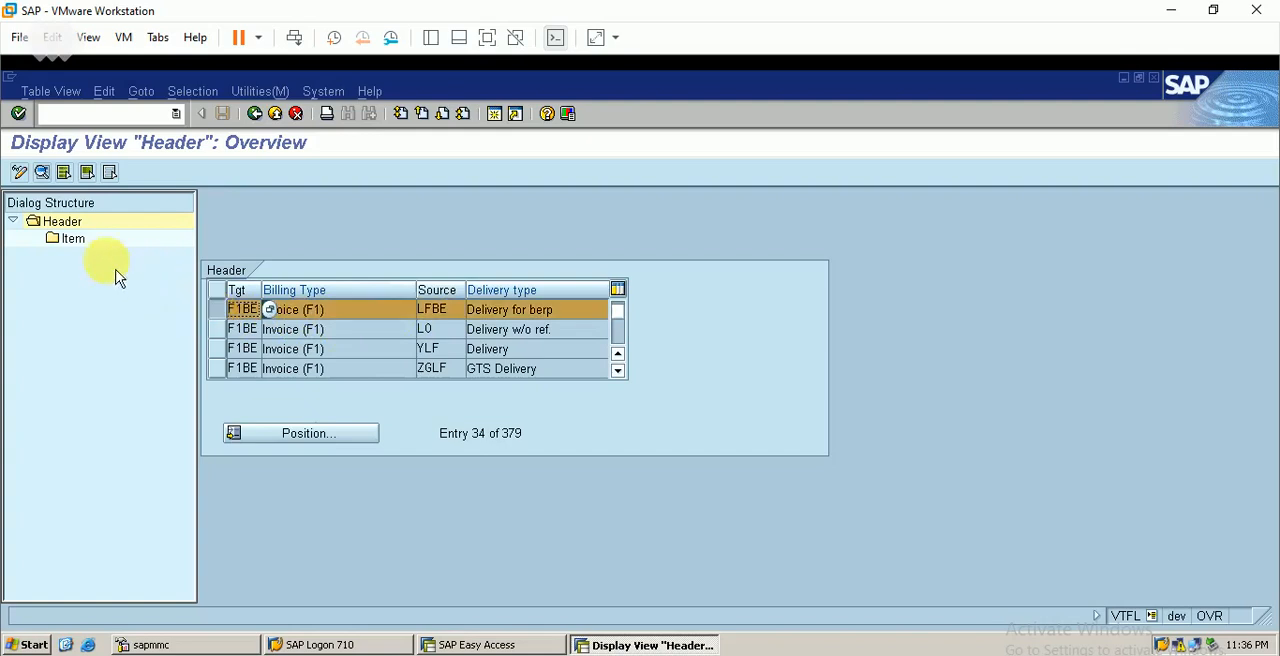
double_click(75, 240)
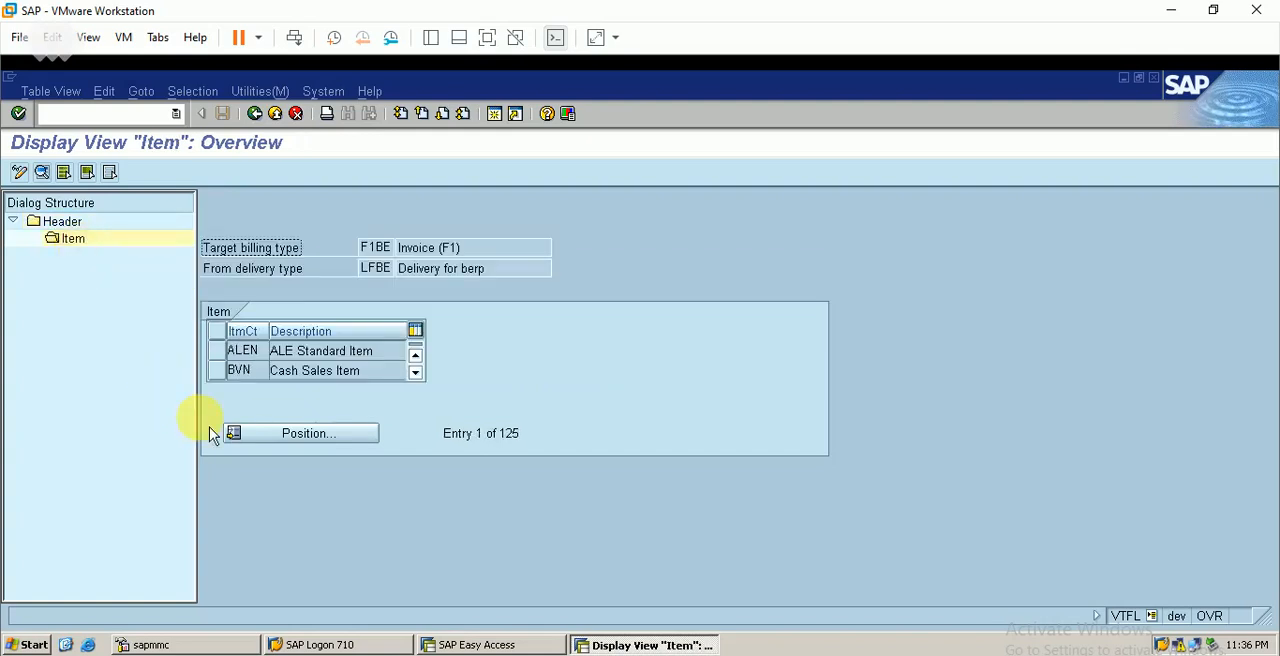
left_click(424, 379)
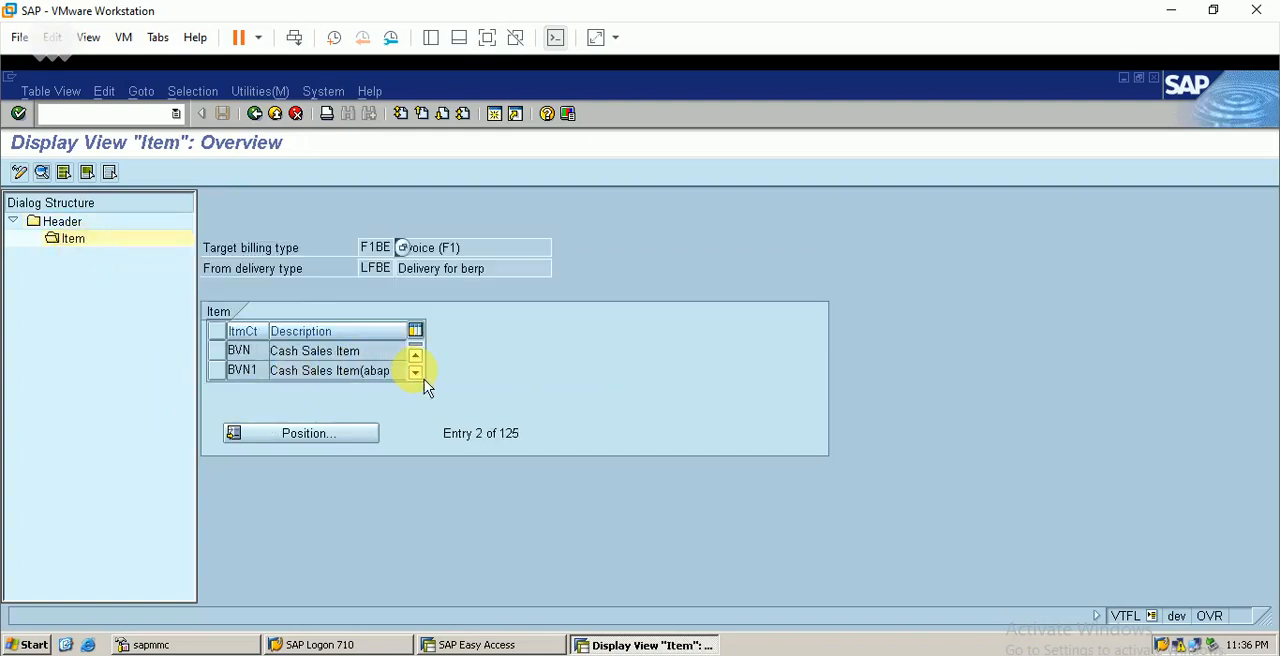
left_click(424, 379)
left_click(424, 379)
left_click(424, 379)
left_click(424, 379)
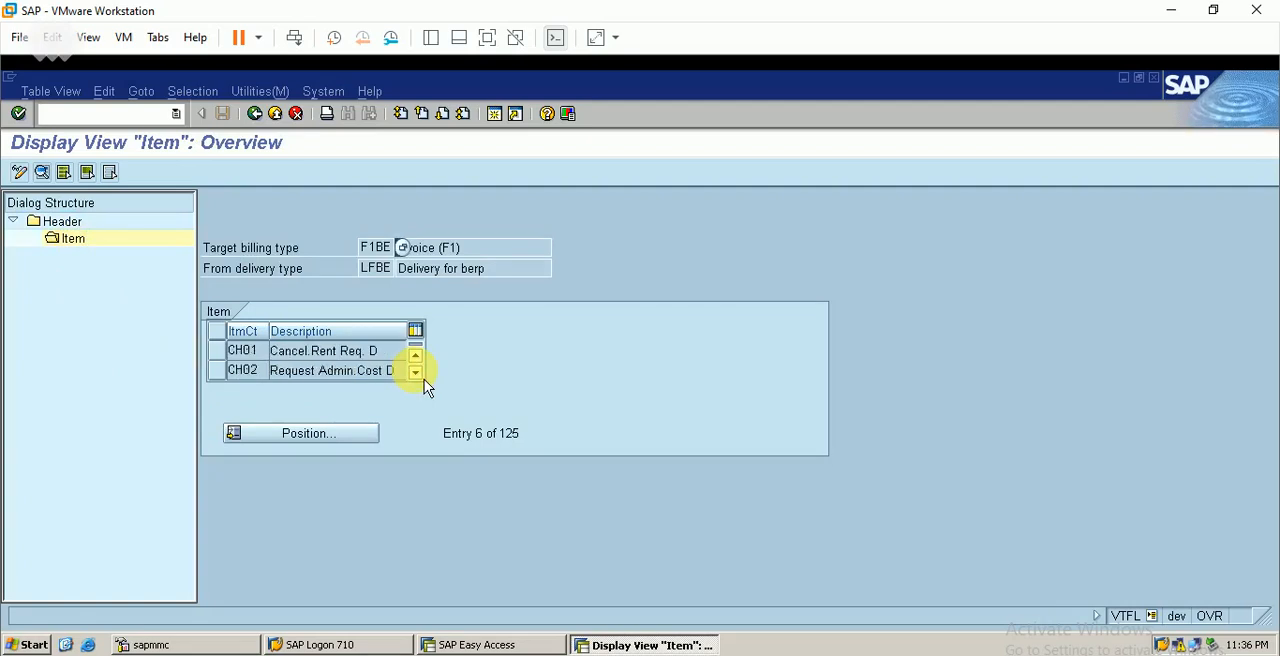
left_click(424, 379)
left_click(424, 379)
left_click(424, 379)
left_click(424, 379)
left_click(424, 379)
left_click(424, 379)
left_click(424, 379)
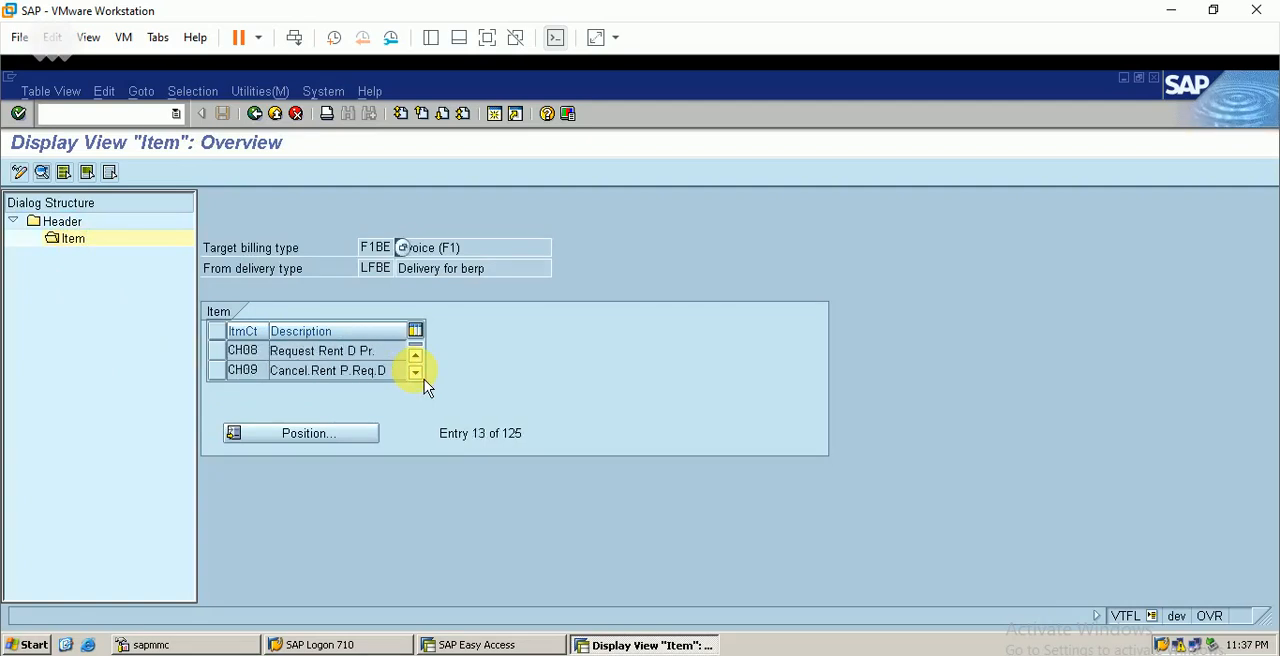
left_click(424, 379)
left_click(424, 379)
left_click(424, 379)
left_click(424, 379)
left_click(424, 379)
left_click(424, 379)
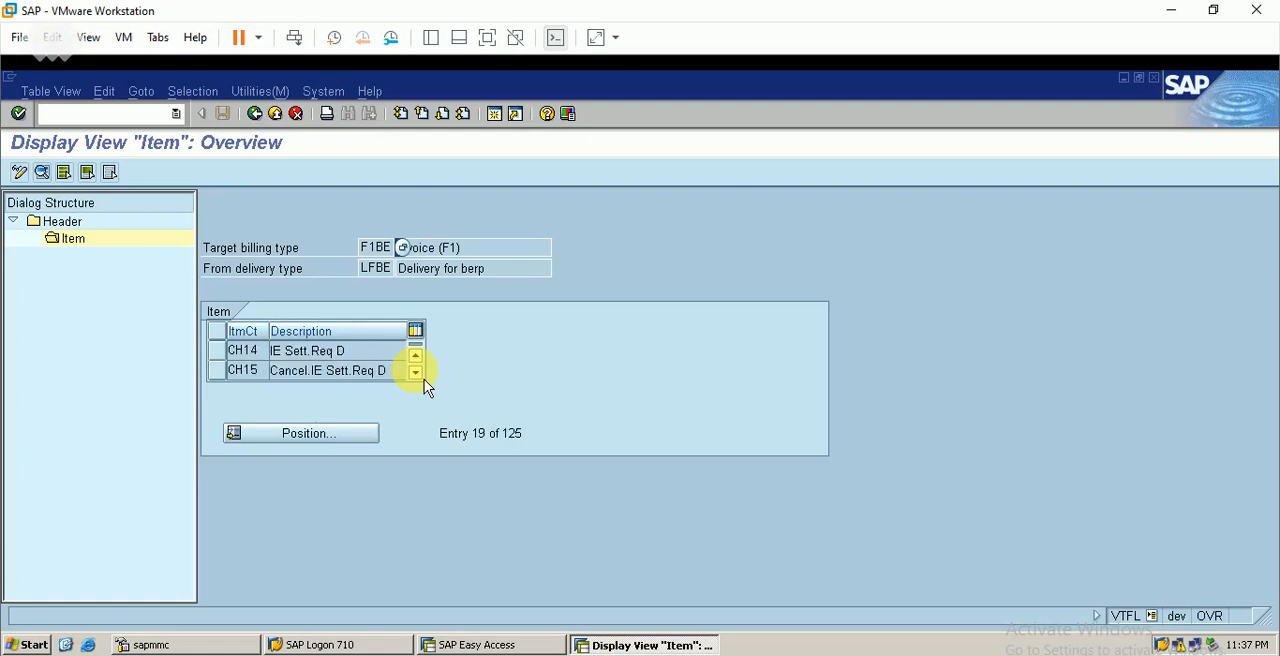
left_click(424, 379)
left_click(424, 379)
left_click(424, 379)
left_click(424, 379)
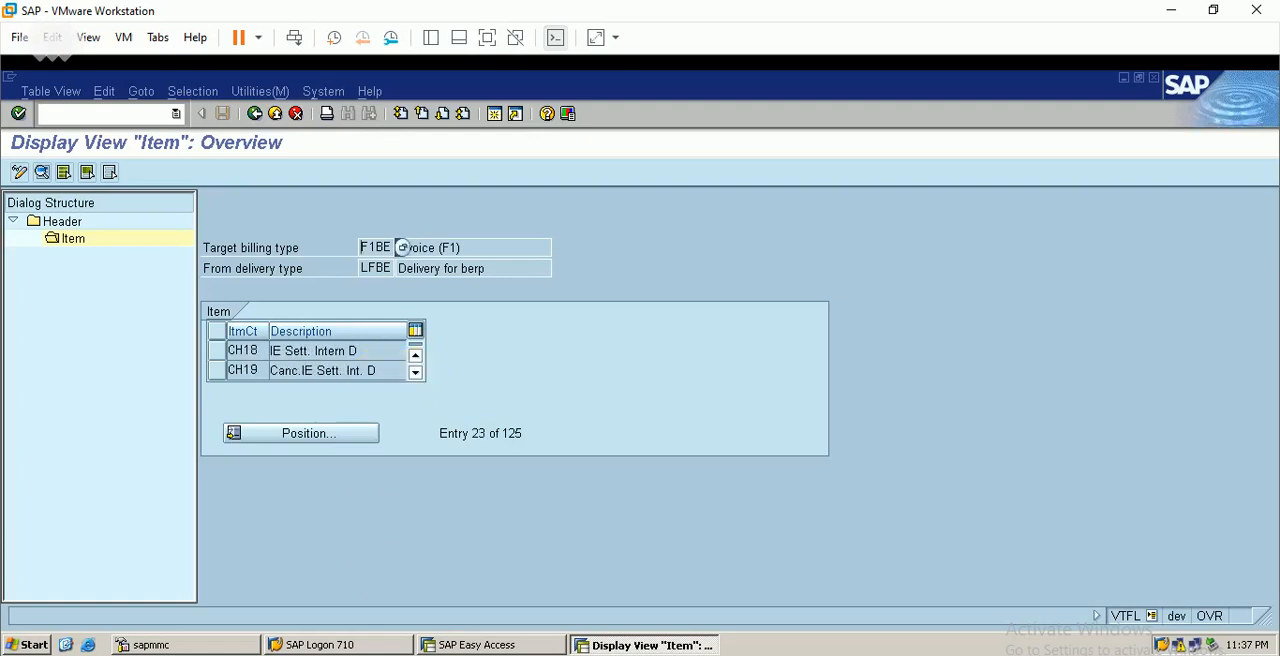
Consult the item category in the Excel sheet and look for it further down the F1BE/LFBE item list
left_click(425, 655)
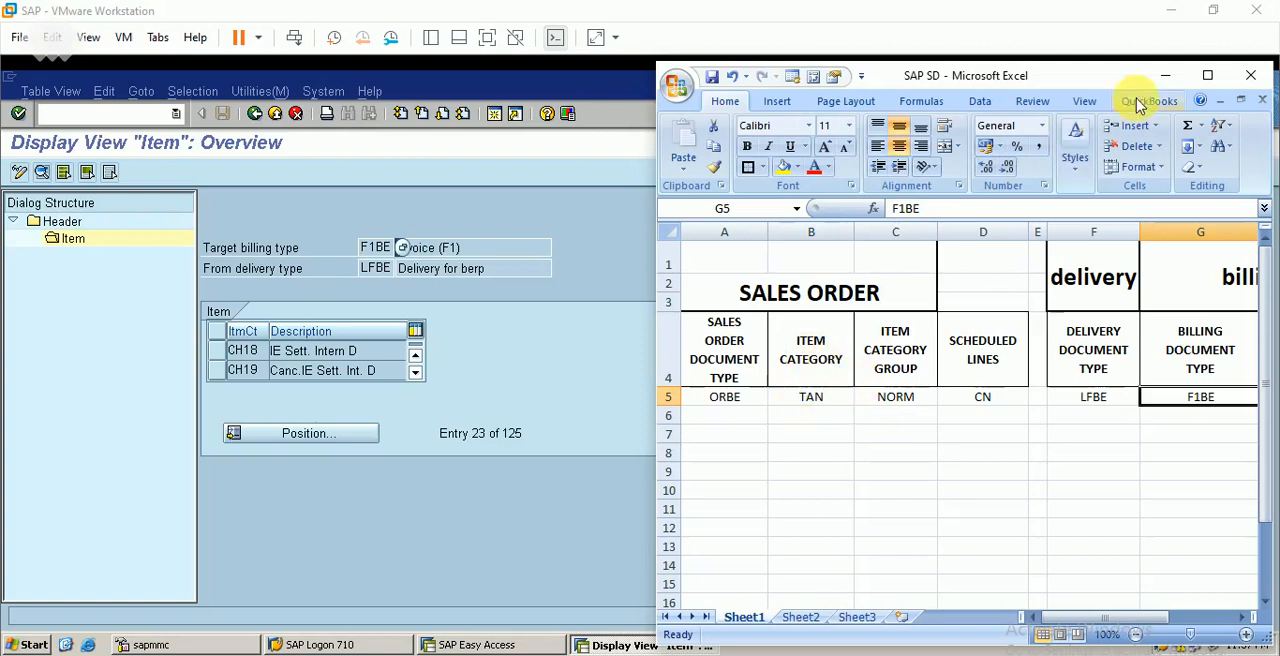
left_click(1165, 75)
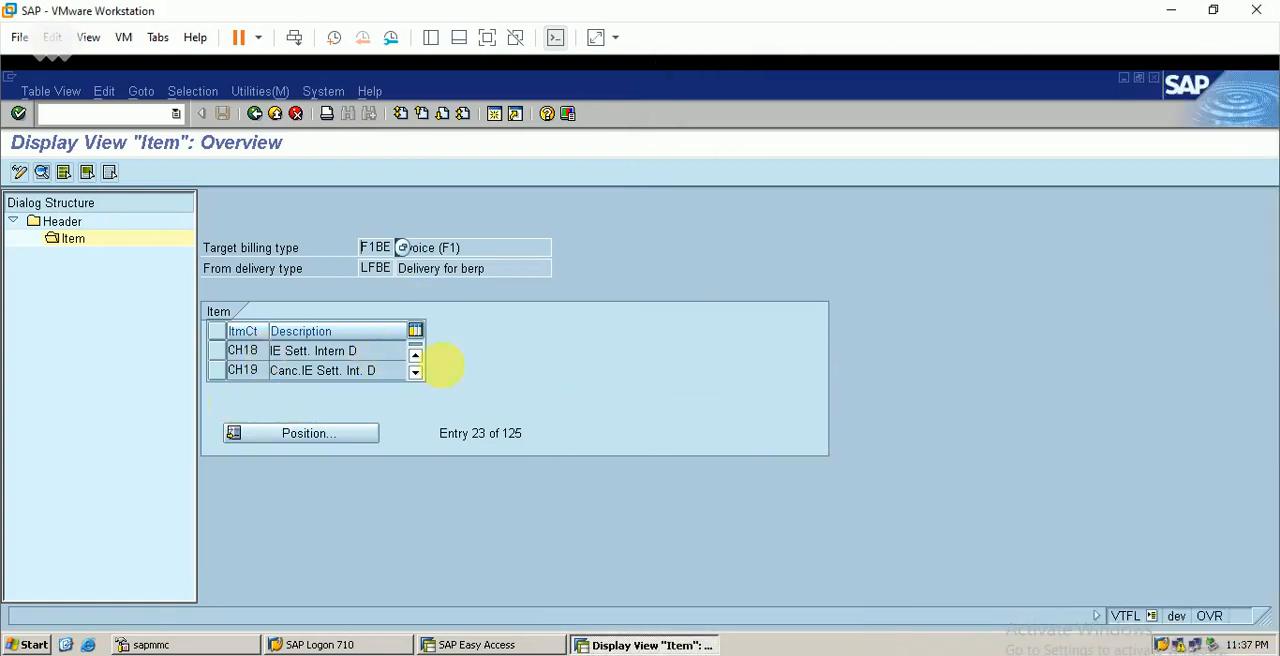
left_click(421, 380)
left_click(421, 380)
left_click(421, 380)
left_click(421, 380)
left_click(421, 380)
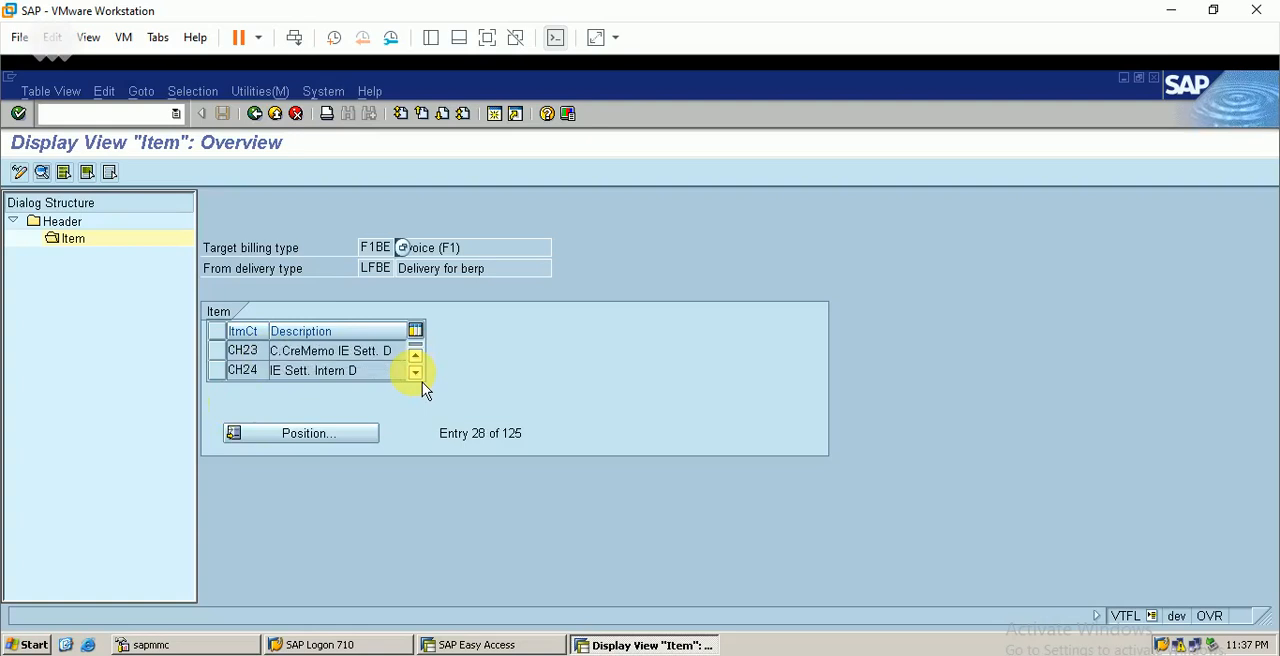
left_click(421, 380)
left_click(421, 380)
left_click(421, 380)
left_click(421, 380)
left_click(421, 380)
left_click(421, 380)
left_click(421, 380)
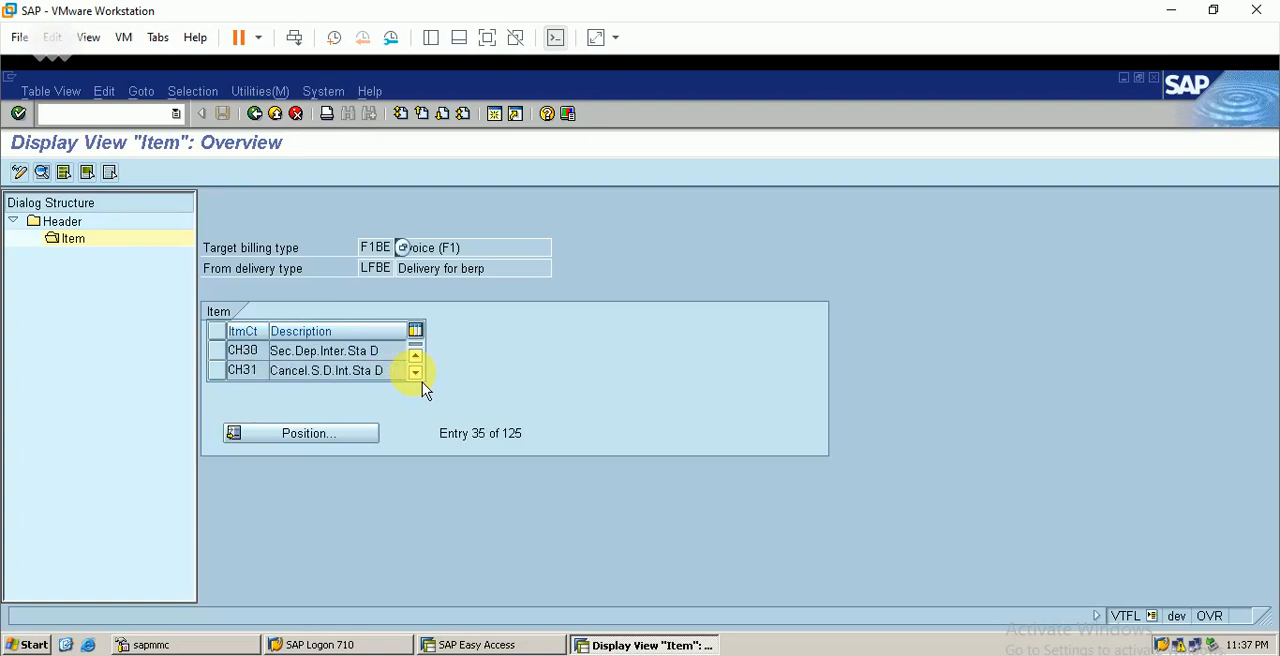
left_click(421, 380)
left_click(421, 380)
left_click(421, 380)
left_click(421, 380)
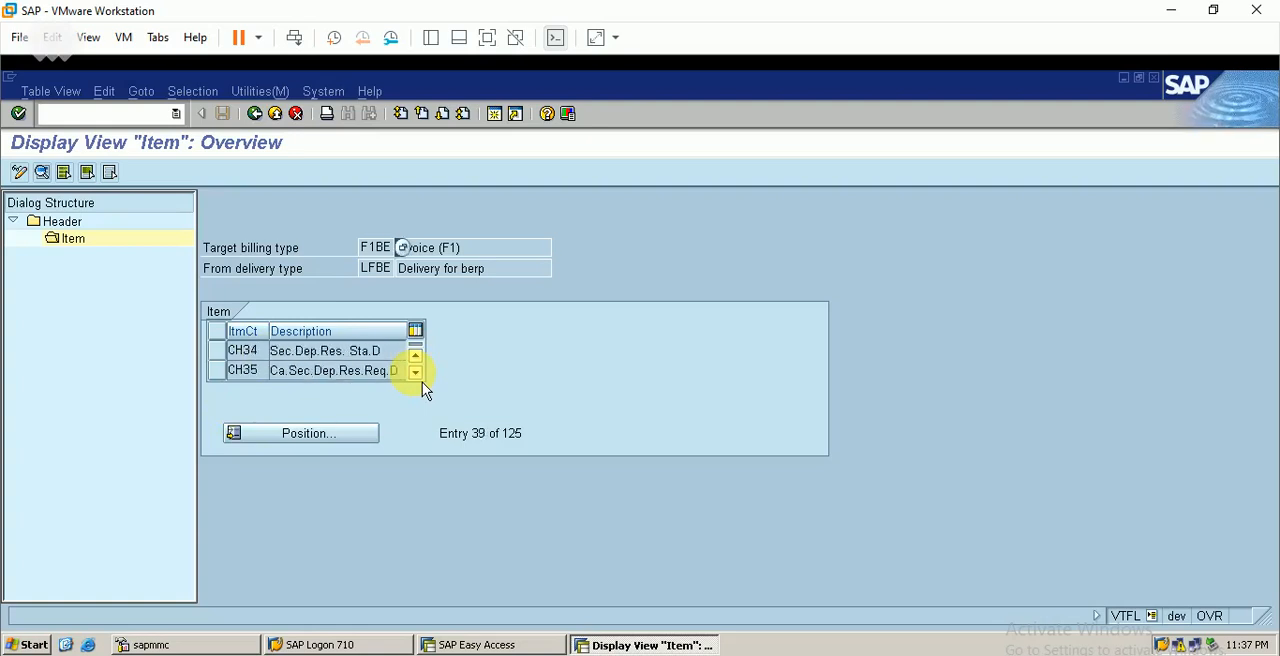
left_click(421, 380)
left_click(421, 380)
left_click(421, 380)
left_click(421, 380)
left_click(421, 380)
left_click(421, 380)
left_click(421, 380)
left_click(421, 380)
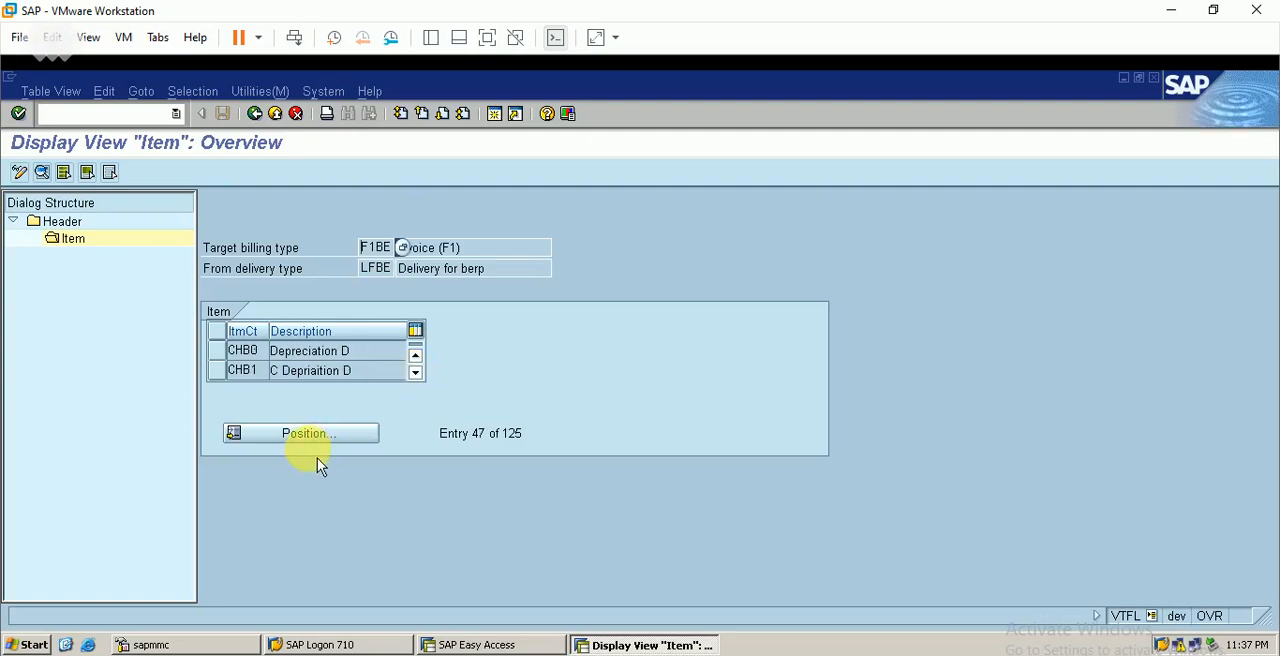
Position the F1BE/LFBE item list at item category TAN and select that entry
left_click(330, 452)
type("t")
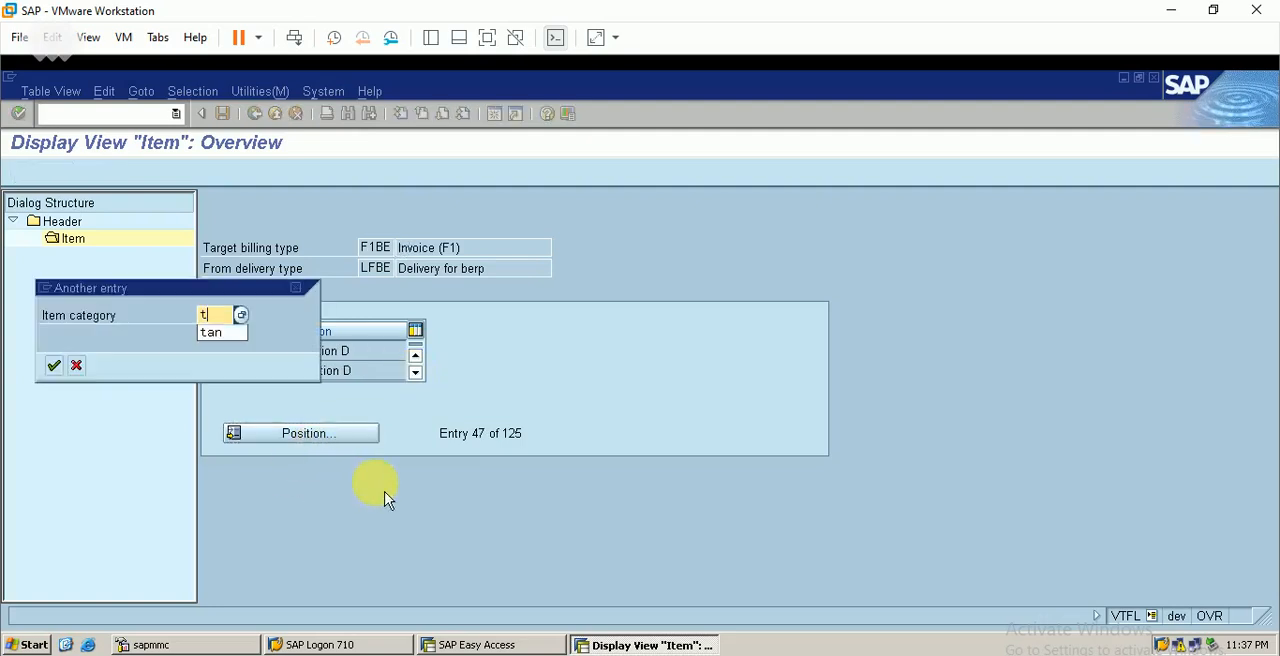
type("an")
key("Return")
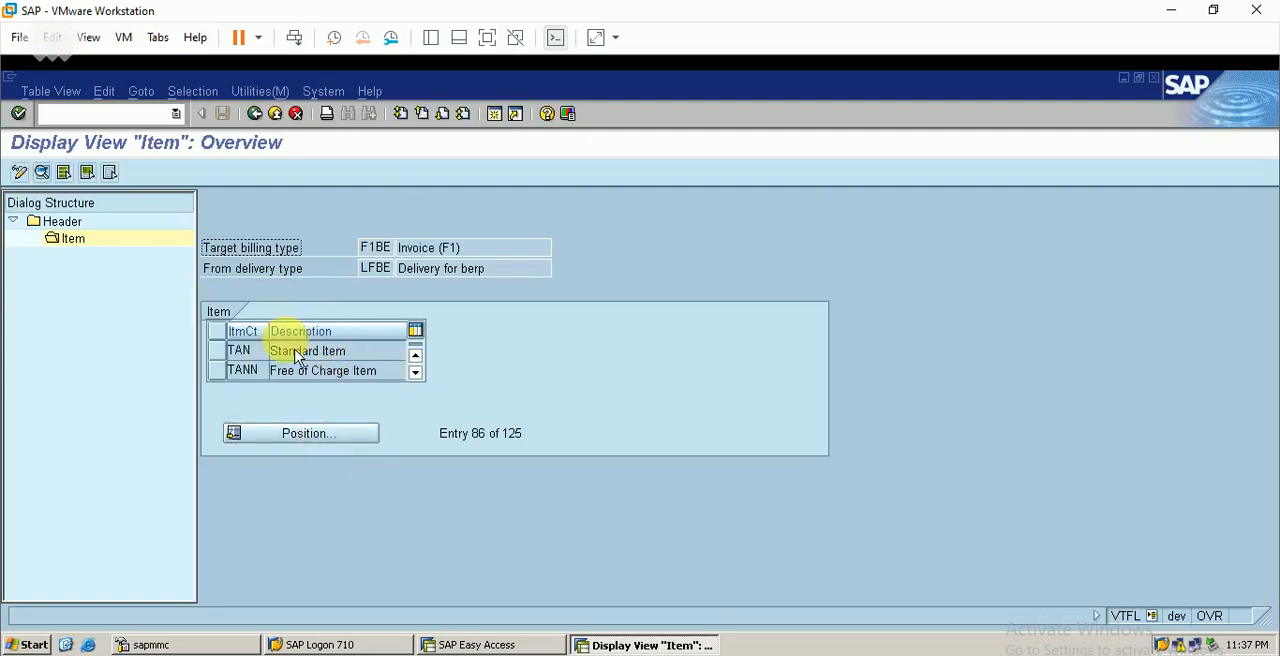
left_click(231, 356)
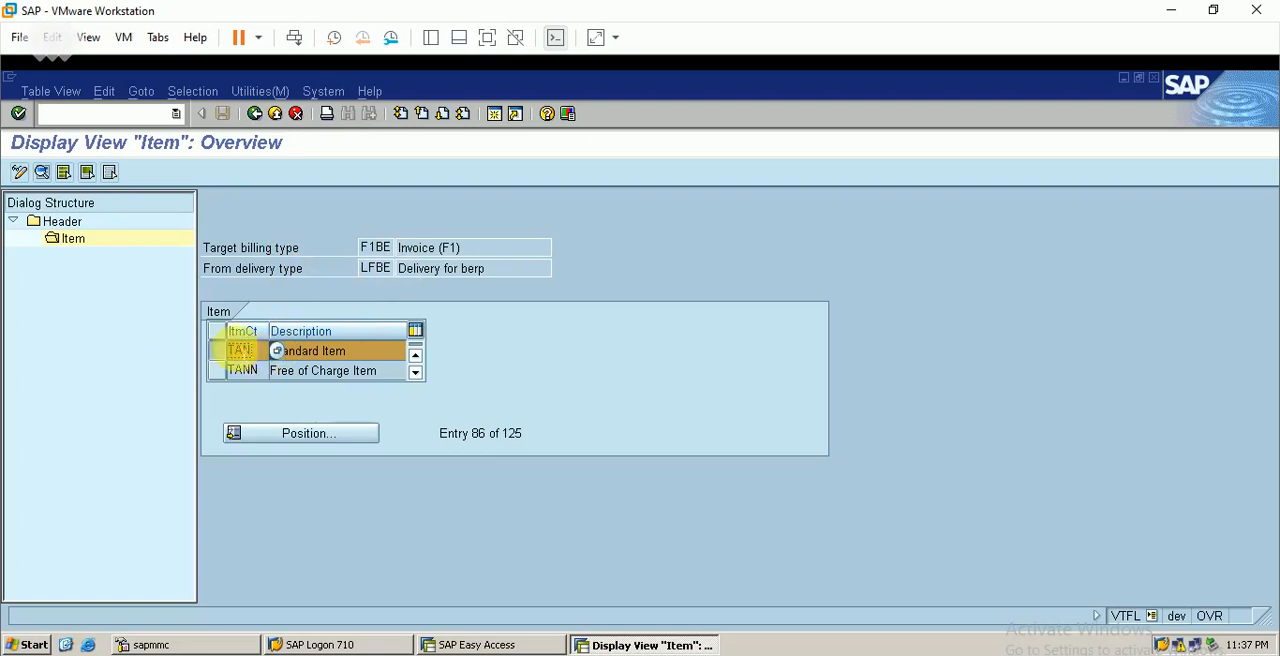
Leave the delivery copying control and open the check of customizing settings for copying control
left_click(254, 113)
left_click(254, 113)
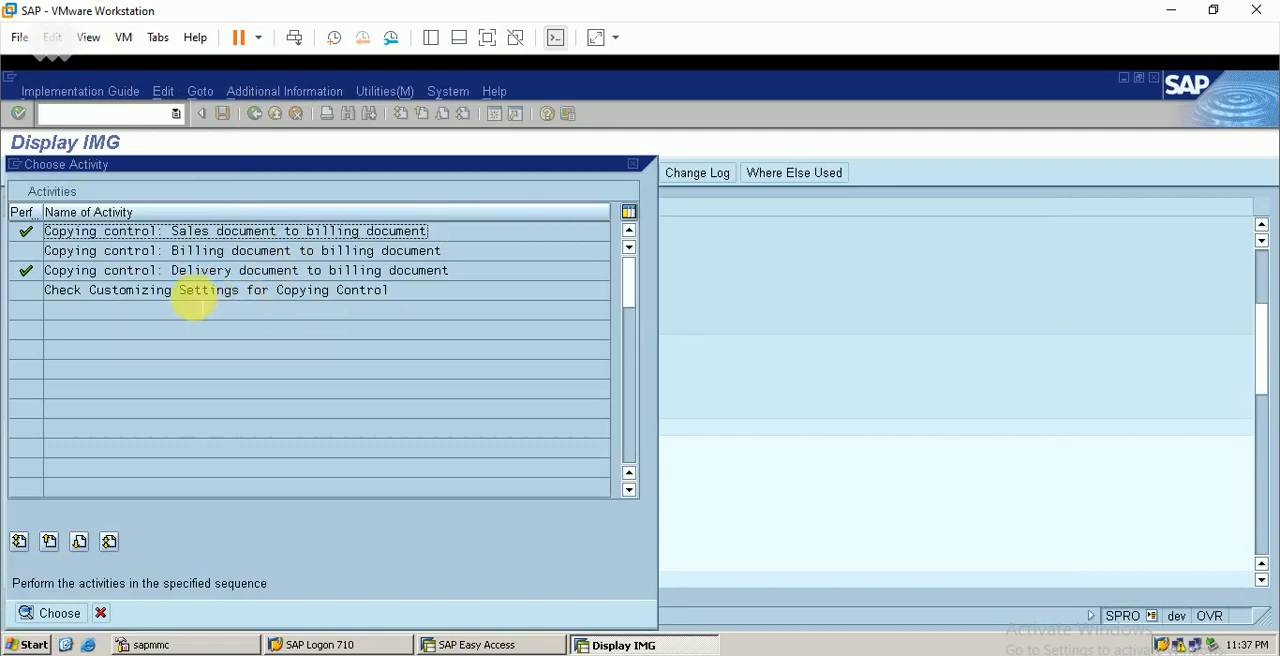
double_click(258, 292)
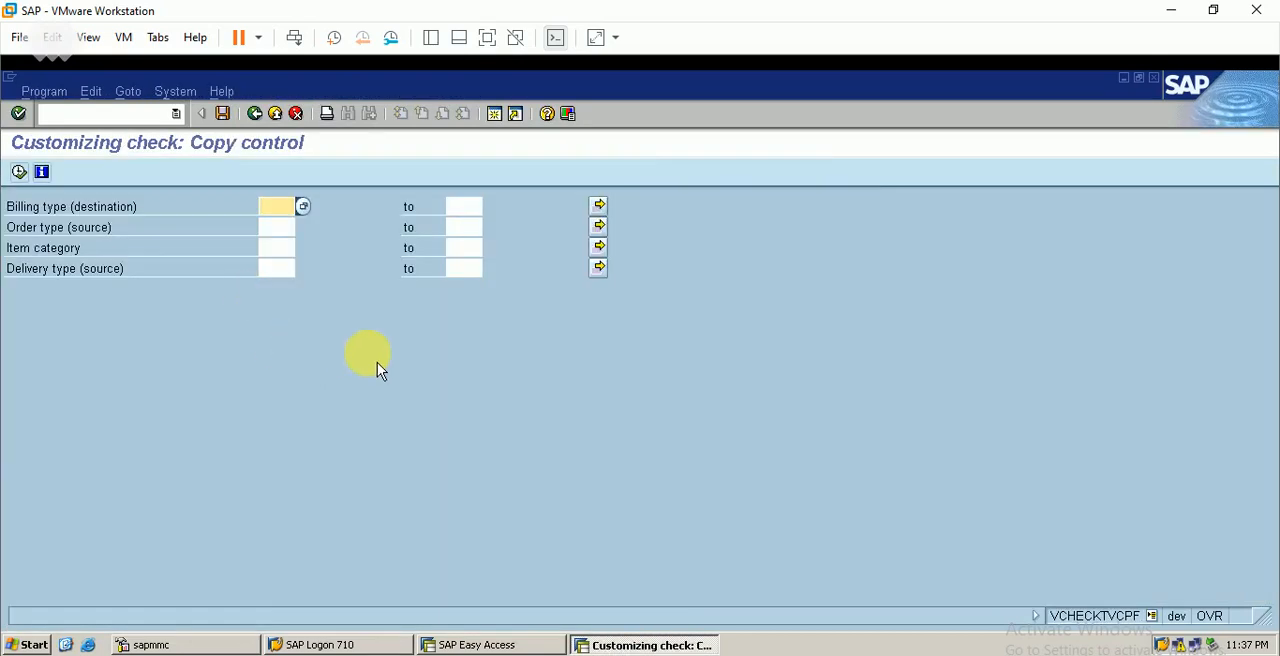
Set the check criteria to destination billing type F1BE, source order type ORBE and item category TAN
type("f")
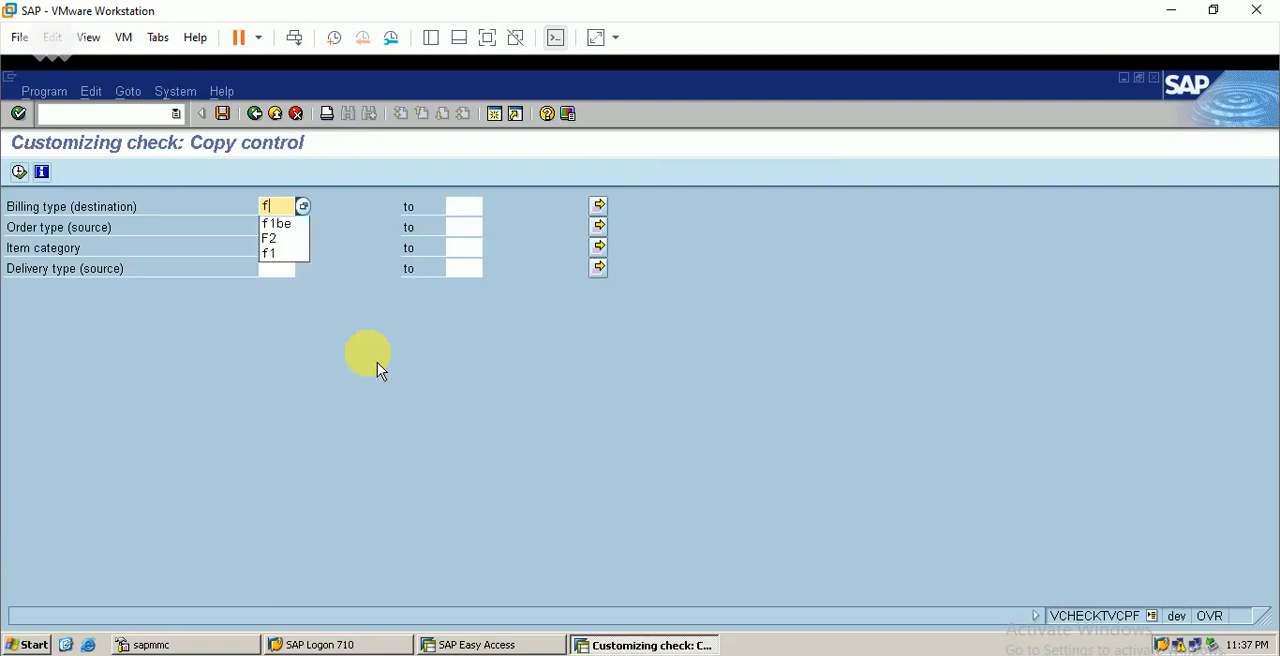
type("1be")
key("Tab")
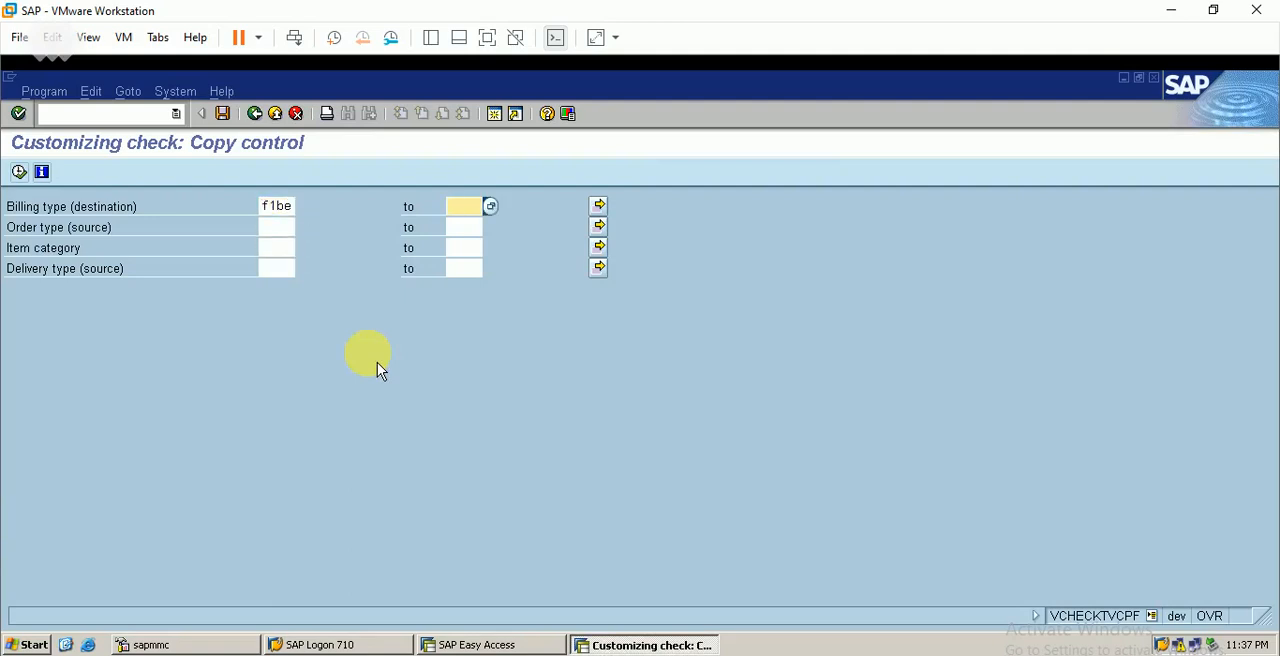
key("Tab")
type("orbe")
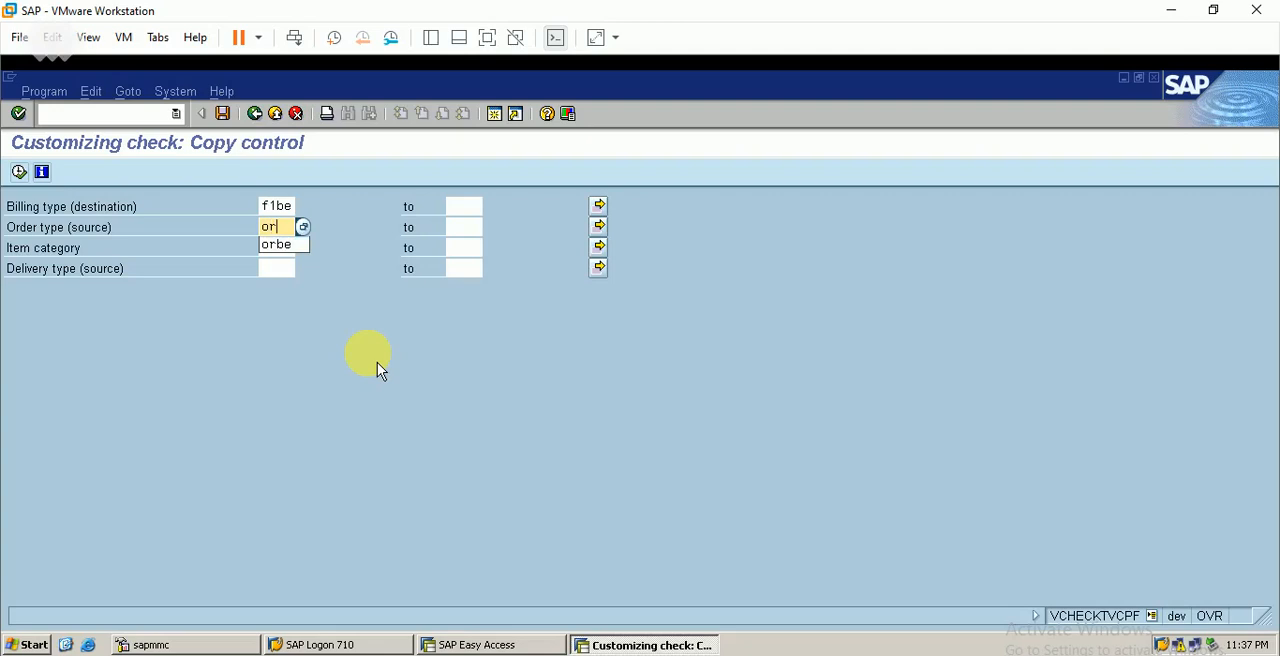
key("Tab")
key("Tab")
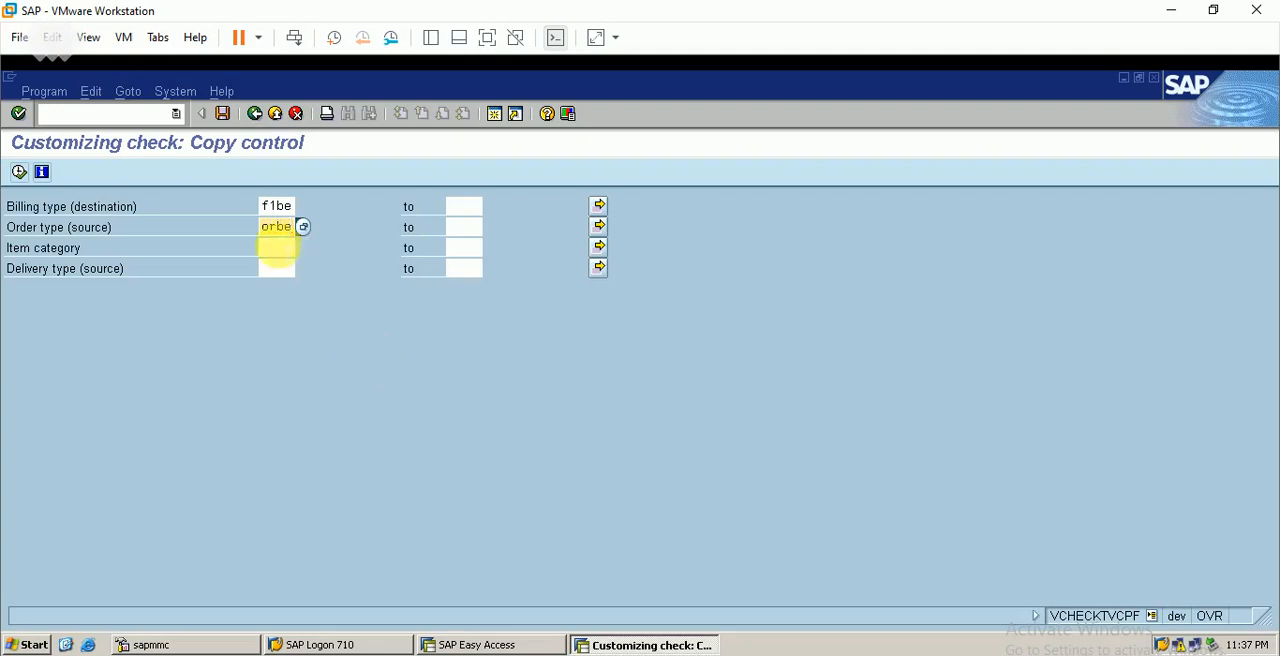
type("tan")
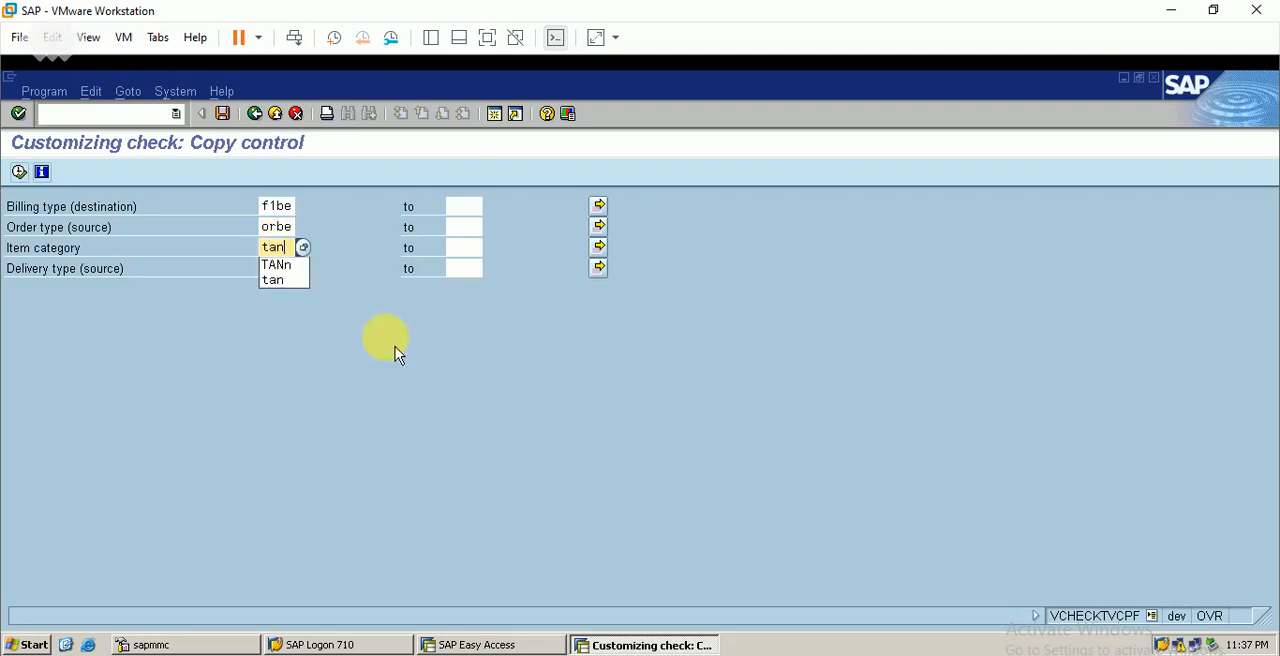
left_click(283, 268)
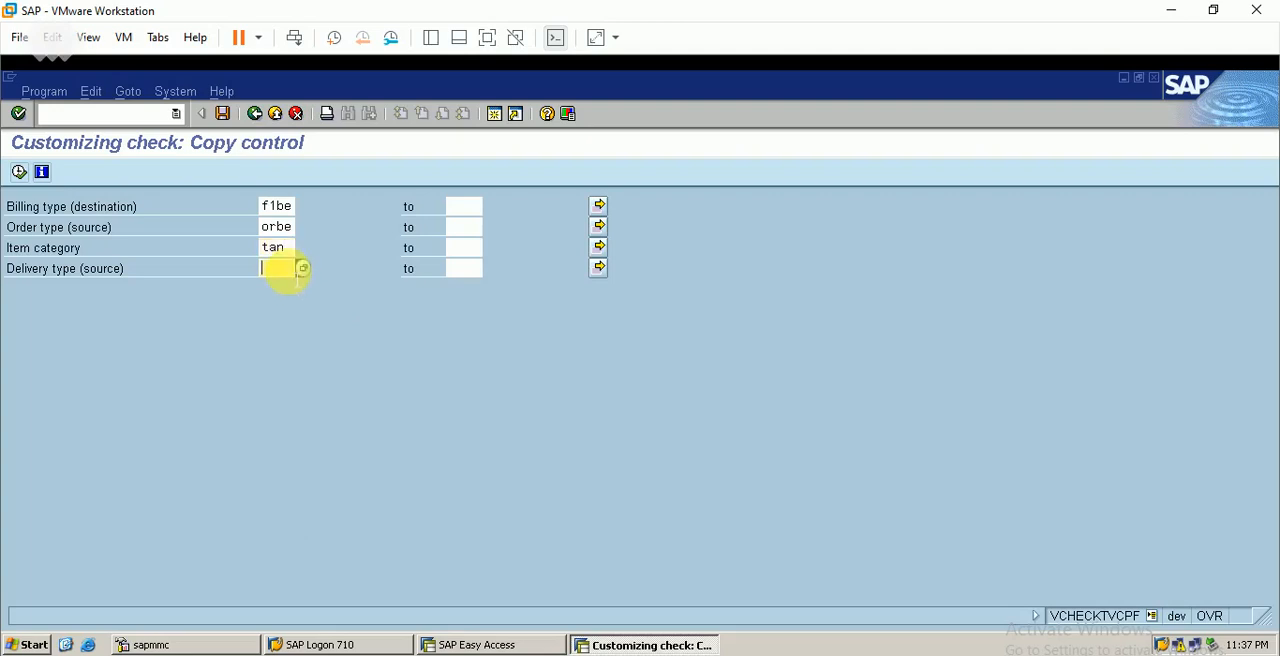
Enter source delivery type LFBE as listed in the Excel sheet, run the copy control check and return to the activity list
key("alt+Tab")
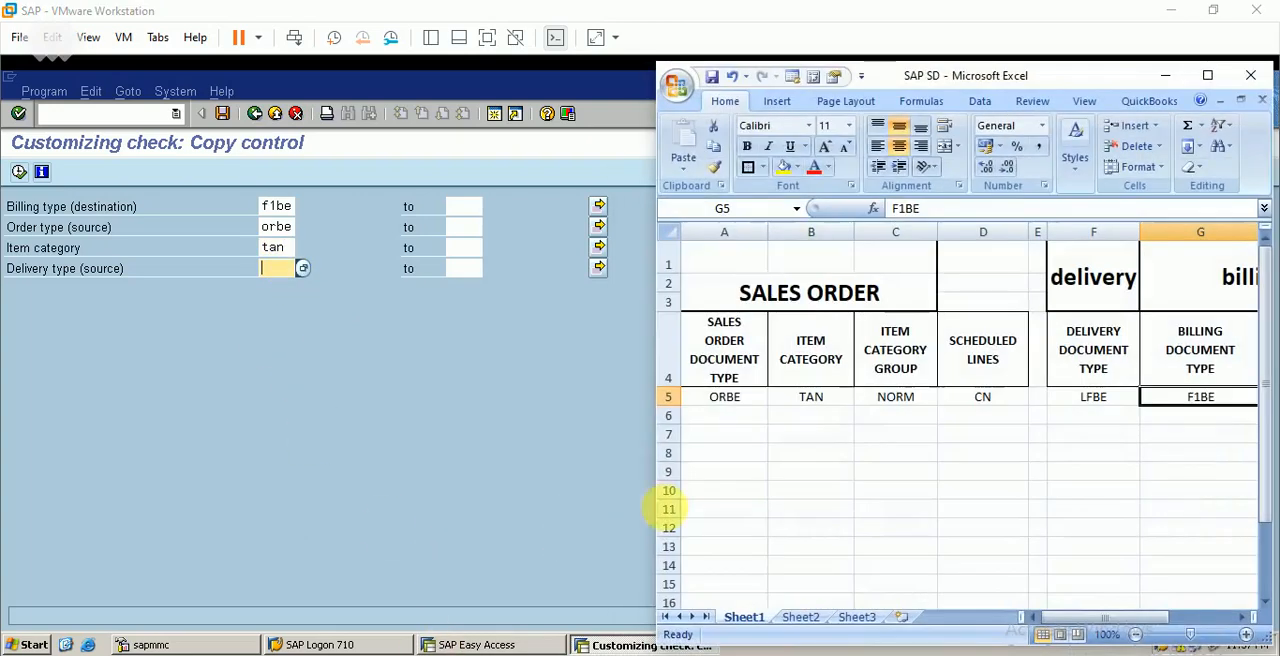
left_click(1165, 75)
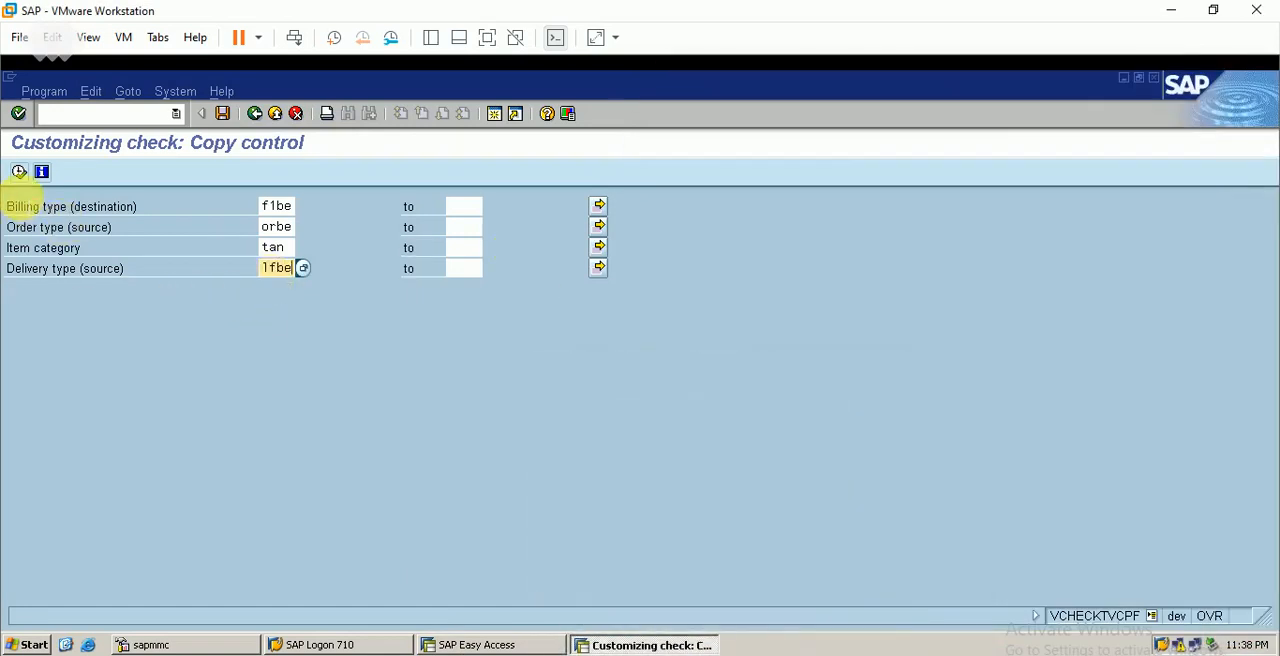
left_click(20, 173)
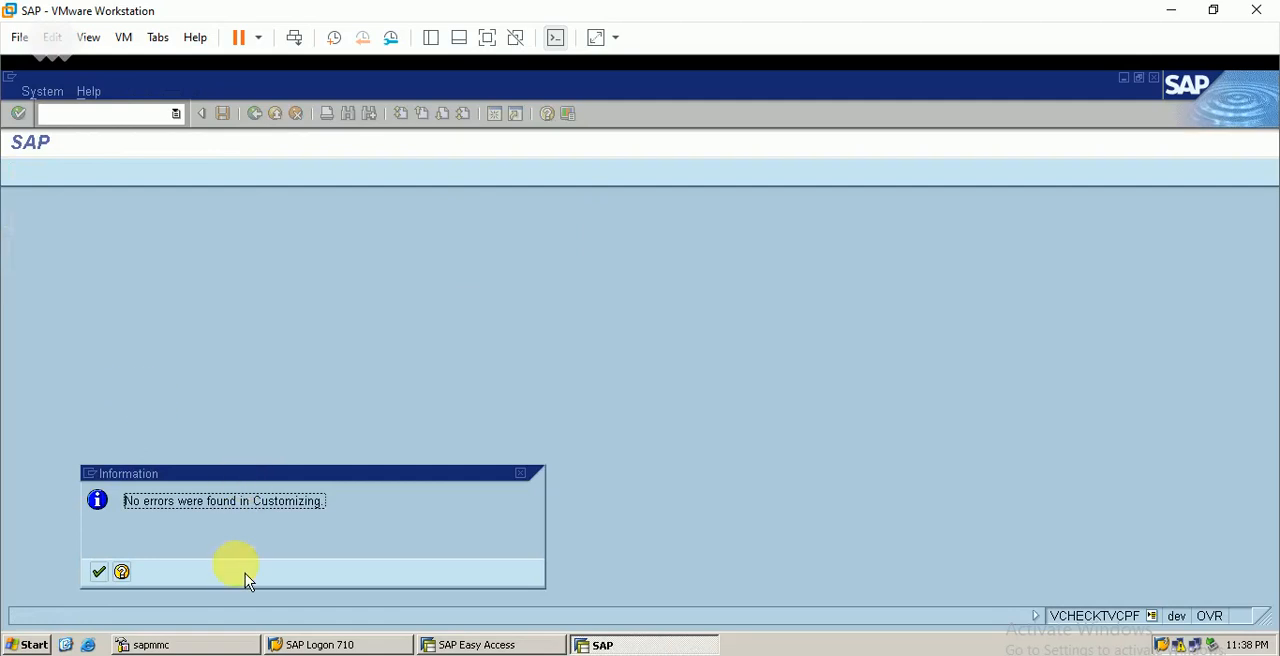
left_click(100, 573)
left_click(256, 114)
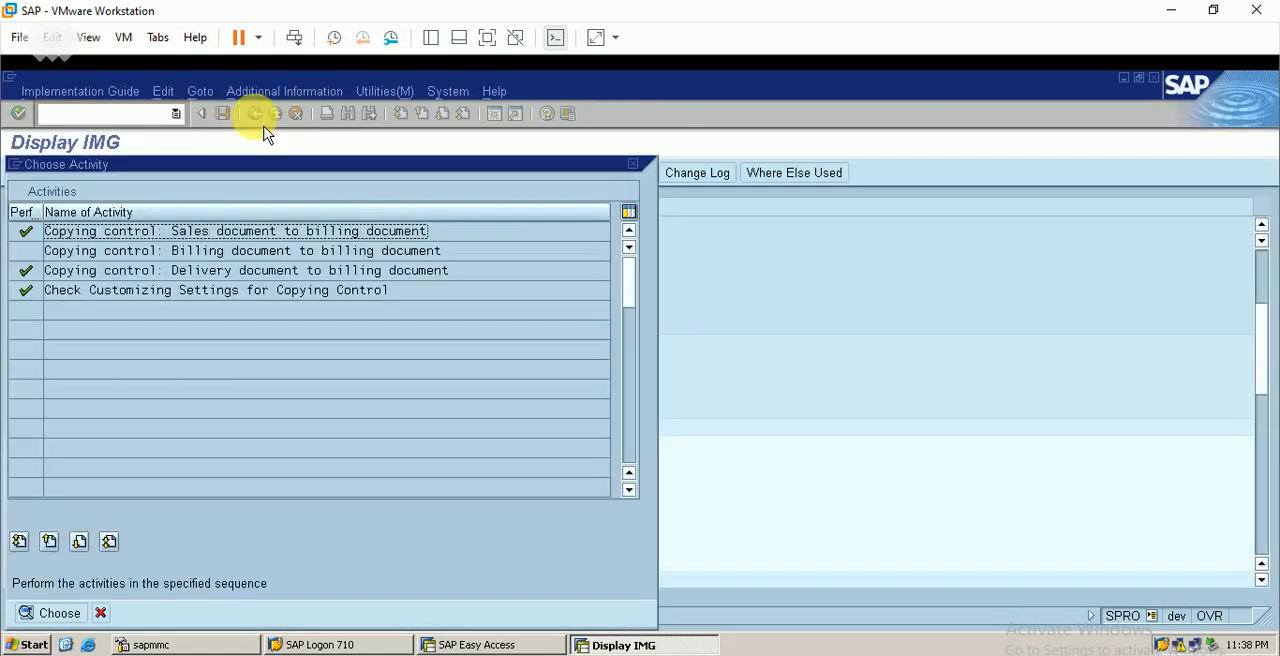
Close the copying control activity list and collapse the Billing node in the Sales and Distribution customizing structure
left_click(632, 163)
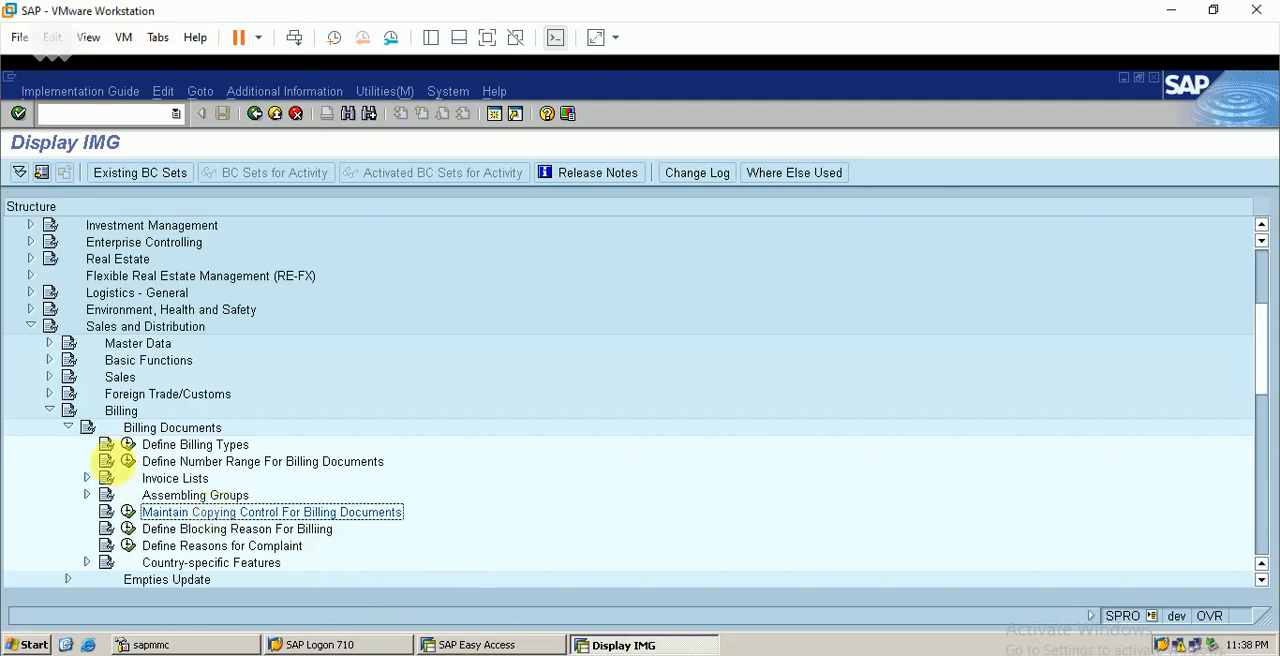
left_click(50, 410)
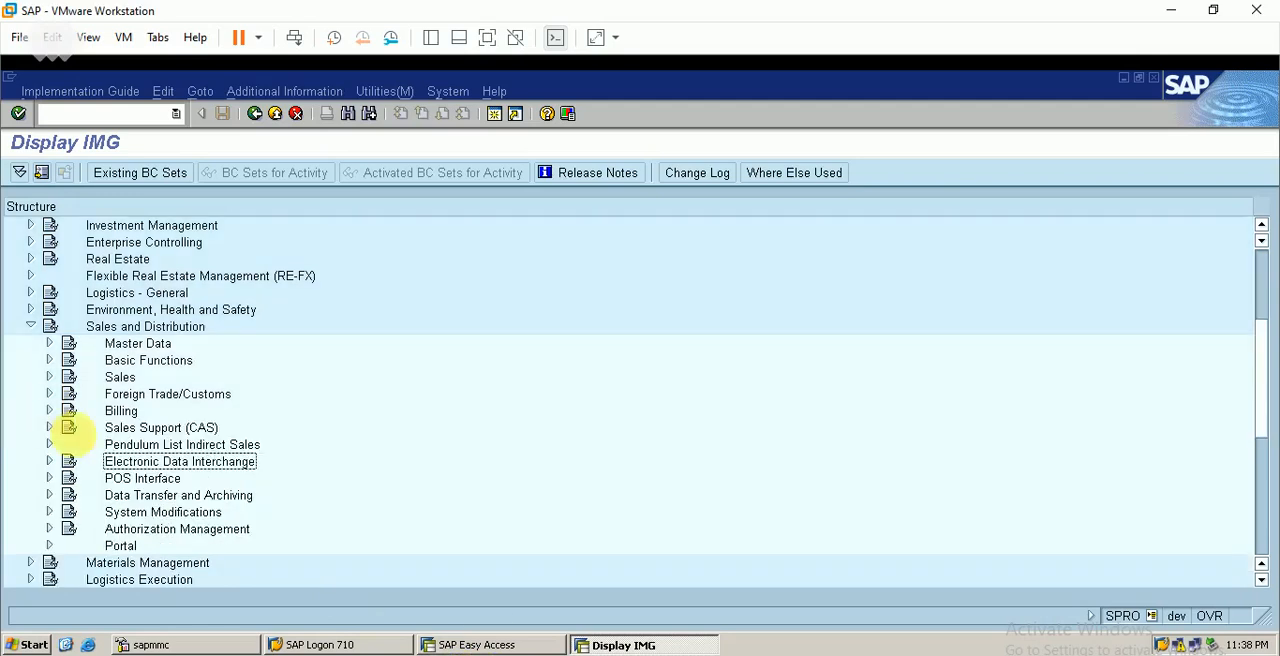
left_click(50, 410)
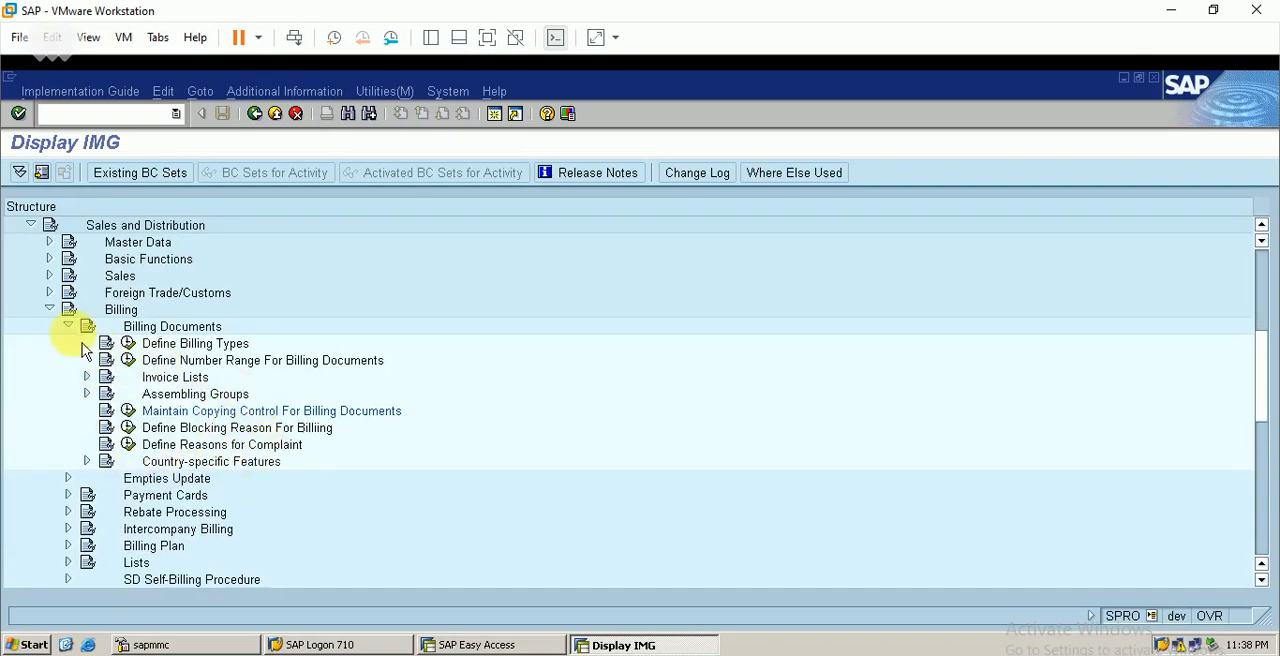
left_click(49, 309)
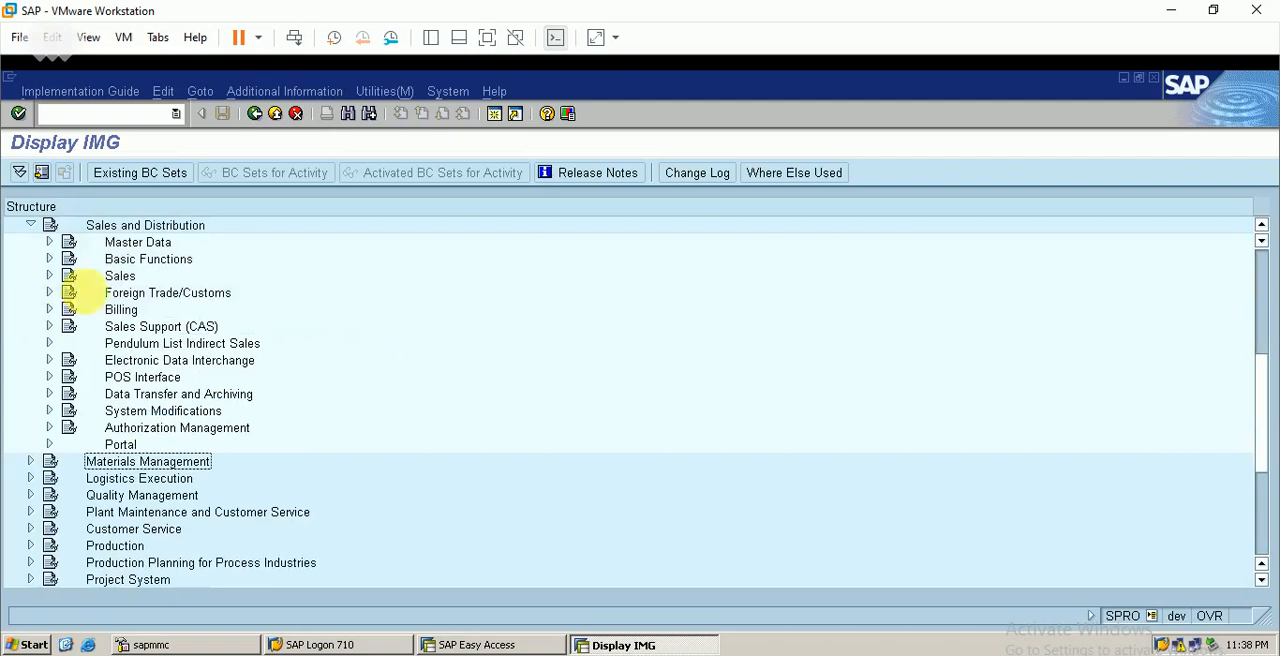
Under Basic Functions, Account Assignment/Costing, Revenue Account Determination, open the materials' account assignment groups from Check Master Data Relevant For Account Assignment
left_click(49, 258)
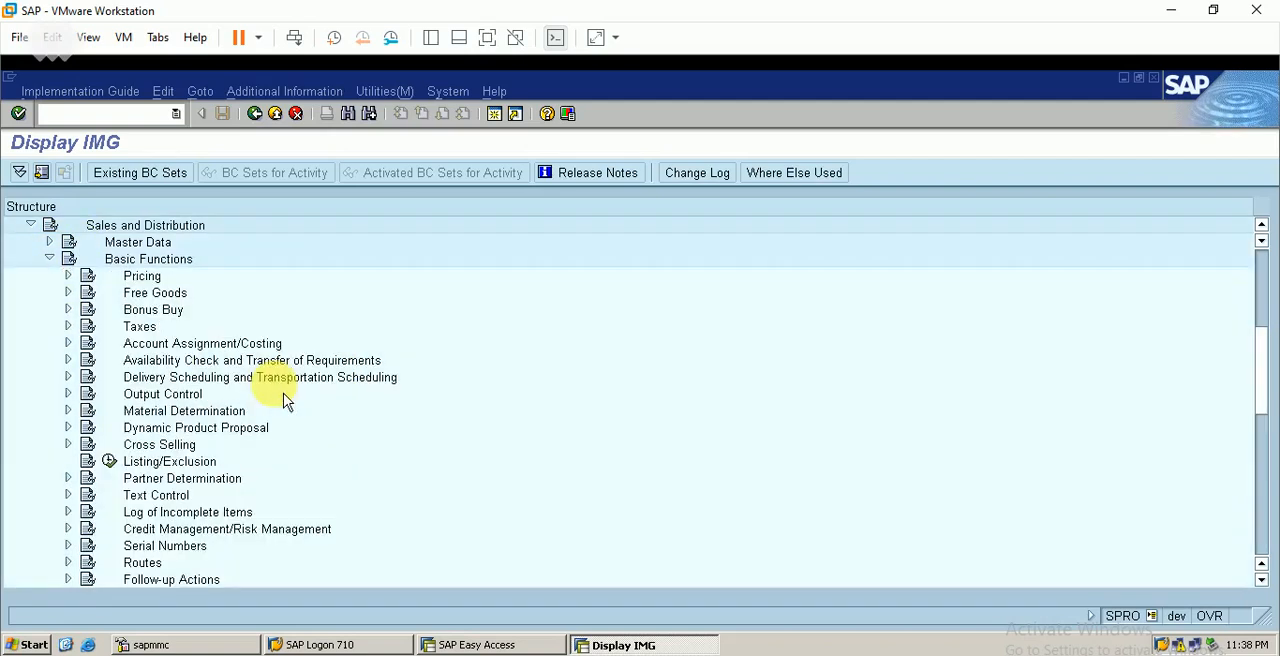
left_click(68, 343)
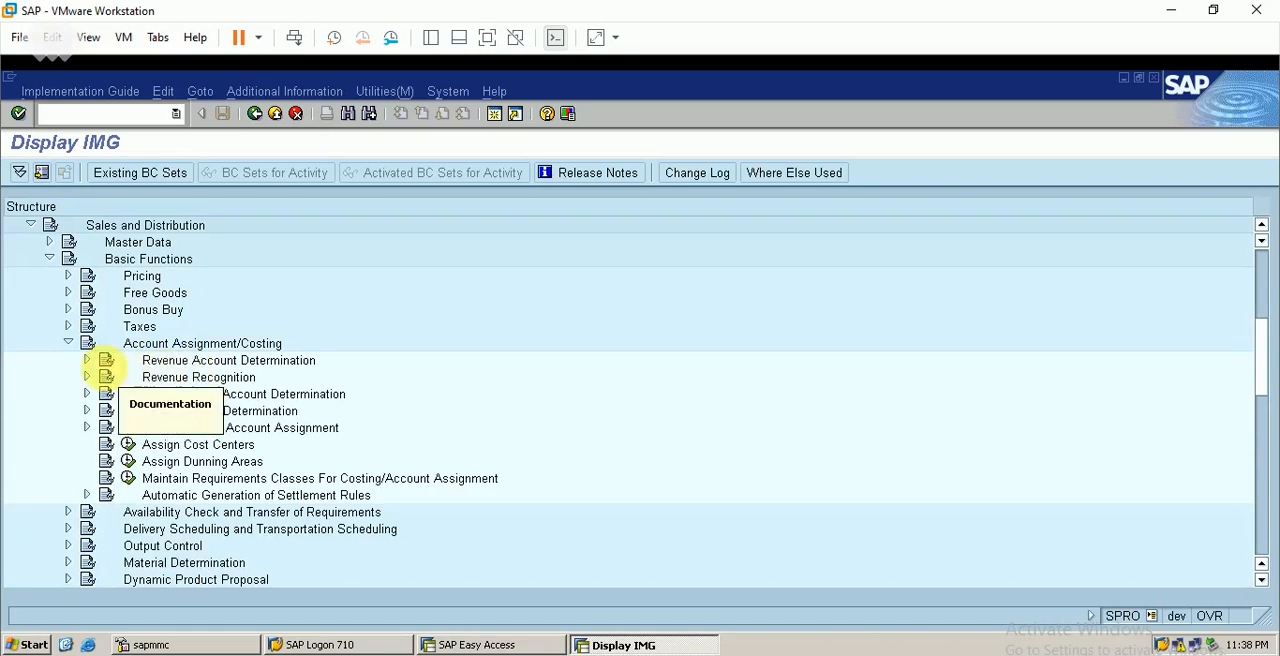
left_click(88, 361)
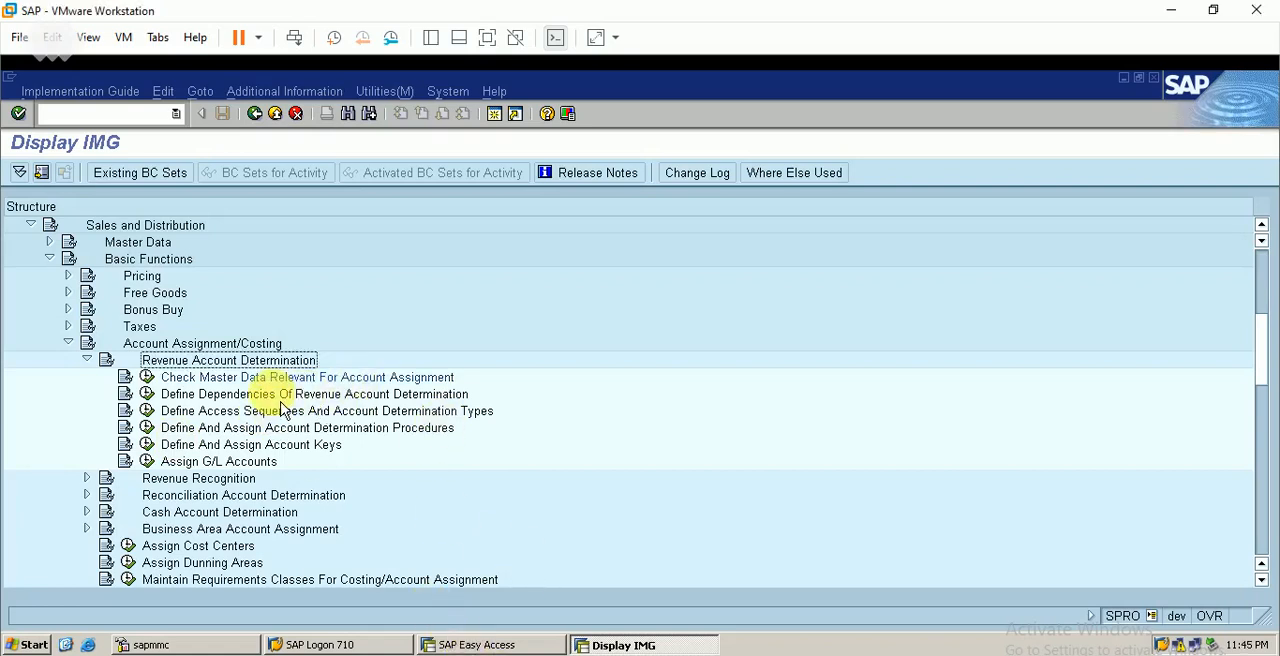
left_click(150, 393)
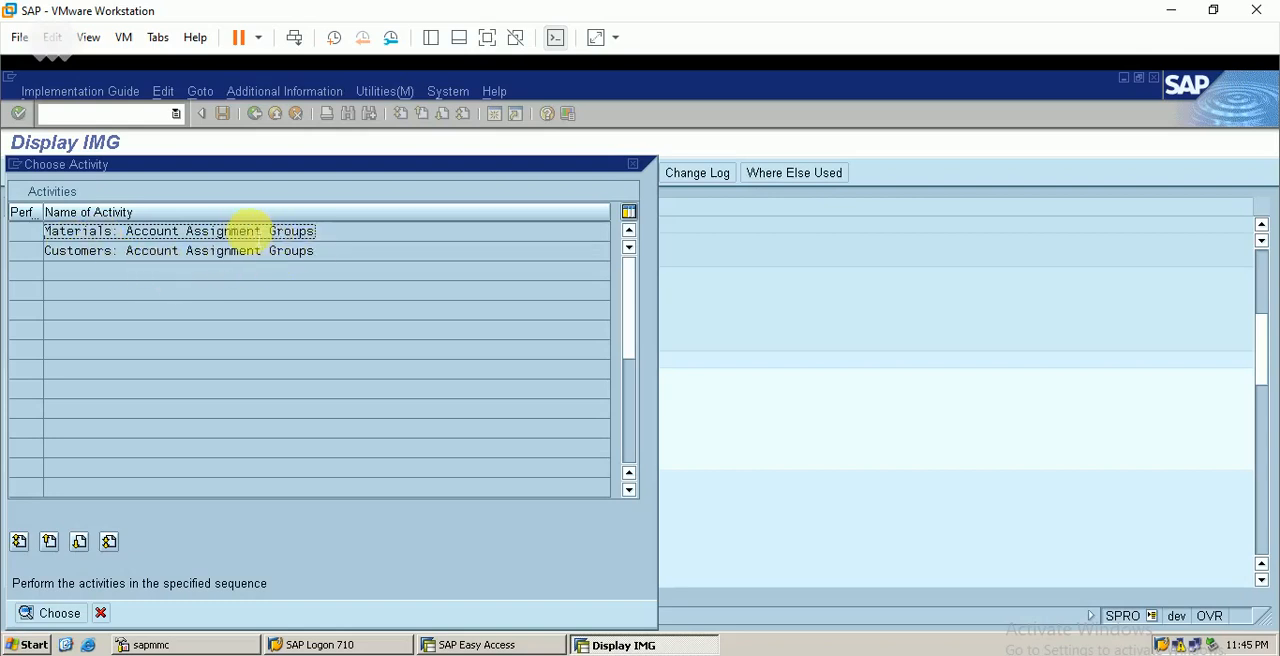
double_click(262, 238)
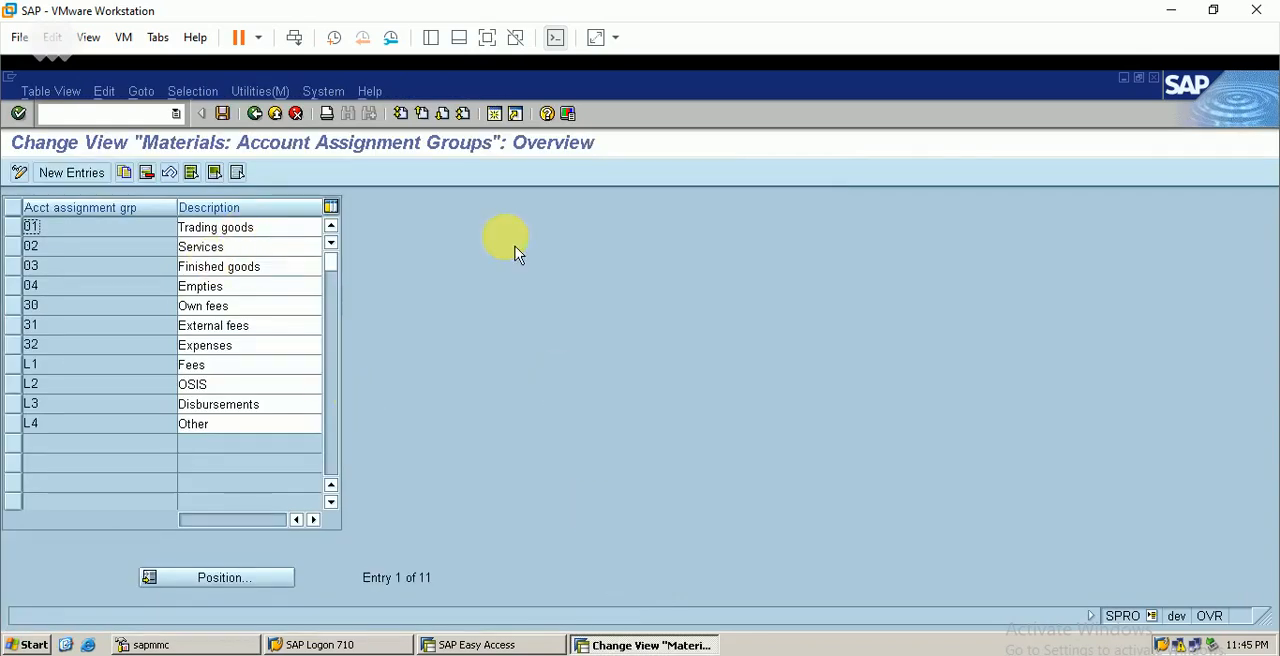
Open Change Material (MM02) in a new session and pick material 300000360 by searching for material type FBER
left_click(494, 115)
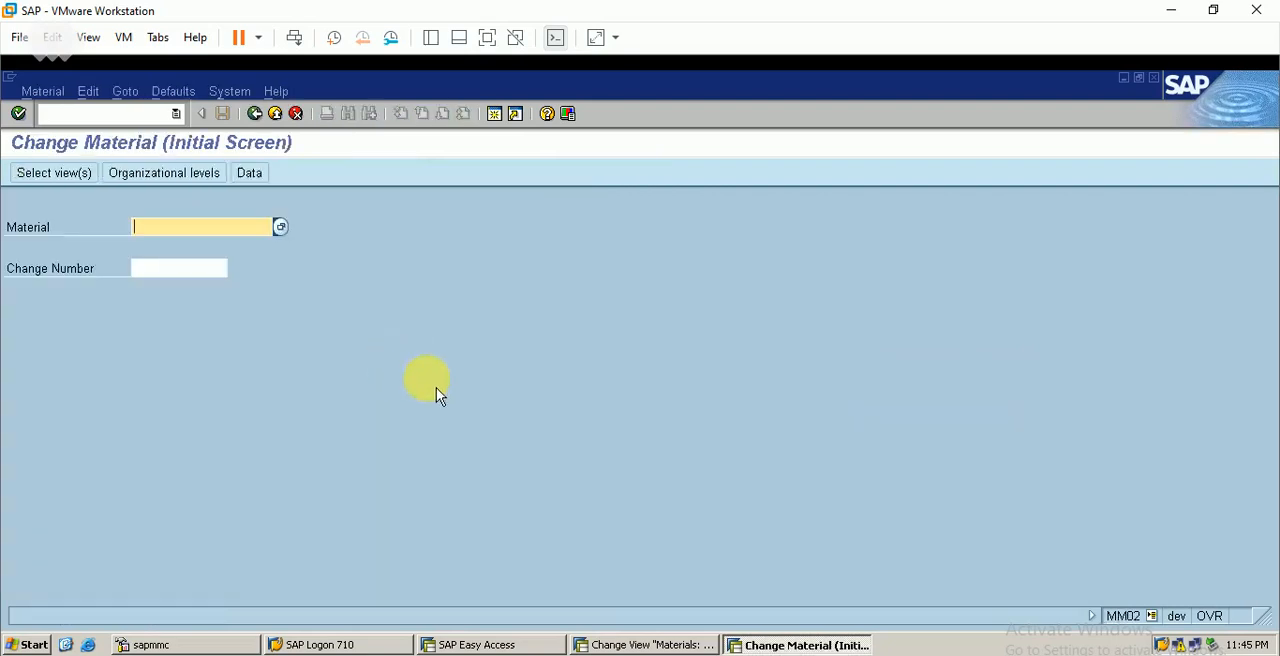
left_click(282, 229)
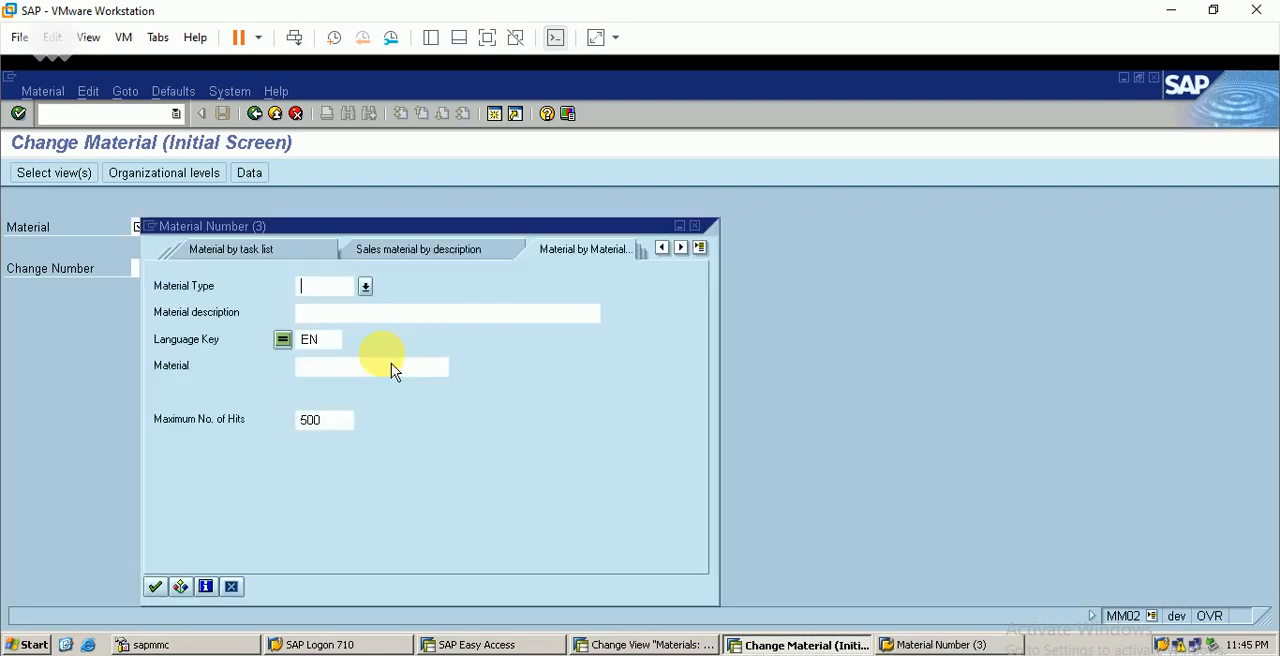
type("FBER")
key("Return")
double_click(370, 300)
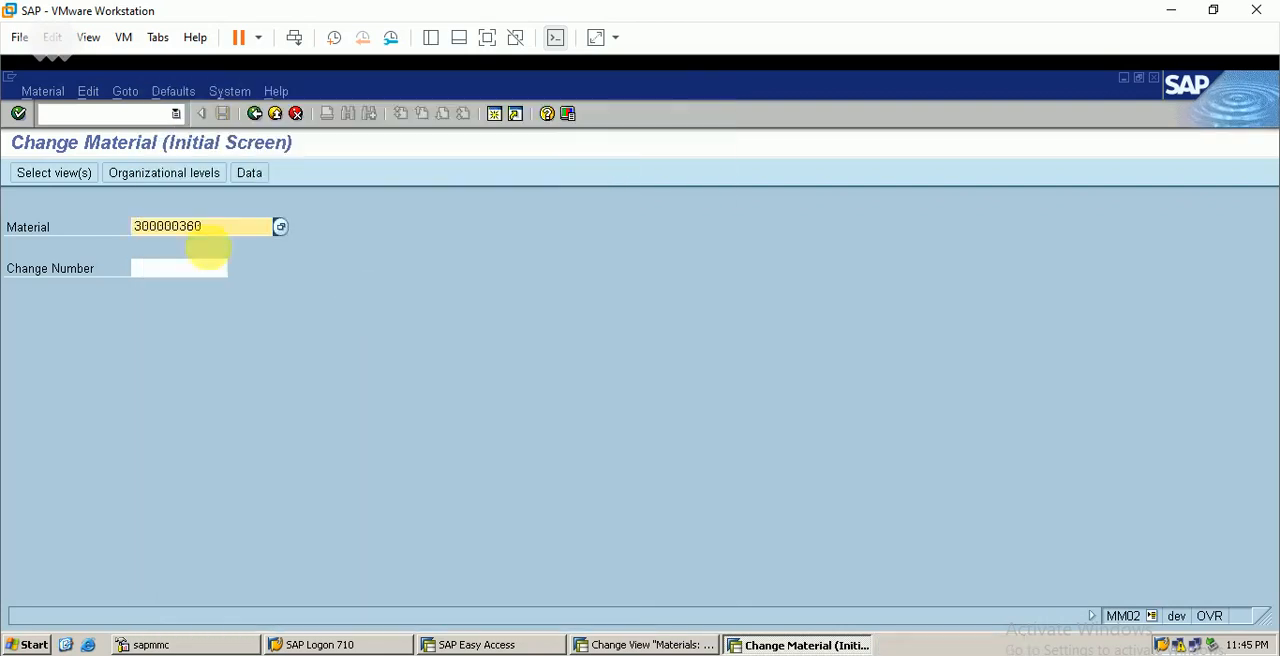
Choose the Sales Org. Data 1 and Sales Org. Data 2 views of the material and proceed to its organizational levels
left_click(66, 173)
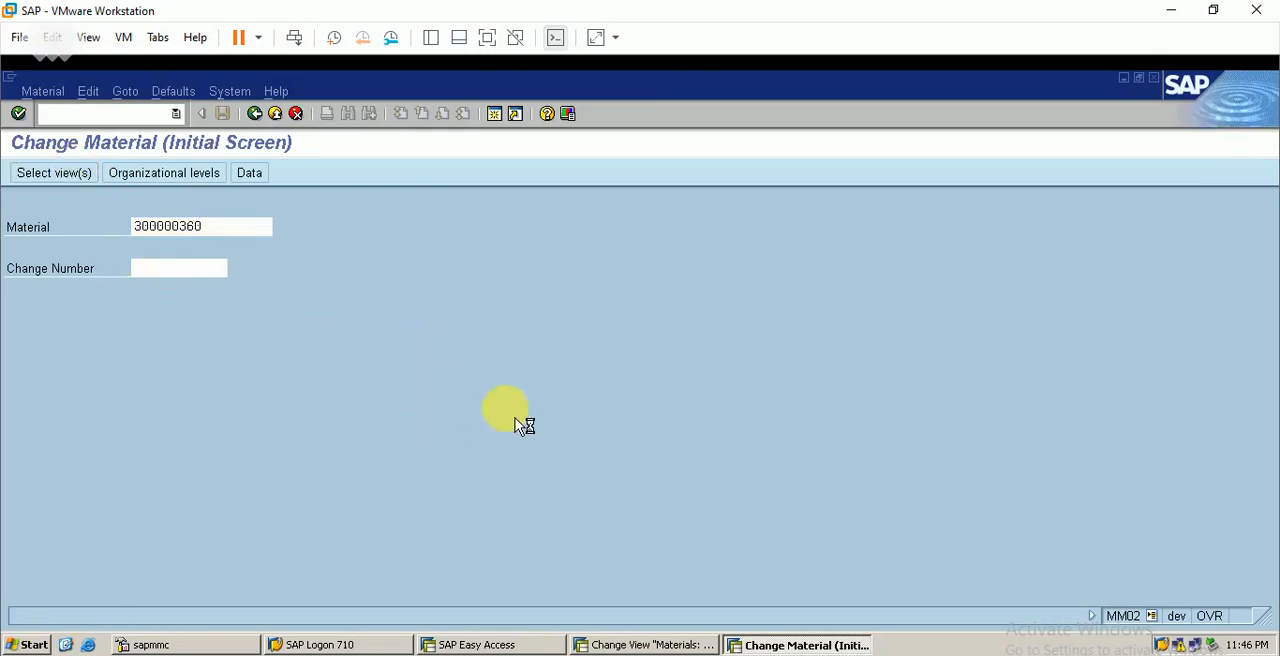
left_click(311, 251)
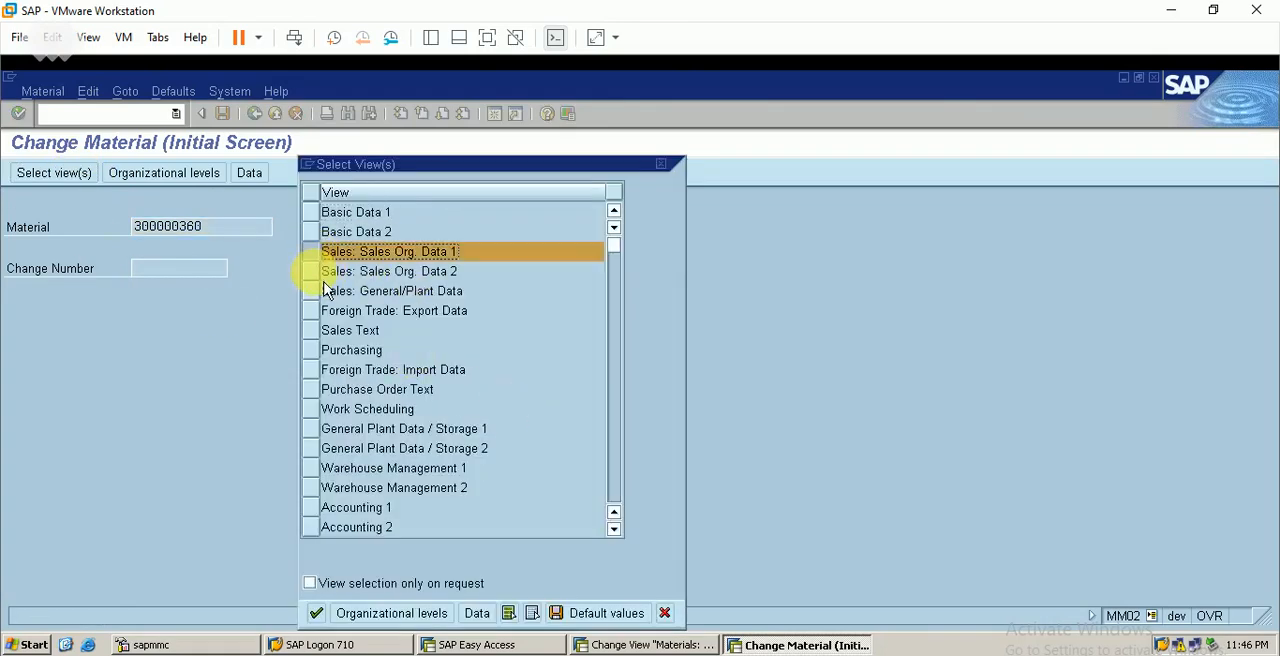
left_click(311, 271)
left_click(392, 613)
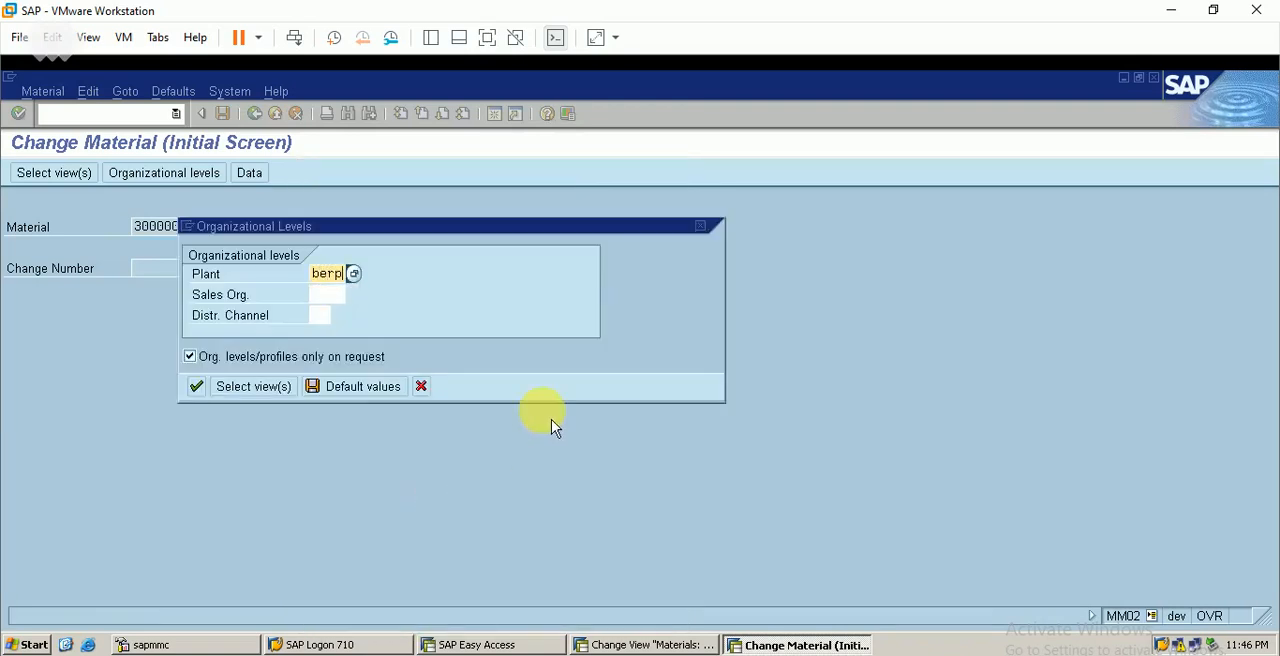
Open the material's sales views for plant BERP, sales organization BERP and distribution channel BE
key("Tab")
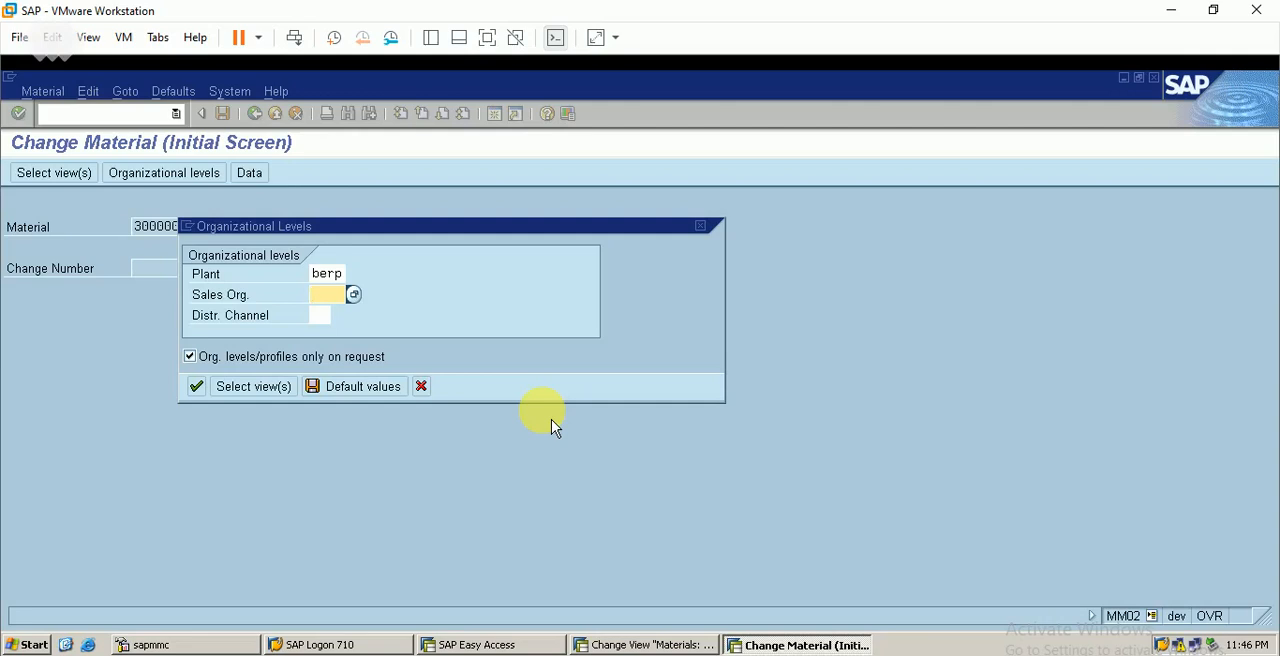
type("berp")
key("Return")
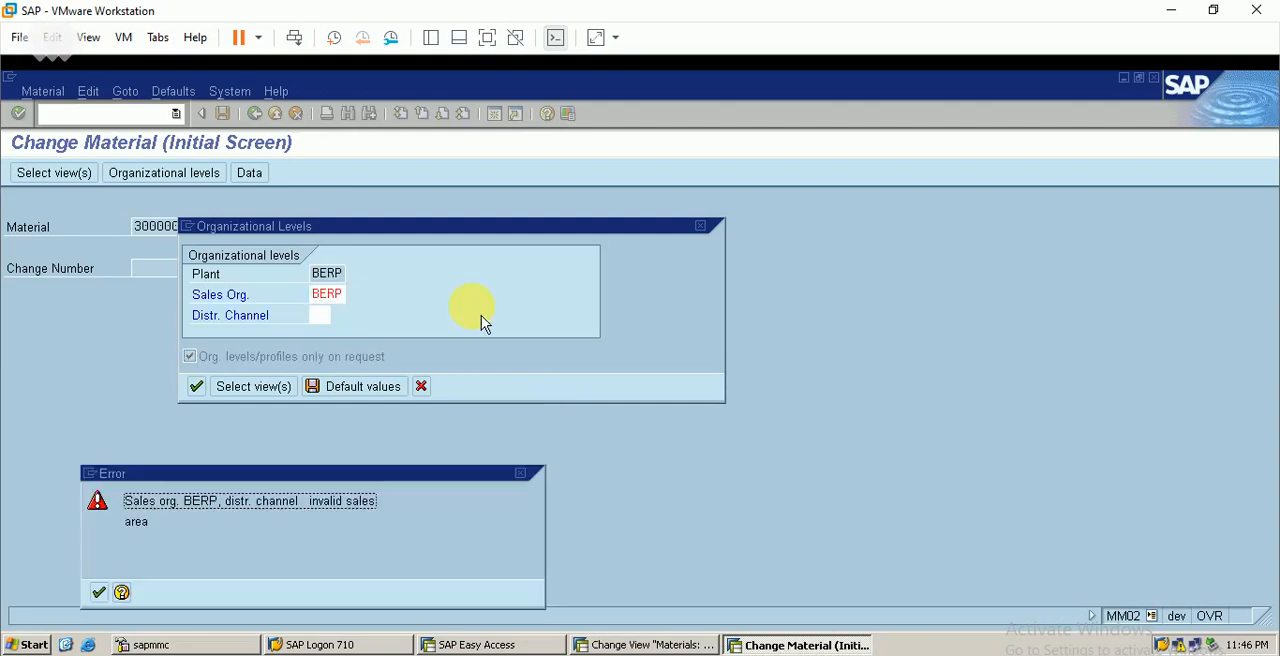
key("Return")
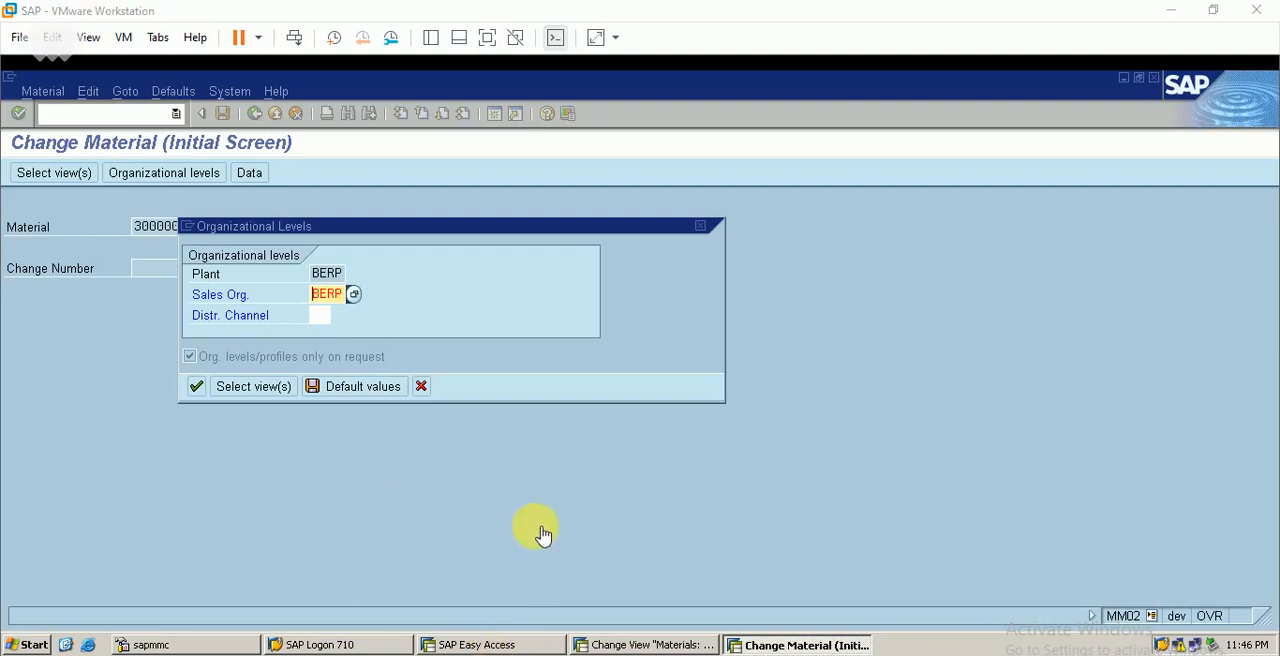
left_click(318, 316)
type("be")
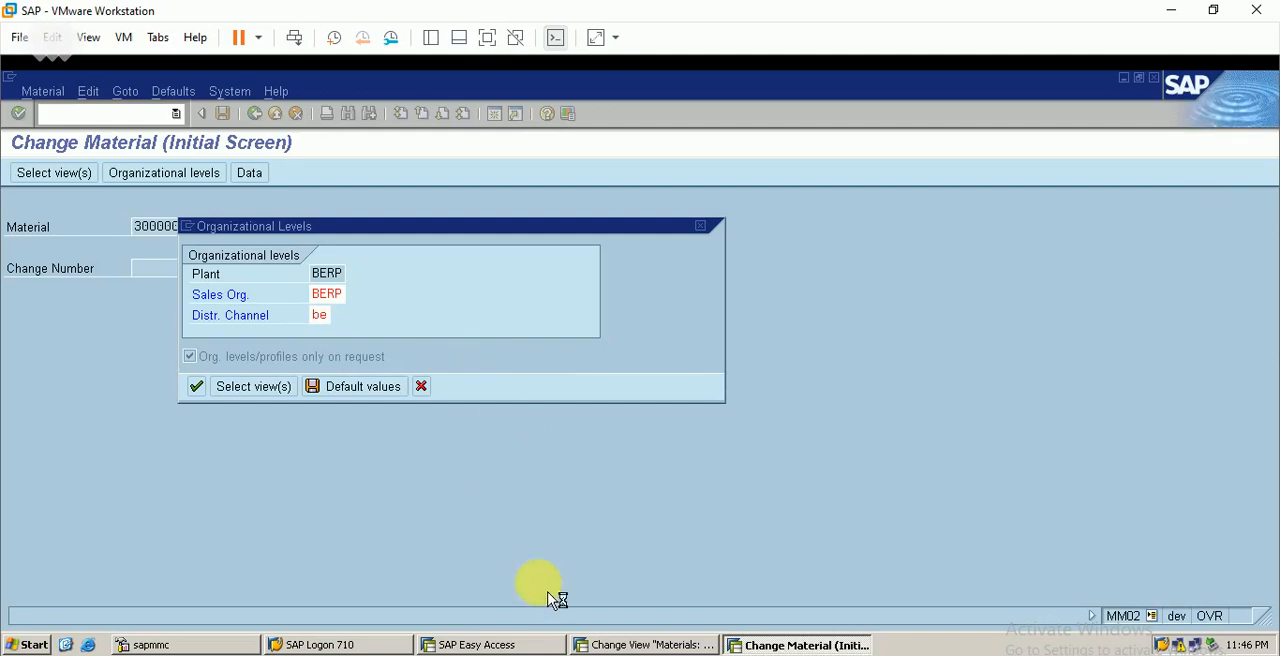
left_click(741, 529)
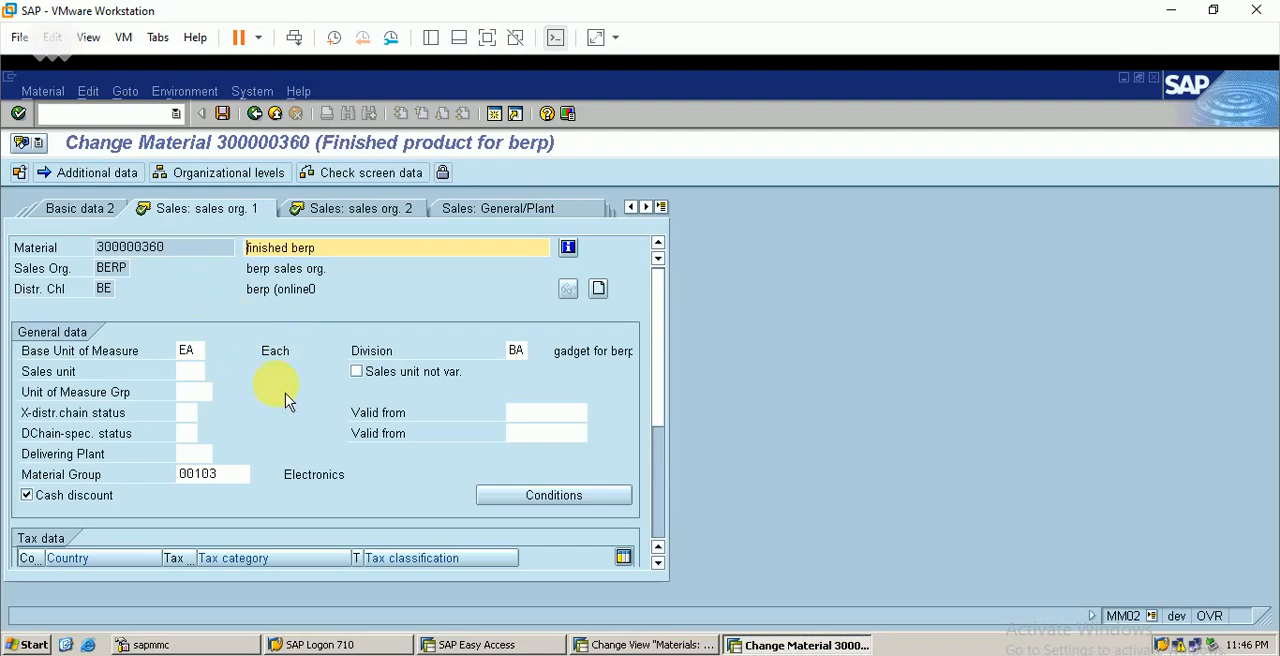
Compare the account assignment group in the material's Sales: sales org. 2 view with the Finished goods entry in customizing
left_click(370, 222)
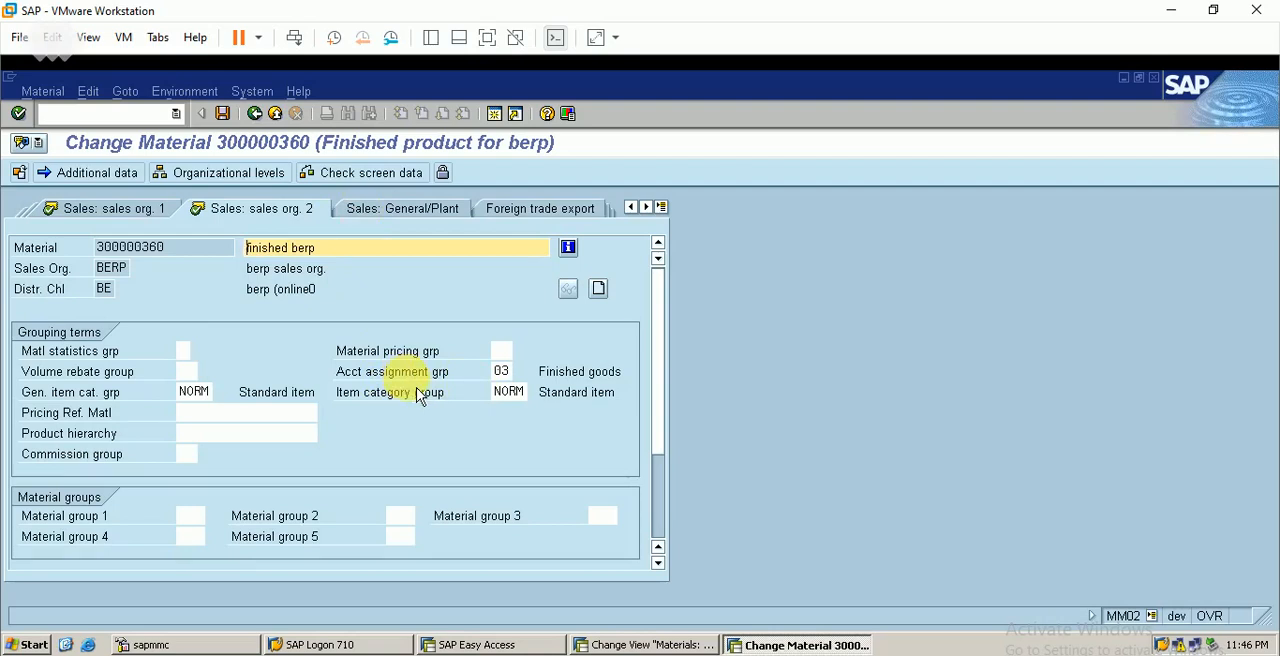
left_click(648, 645)
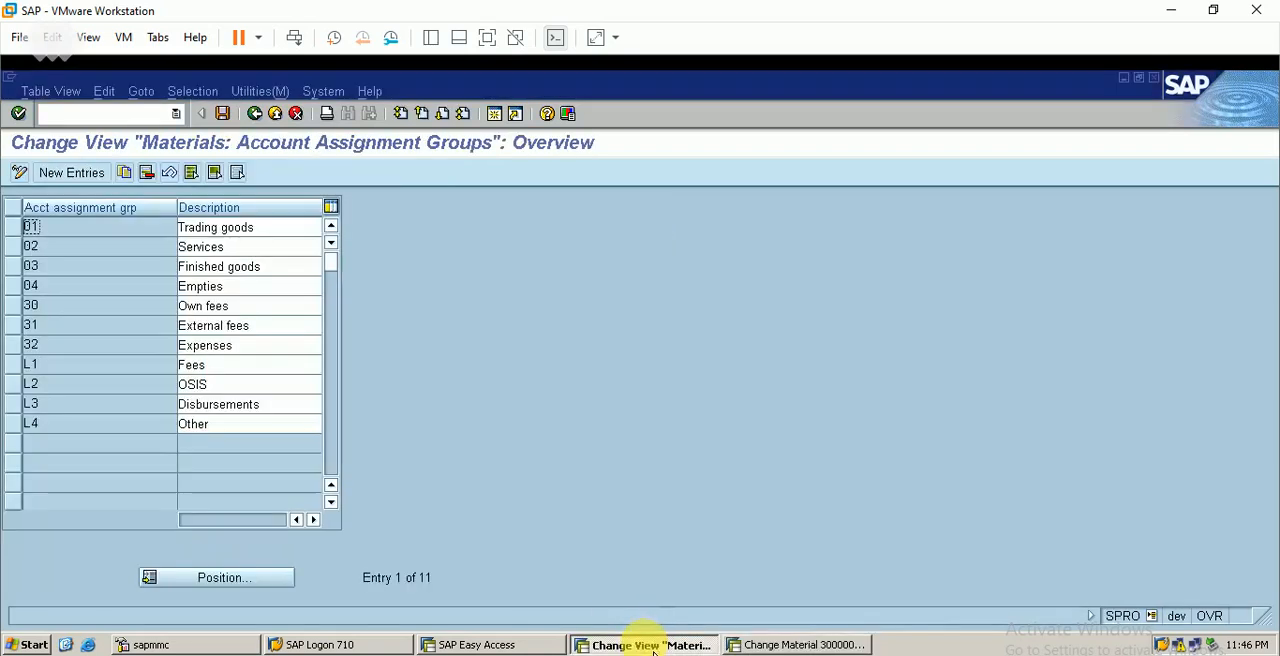
left_click(27, 275)
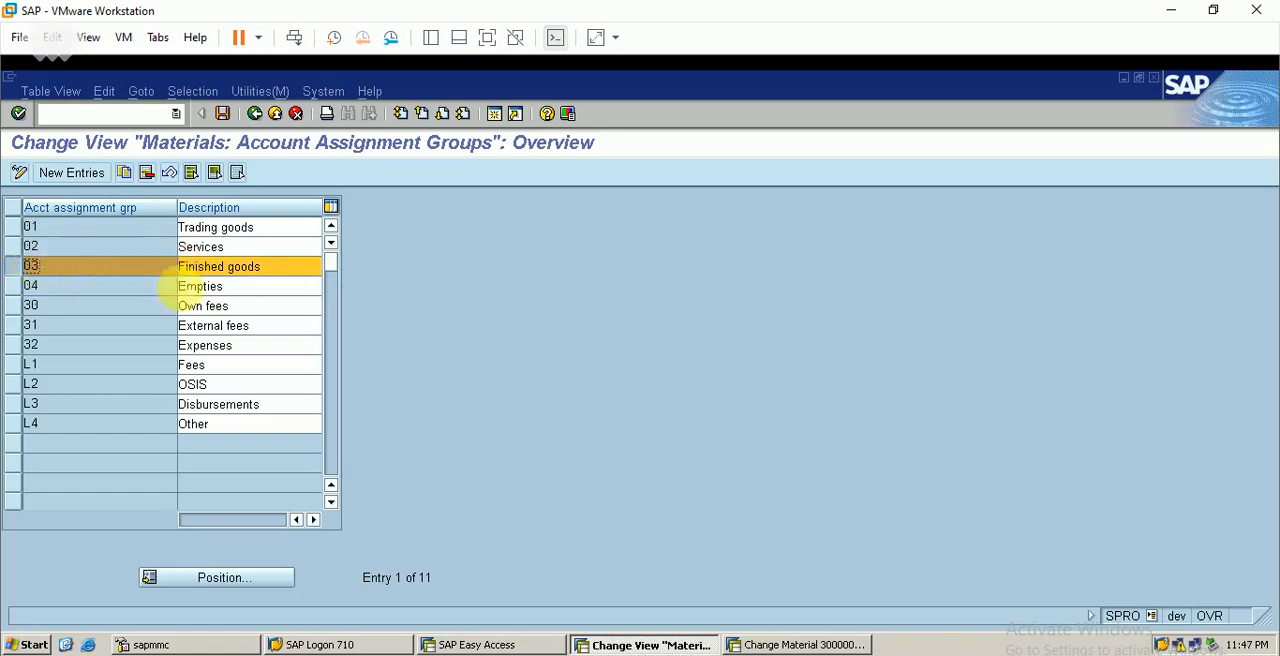
left_click(795, 645)
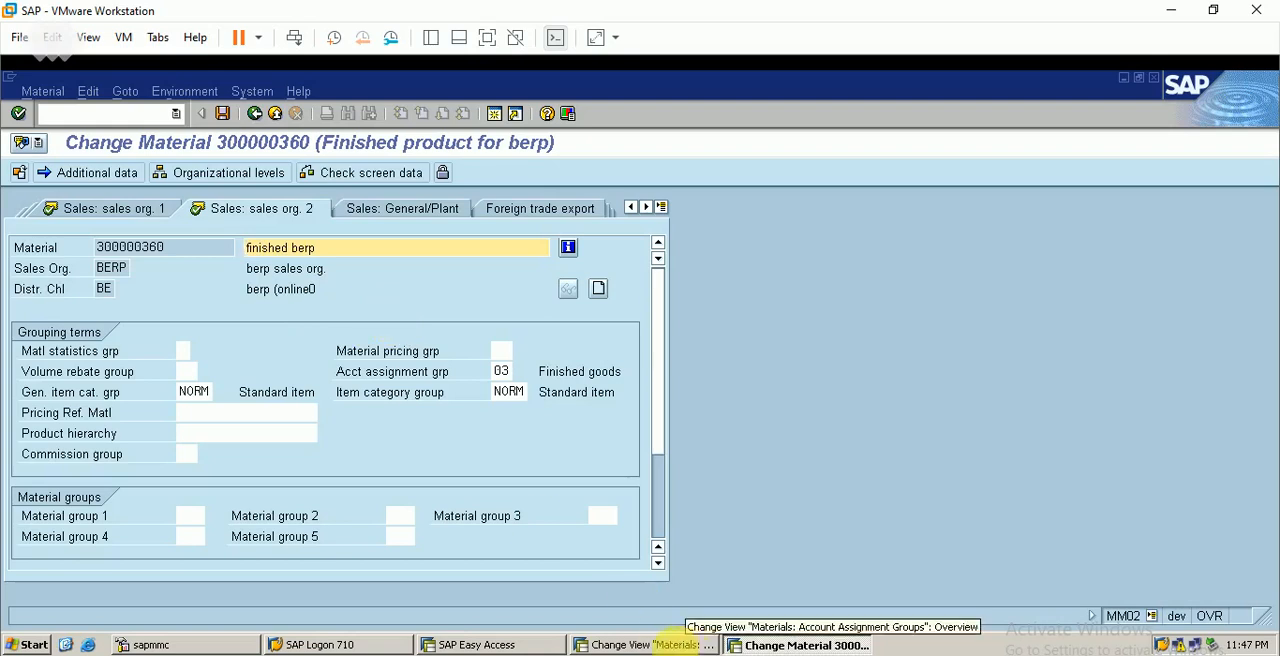
Leave the materials' account assignment groups and open the account assignment groups for customers
left_click(680, 645)
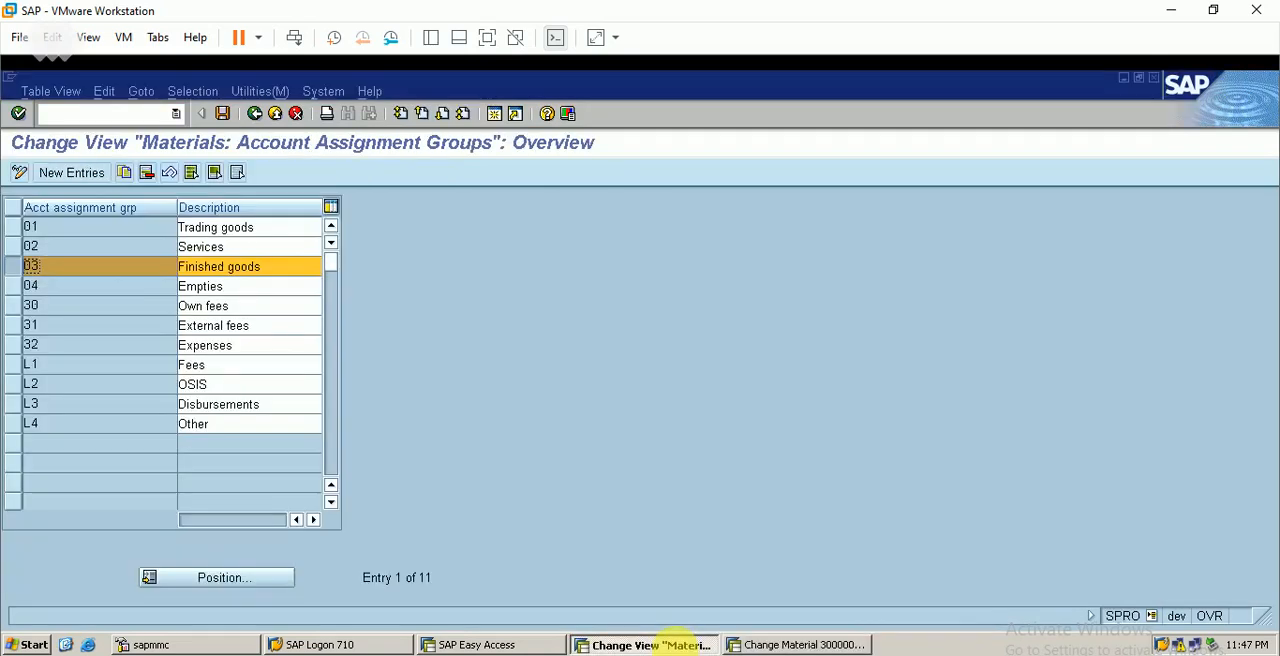
left_click(270, 118)
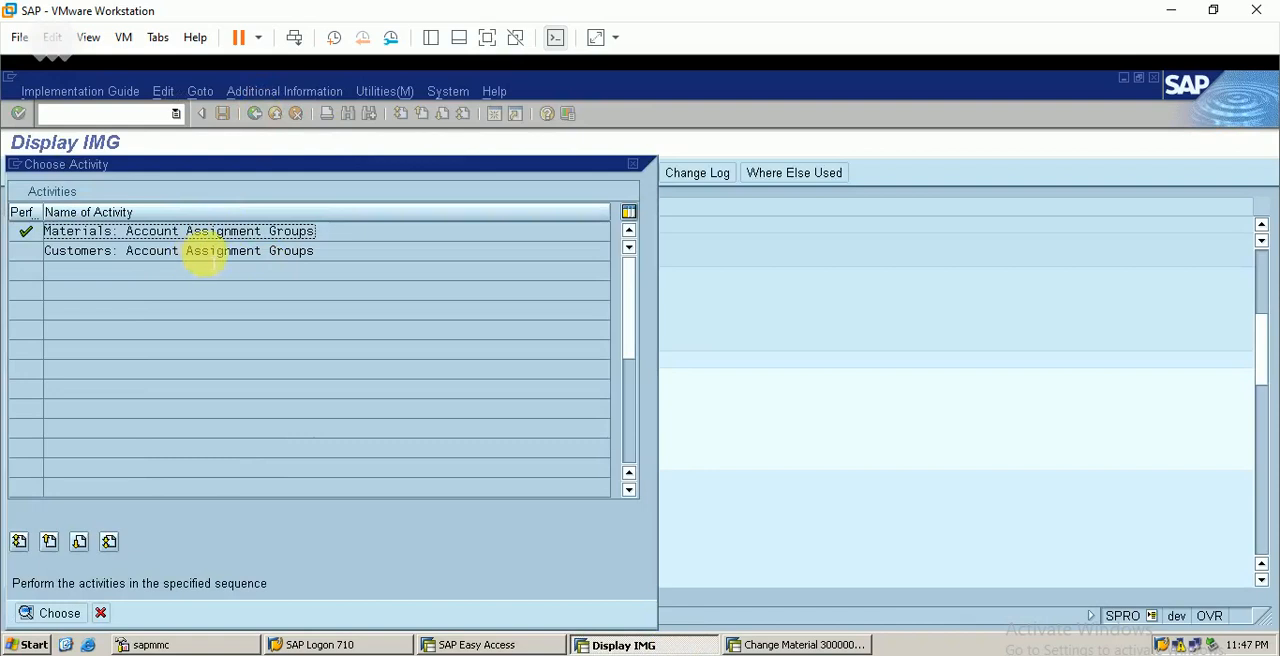
double_click(205, 252)
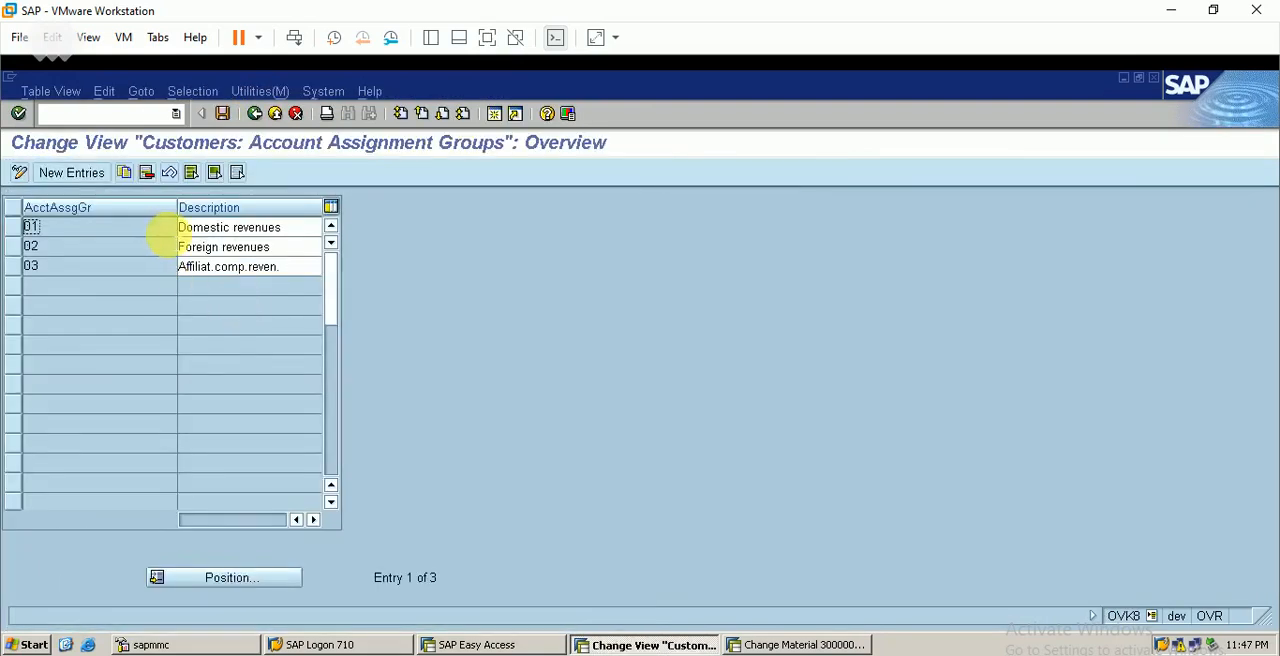
Exit the material master record in the other session and start Customer Change with transaction XD02
left_click(815, 646)
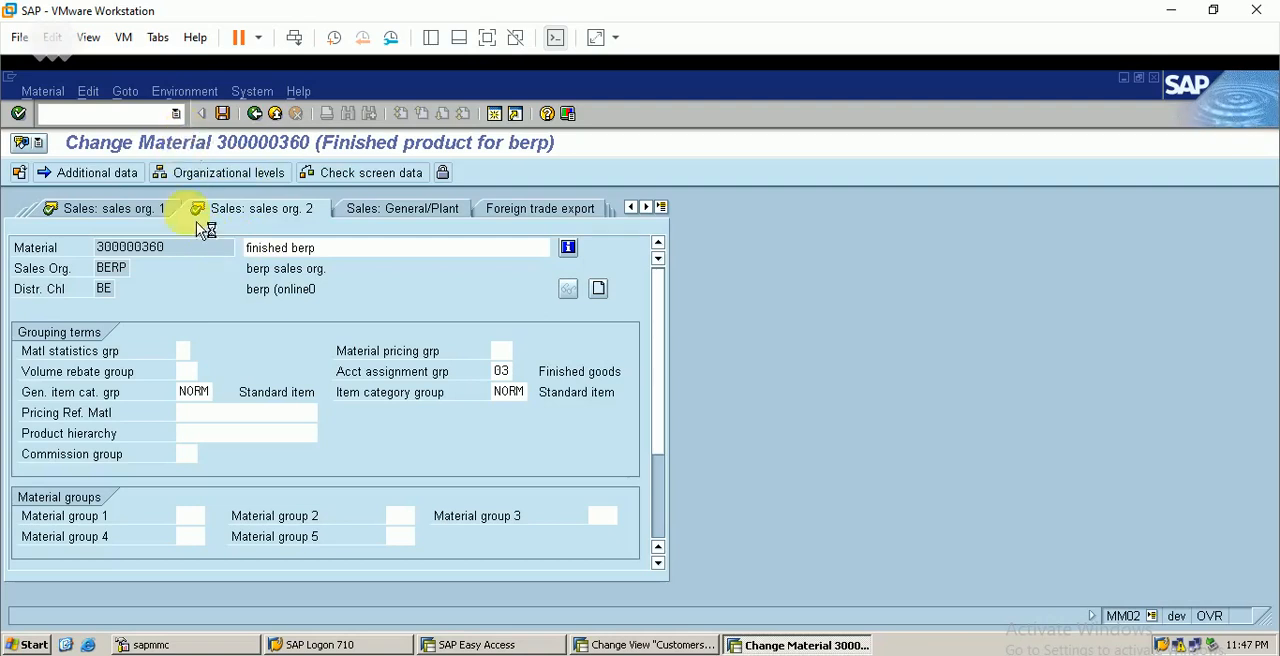
key("F3")
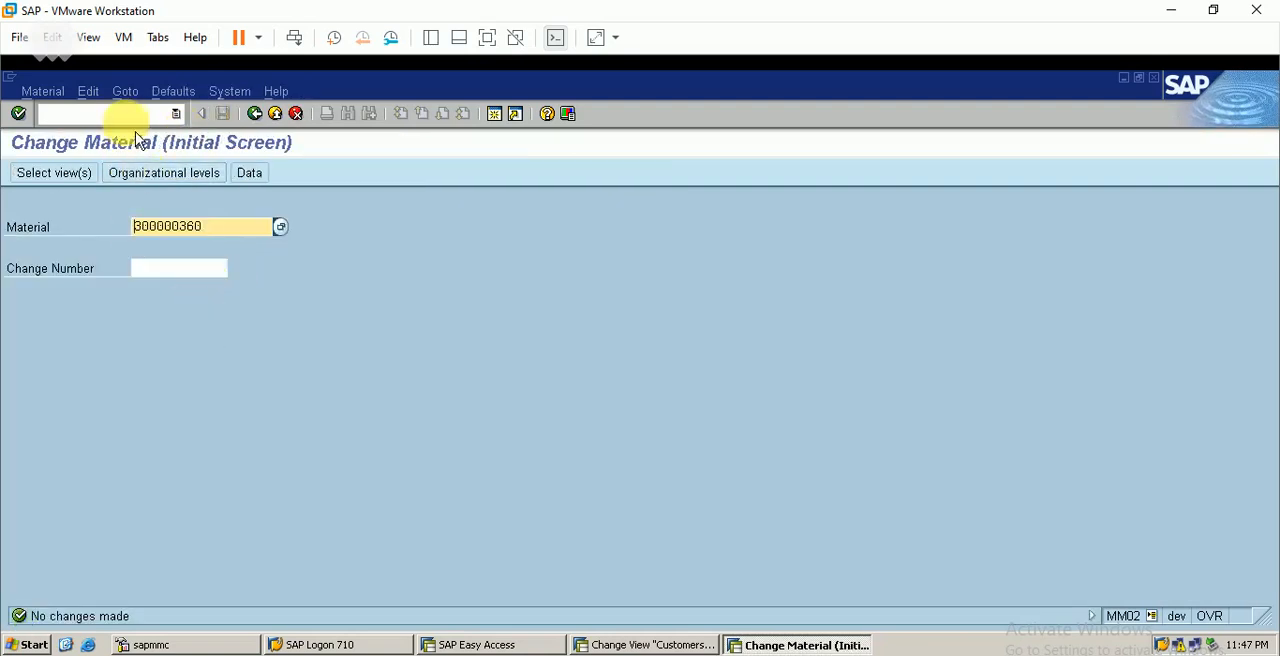
left_click(133, 114)
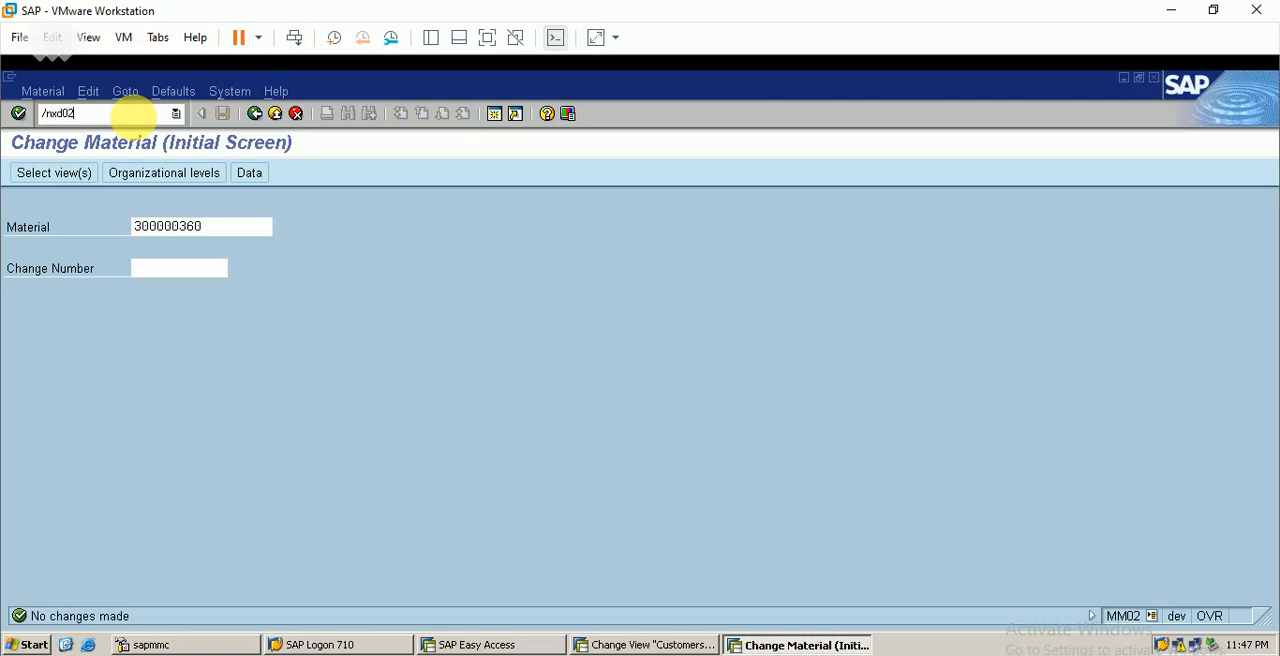
key("Return")
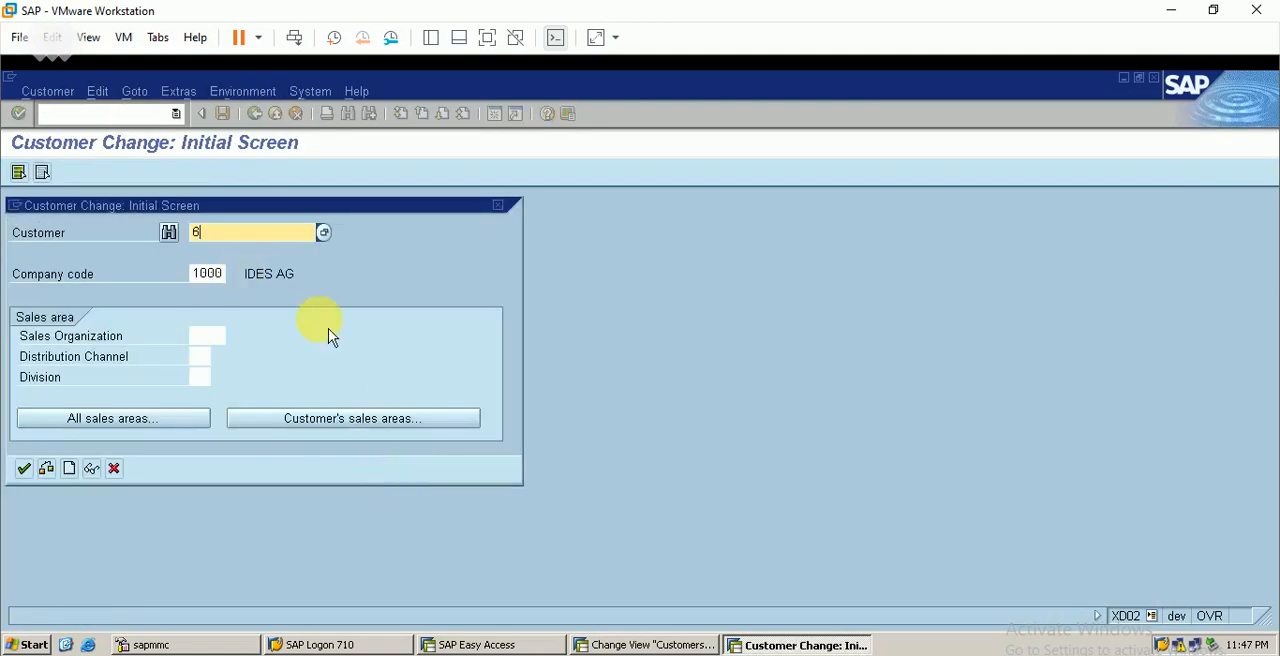
Open the customer for change in company code BERP, sales organization BERP, distribution channel BE and division BA
key("Tab")
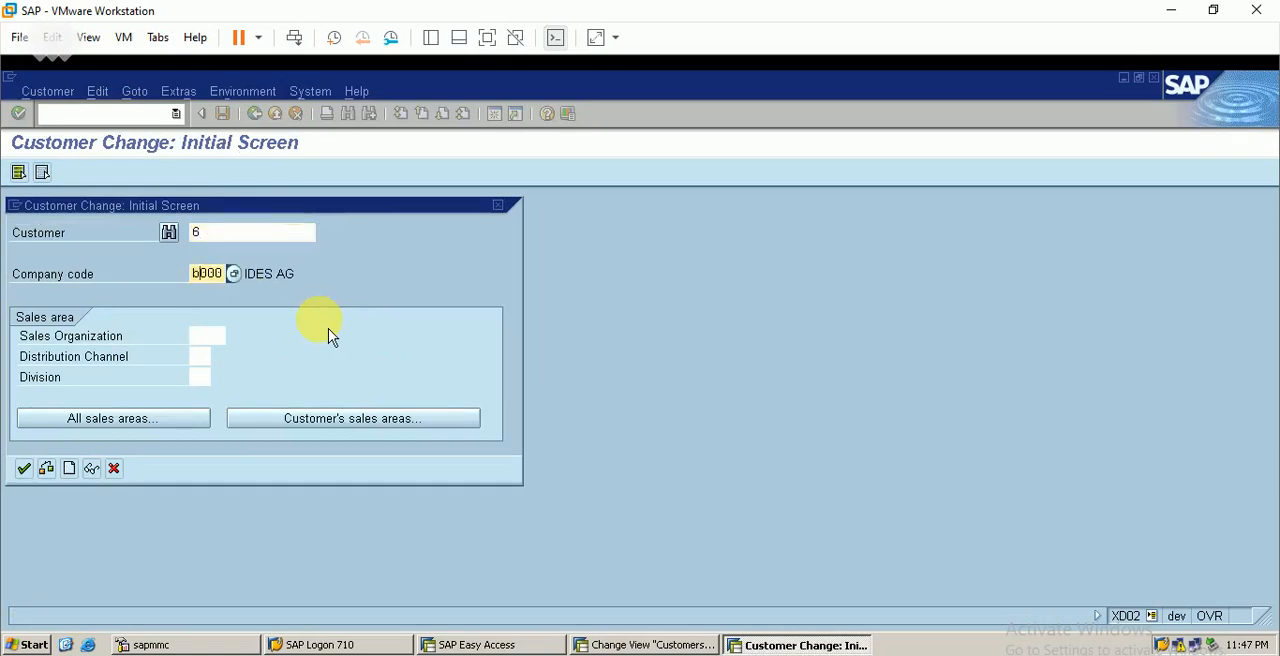
key("Tab")
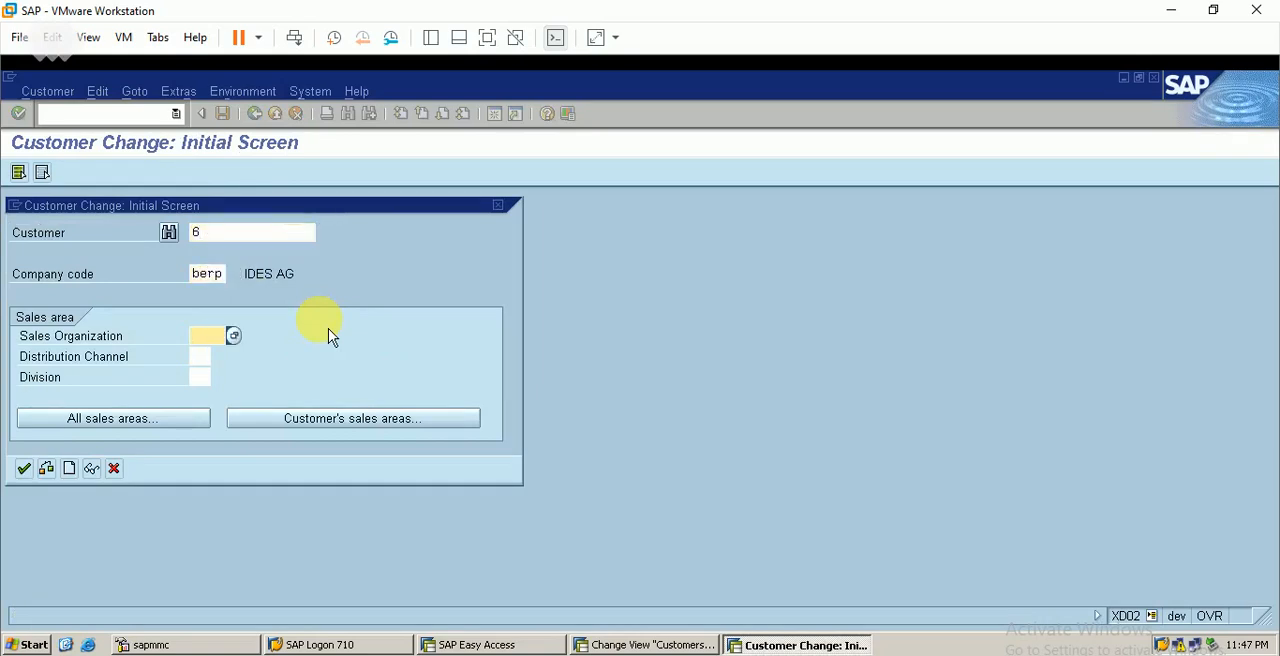
type("berp")
key("Tab")
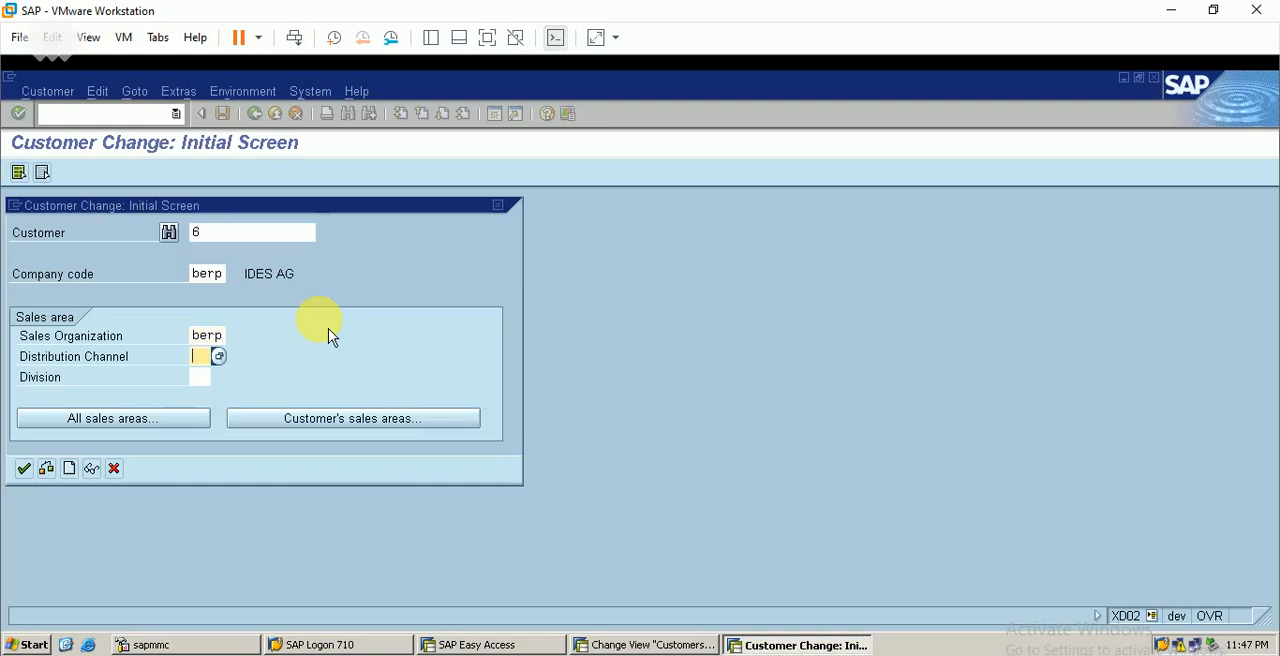
type("be")
key("Tab")
type("ba")
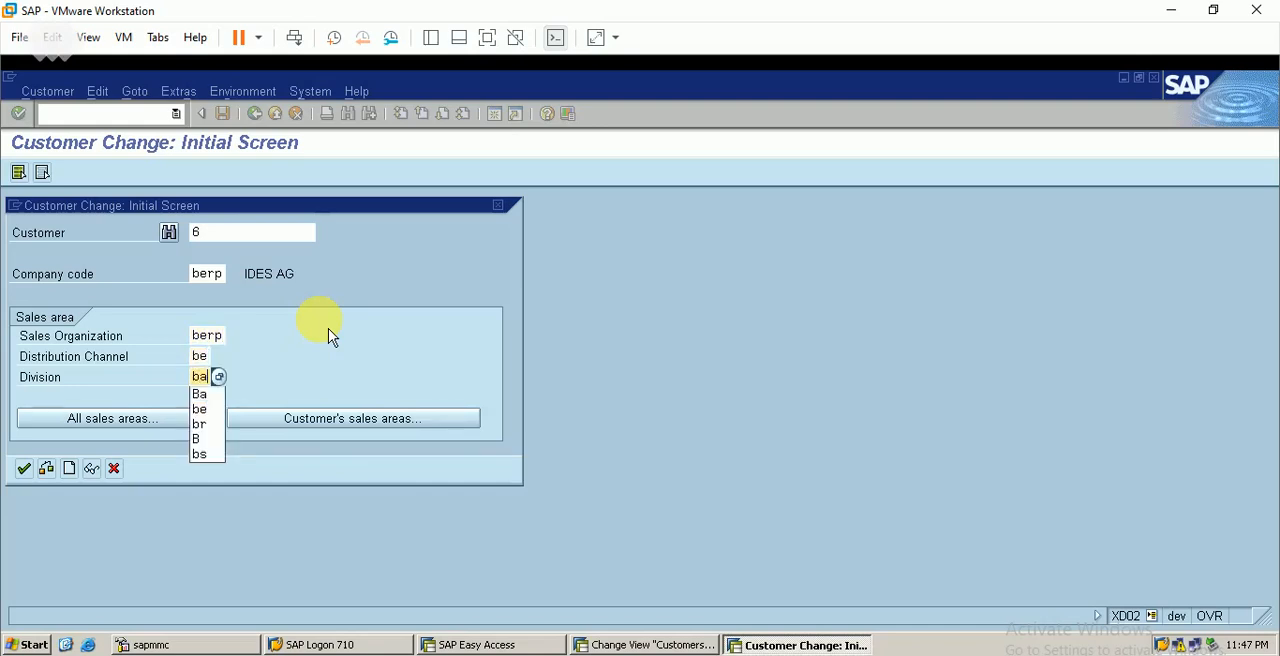
key("Return")
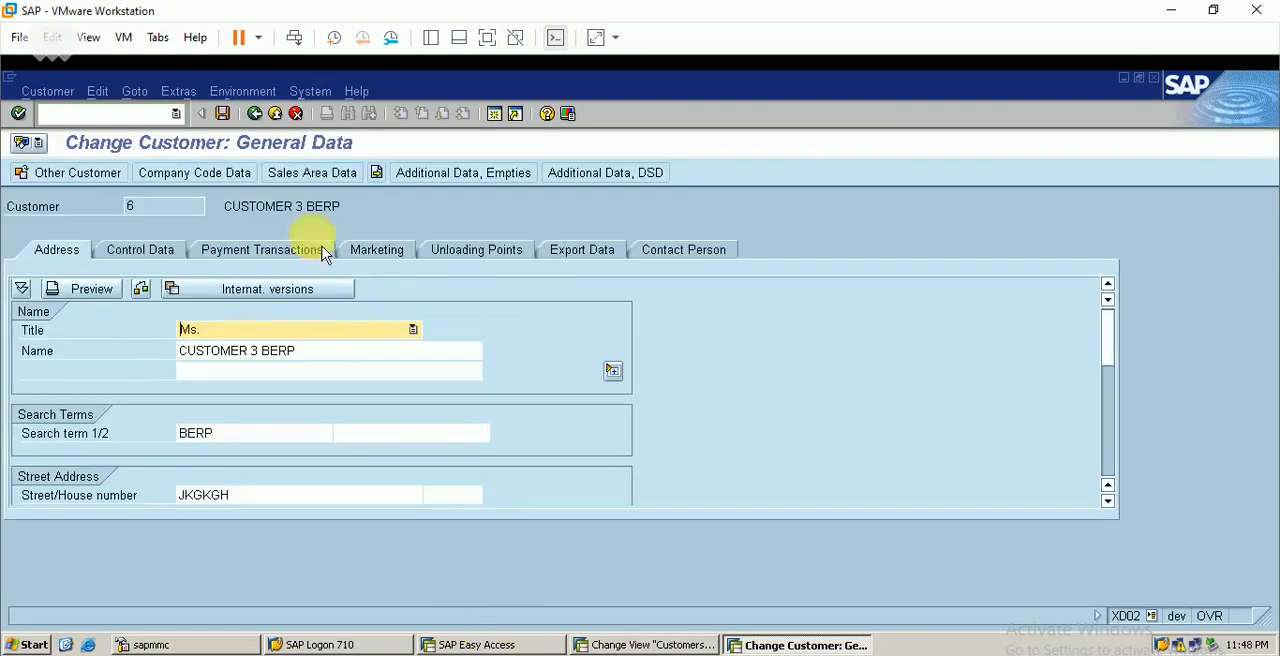
Look up the account assignment group among the billing document settings of the customer's sales area data
left_click(312, 172)
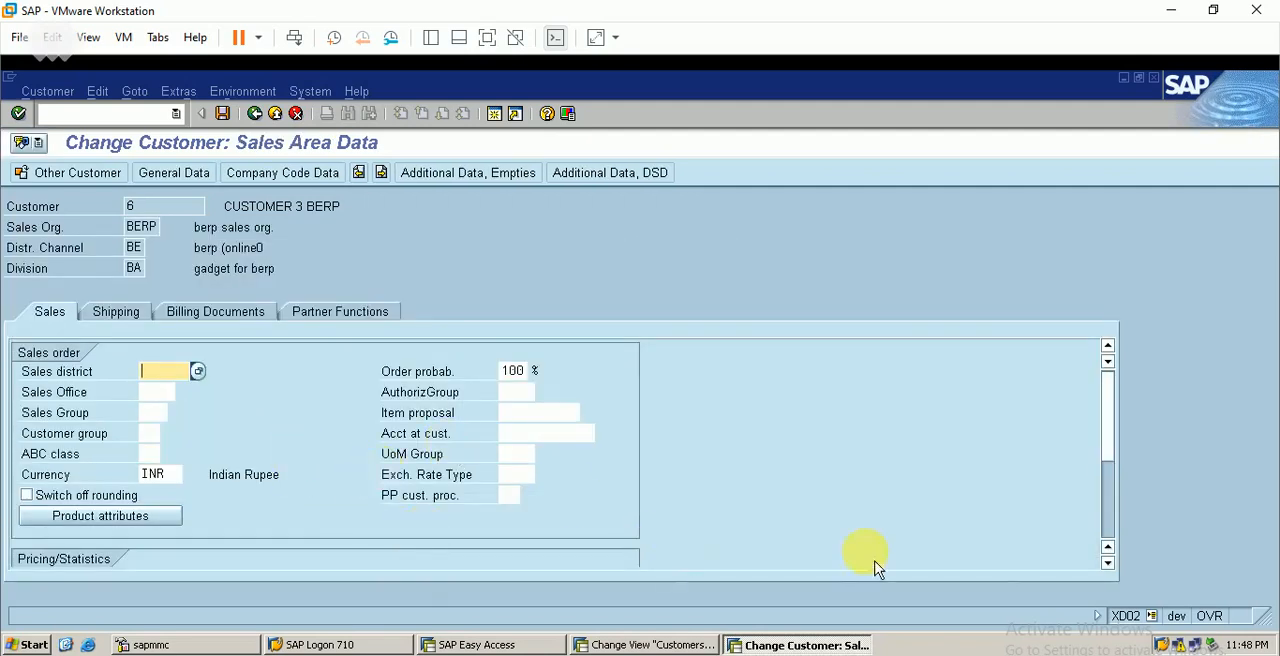
left_click(1116, 528)
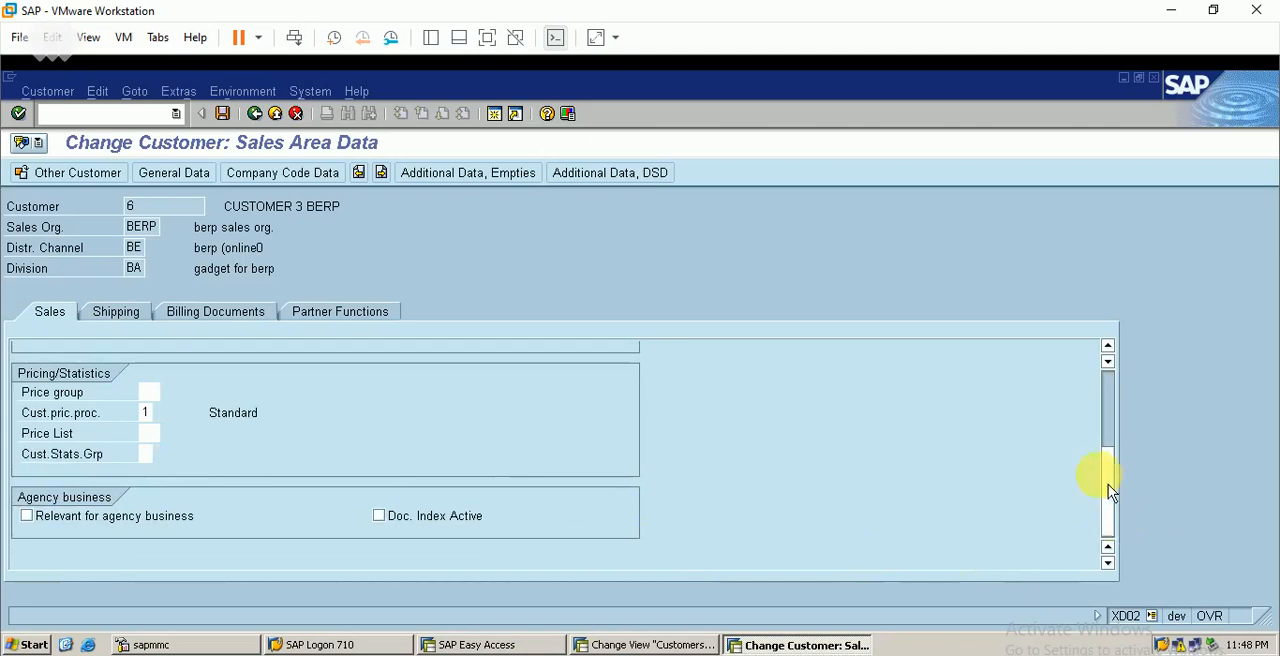
left_click(1117, 386)
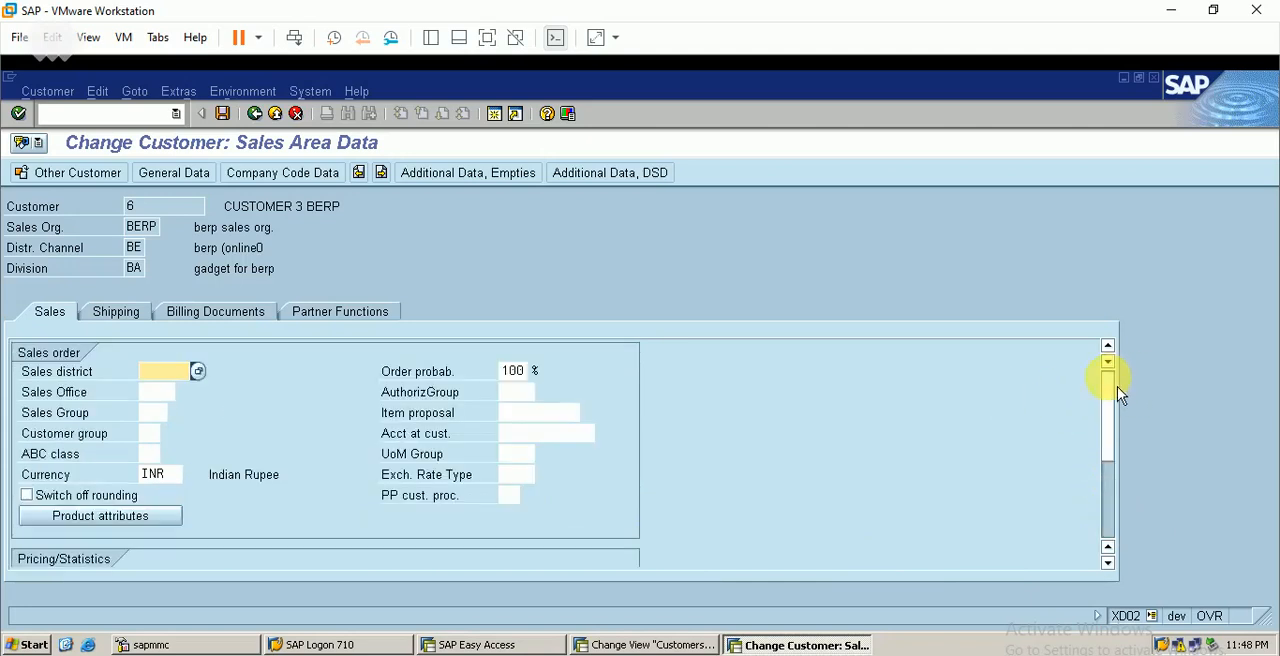
left_click(221, 318)
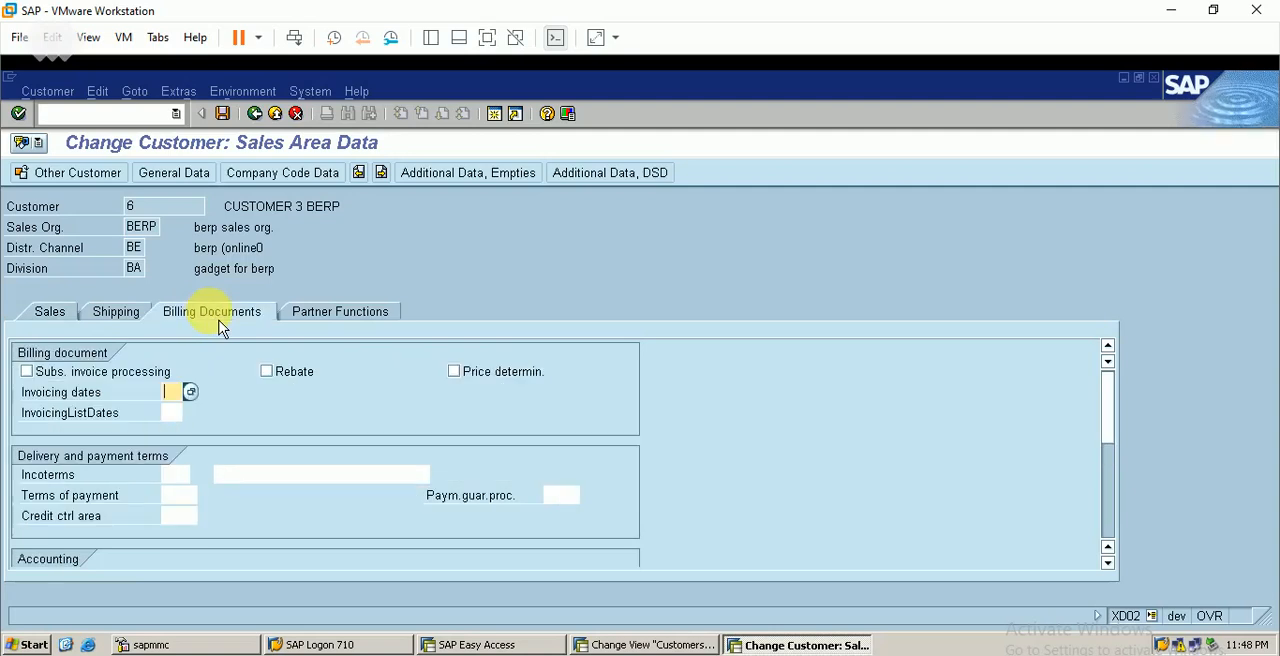
scroll(1118, 572, "down", 3)
left_click(1108, 563)
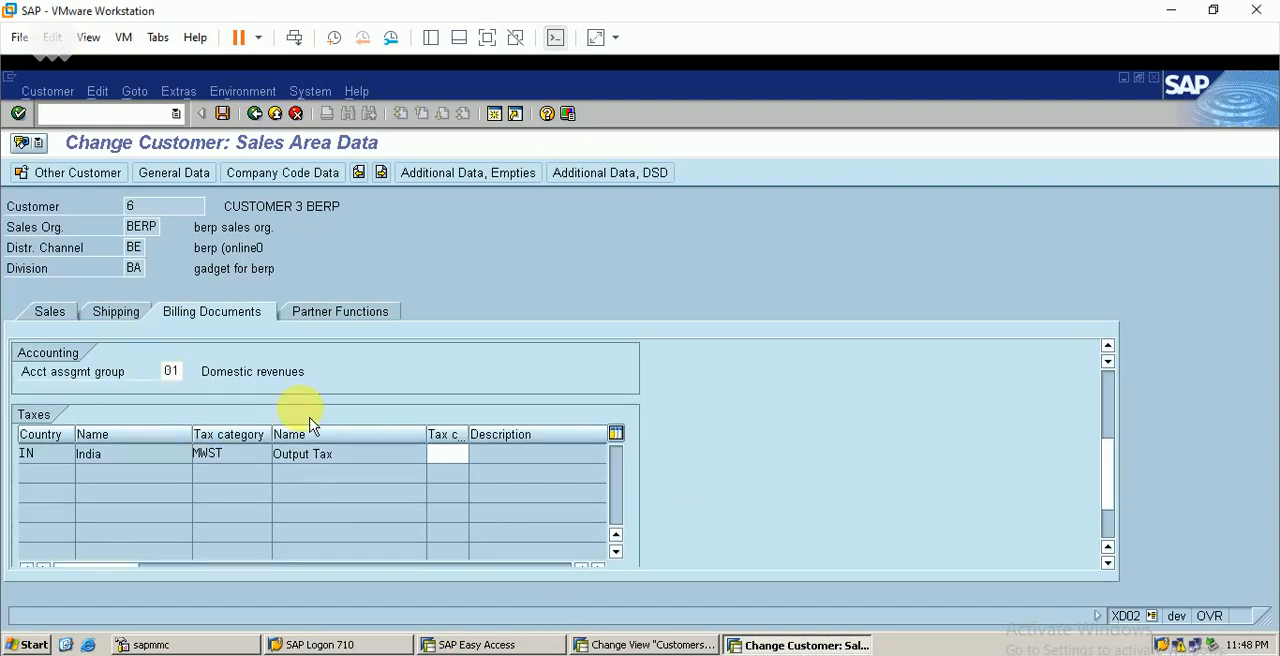
Compare it with the Domestic revenues entry in the customers' account assignment groups customizing, and leave that view
left_click(680, 644)
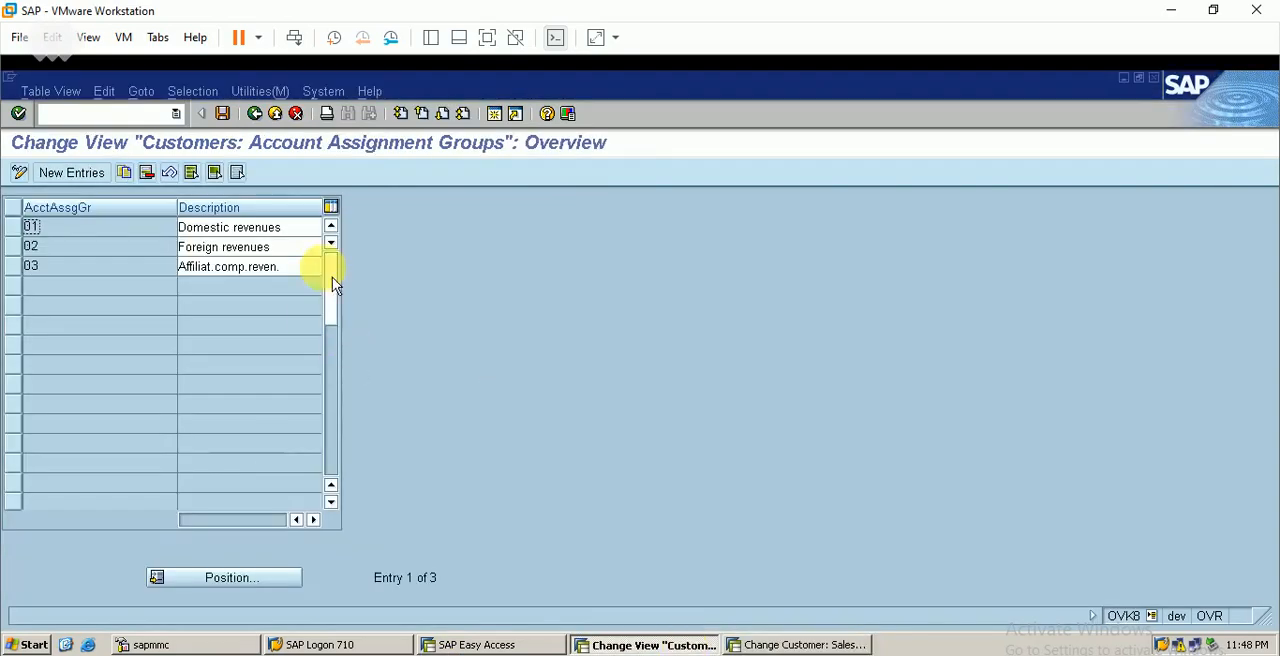
left_click(18, 235)
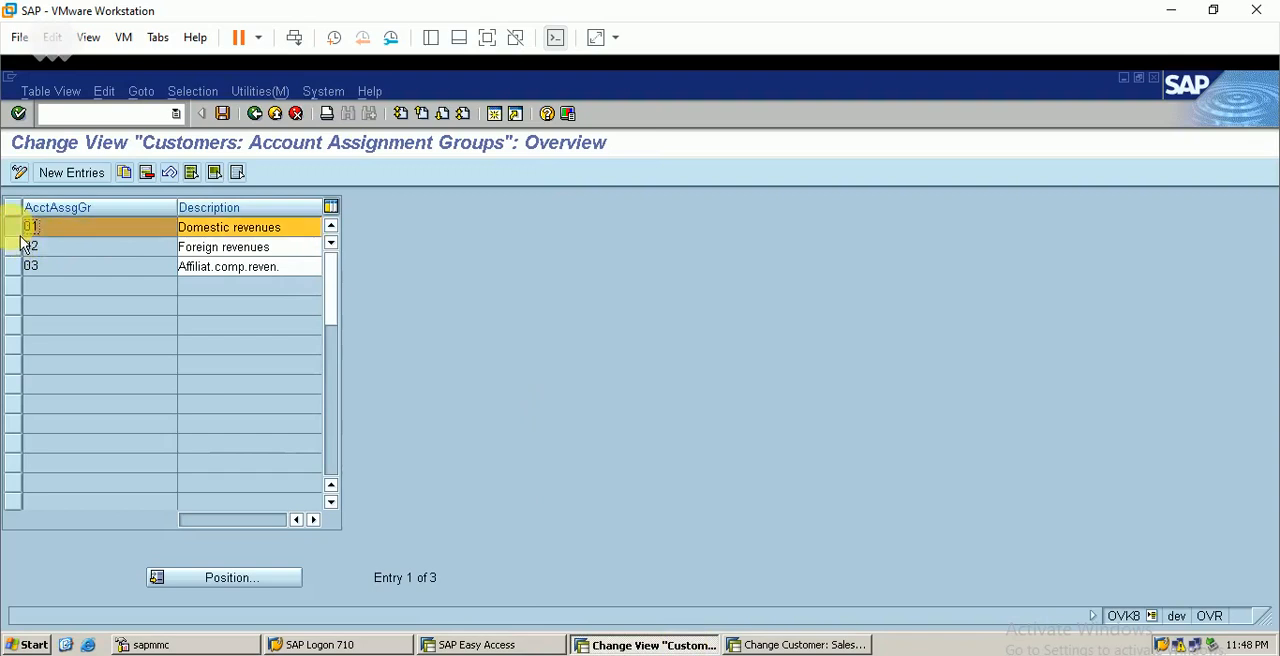
left_click(254, 113)
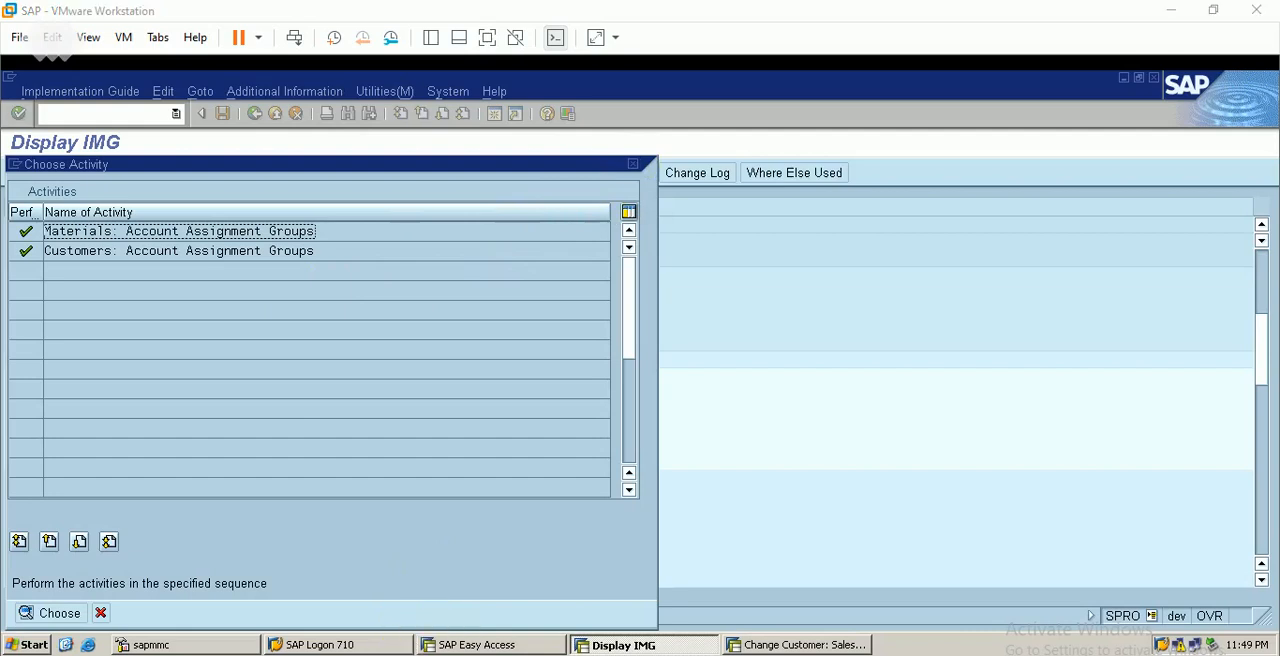
Switch to the SAP SD workbook in Excel, note material account assignment group 3 and customer account assignment group 1, and minimize it
key("alt+Tab")
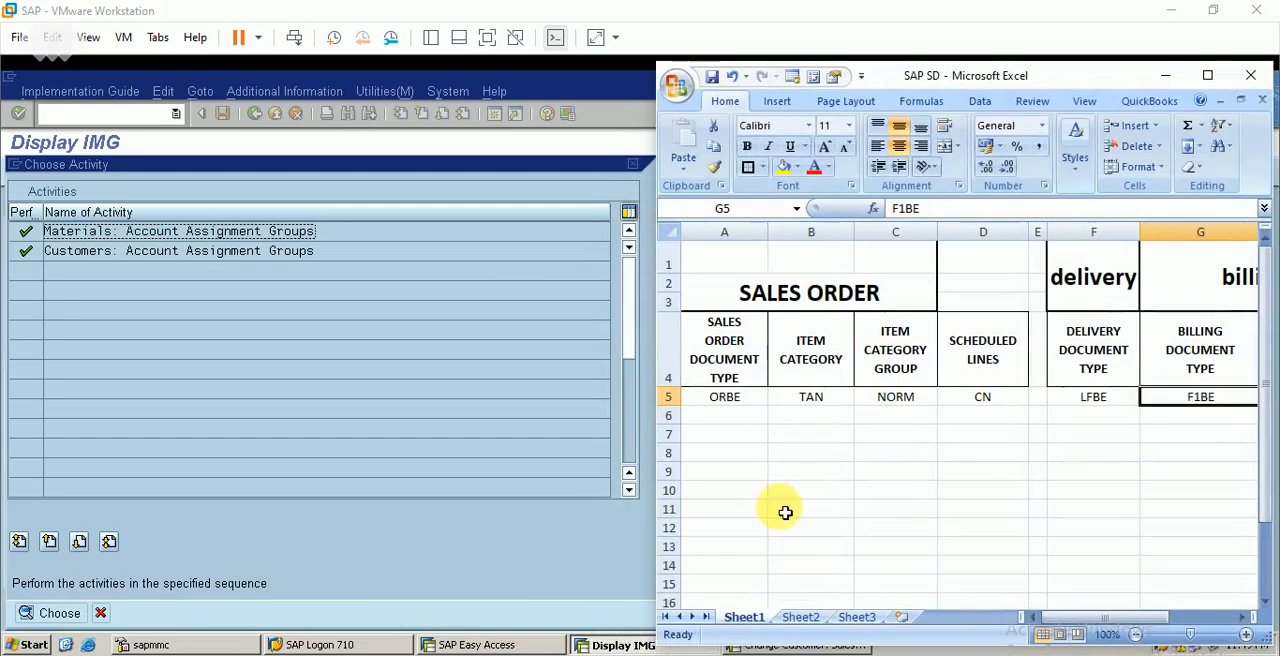
left_click(887, 492)
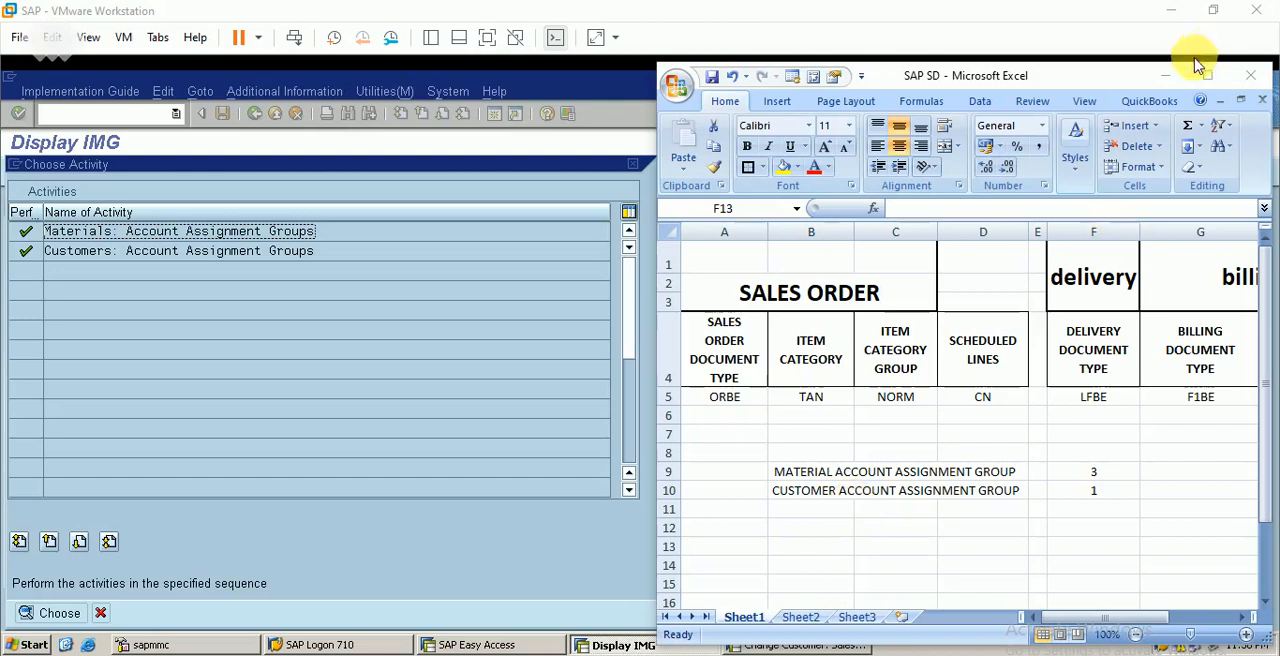
left_click(1165, 75)
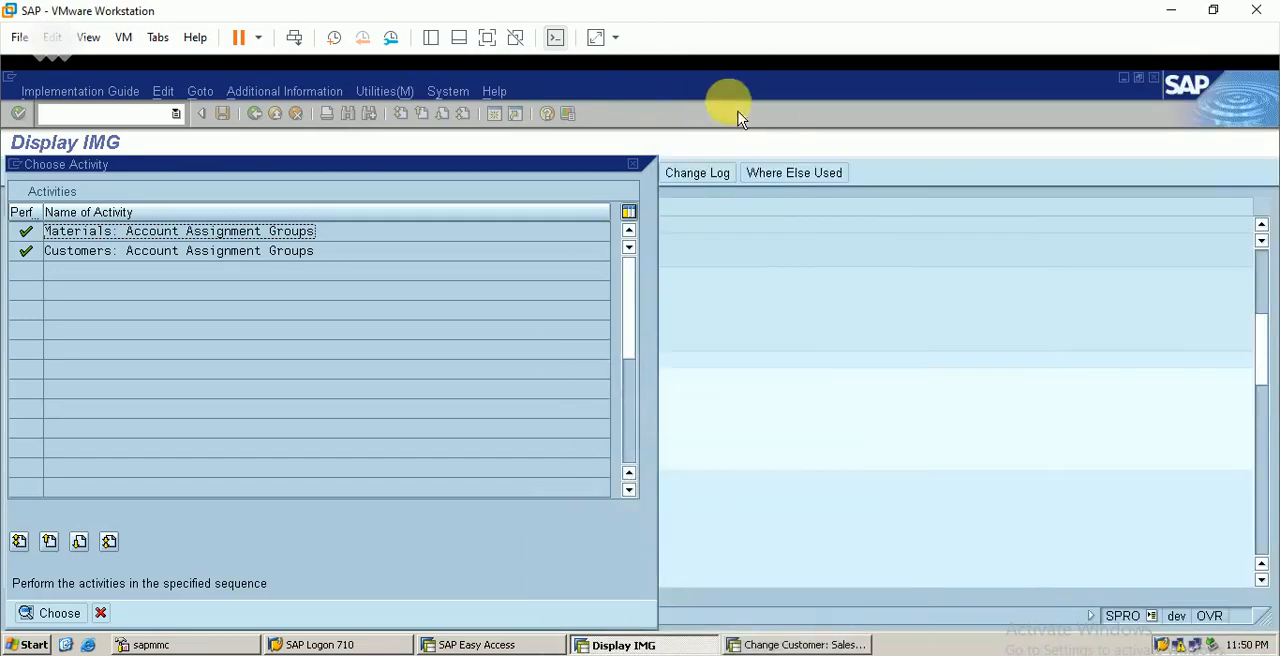
Leave the account assignment group activities and open Assign Account Determination Procedure under Revenue Account Determination
left_click(632, 164)
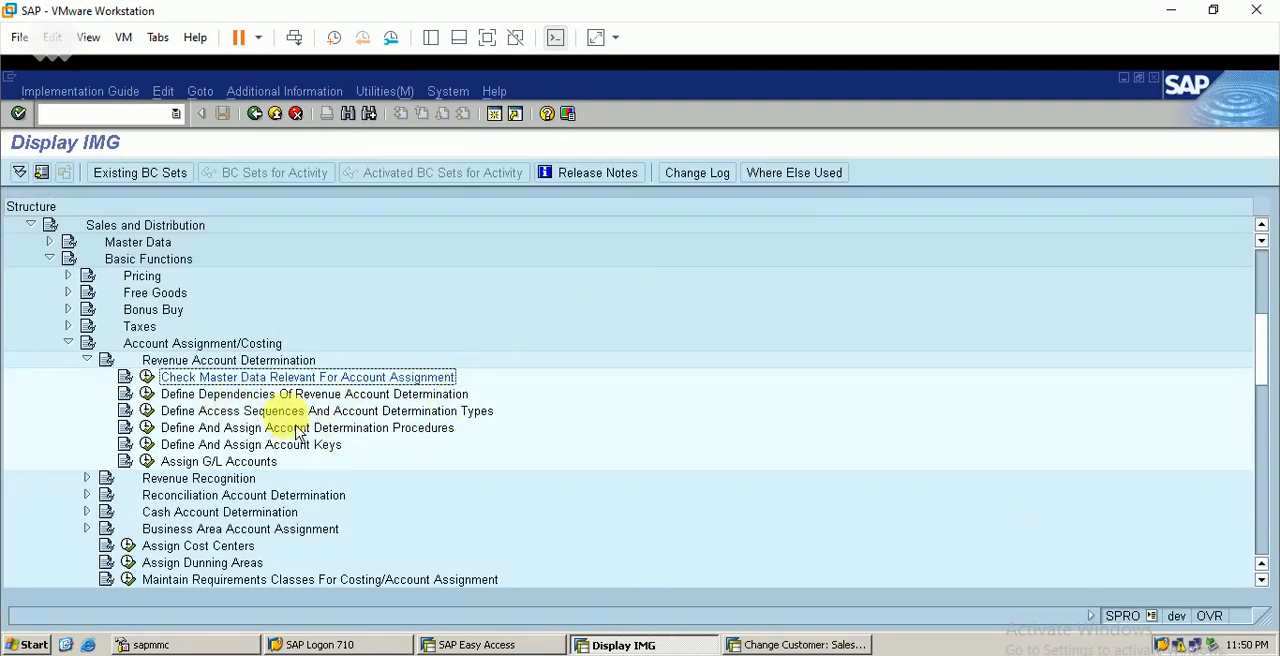
left_click(147, 428)
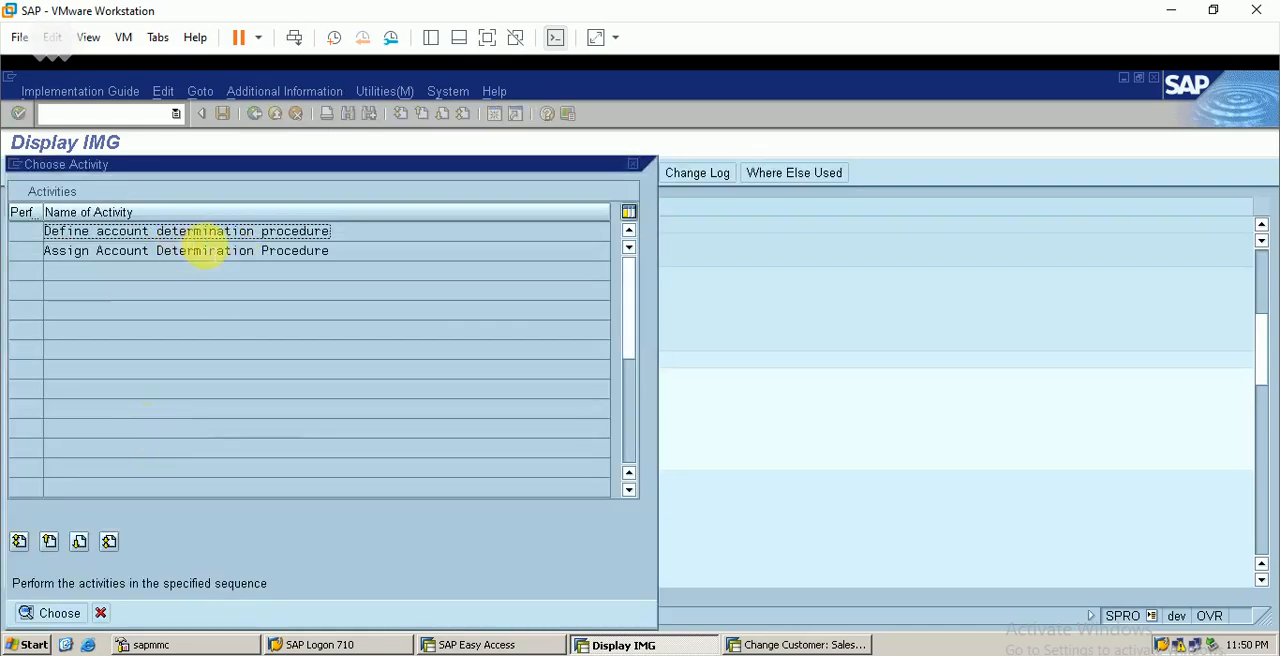
double_click(200, 250)
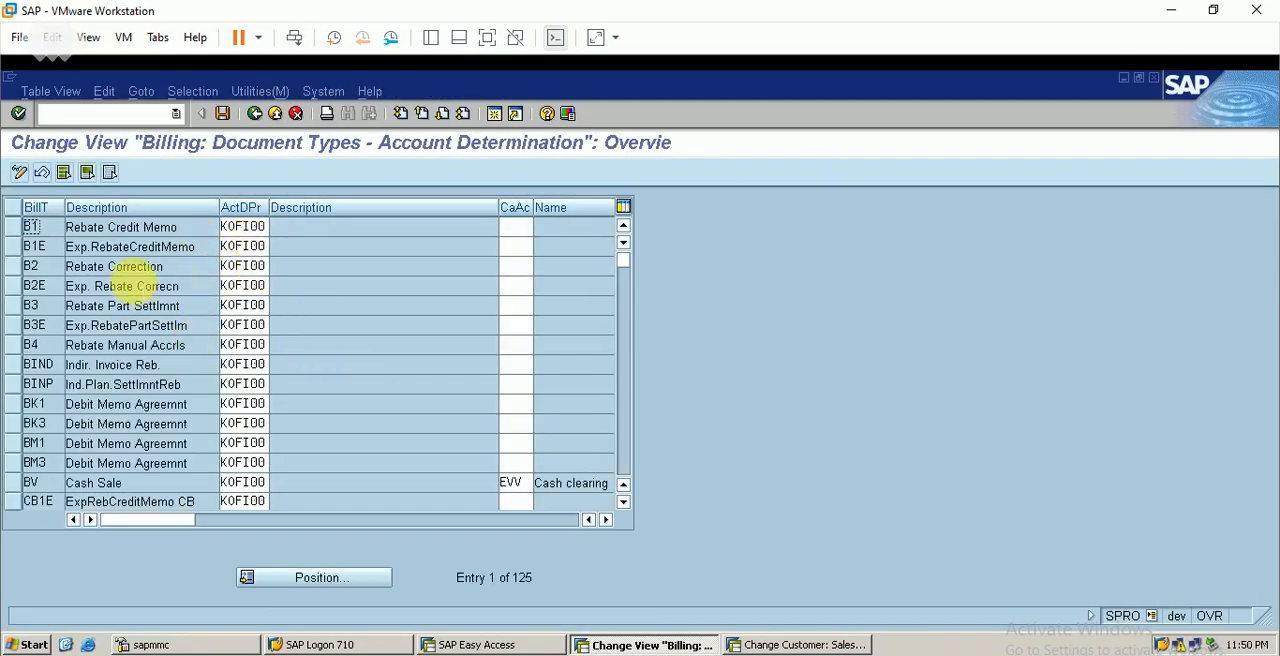
Find billing type F1BE in the list, check its account determination procedure, and return to the implementation guide
left_click(336, 590)
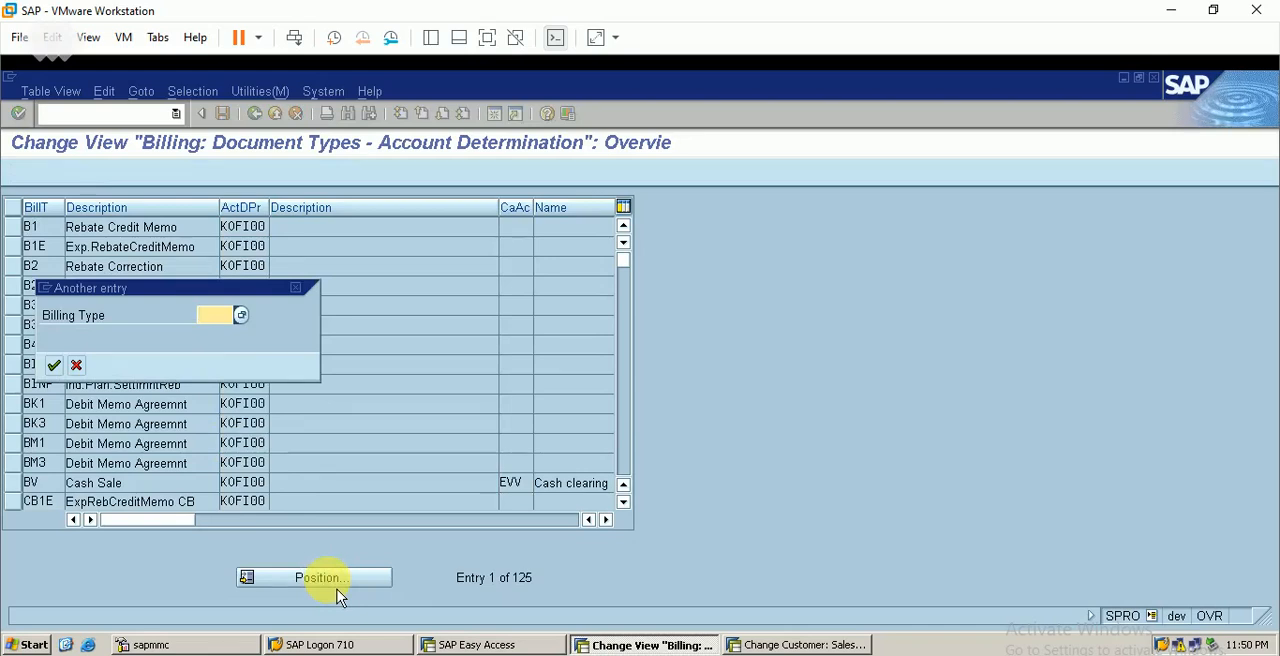
type("f1be")
key("Return")
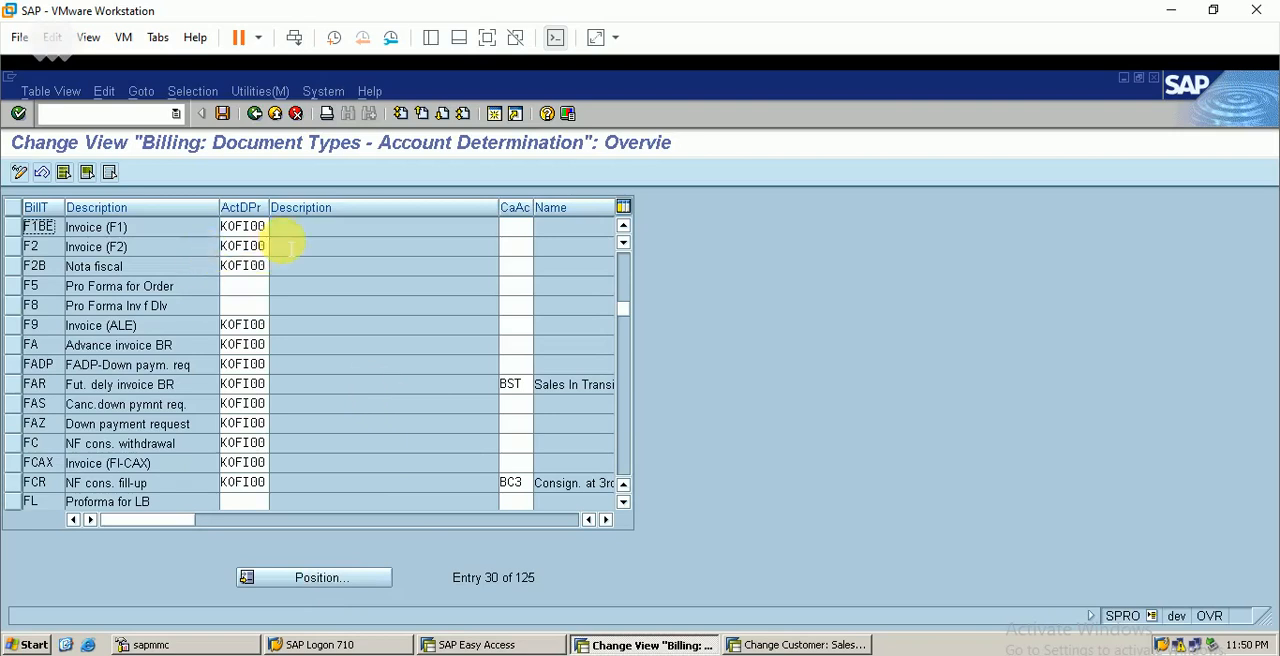
double_click(240, 246)
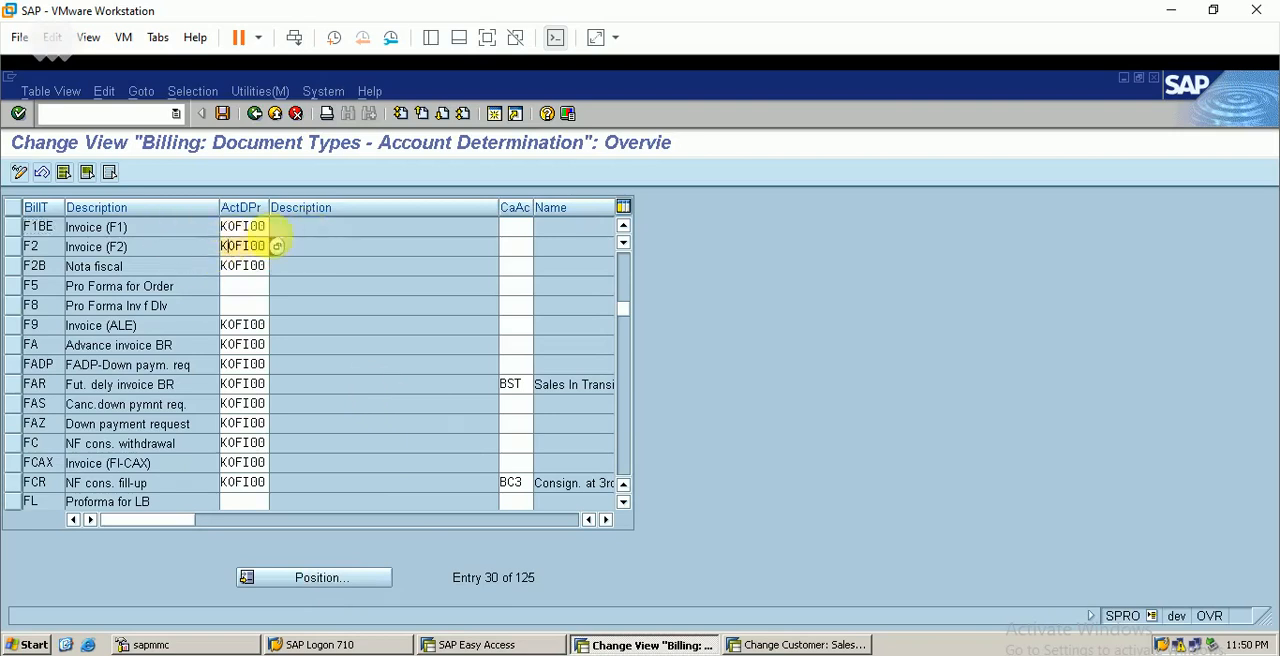
left_click(300, 244)
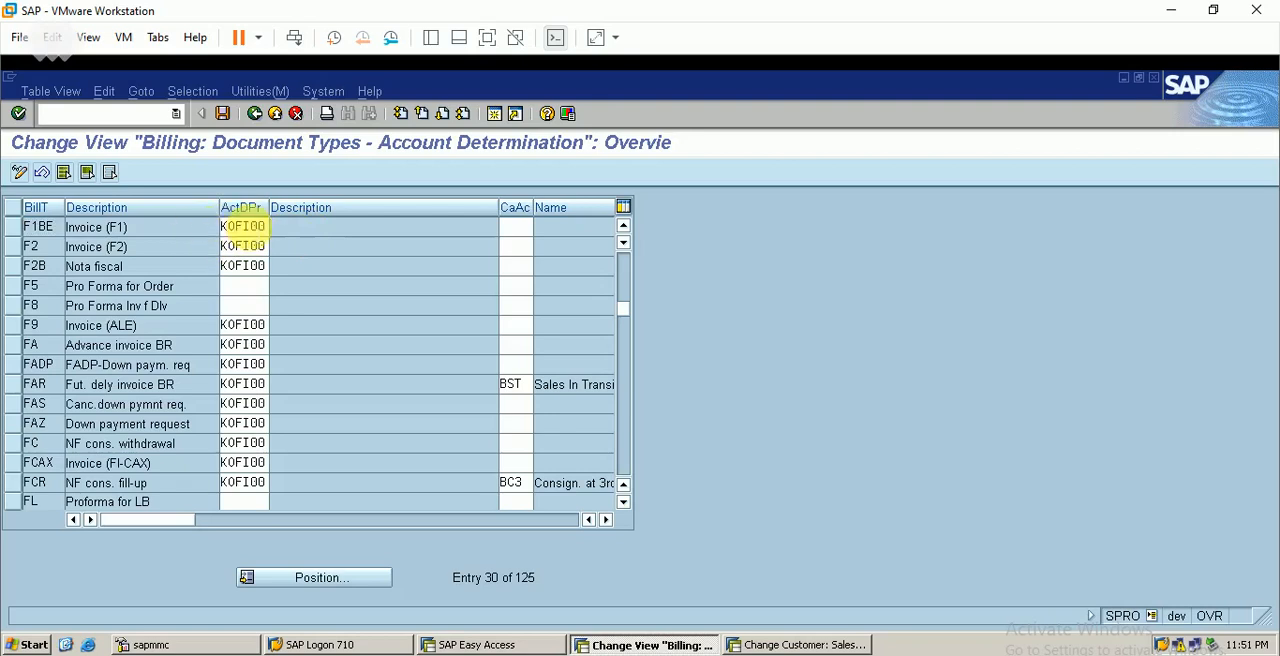
left_click(258, 112)
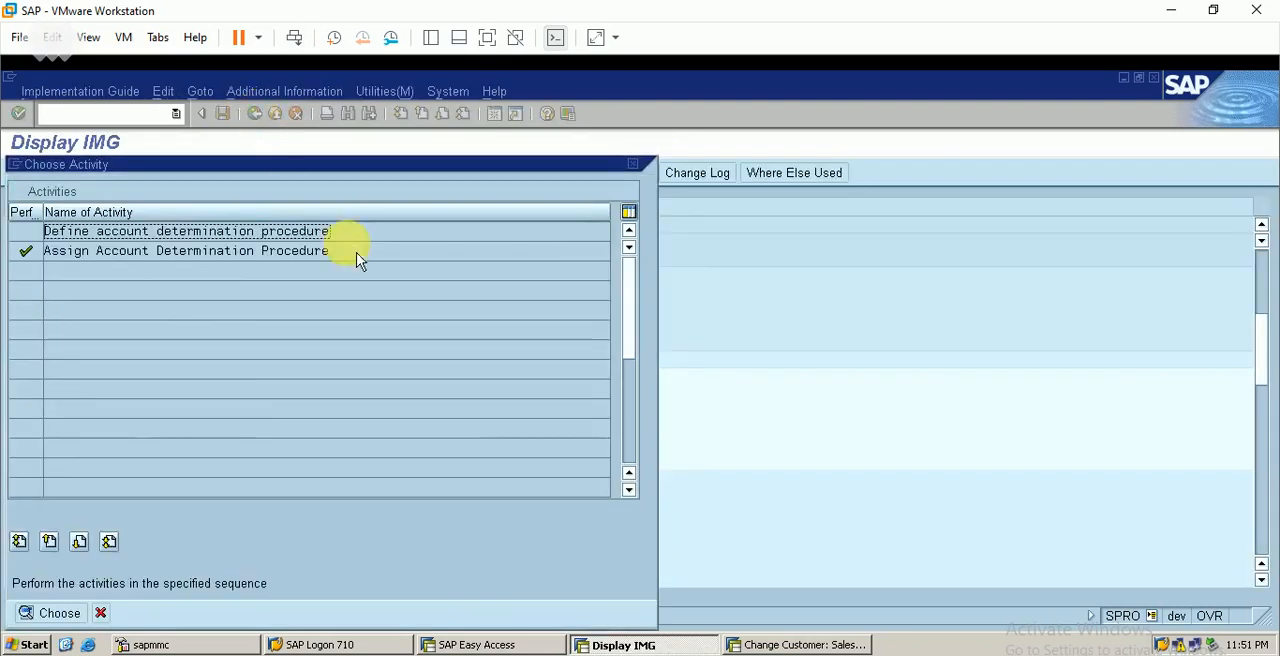
left_click(642, 170)
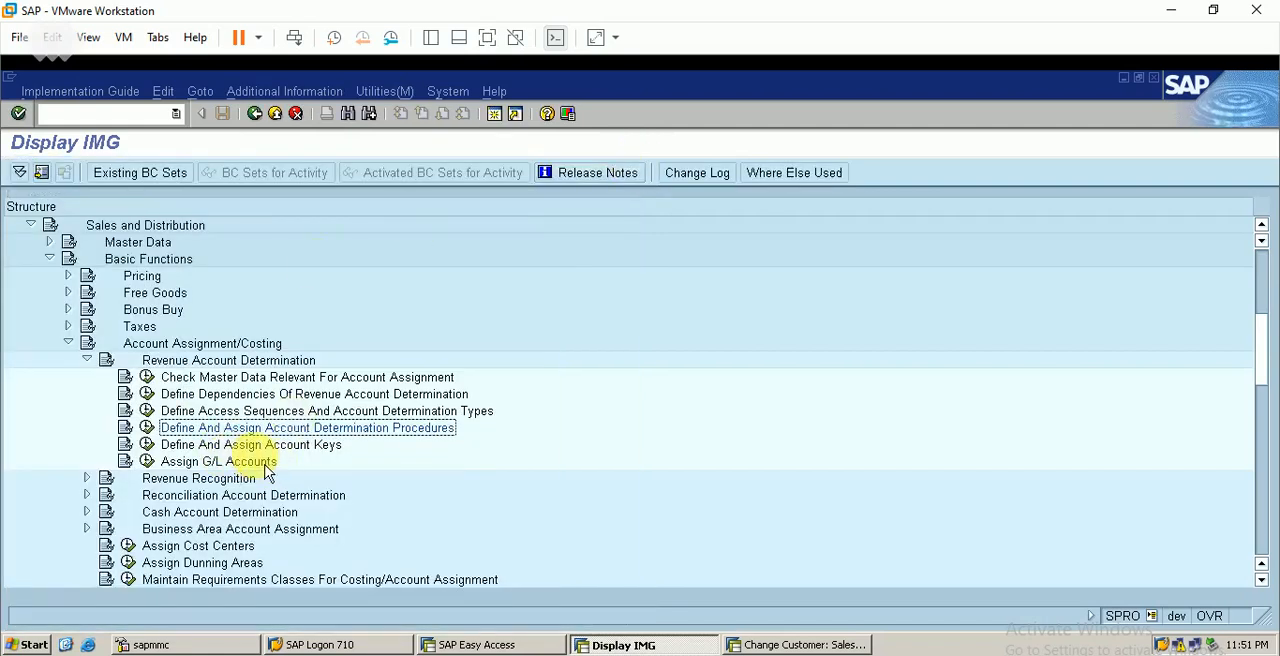
Review the account keys assigned to the condition types of pricing procedure BERP, including the accruals columns, and return to the implementation guide
left_click(150, 450)
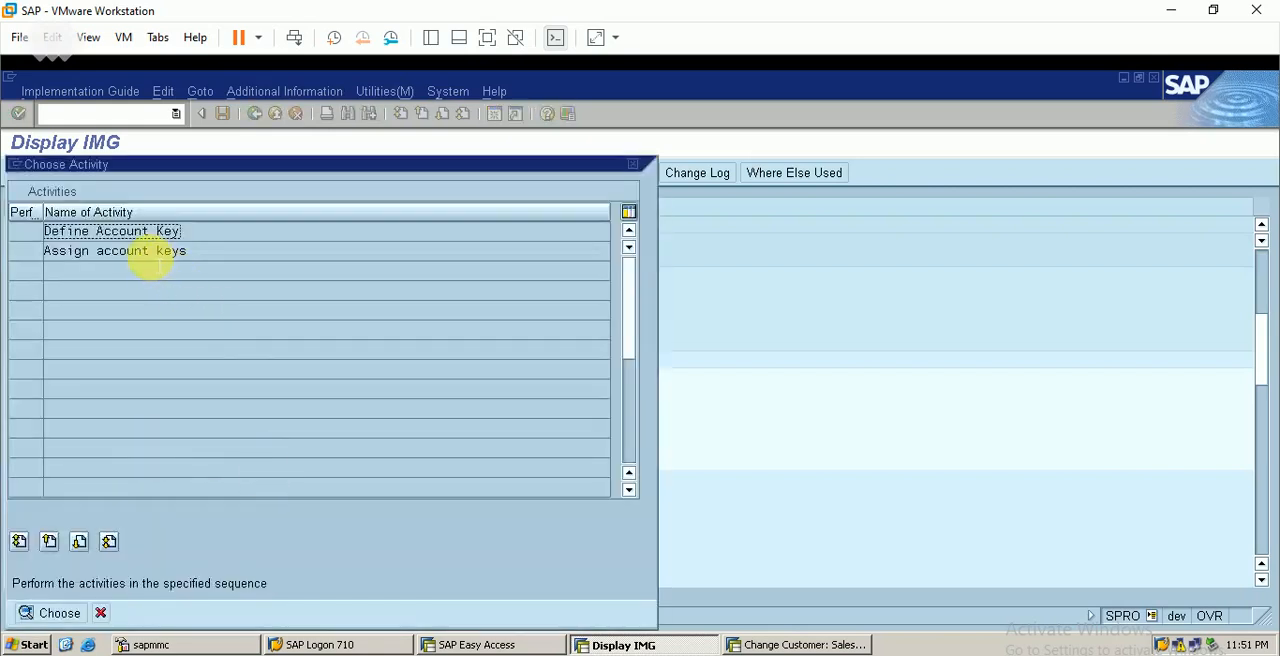
double_click(150, 251)
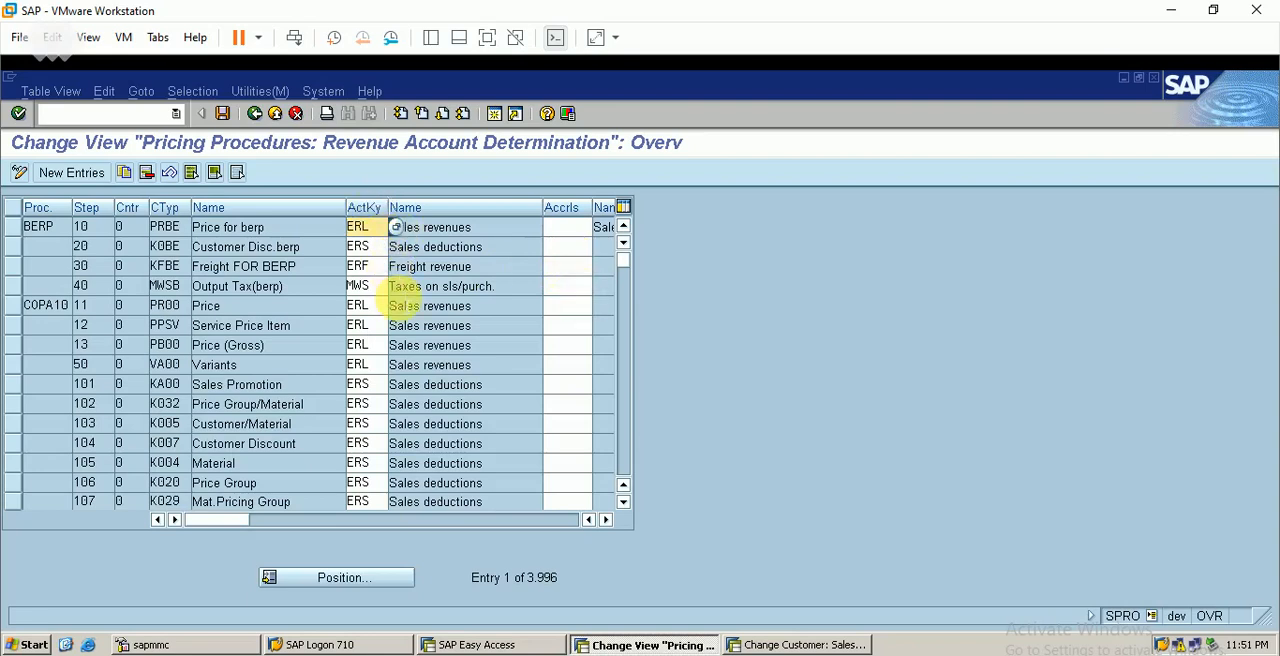
left_click(617, 524)
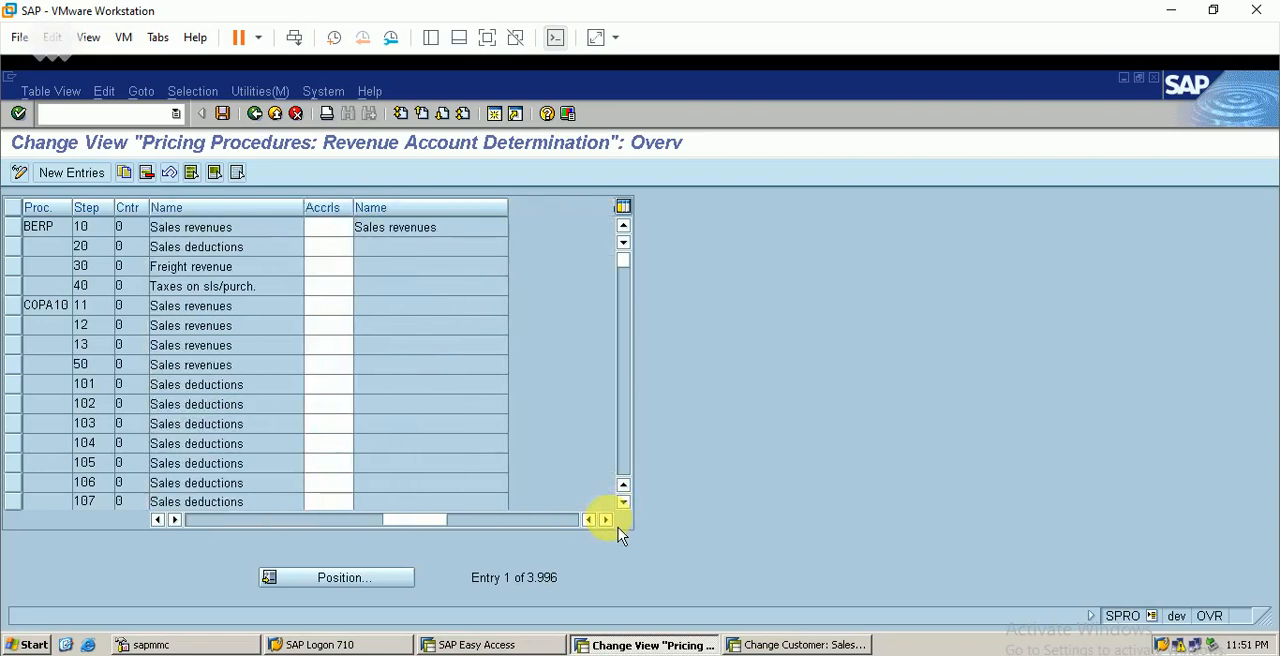
left_click(346, 524)
left_click(236, 522)
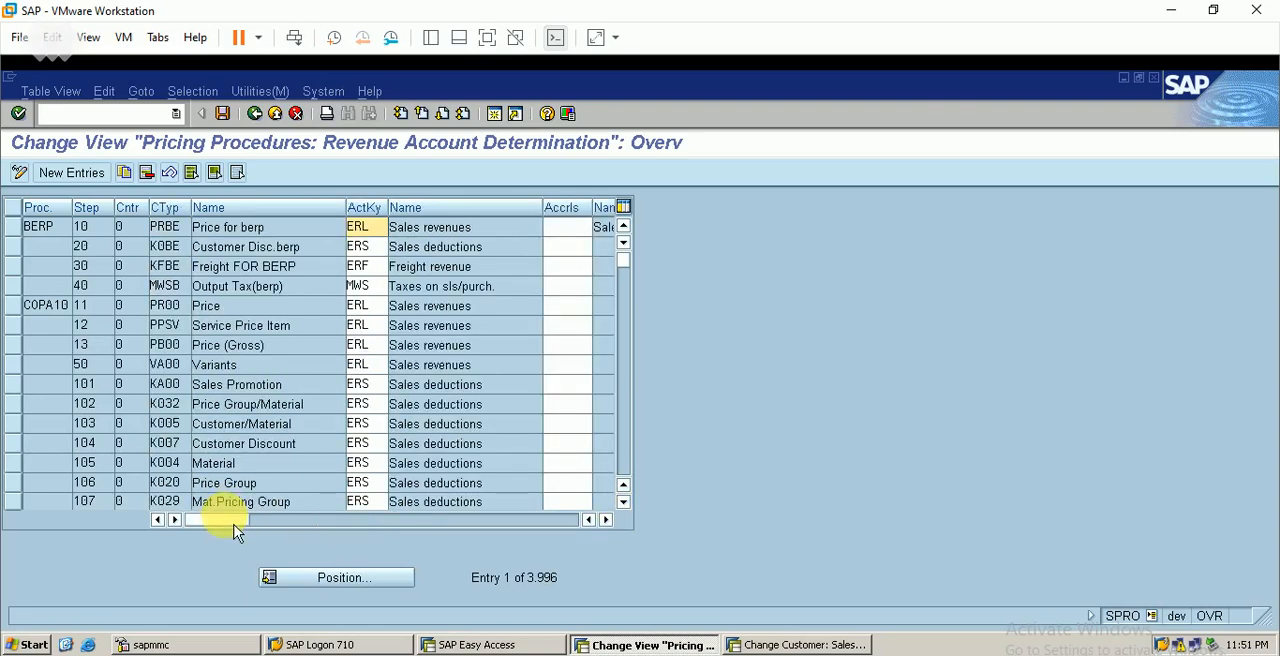
left_click(256, 118)
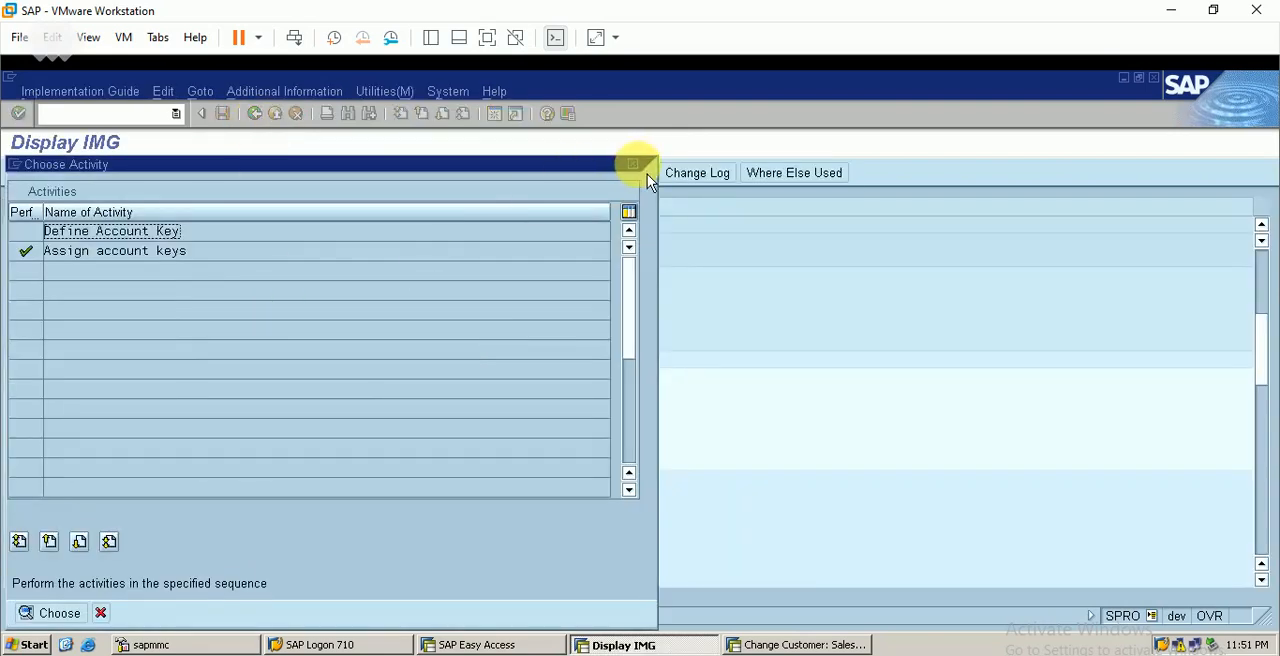
left_click(645, 172)
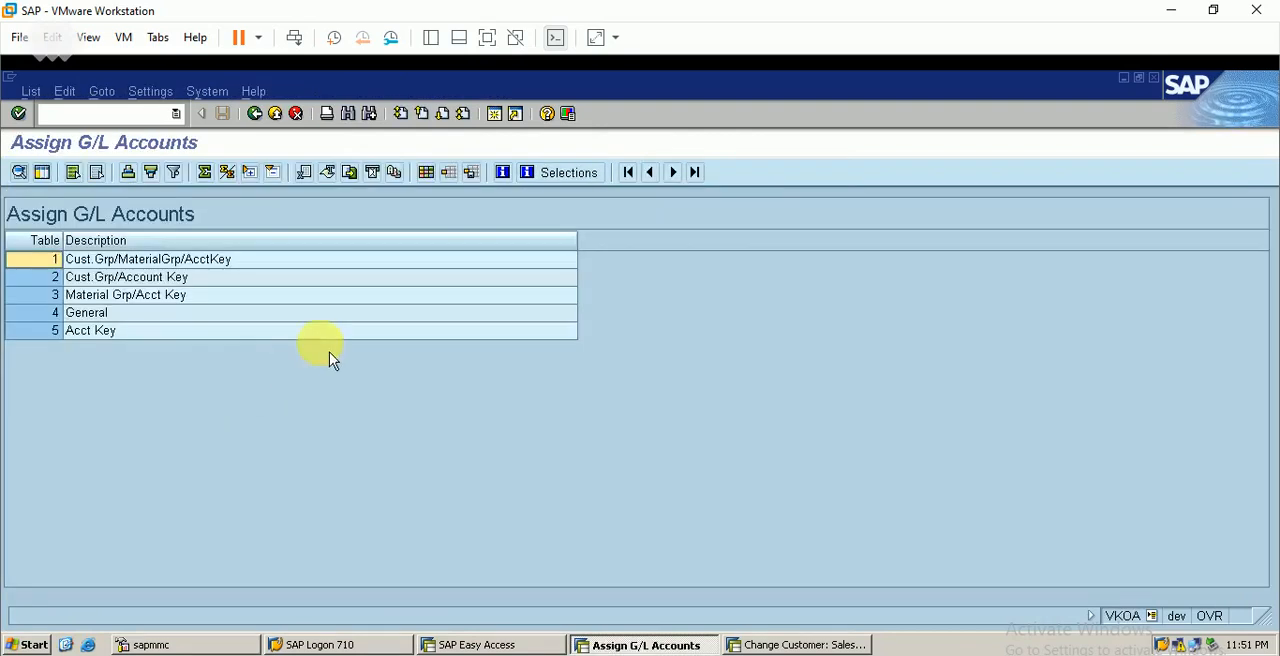
Open the Cust.Grp/MaterialGrp/AcctKey table of the G/L account assignments
left_click(45, 262)
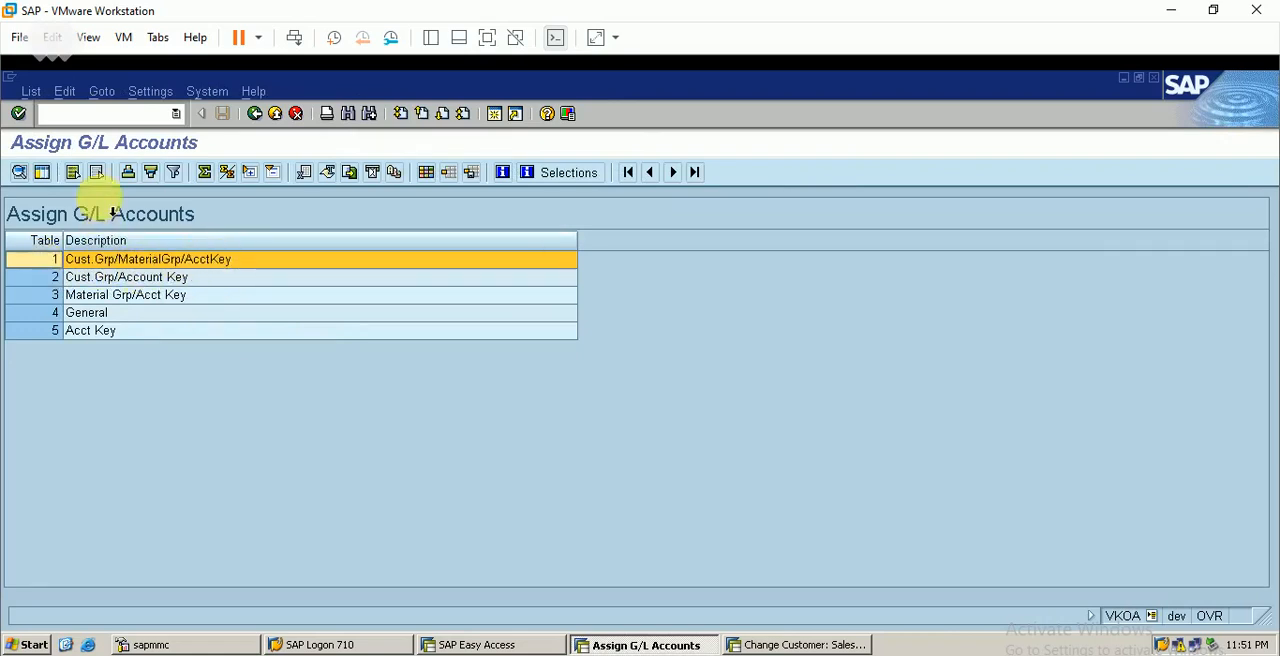
left_click(19, 172)
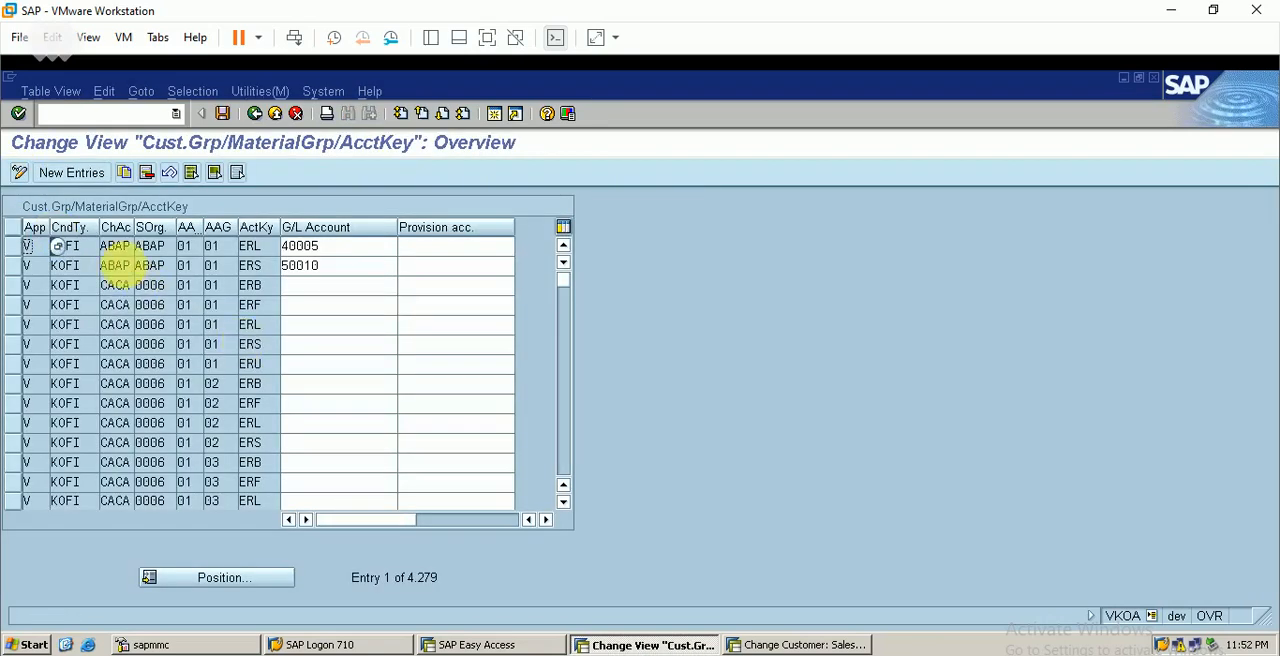
left_click(15, 246)
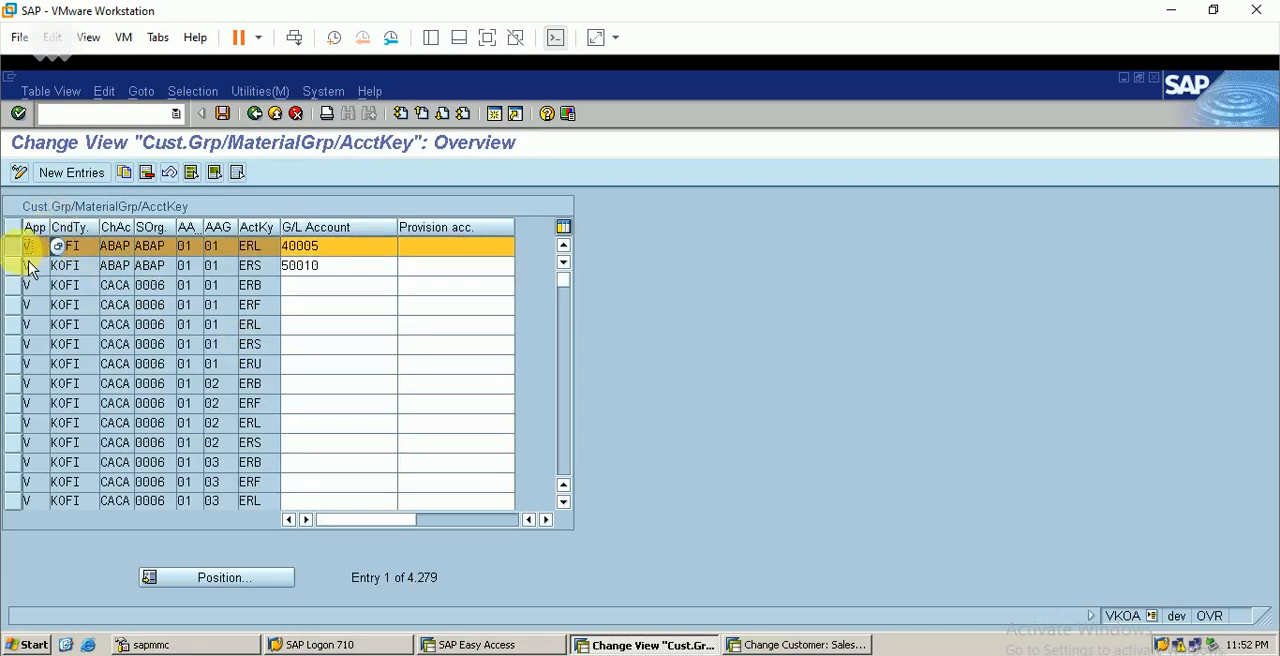
left_click(20, 247)
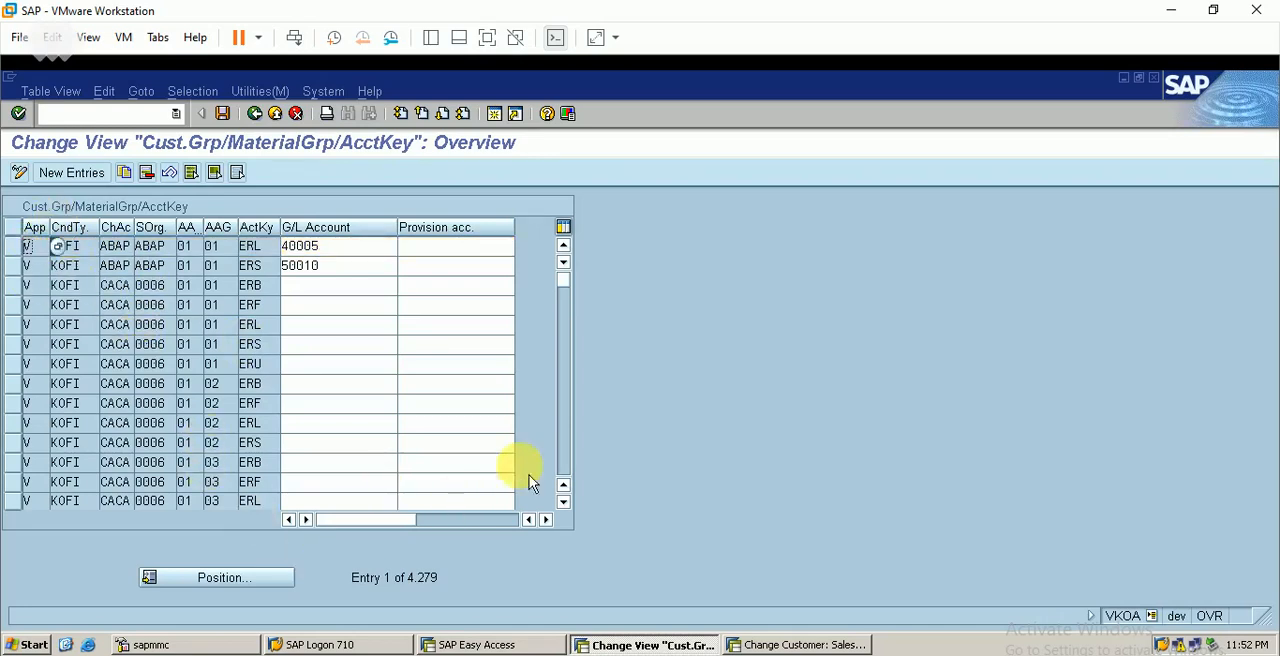
Copy the ERL and ERS entries of chart of accounts CACA, sales organization 3110, groups 03 and 02, as templates for new entries
scroll(571, 454, "down", 4)
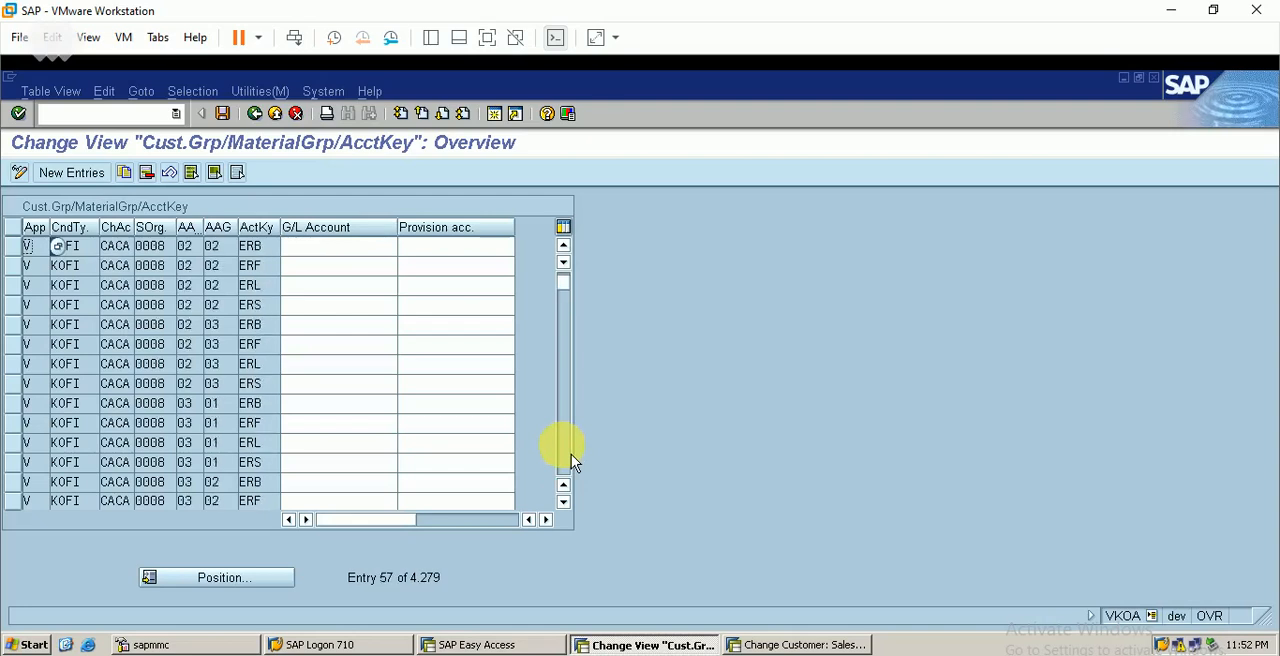
scroll(571, 454, "down", 6)
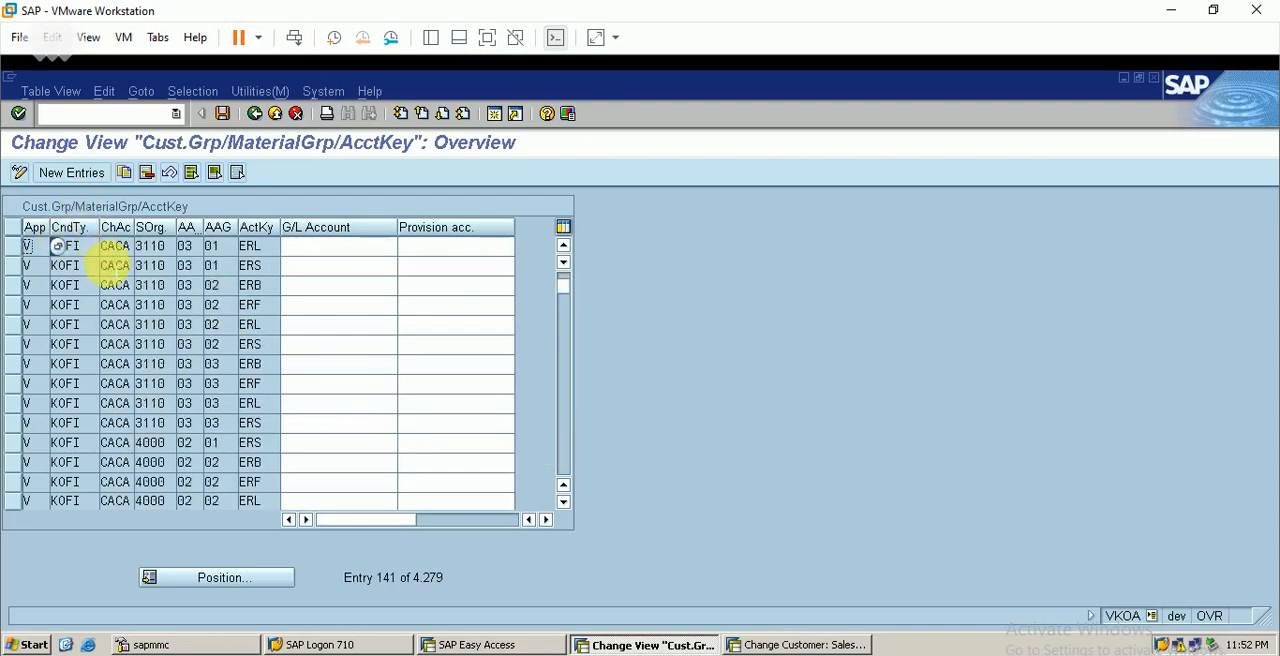
left_click(19, 328)
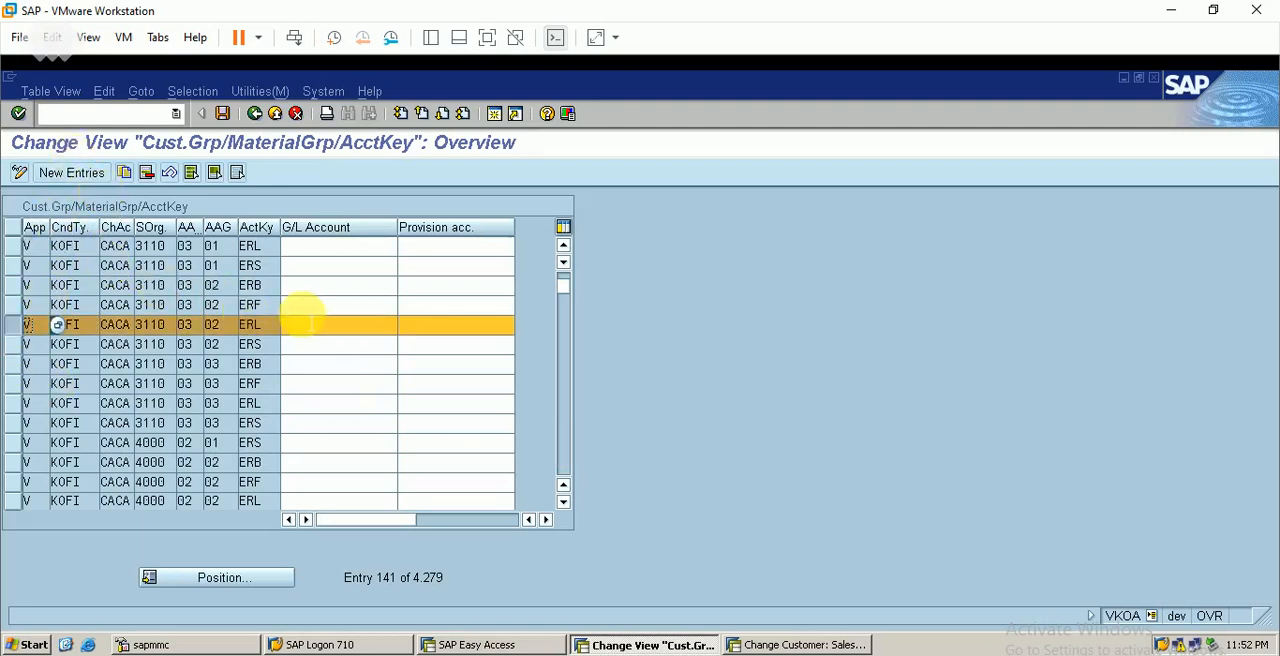
left_click(17, 345)
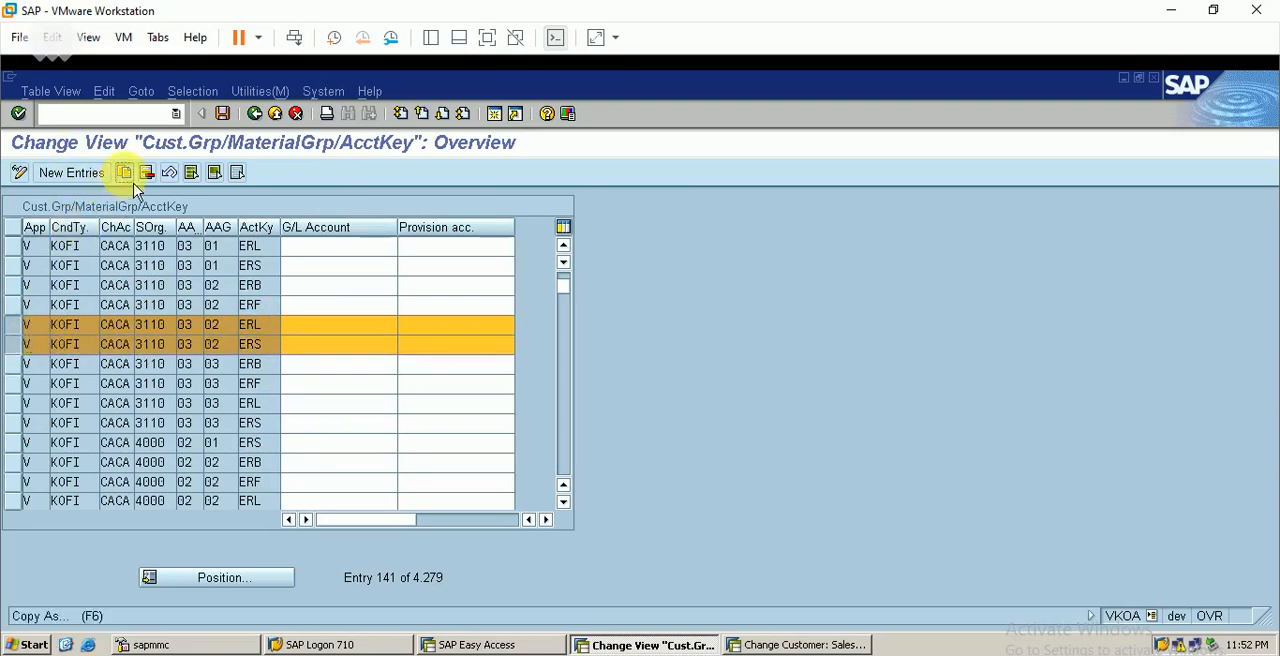
left_click(124, 172)
Set the chart of accounts to berp in both copied entries
left_click(126, 247)
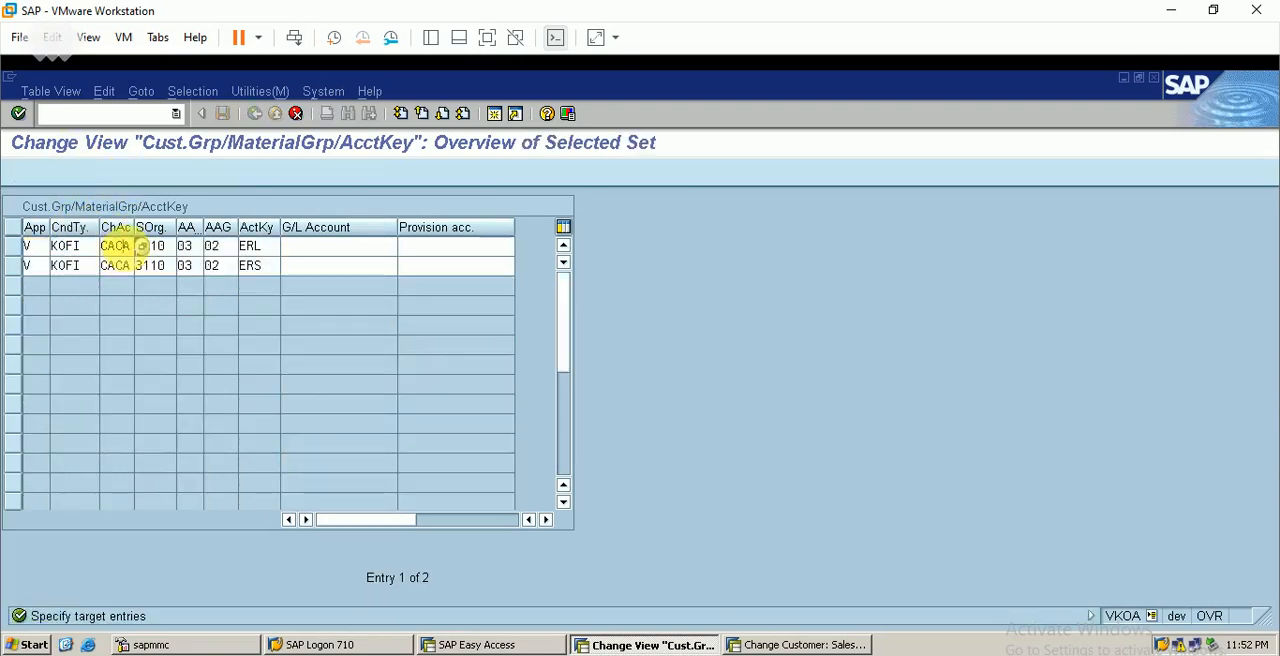
key("BackSpace")
key("BackSpace")
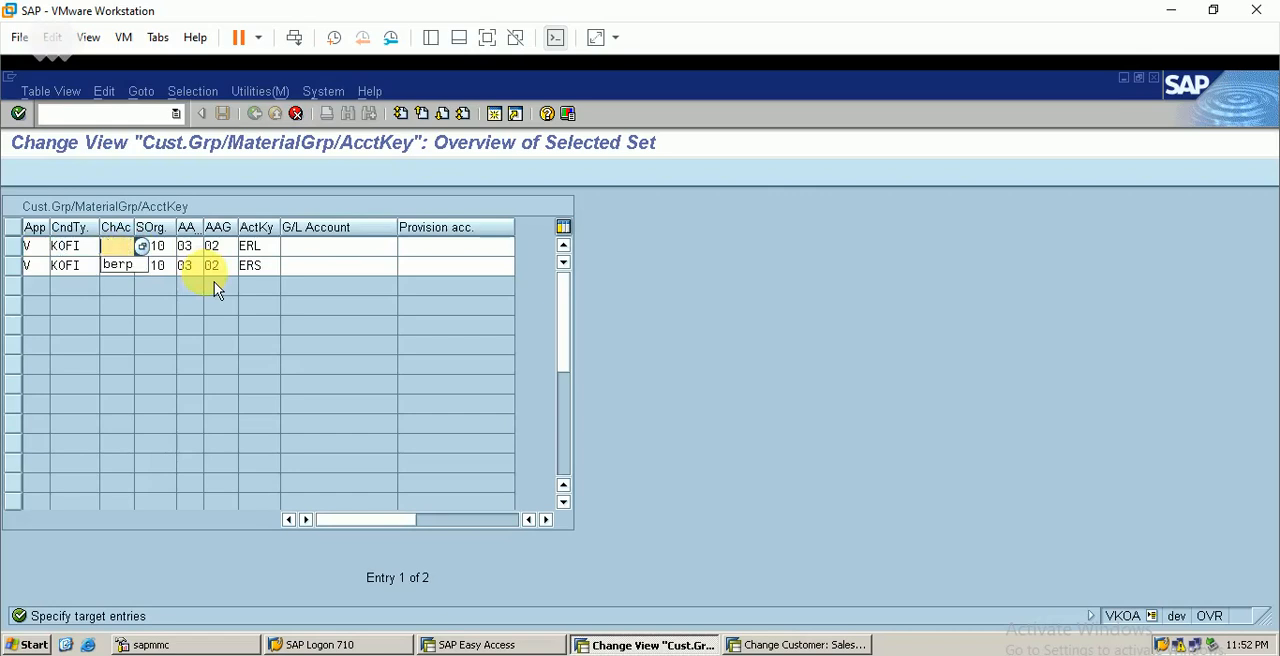
type("berp")
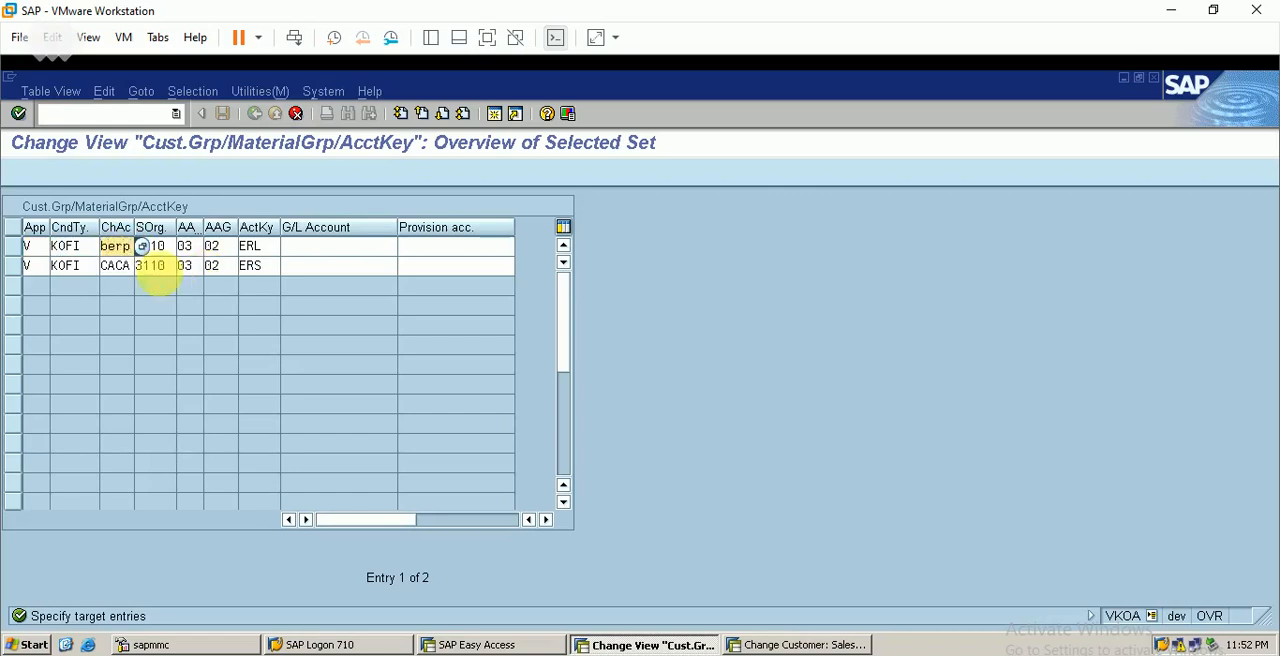
left_click(120, 268)
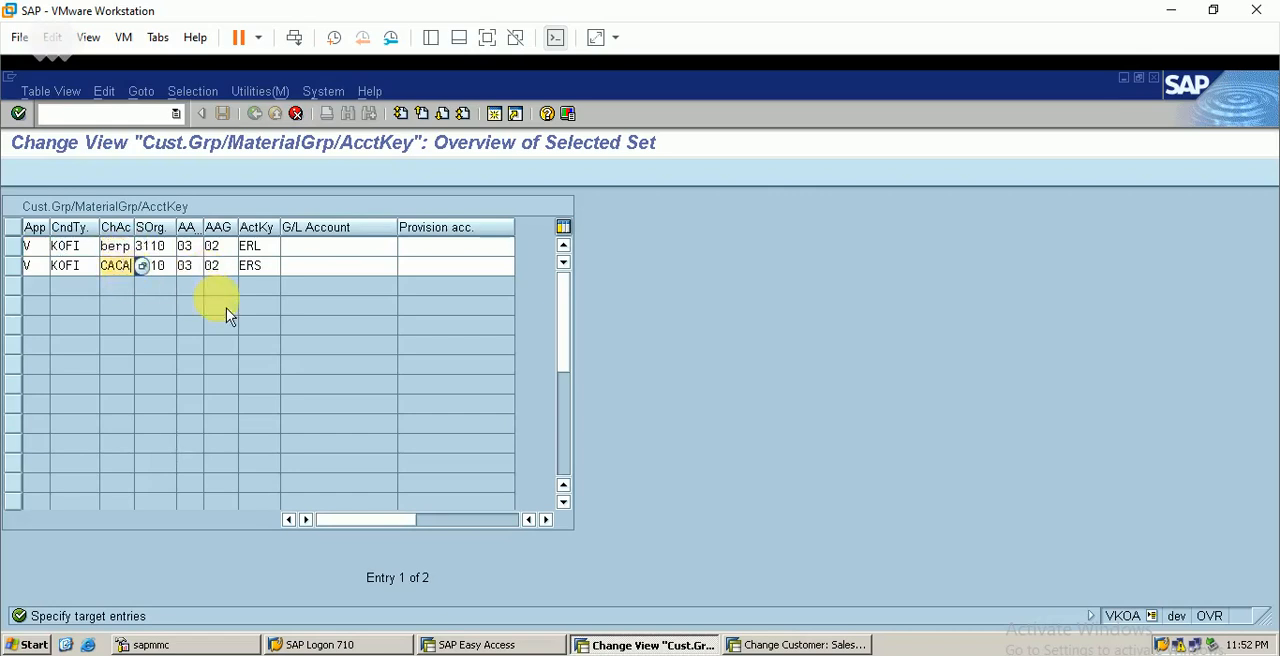
key("BackSpace")
type("berp")
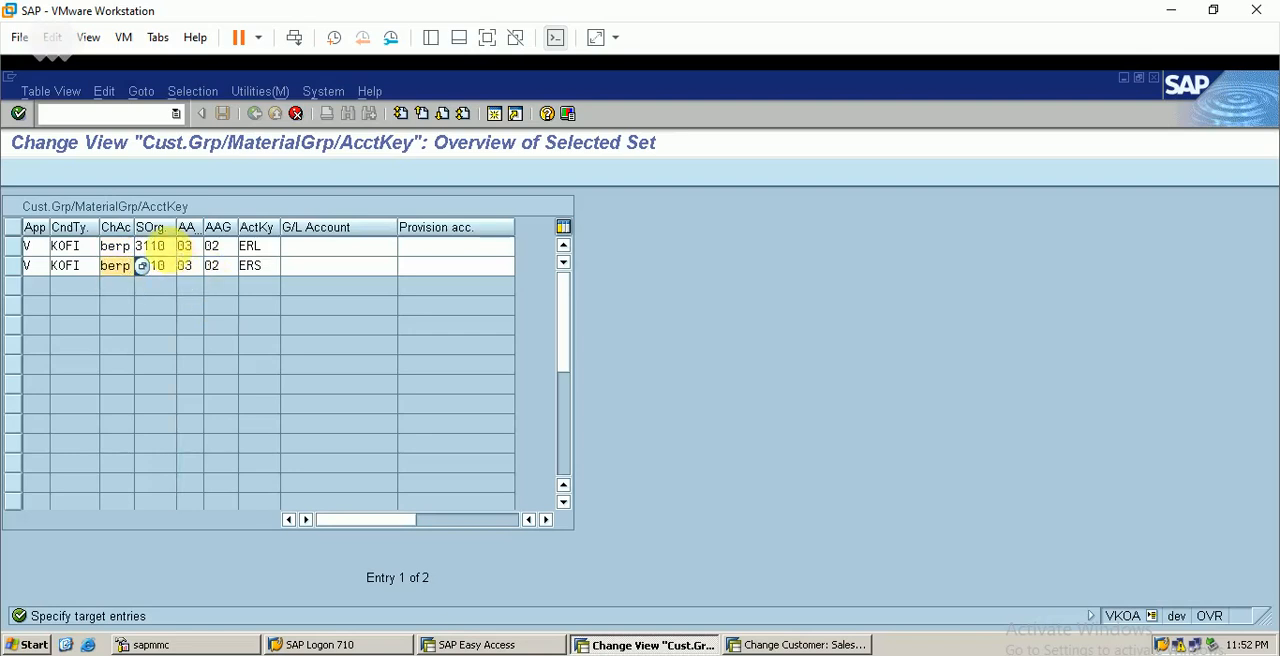
Set the sales organization to berp in both copied entries
left_click(169, 249)
key("BackSpace")
key("BackSpace")
key("BackSpace")
key("BackSpace")
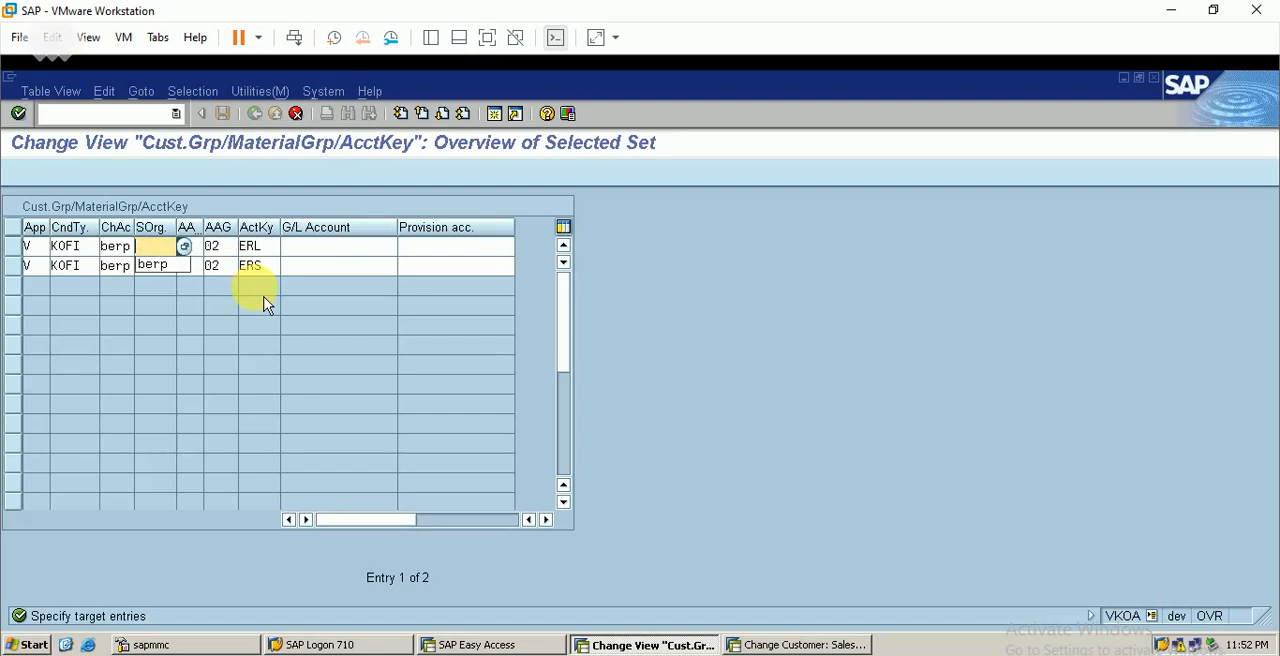
type("berp")
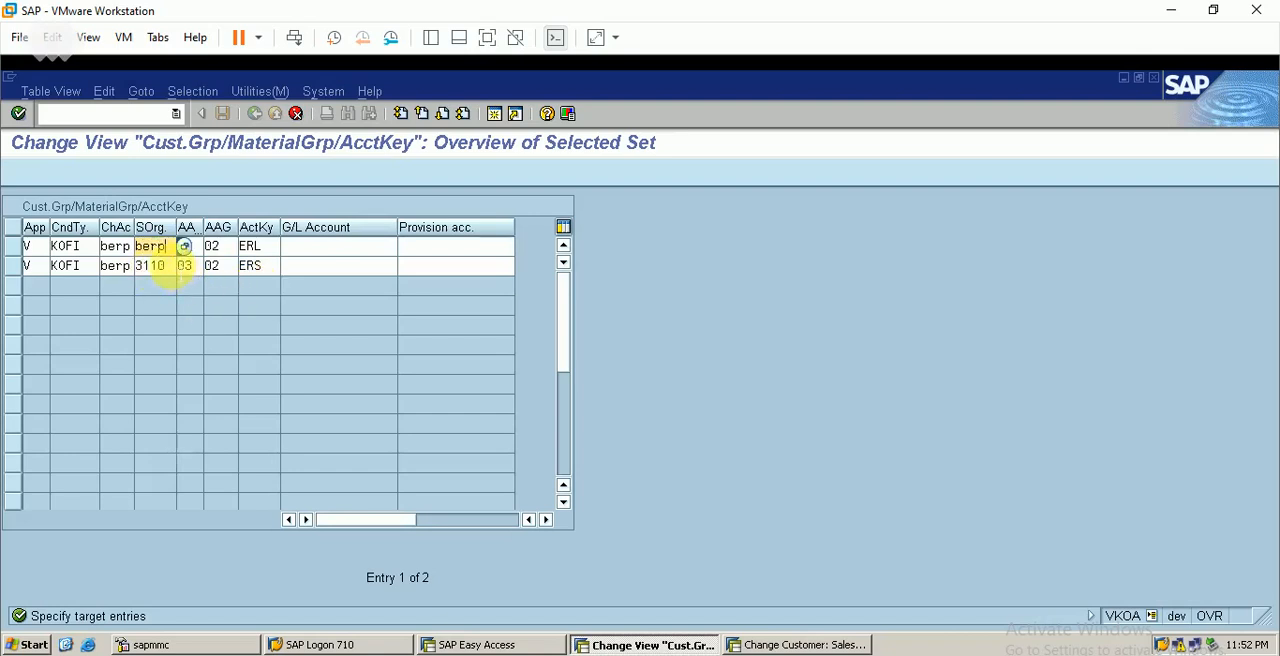
left_click(168, 265)
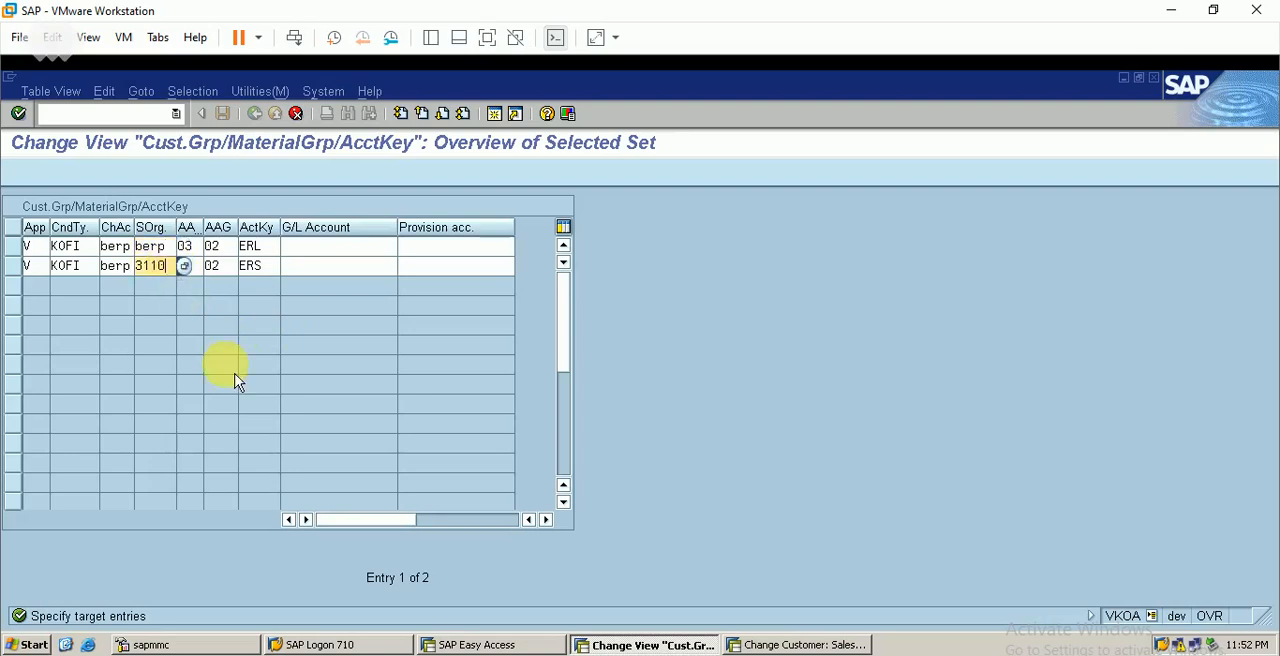
key("BackSpace")
key("BackSpace")
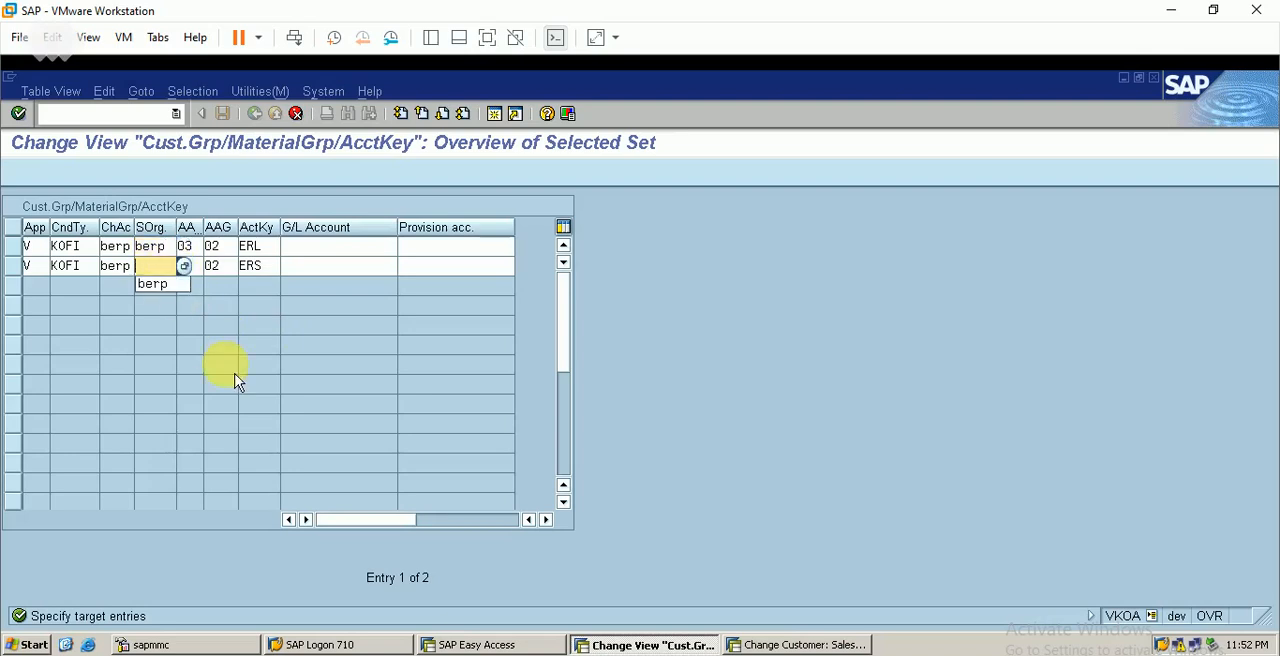
type("berp")
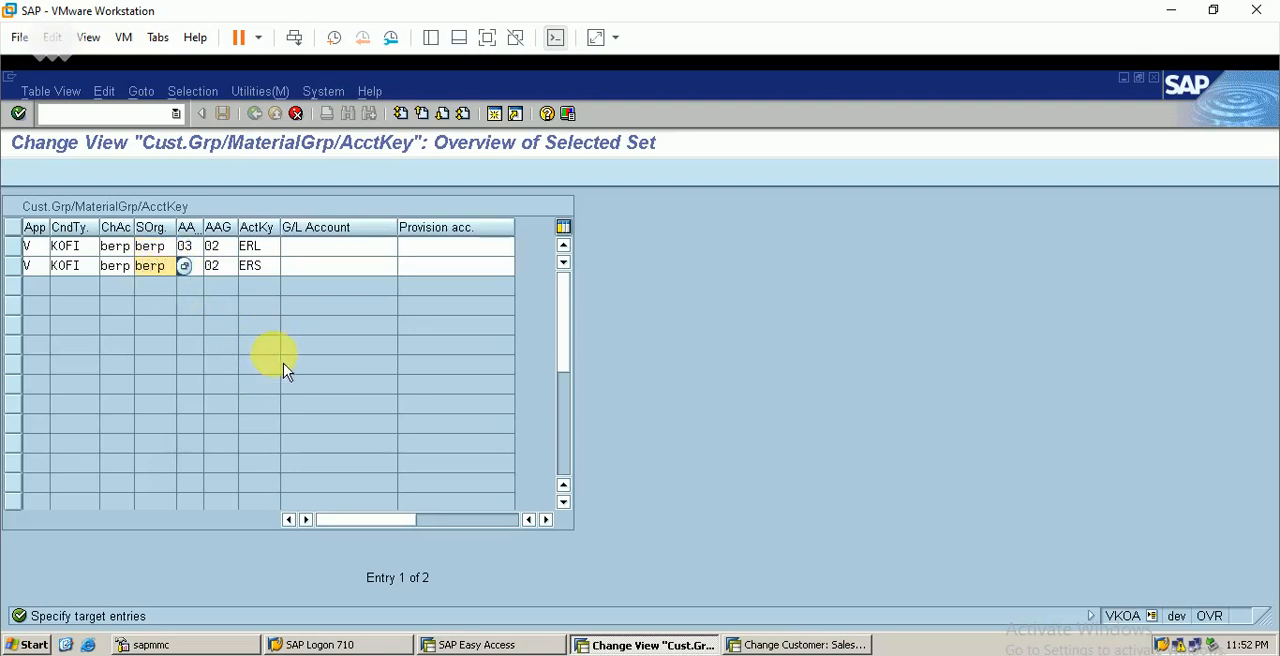
Set the ERL entry's customer account assignment group to 01 and material group to 03, checking both against the SAP SD workbook
left_click(229, 245)
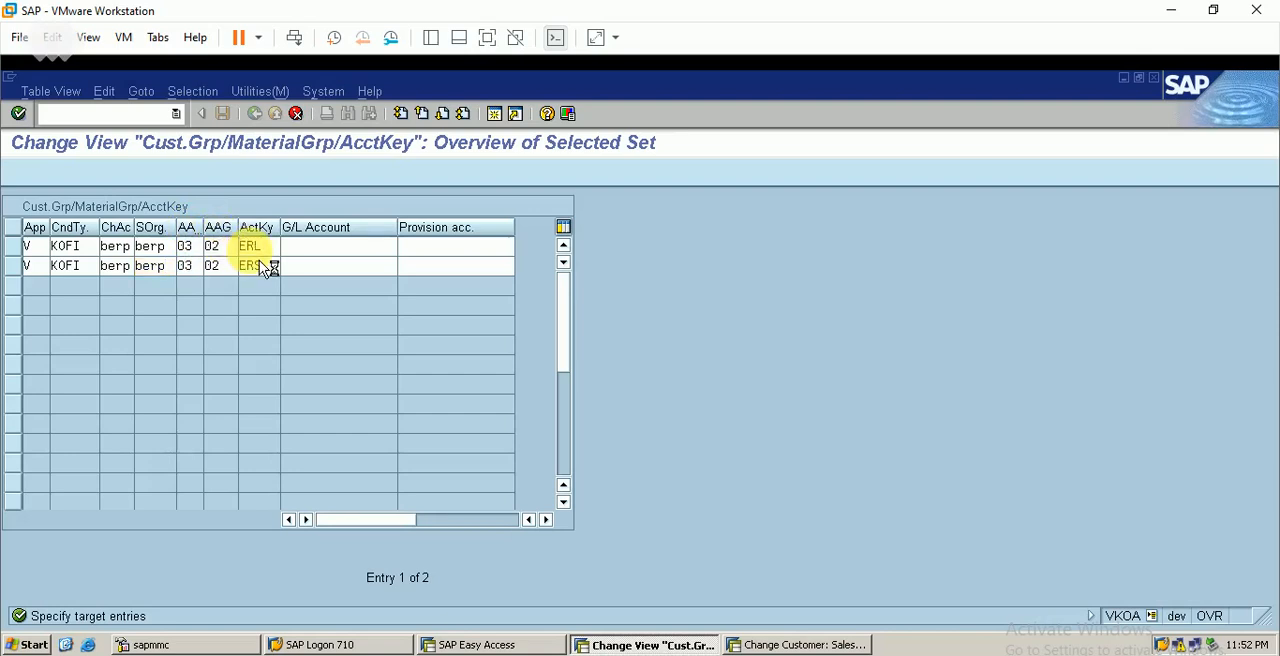
key("F4")
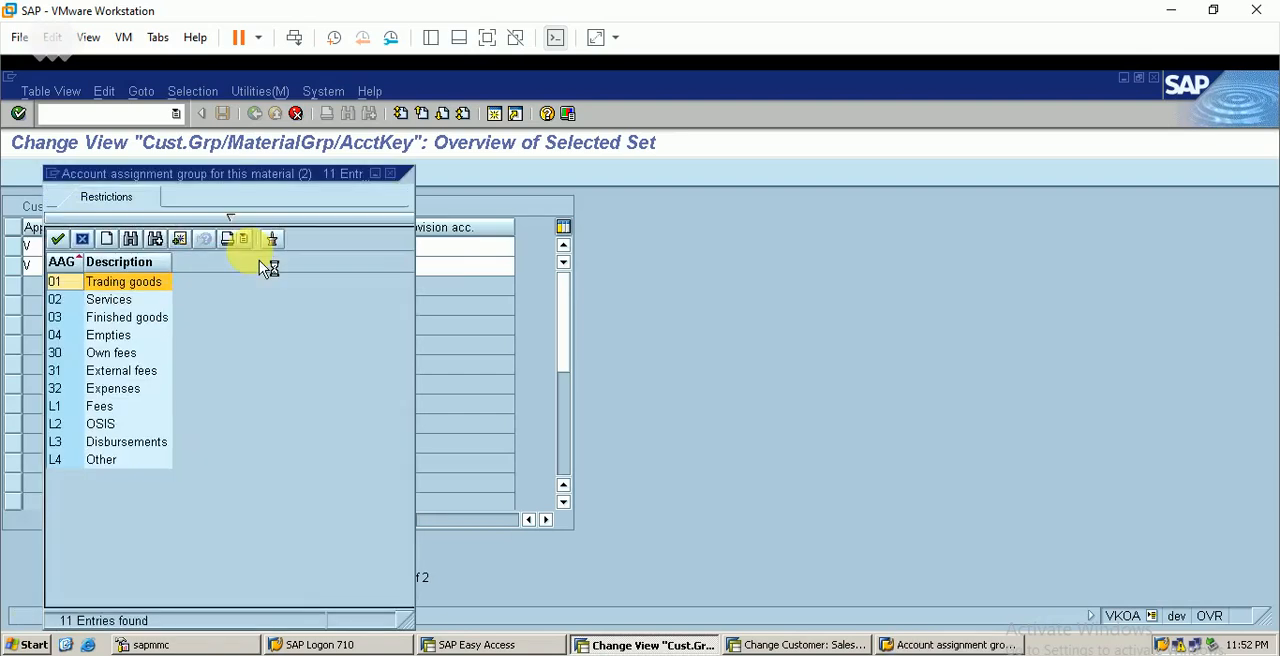
double_click(130, 322)
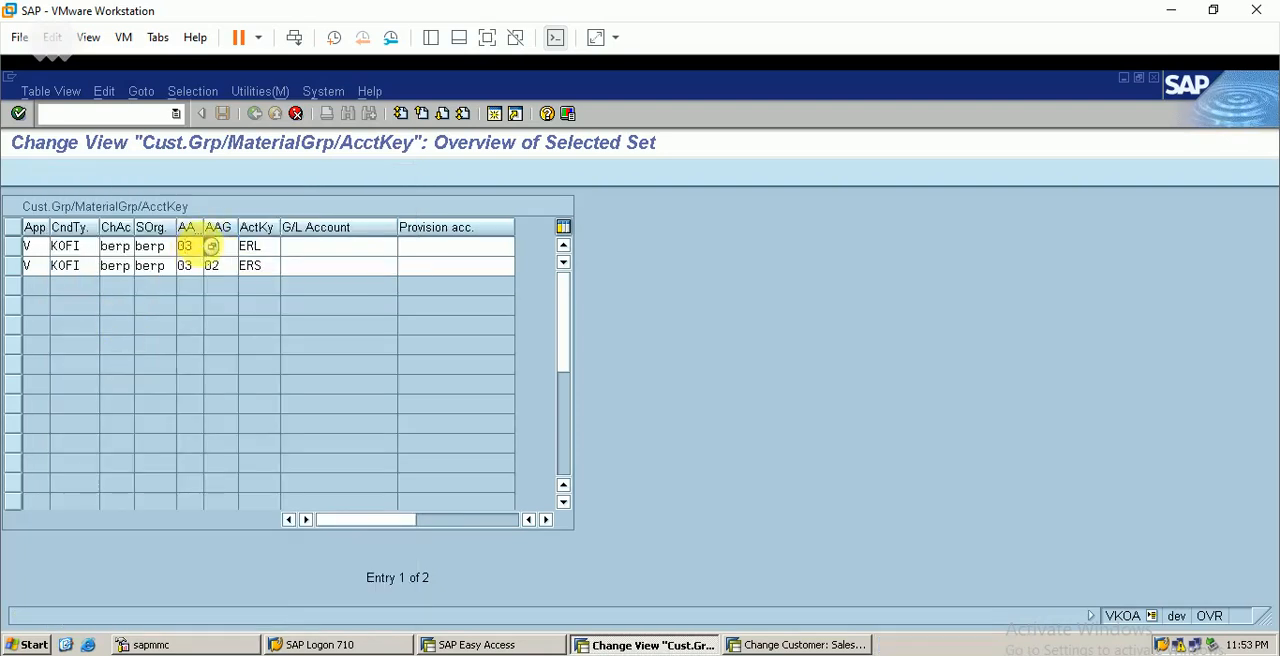
left_click(211, 246)
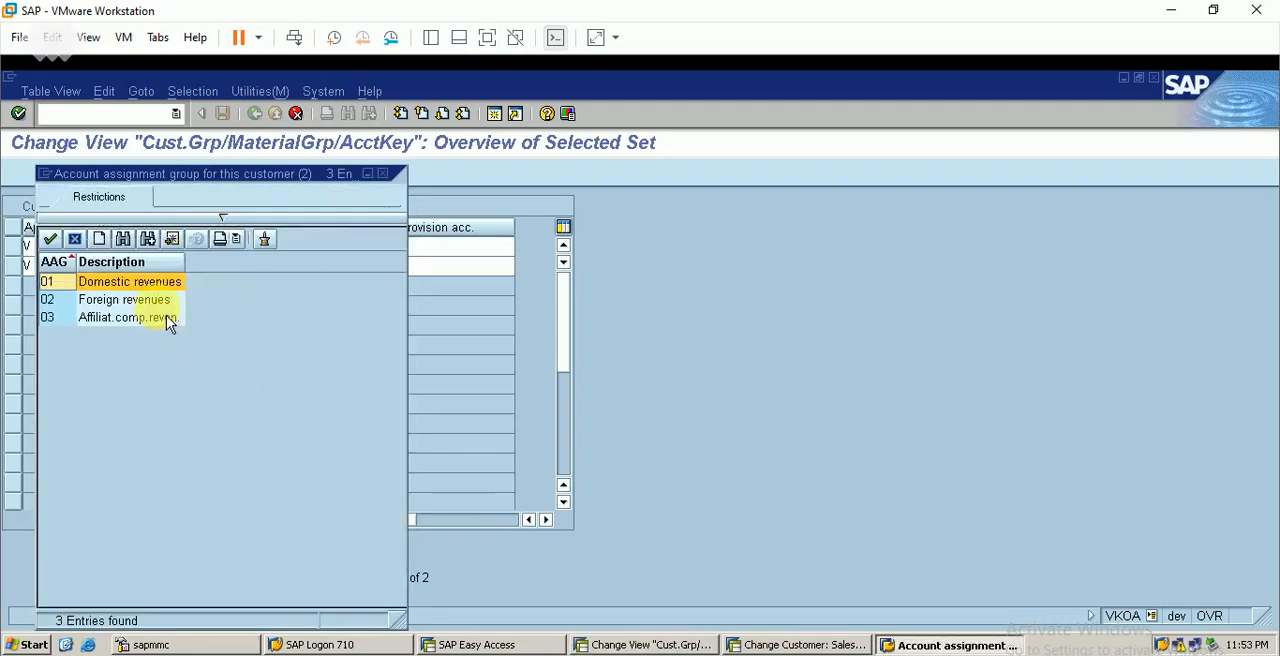
double_click(136, 299)
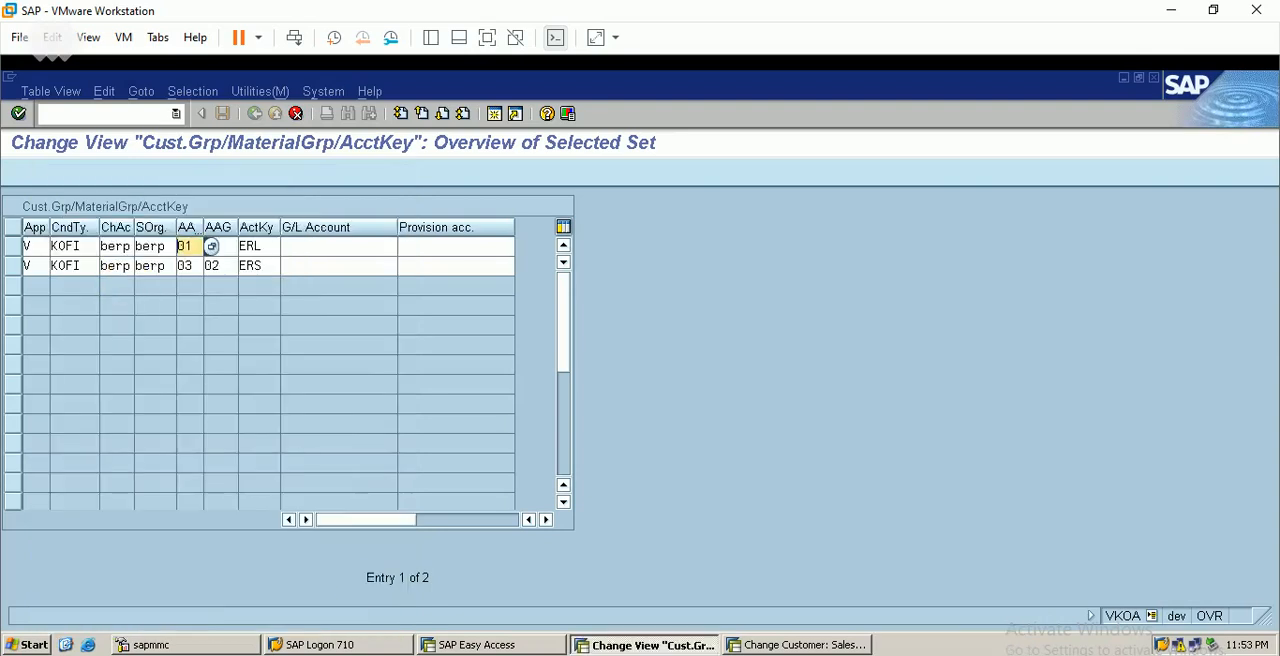
key("alt+Tab")
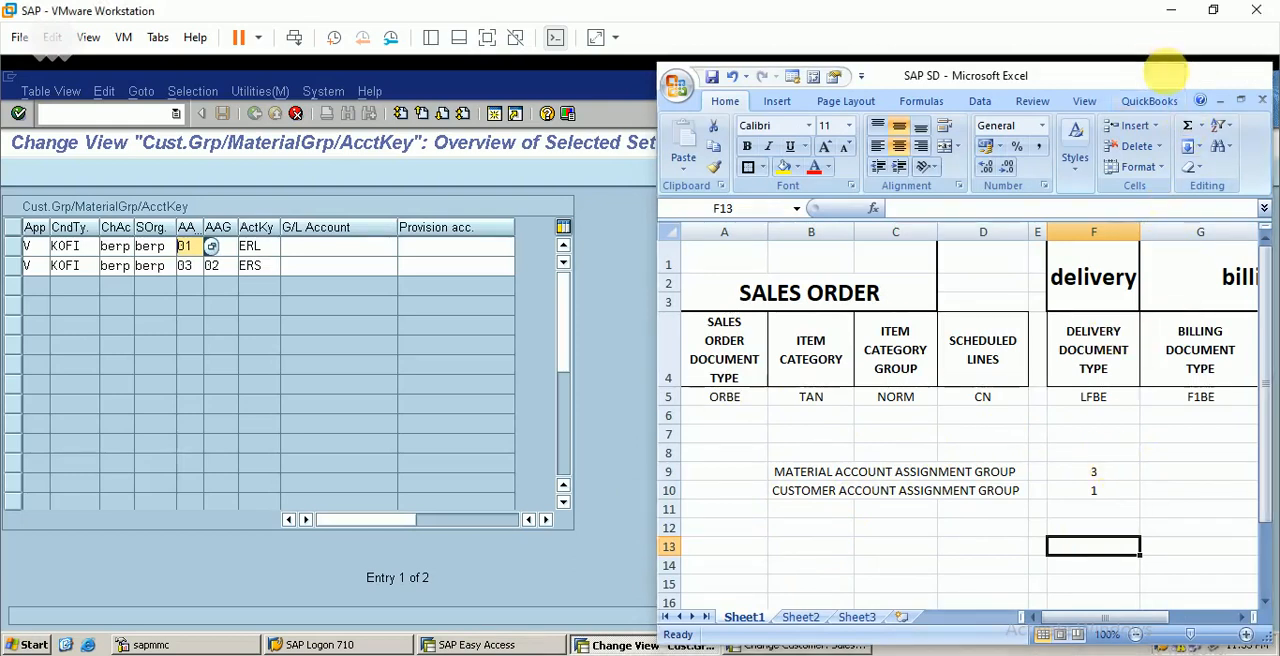
left_click(1165, 75)
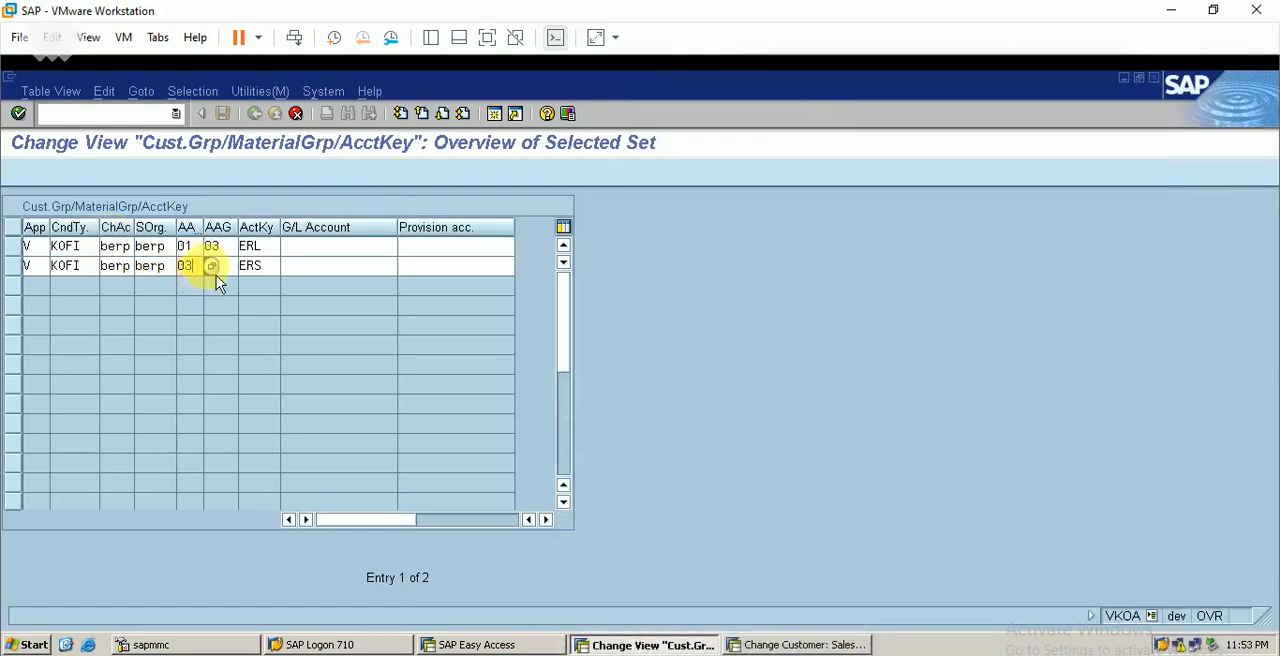
Set the ERS entry's customer account assignment group to 01 and its material account assignment group to 03
key("F4")
double_click(160, 285)
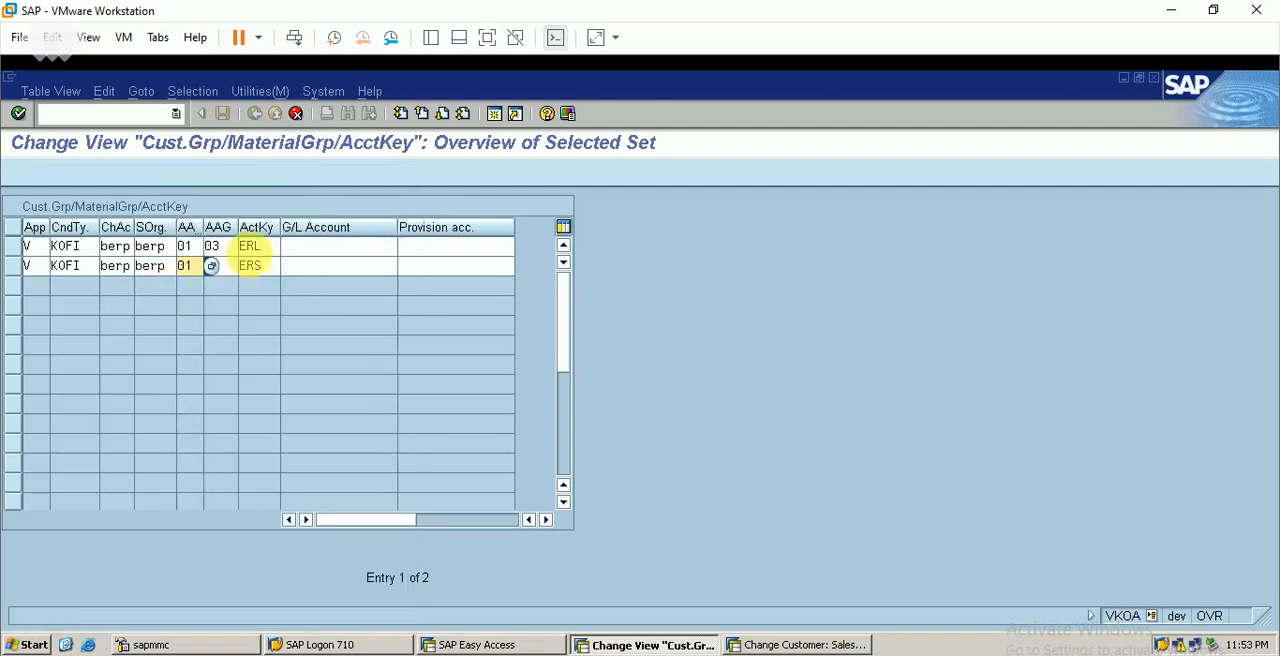
left_click(212, 265)
type("02")
key("F4")
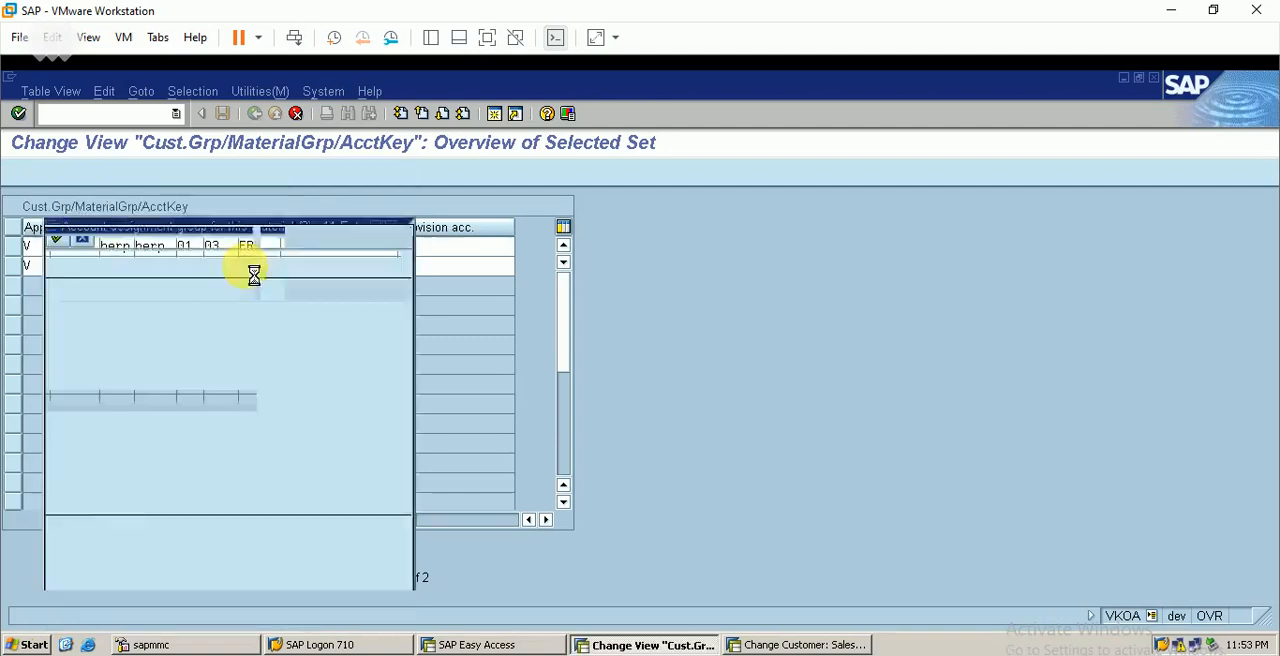
double_click(112, 322)
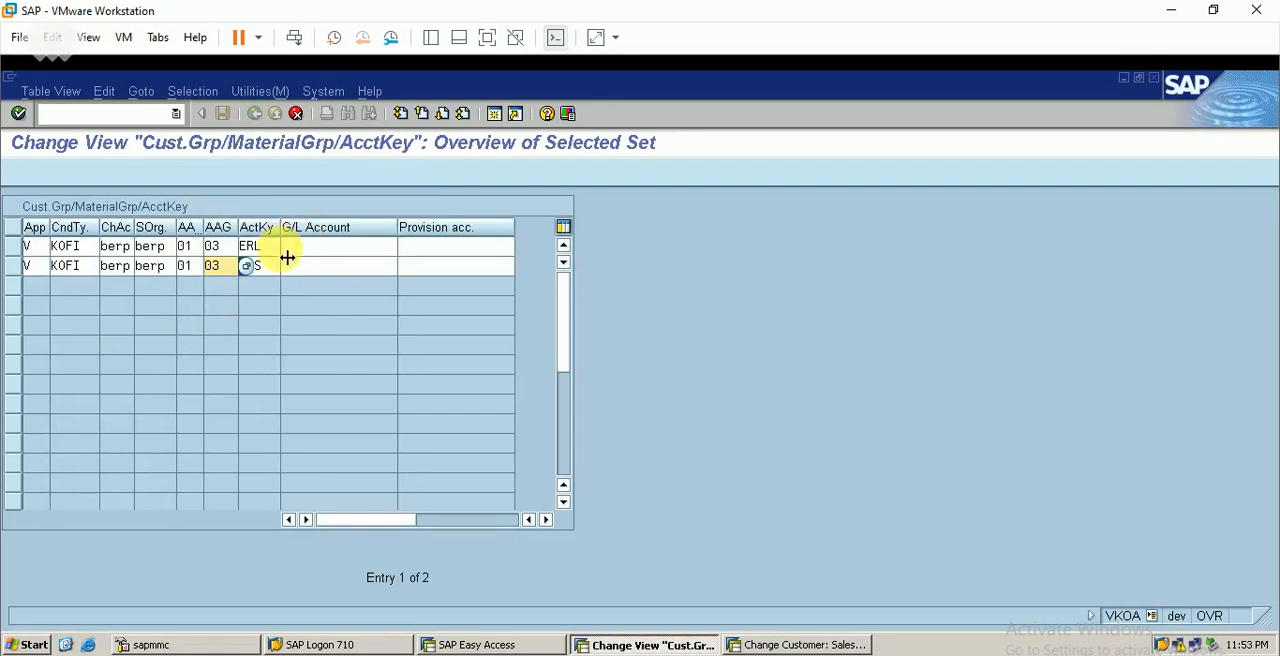
Accept the copied entries with empty G/L accounts and save them to customizing request DEVK900057
left_click(260, 246)
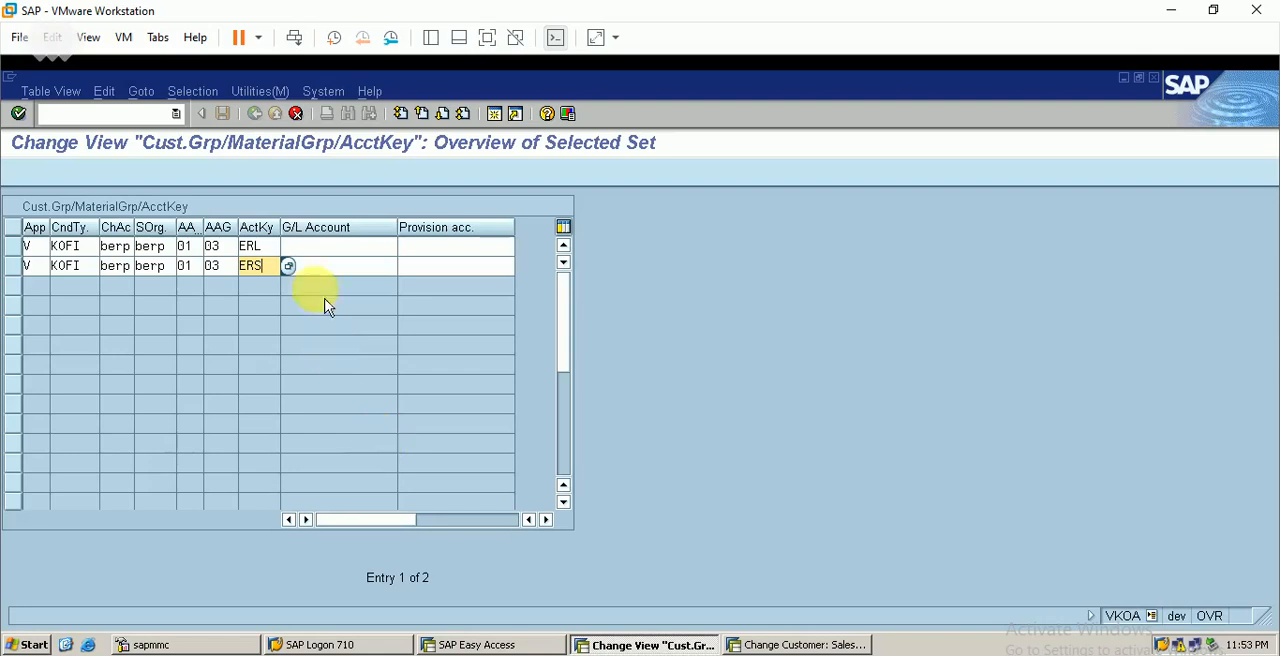
left_click(330, 246)
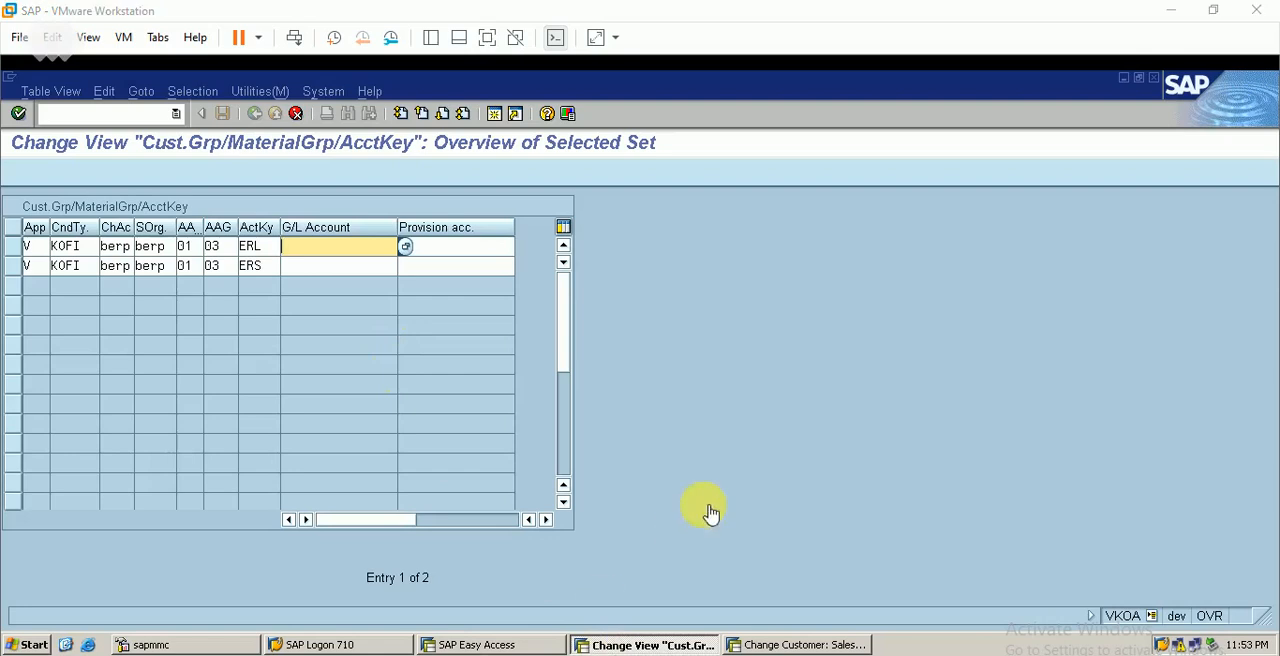
key("F6")
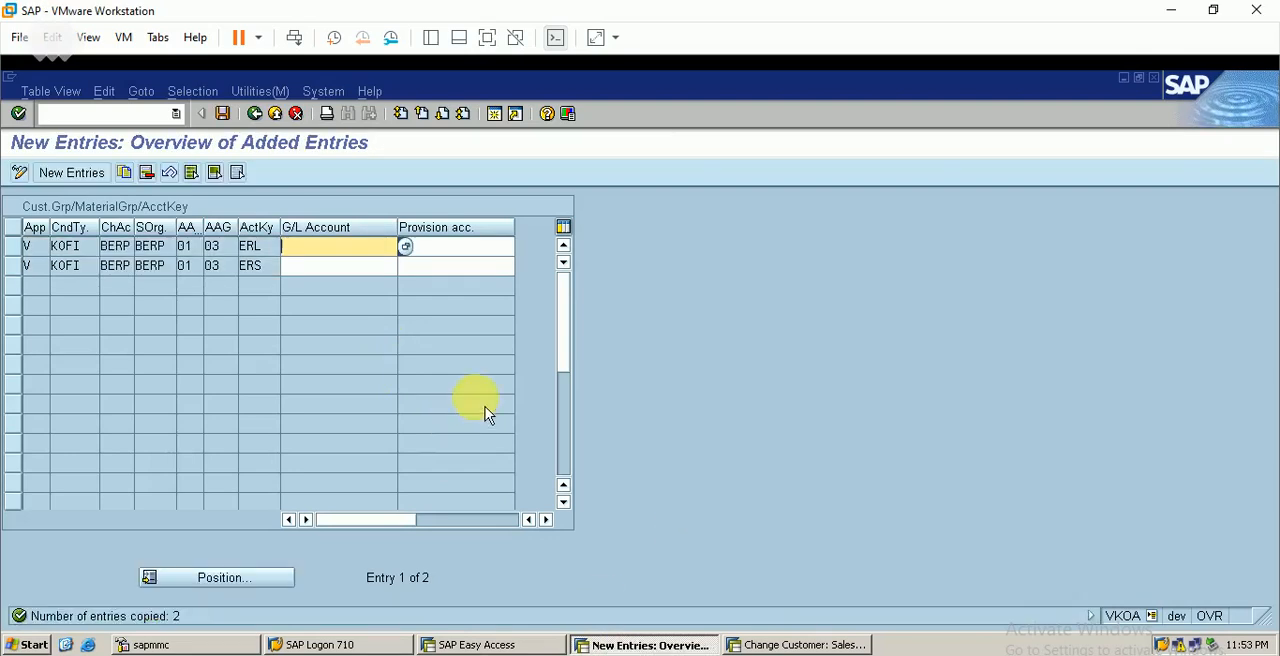
left_click(227, 118)
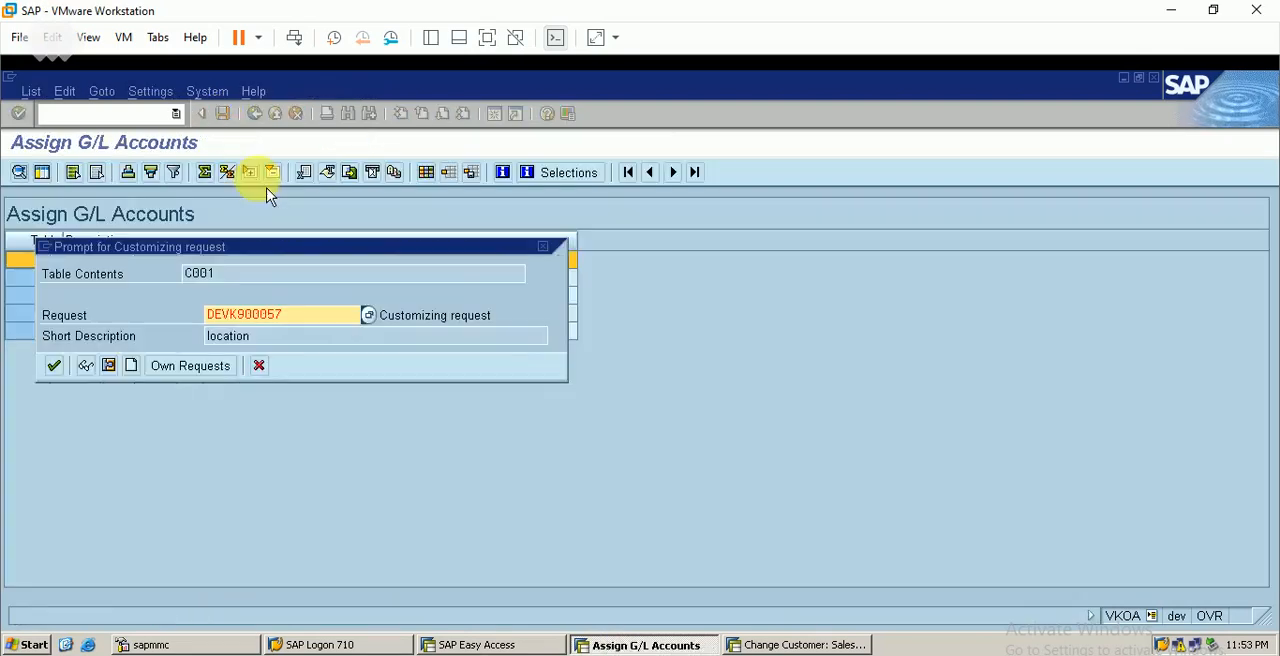
left_click(66, 378)
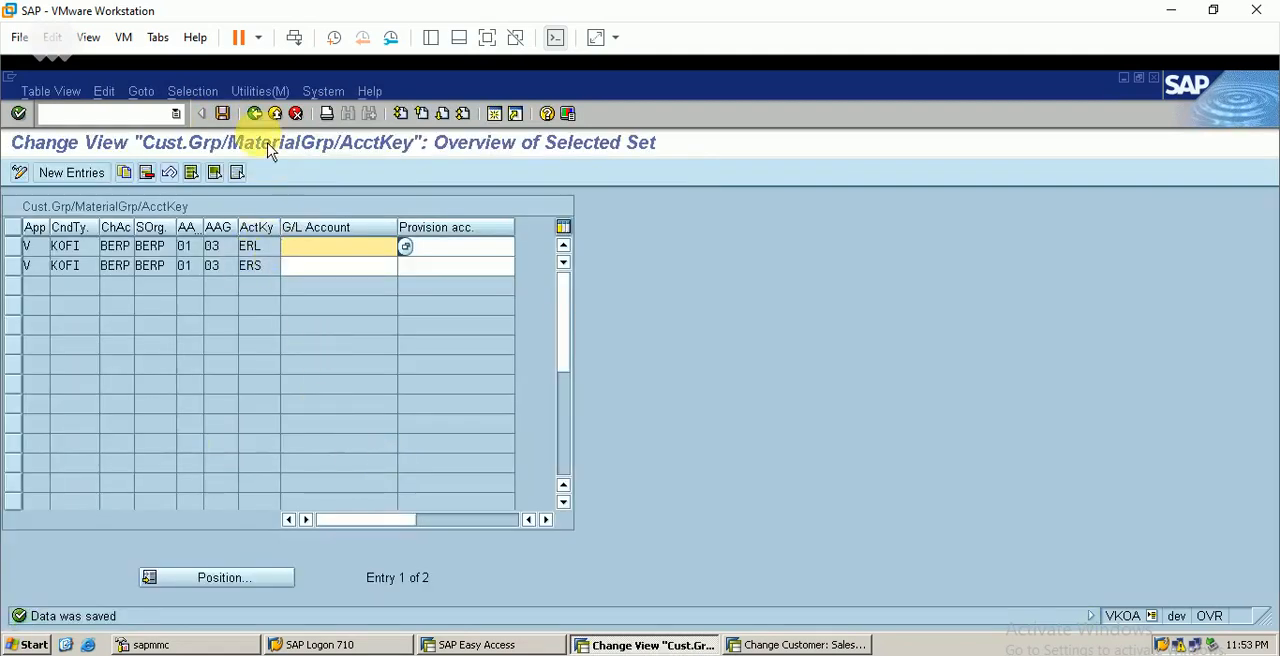
Leave the G/L account assignments for the implementation guide and open the pricing procedures' account key assignment
left_click(255, 114)
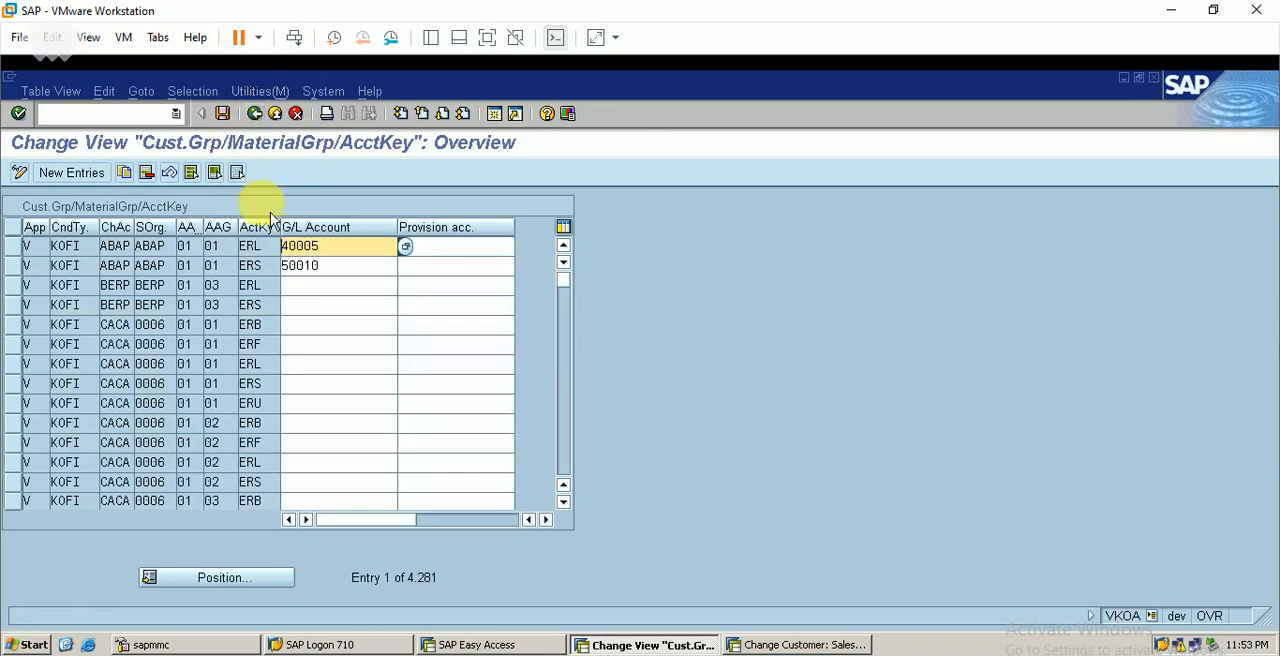
left_click(255, 114)
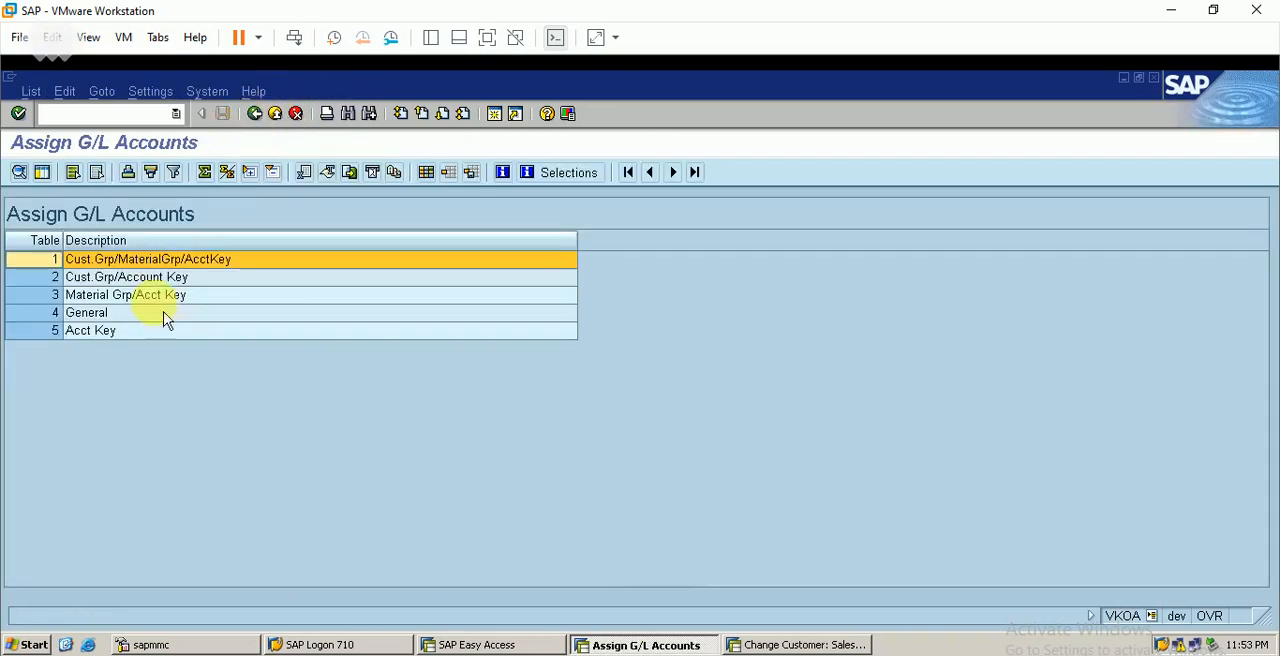
left_click(255, 114)
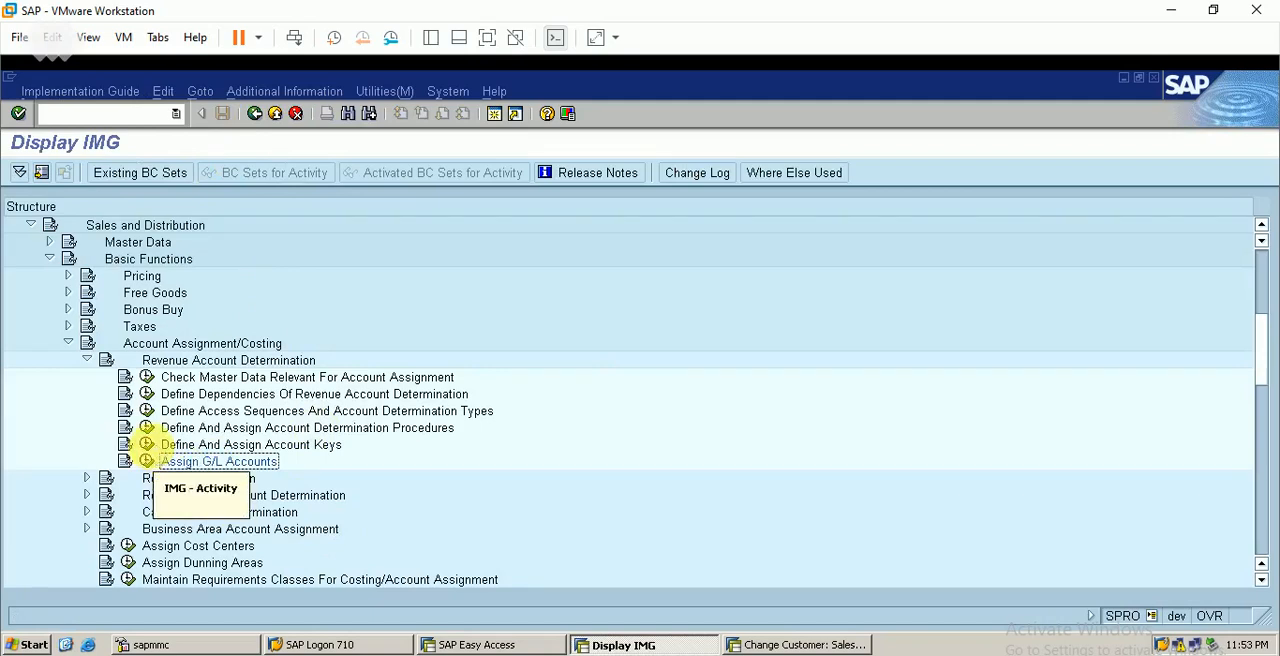
left_click(147, 444)
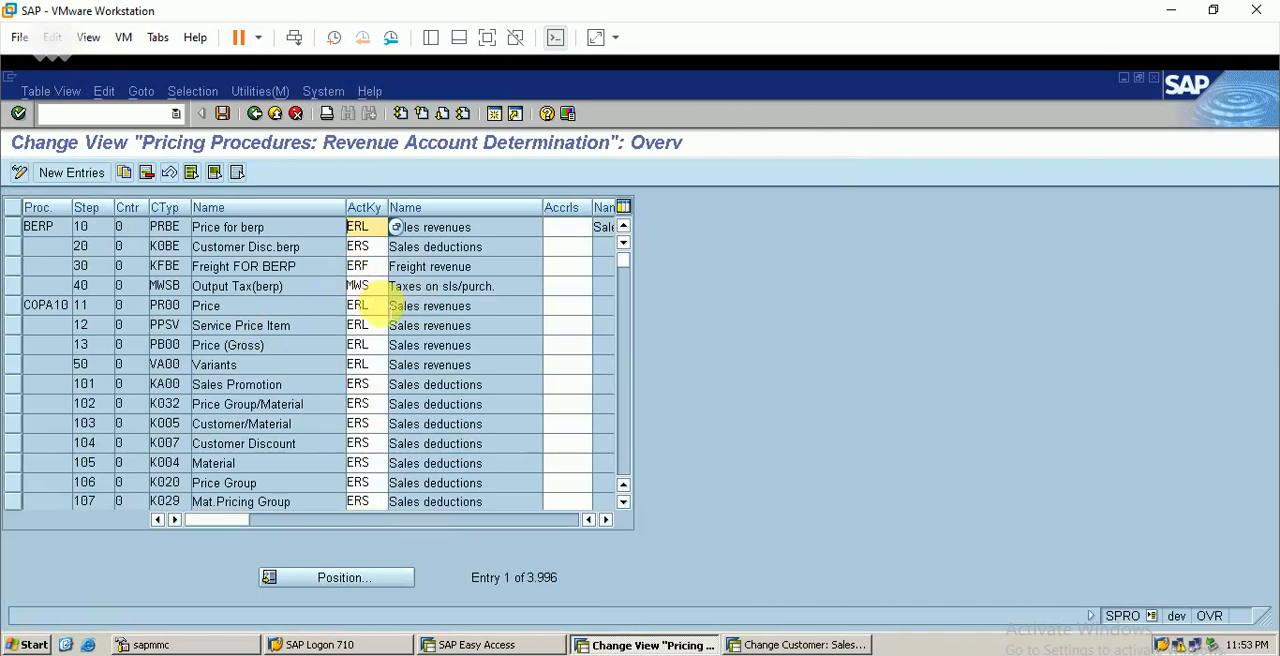
Note the account keys ERL as SALES REVENUE, ERS as SALES DEDUC. and ERF as FREIGHT REV. in rows 13 to 15 of the SAP SD workbook
key("alt+Tab")
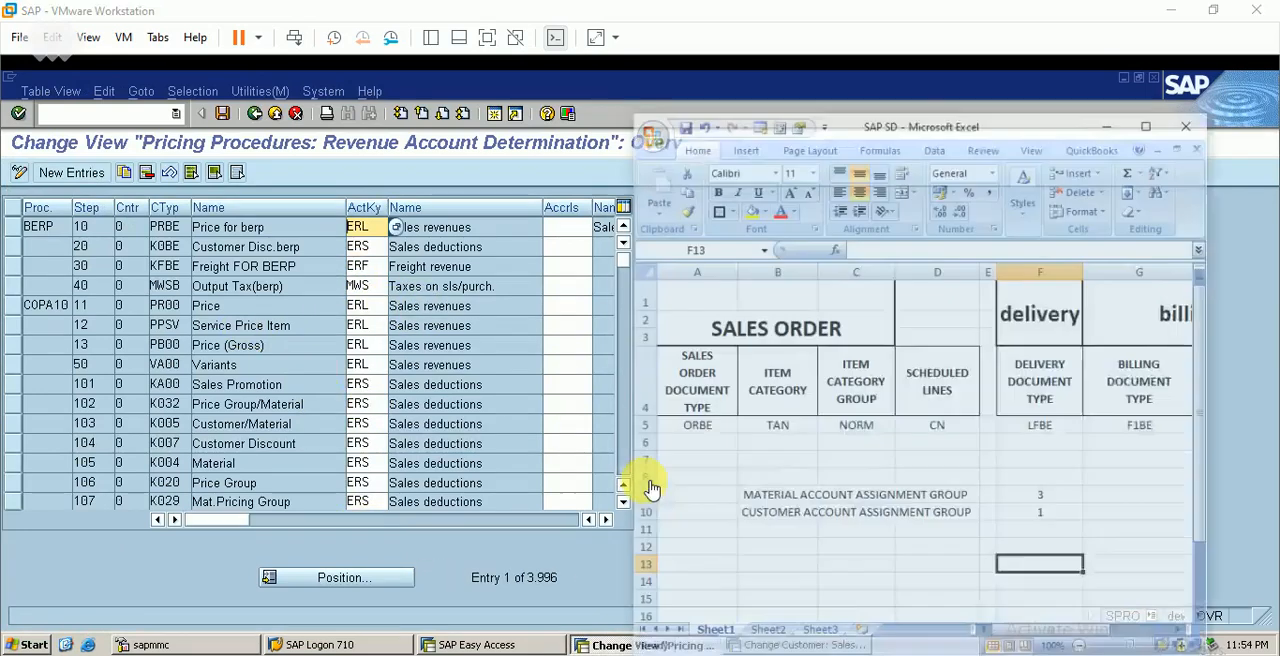
left_click(836, 550)
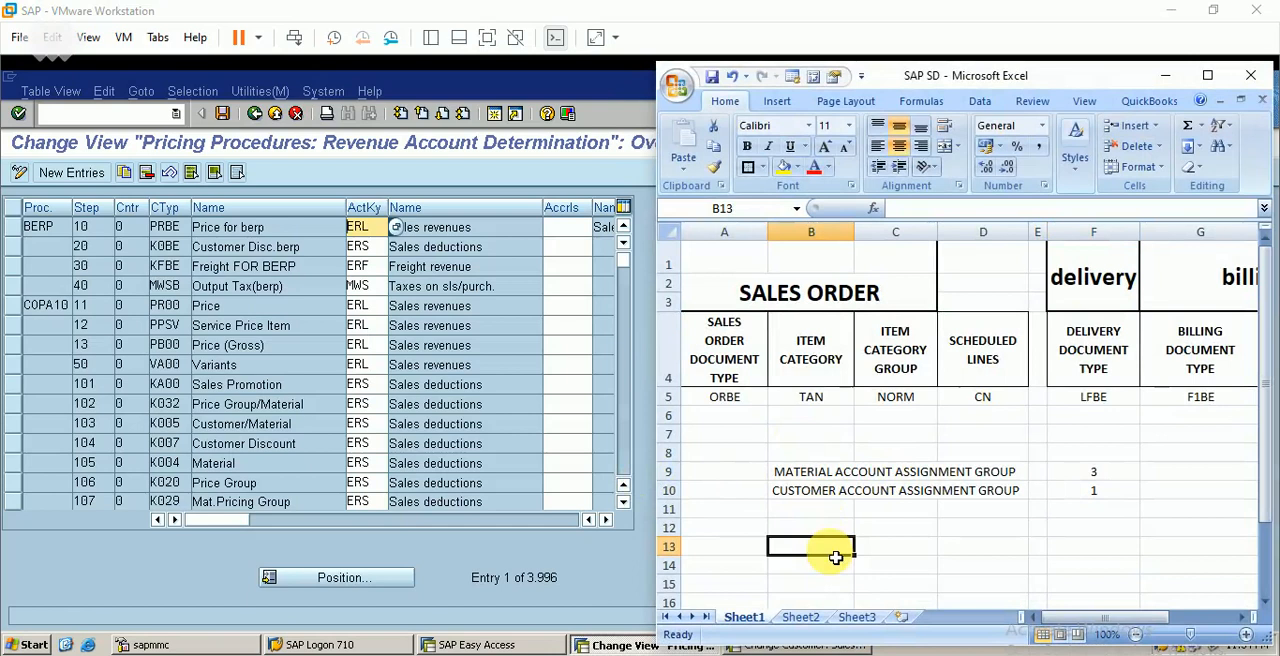
type("ERL")
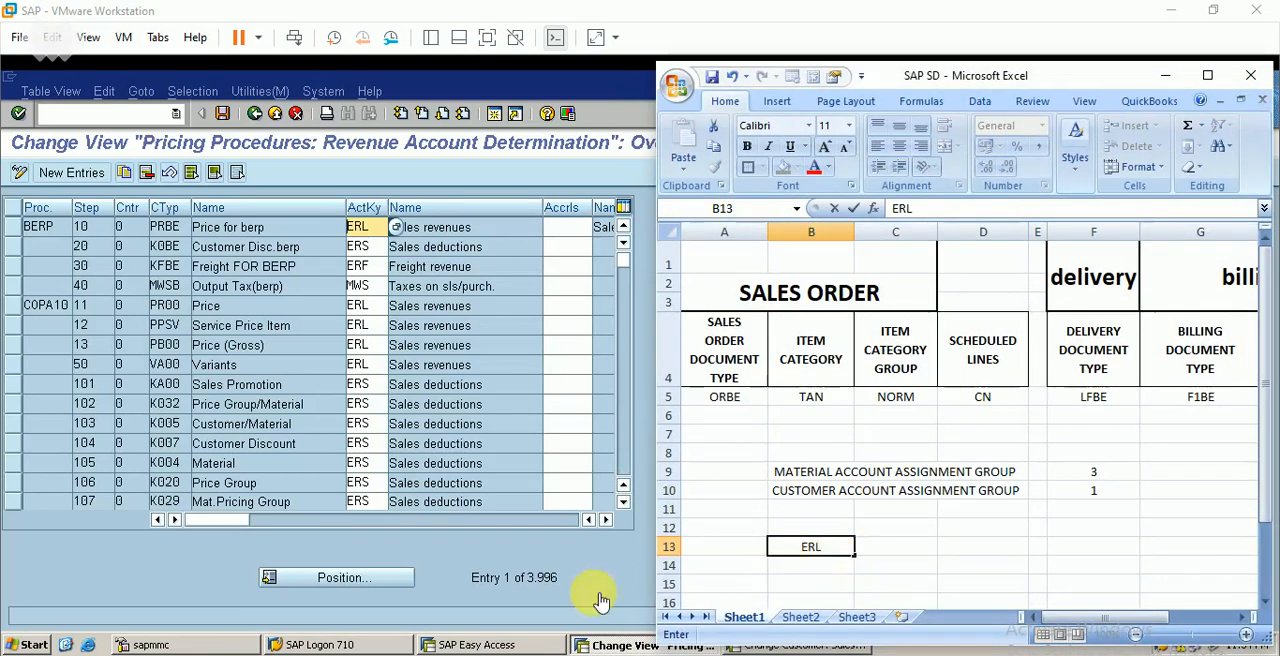
key("Return")
key("alt+Tab")
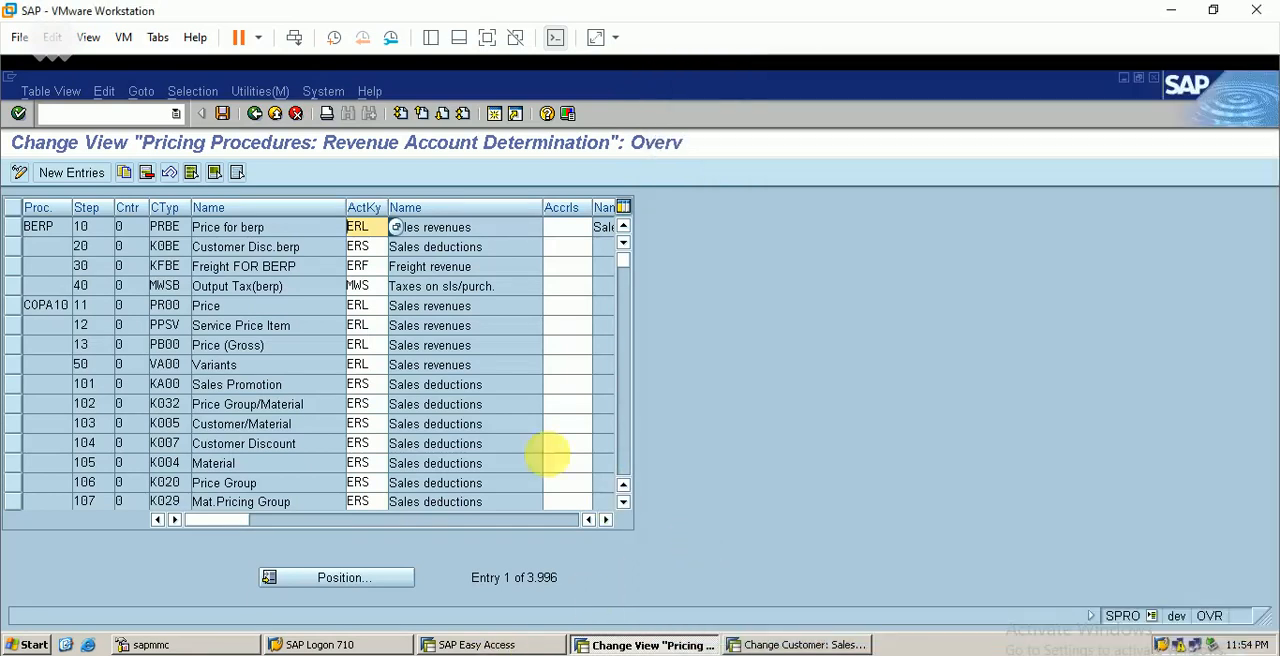
key("alt+Tab")
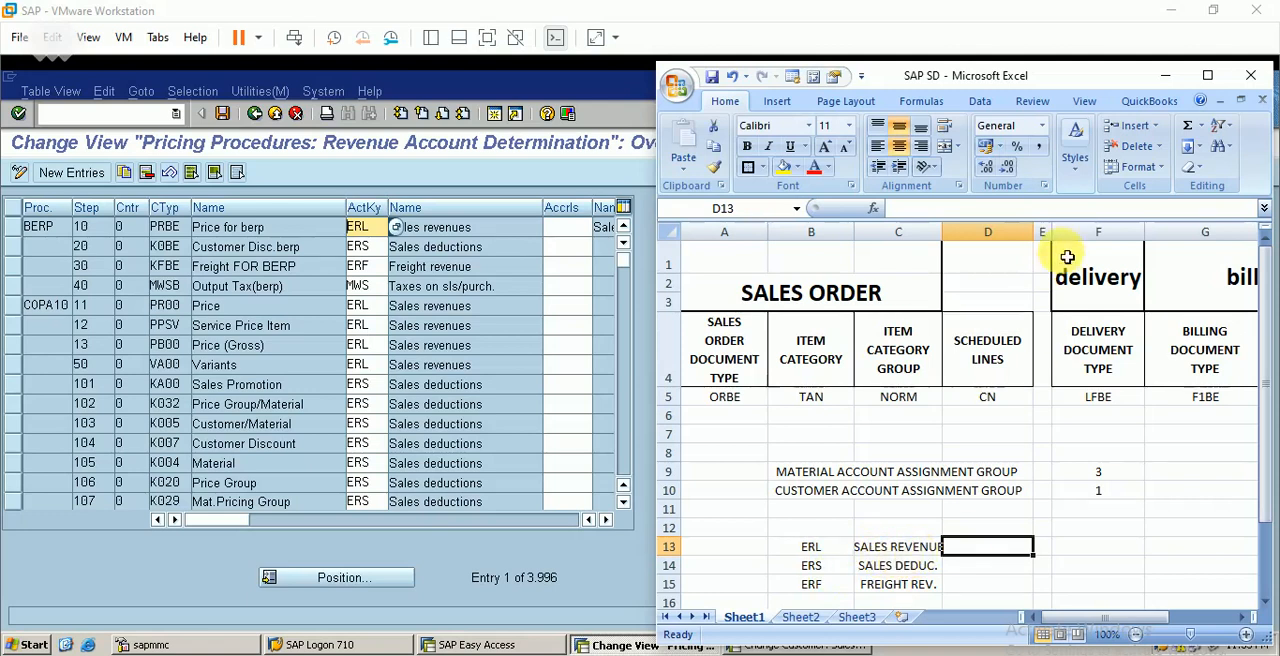
left_click(1165, 77)
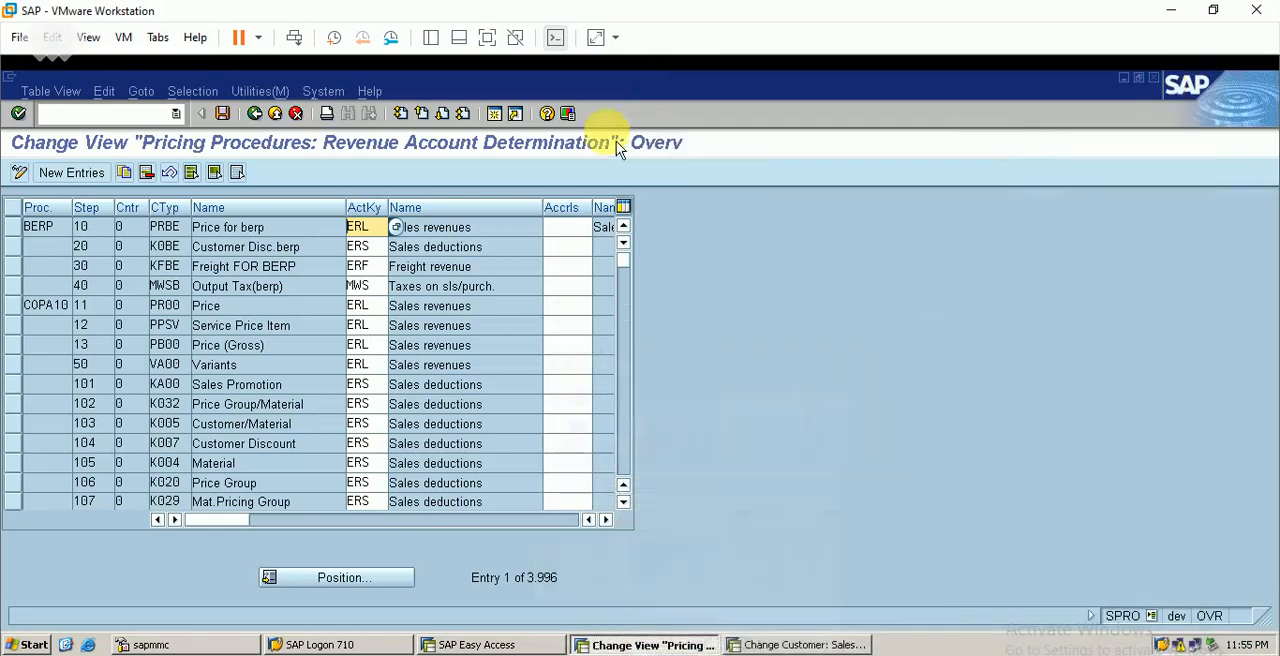
Leave the account key assignment and open the customer group, material group and account key table for assigning G/L accounts
left_click(258, 116)
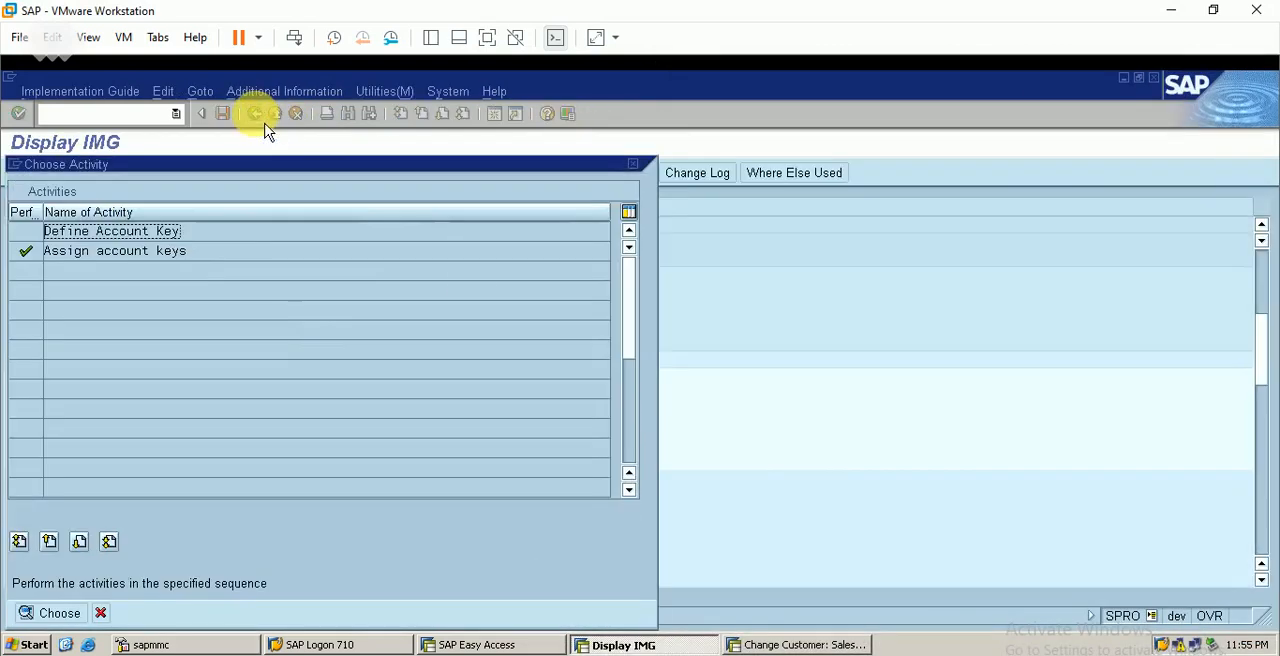
left_click(632, 163)
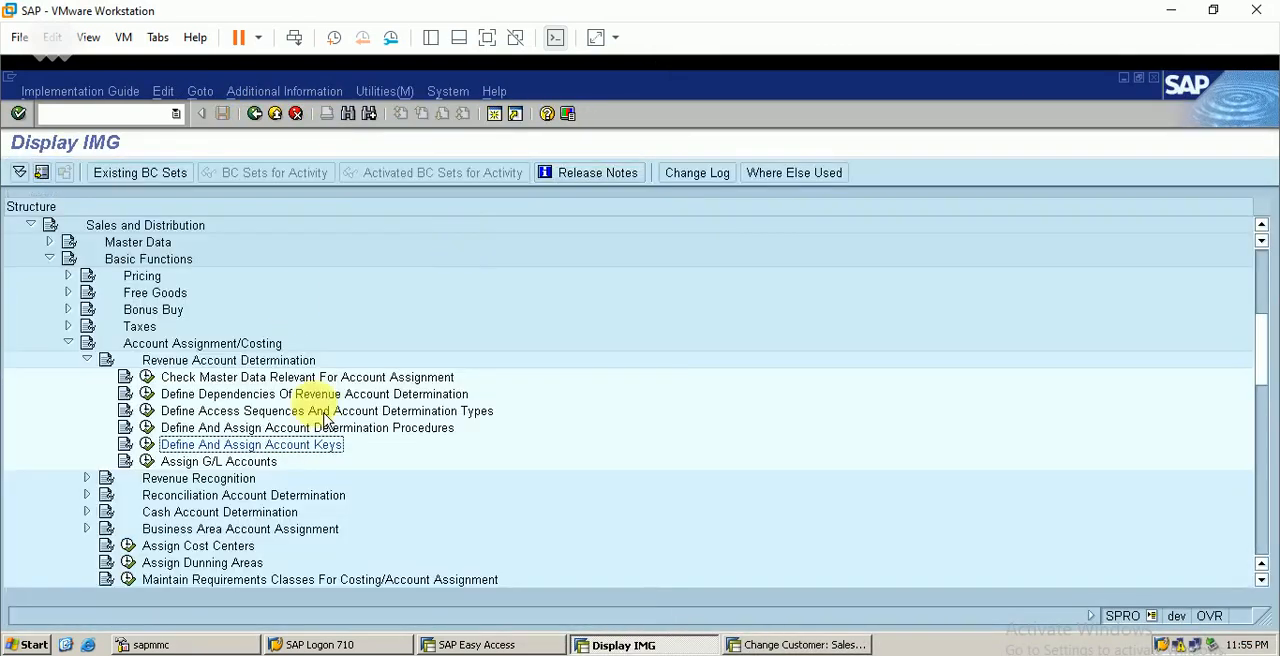
left_click(150, 462)
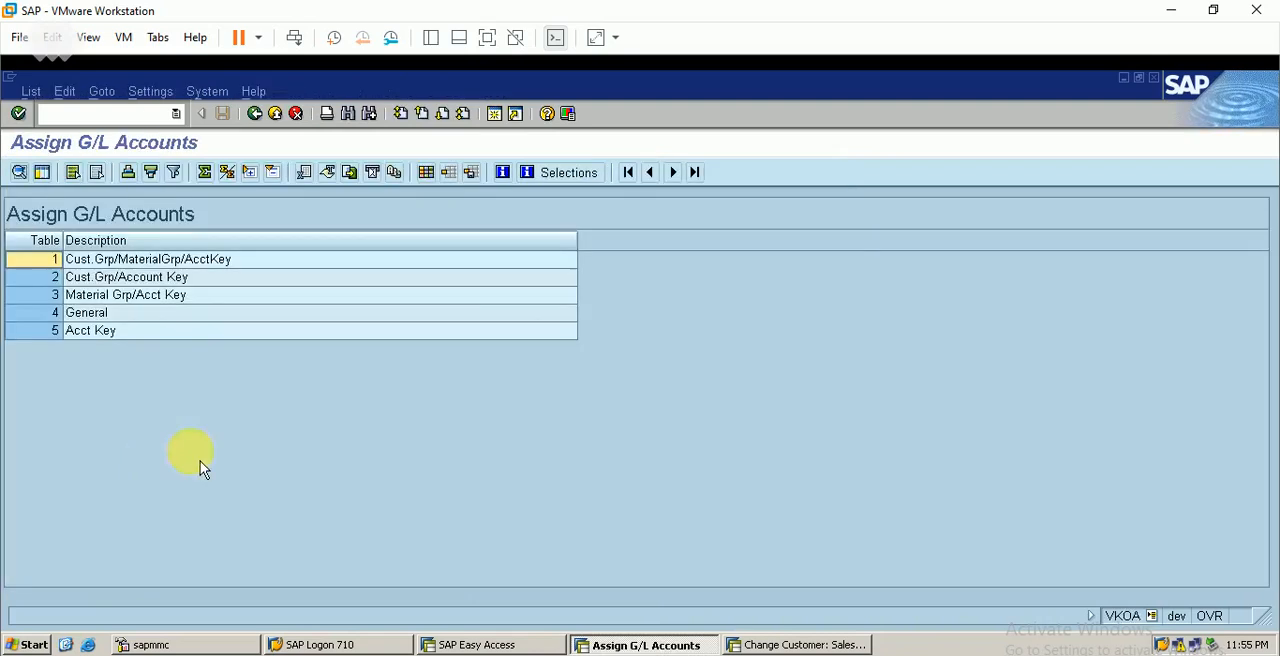
left_click(40, 259)
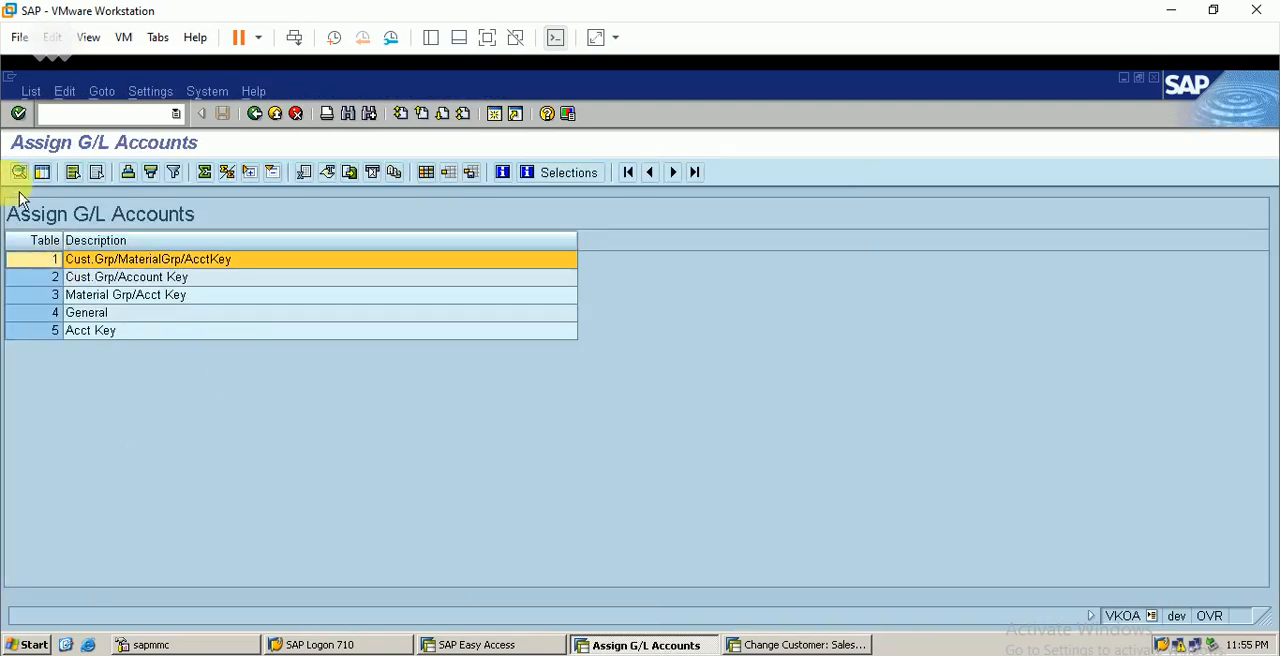
left_click(19, 172)
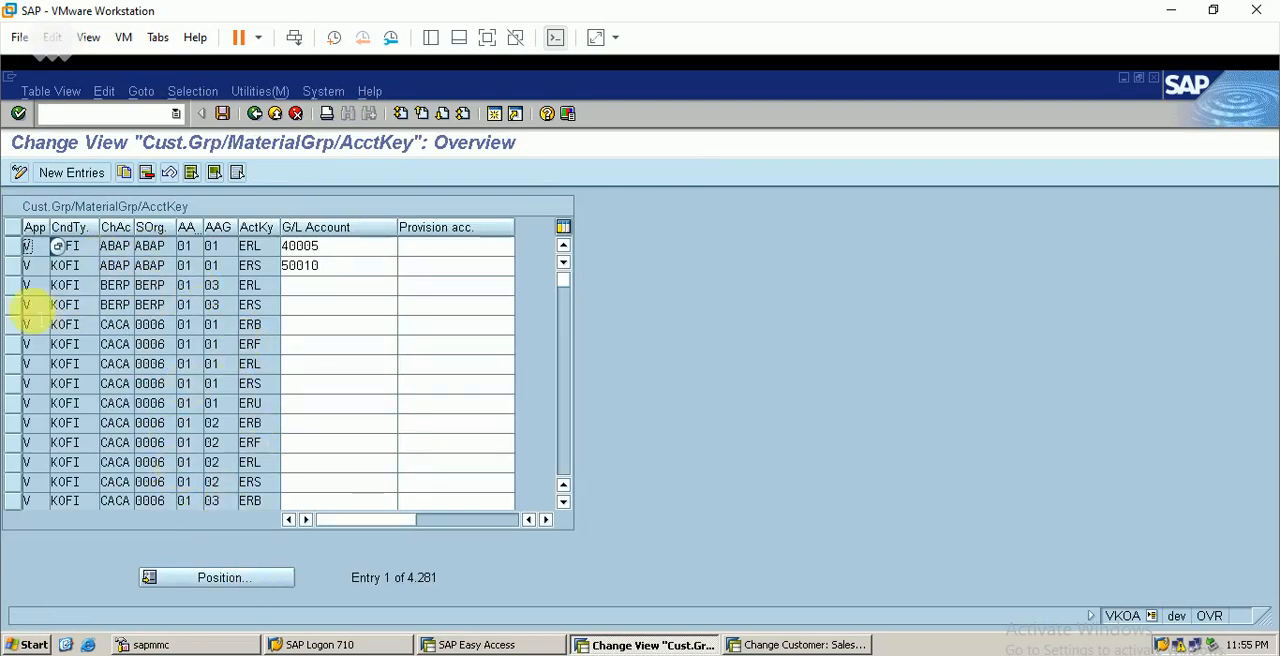
Start a copy of the BERP ERS entry and check the noted account keys in the SAP SD workbook
left_click(25, 306)
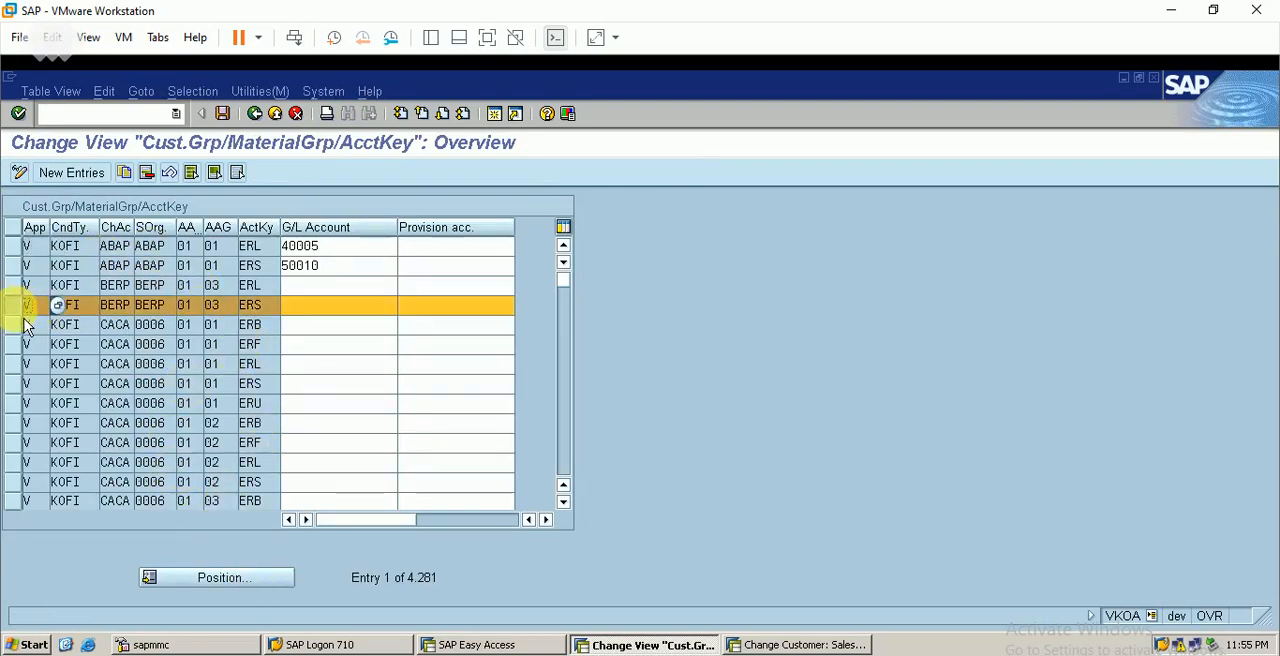
left_click(125, 174)
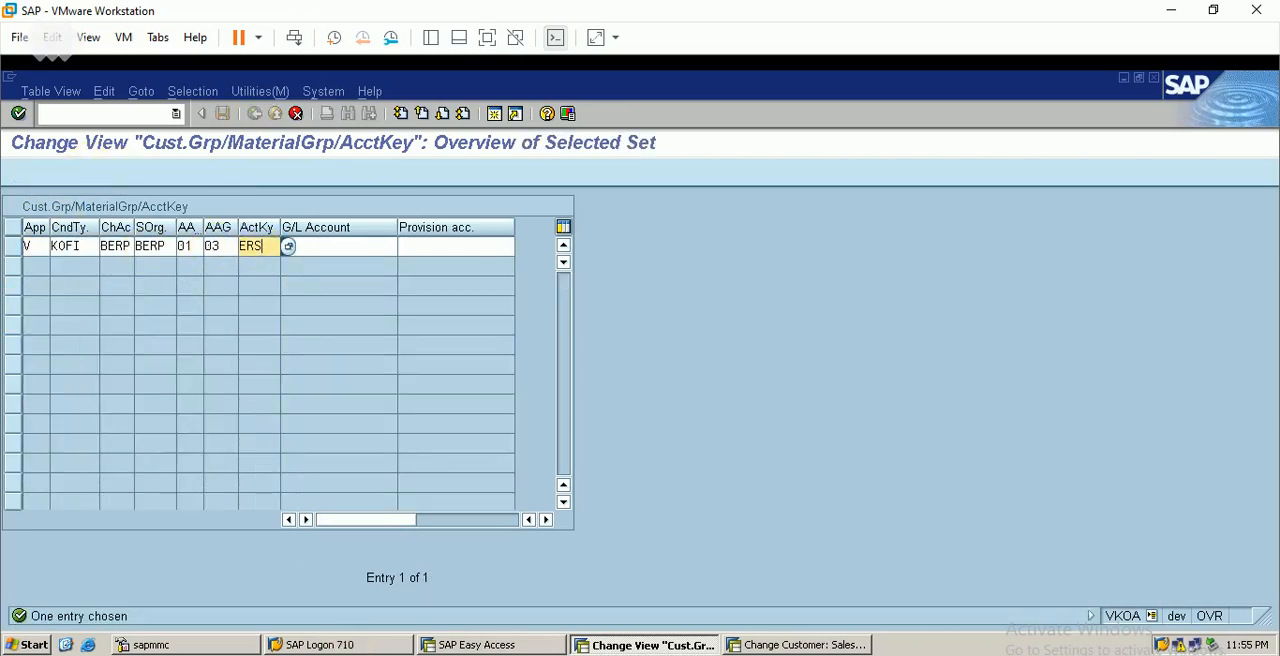
left_click(488, 655)
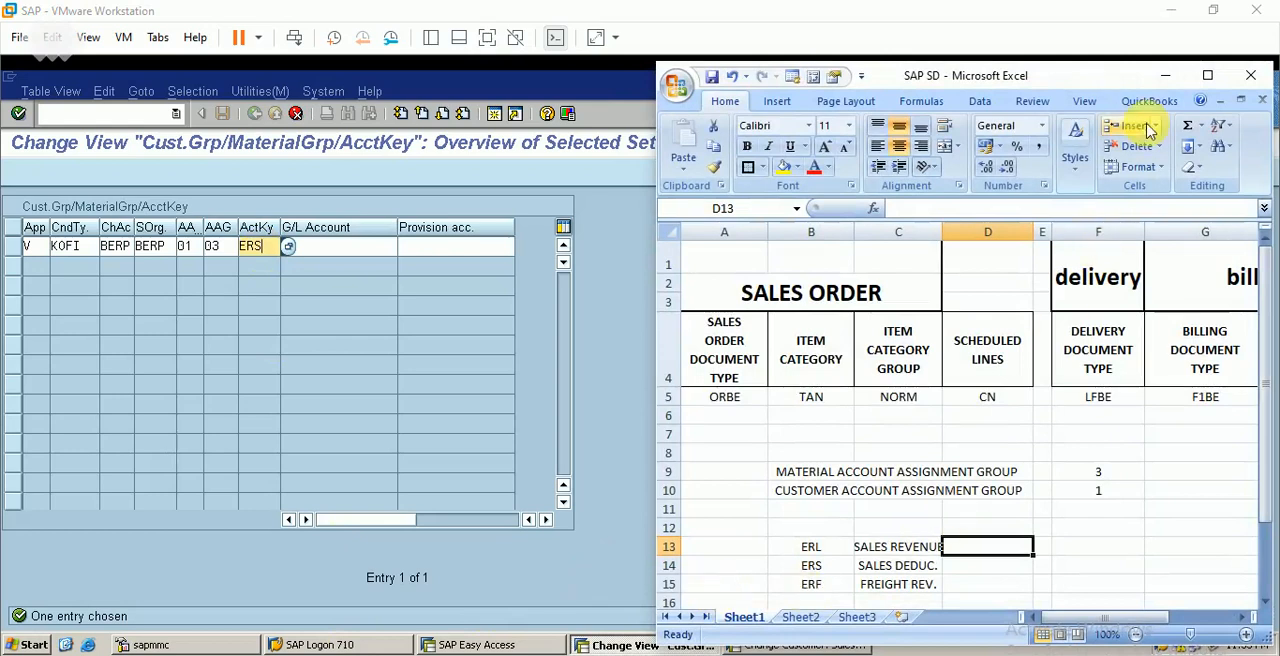
left_click(1165, 76)
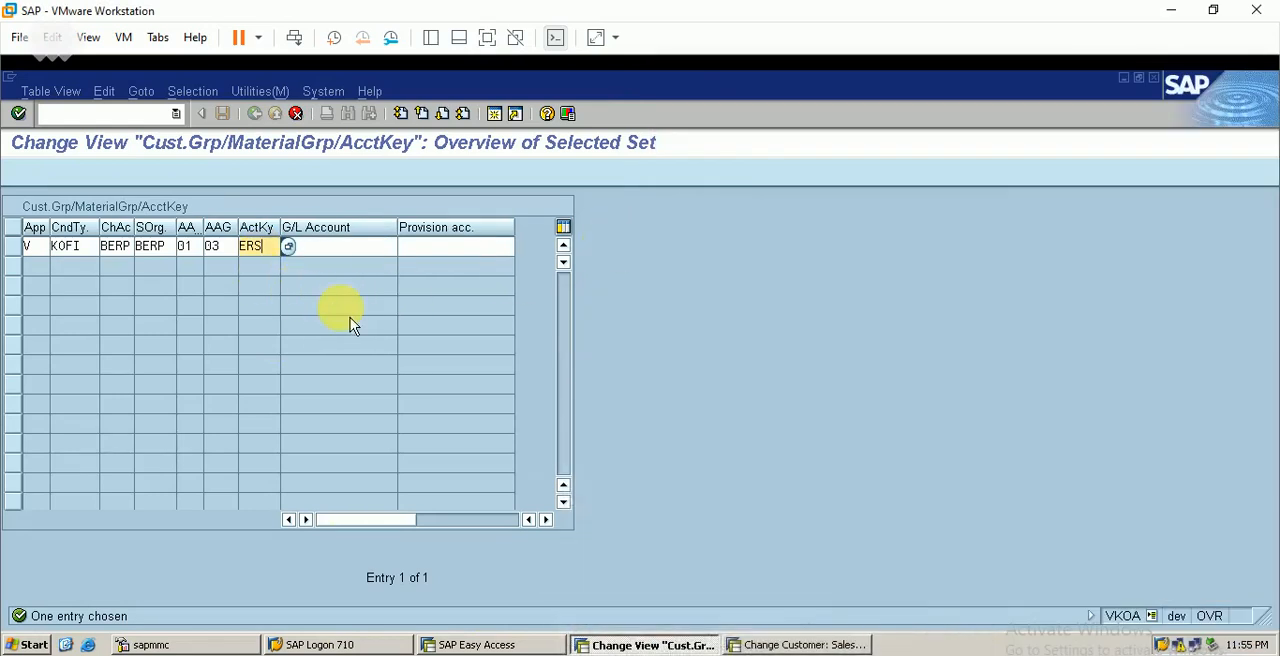
Set the copied BERP entry's account key to ERF and save it to customizing request DEVK900057
key("BackSpace")
key("BackSpace")
key("BackSpace")
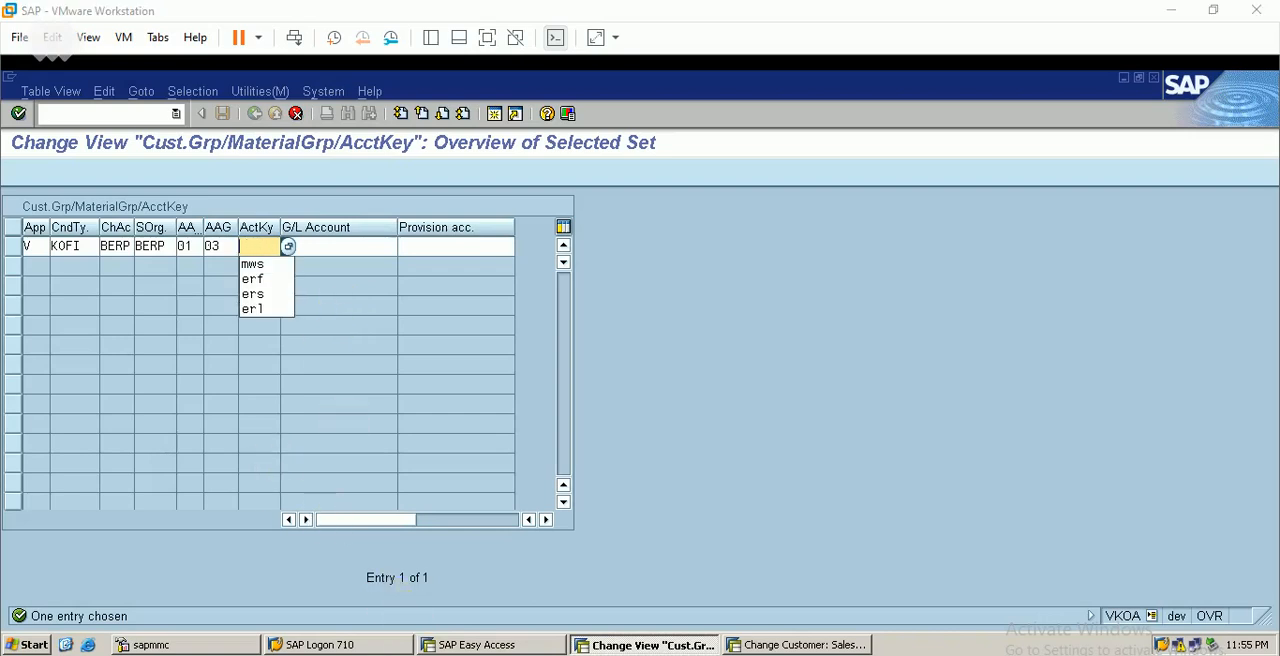
left_click(560, 655)
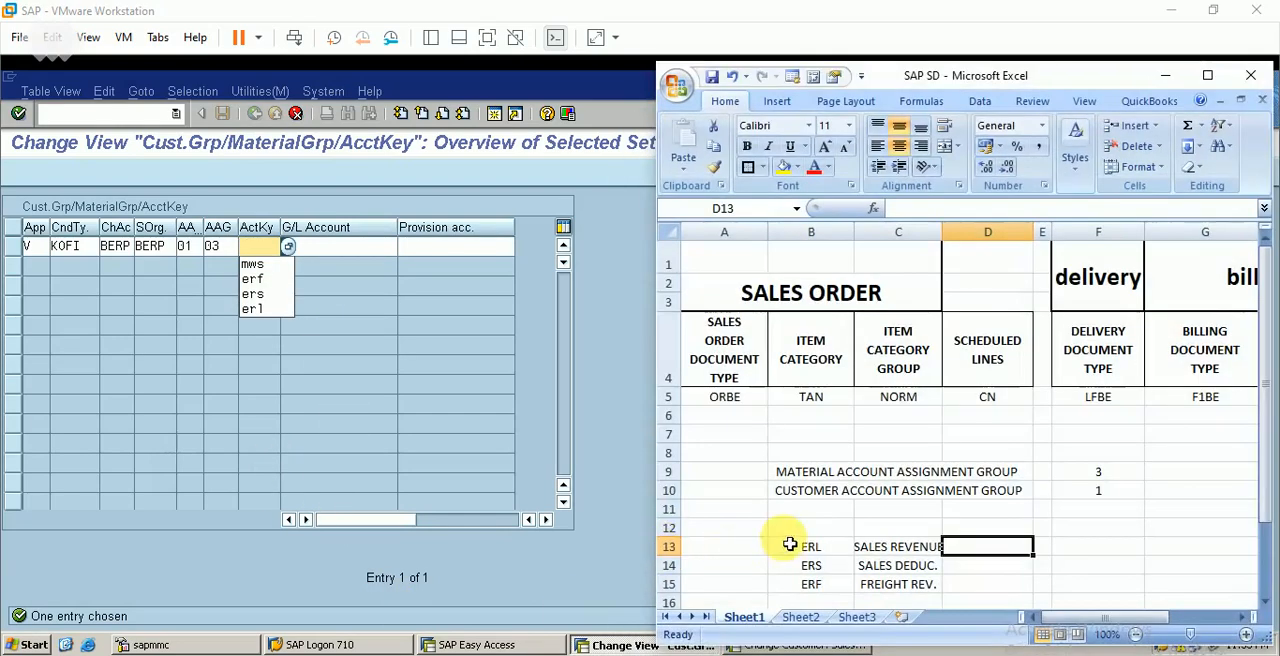
left_click(1163, 76)
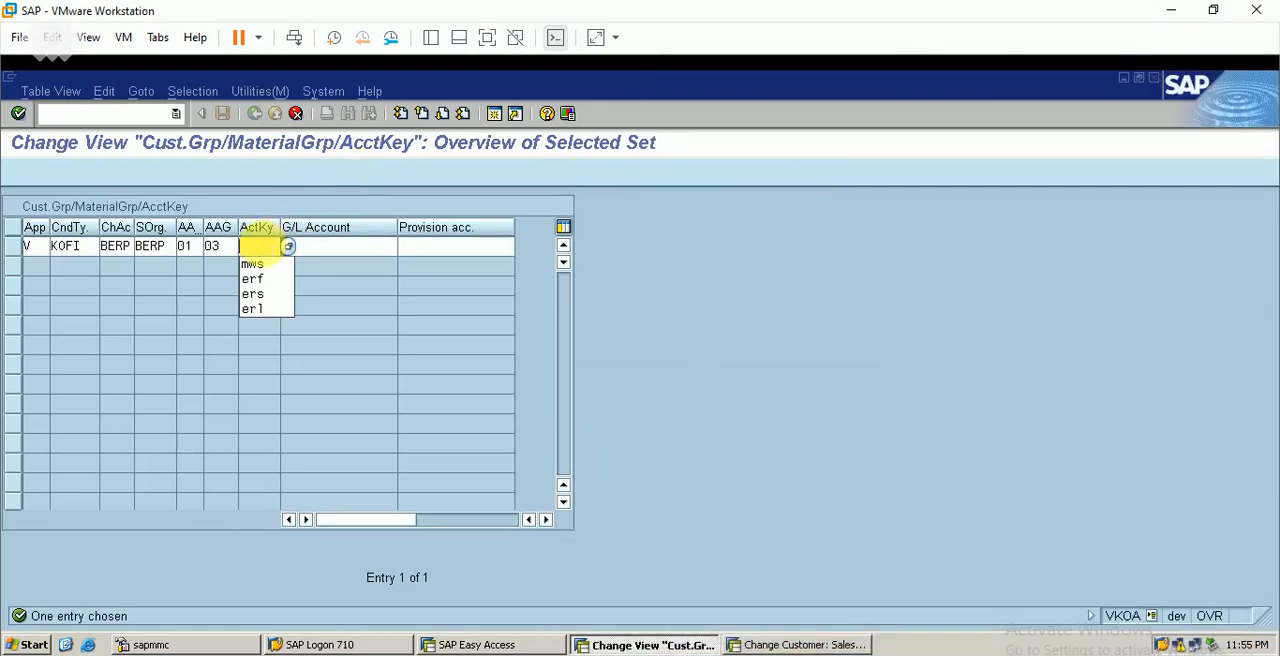
left_click(258, 246)
type("erf")
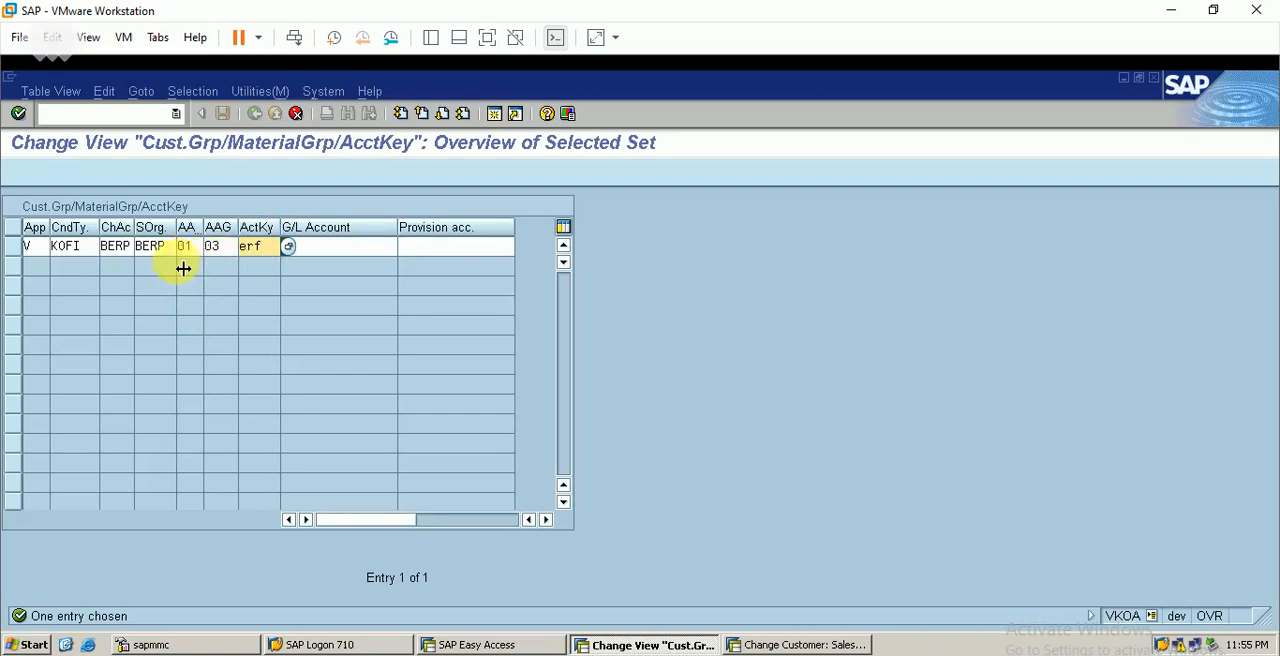
key("Return")
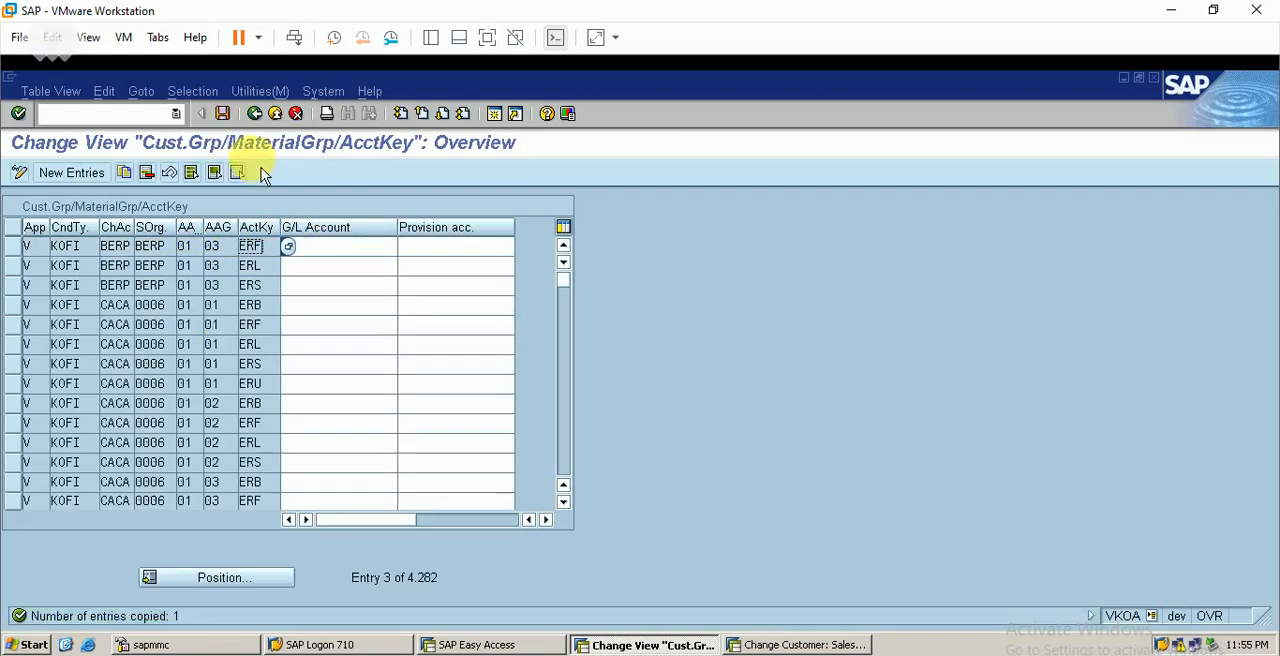
left_click(223, 114)
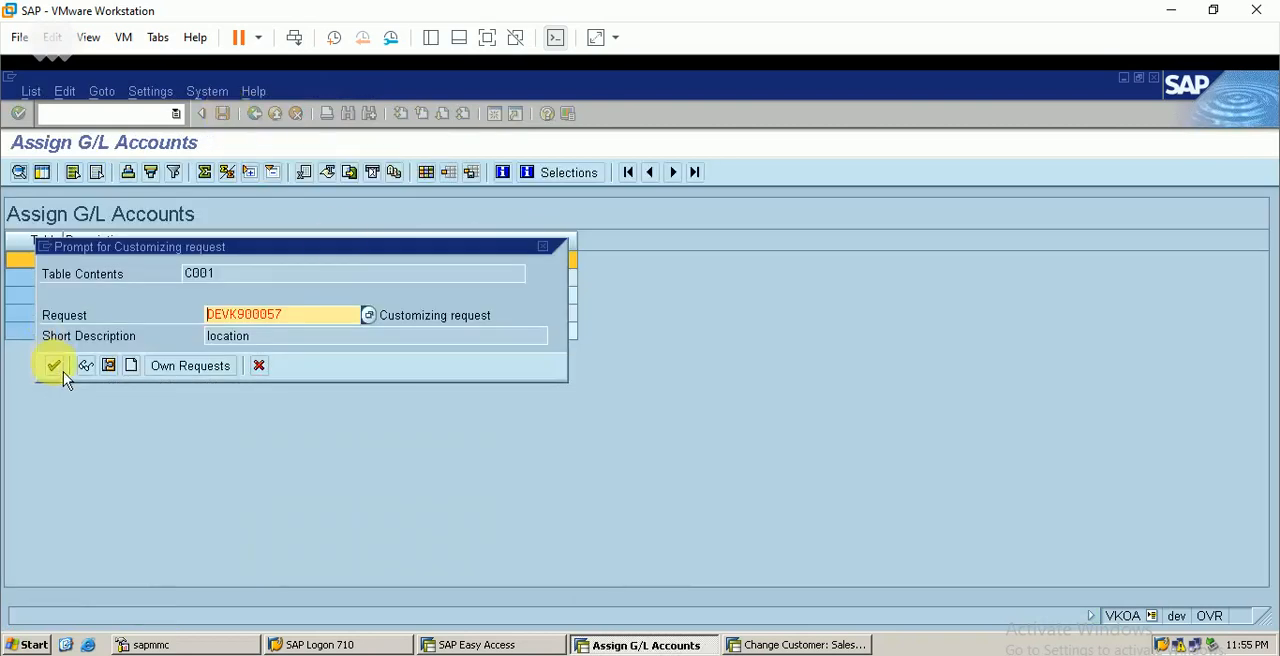
left_click(55, 366)
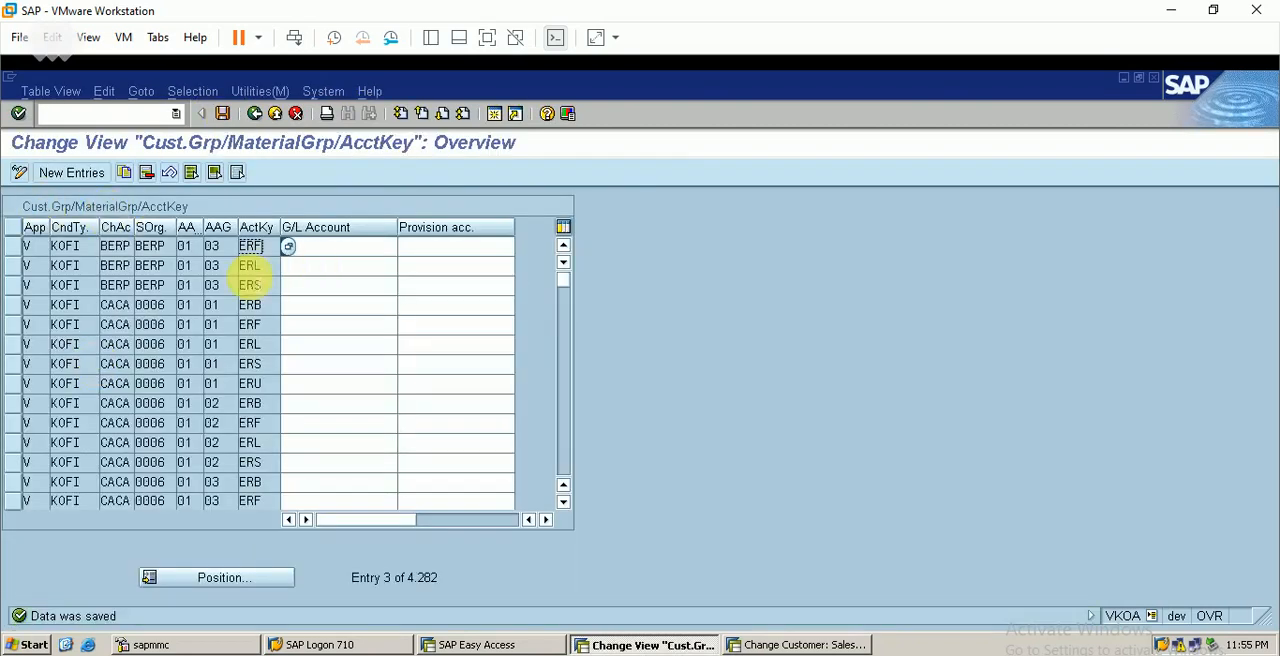
Select the three BERP entries with account keys ERF, ERL and ERS
left_click(14, 248)
left_click(20, 265)
left_click(20, 285)
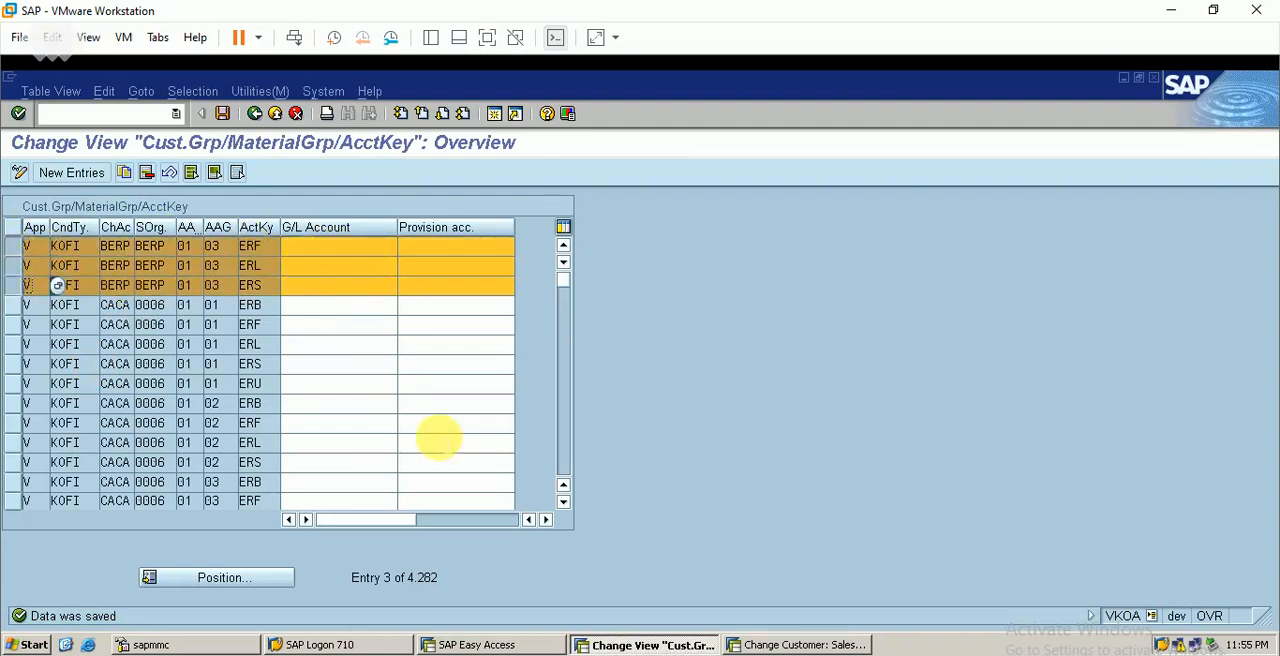
Open central G/L account maintenance with /nfs00 in the other session and find the freight revenue account among BERP's revenue accounts
left_click(800, 644)
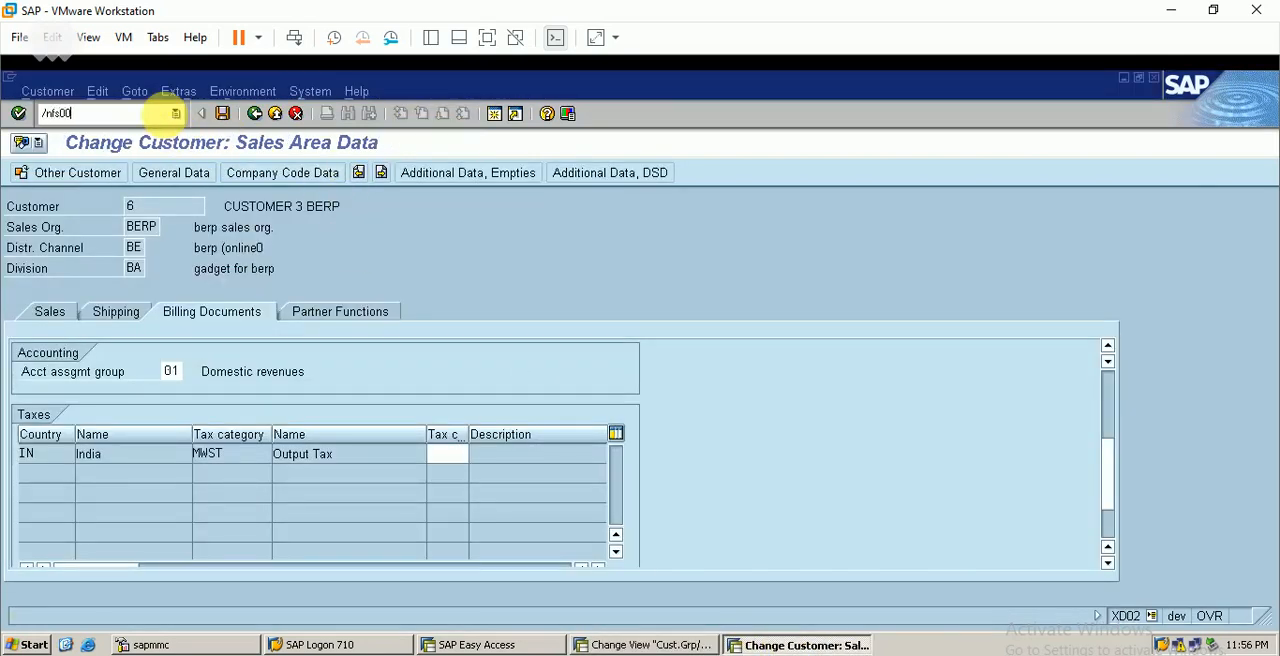
key("Return")
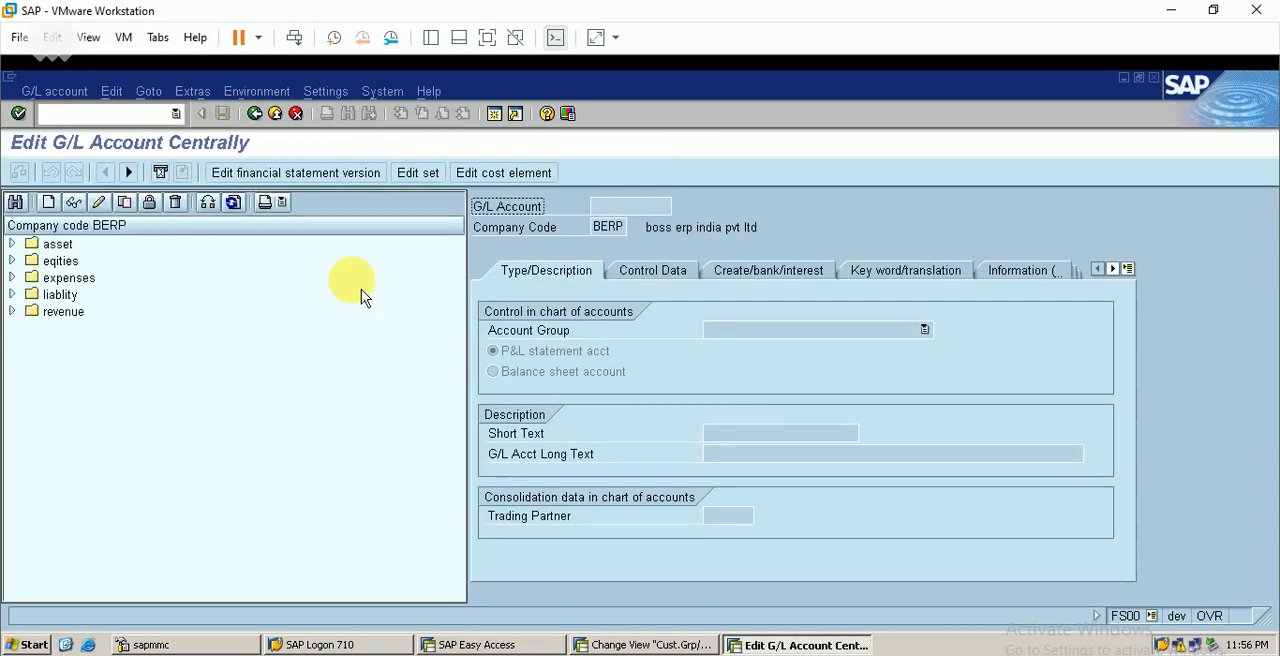
left_click(12, 311)
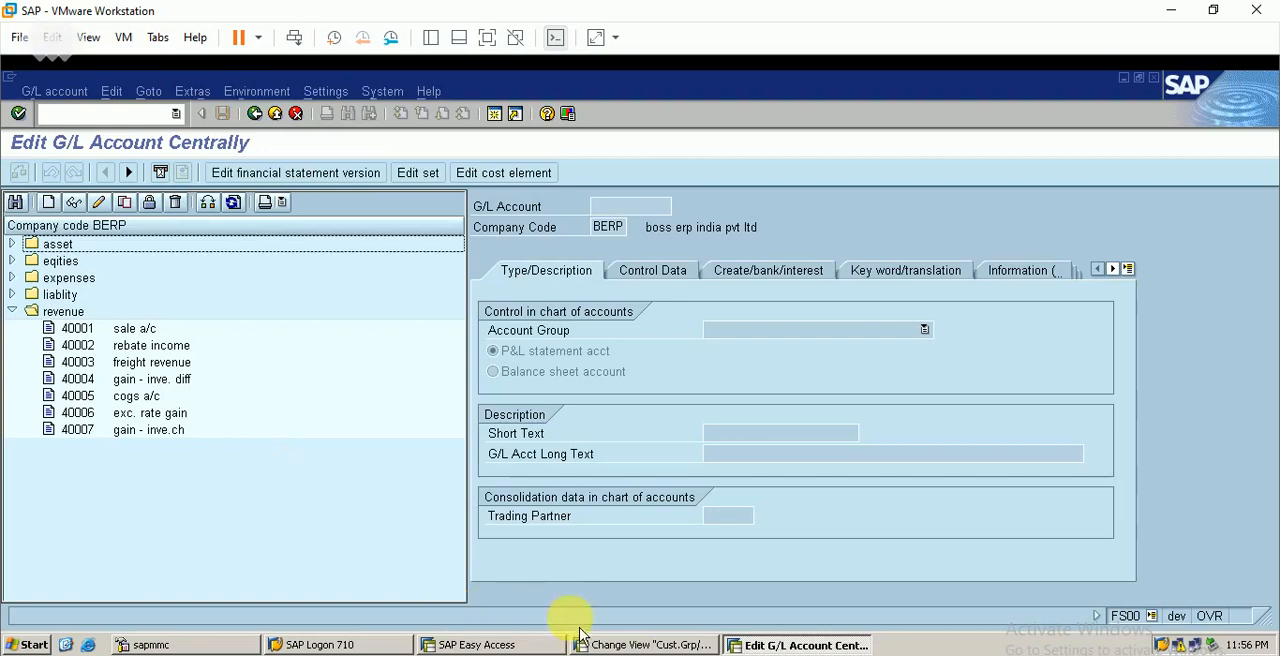
left_click(648, 644)
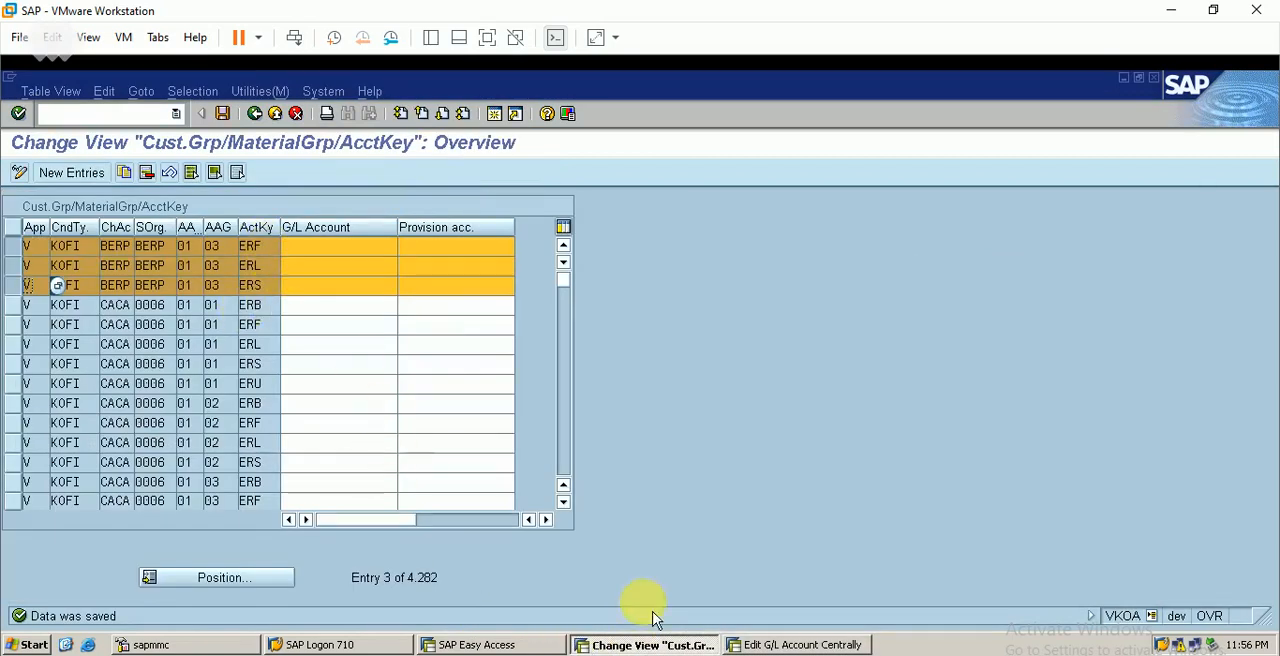
left_click(805, 644)
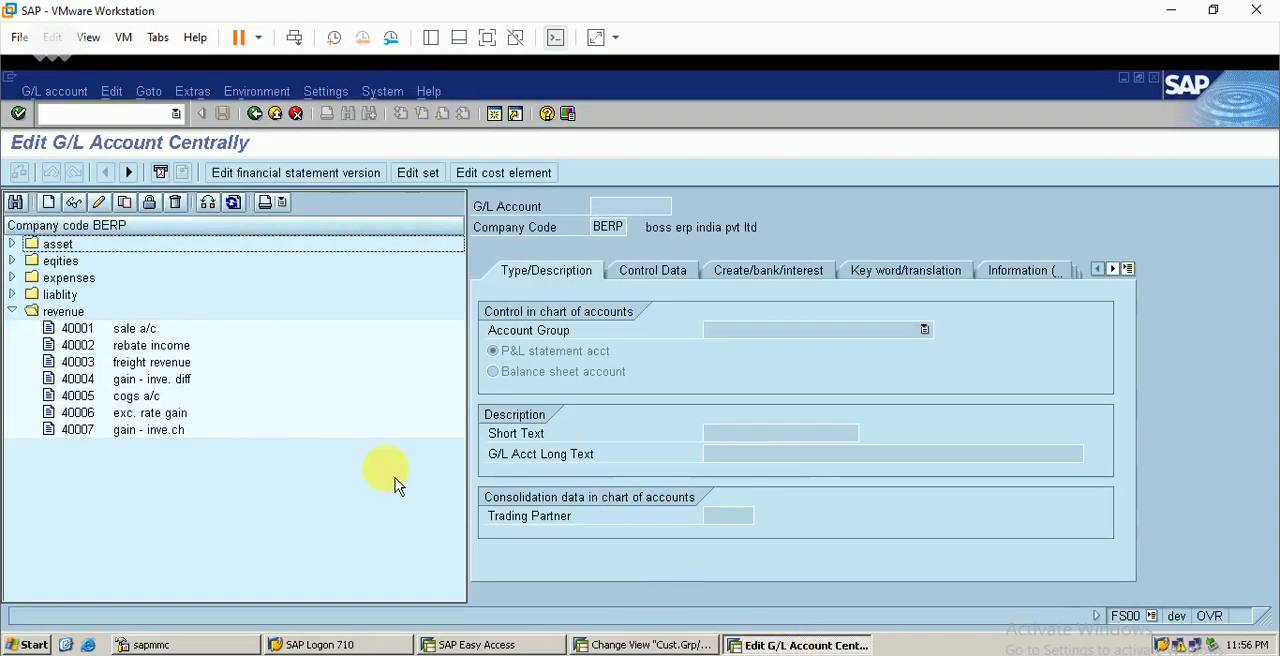
left_click(177, 362)
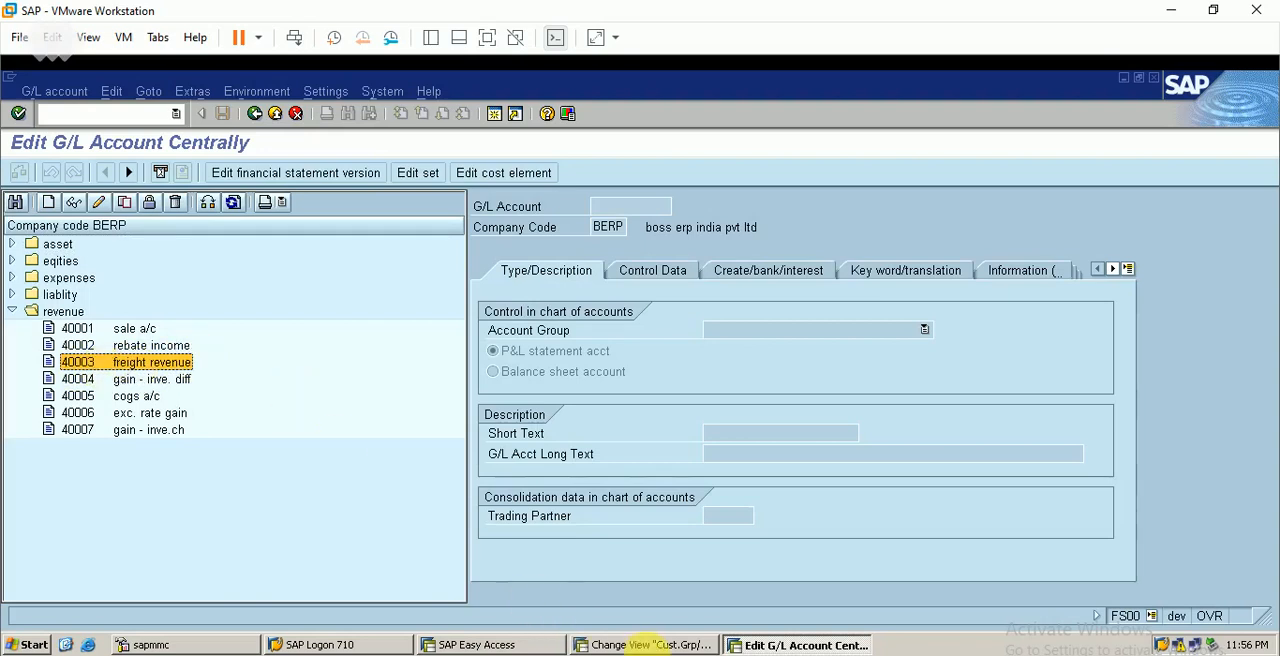
Set the BERP ERF entry's G/L account to 40003 and save the assignment
left_click(640, 644)
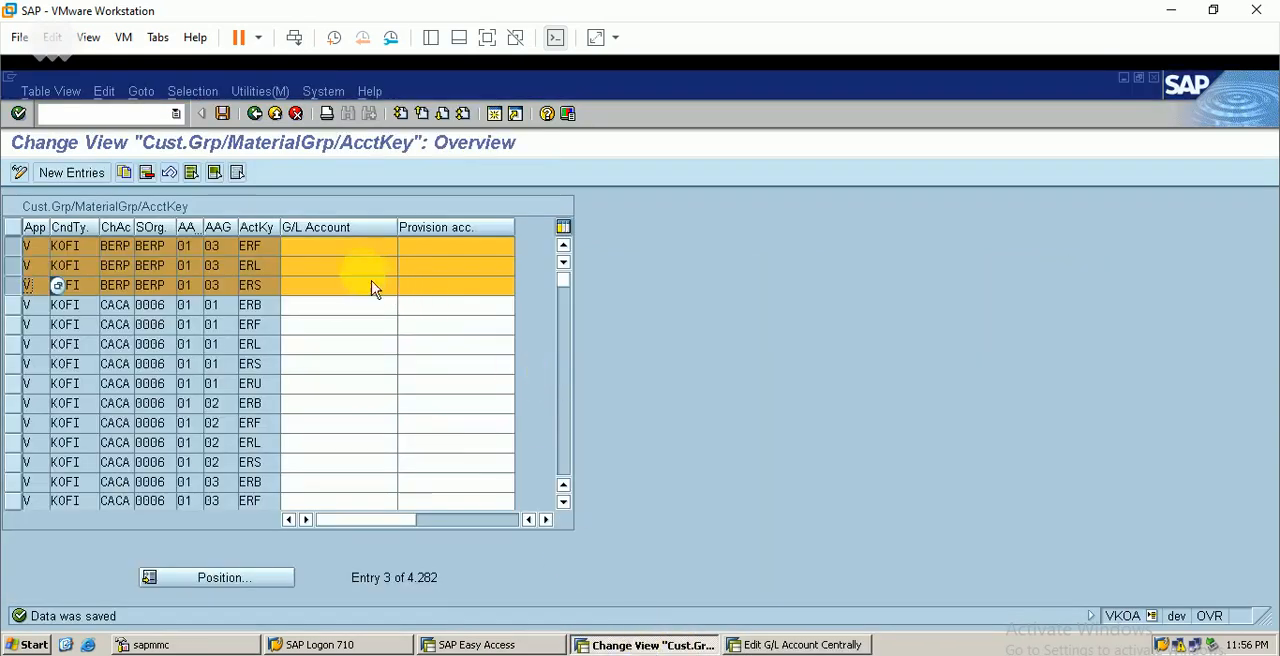
left_click(338, 247)
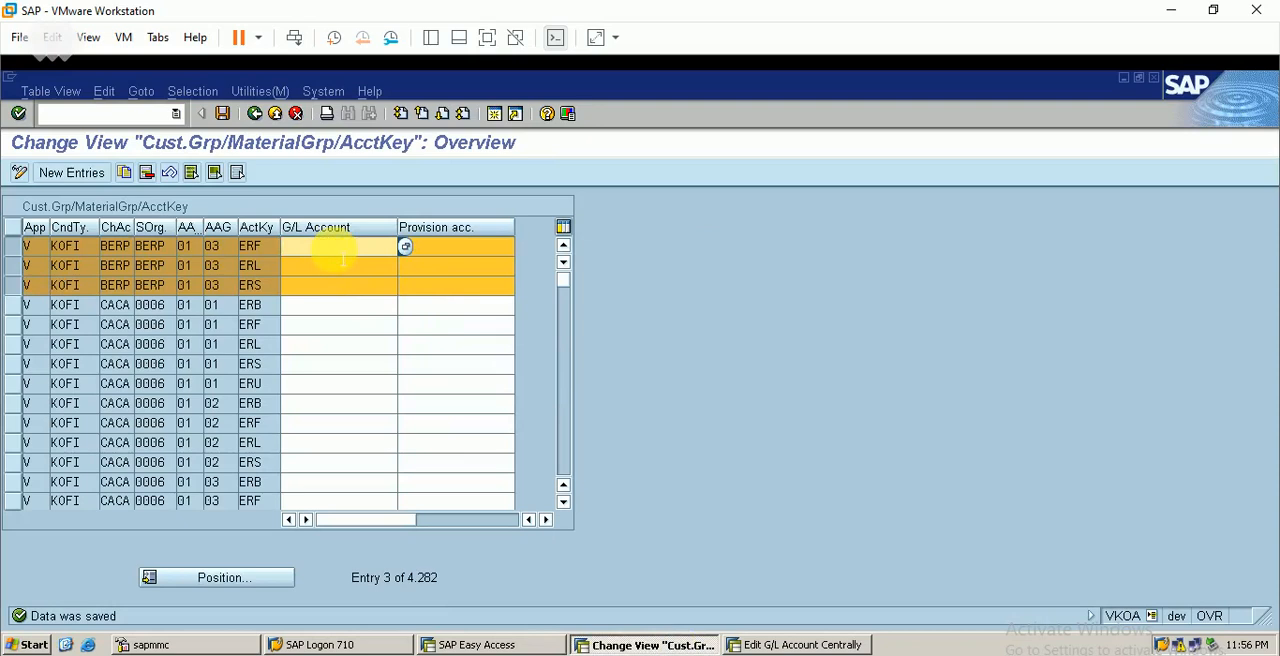
type("400")
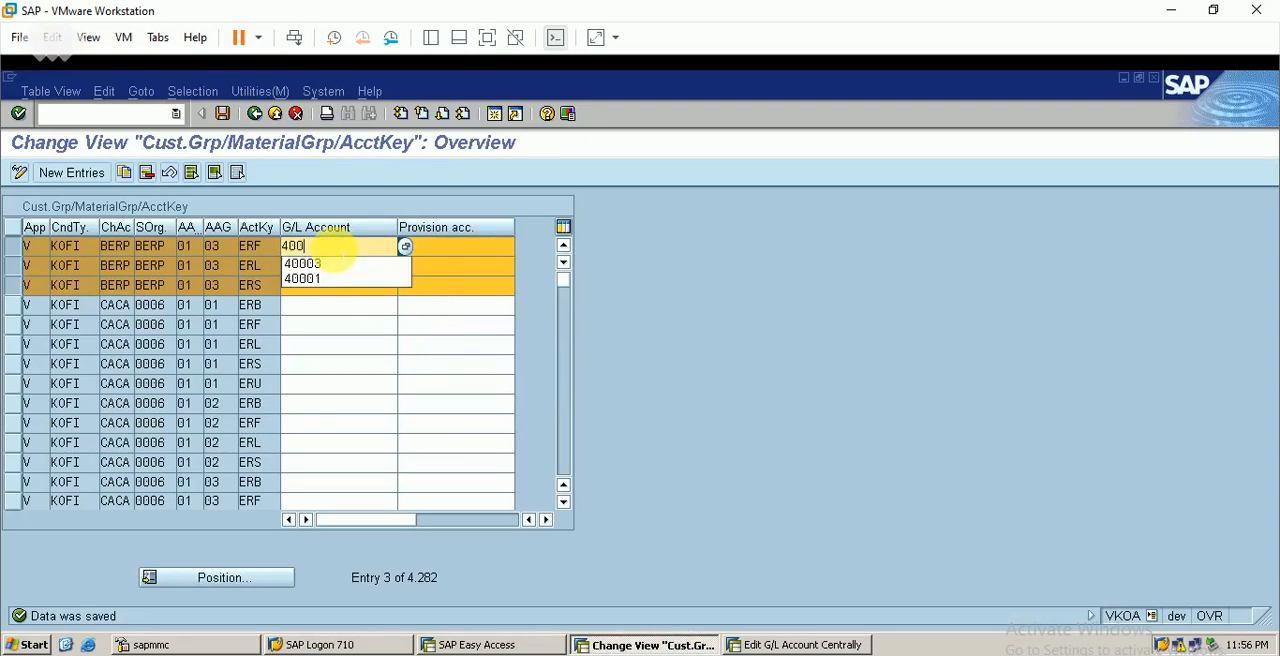
type("00")
key("BackSpace")
type("3")
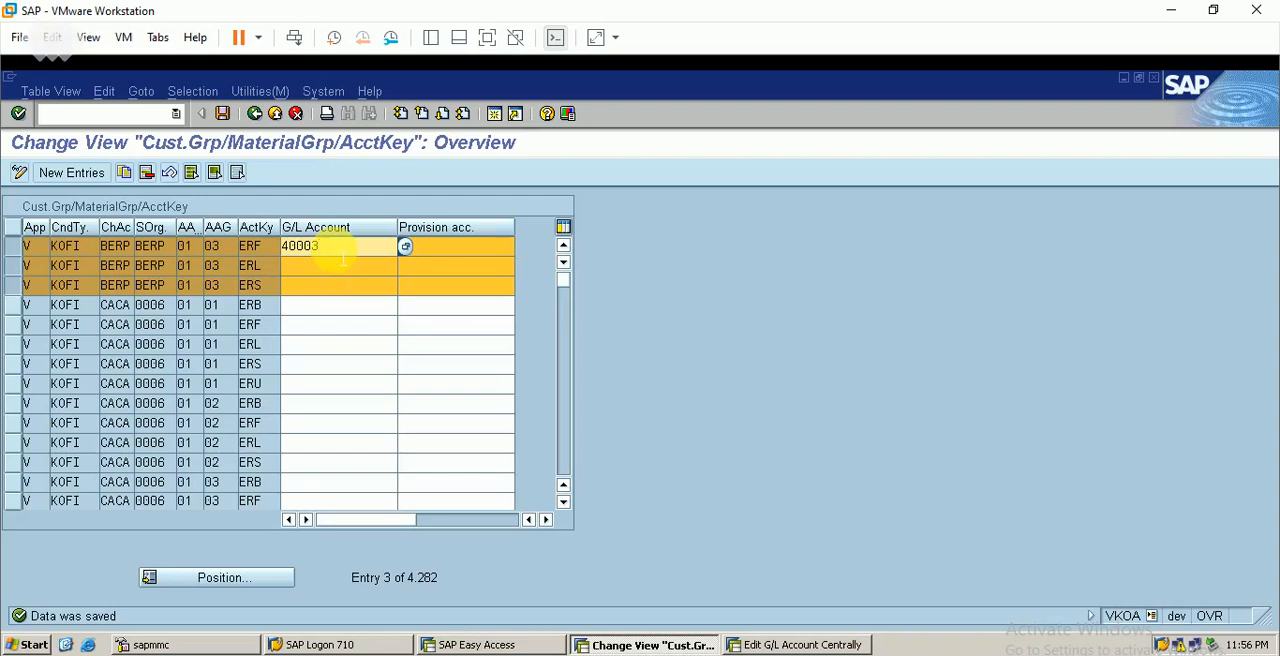
left_click(222, 113)
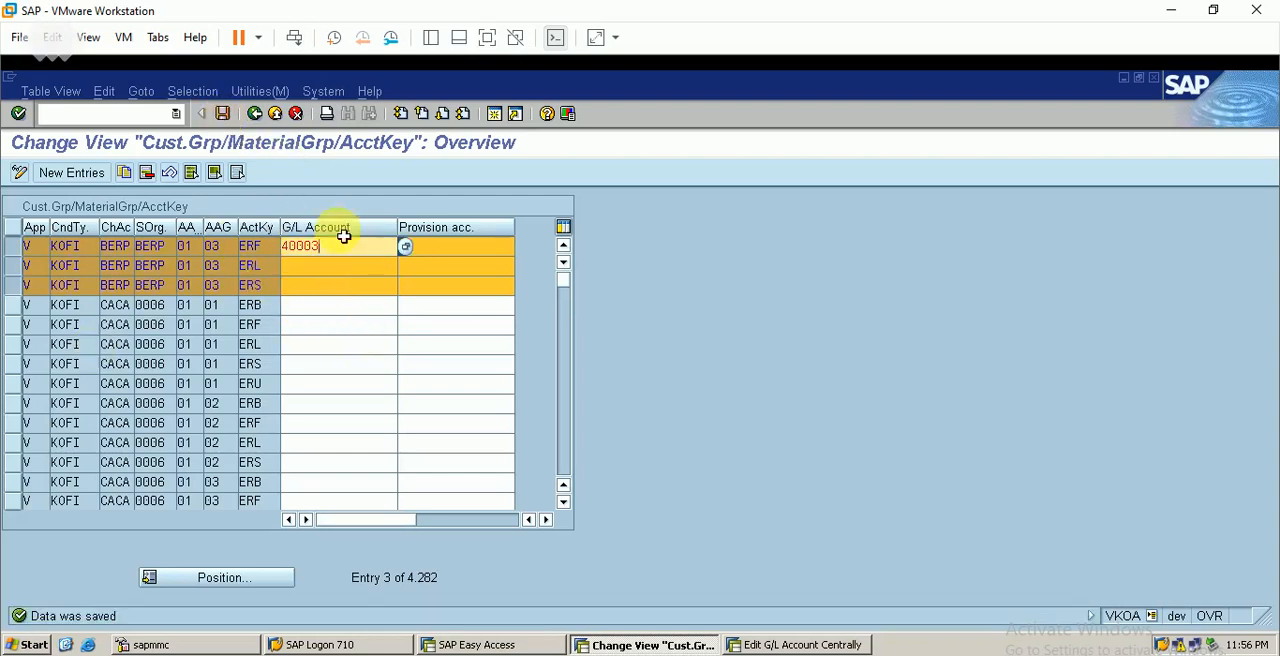
Check the meaning of account key ERL in the Excel notes and return to the central G/L account maintenance session
left_click(358, 266)
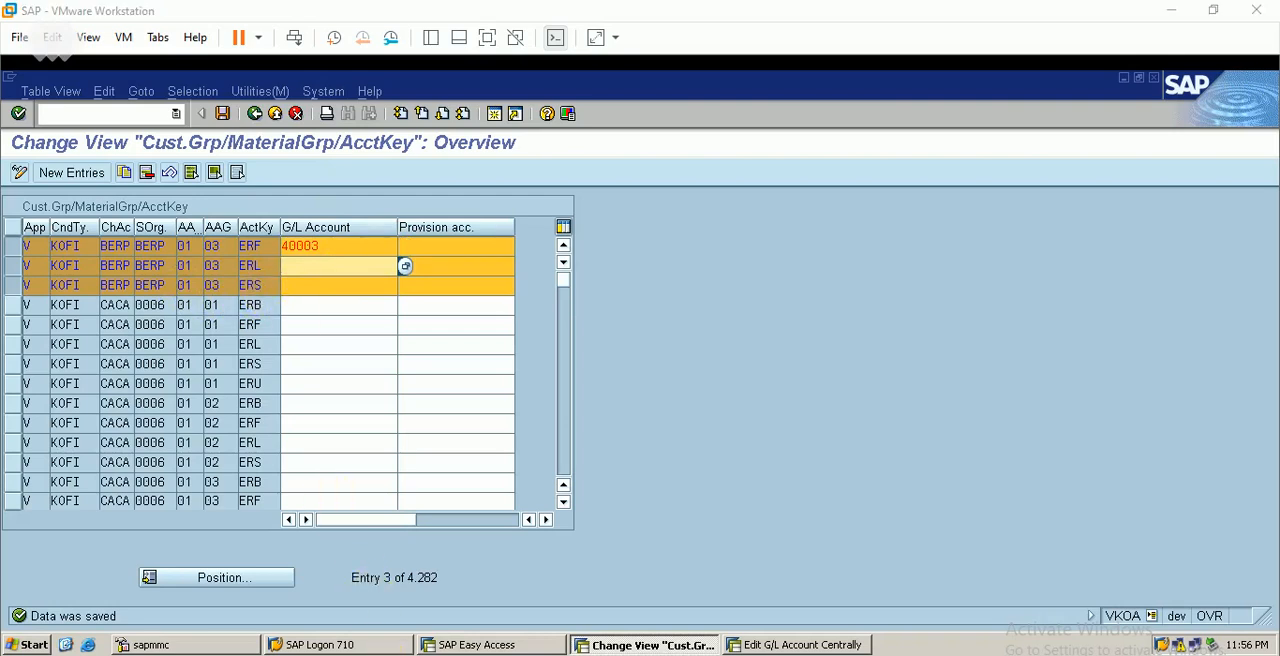
left_click(455, 655)
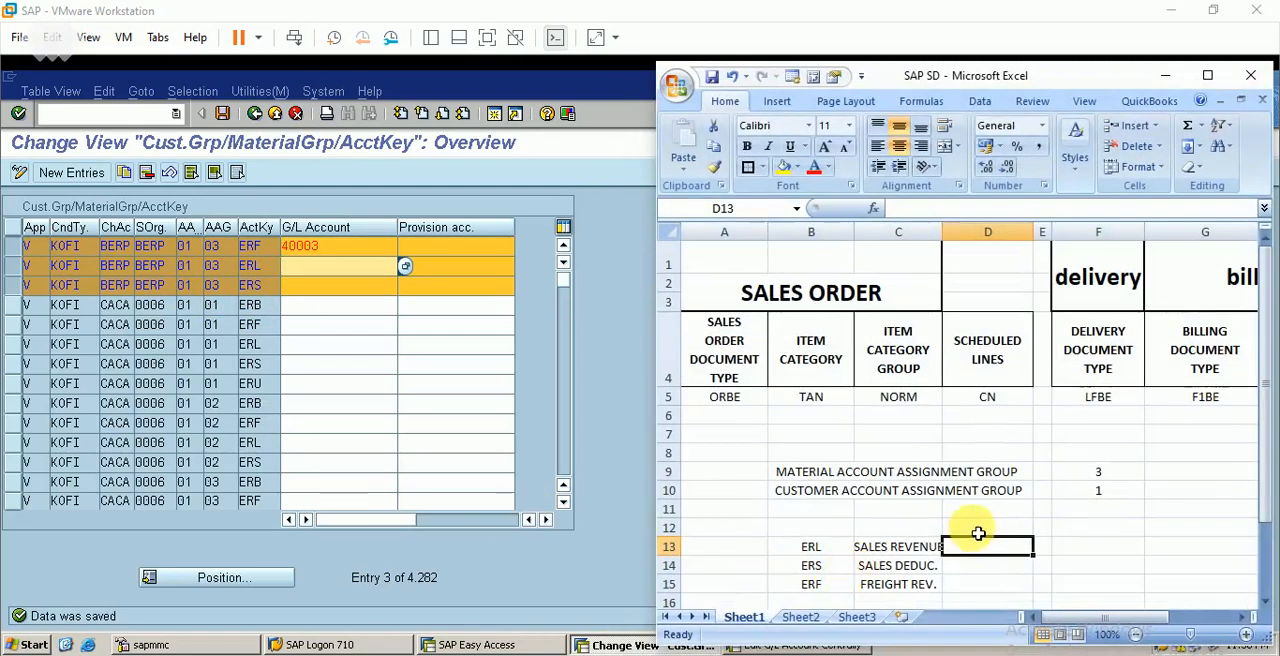
left_click(1166, 76)
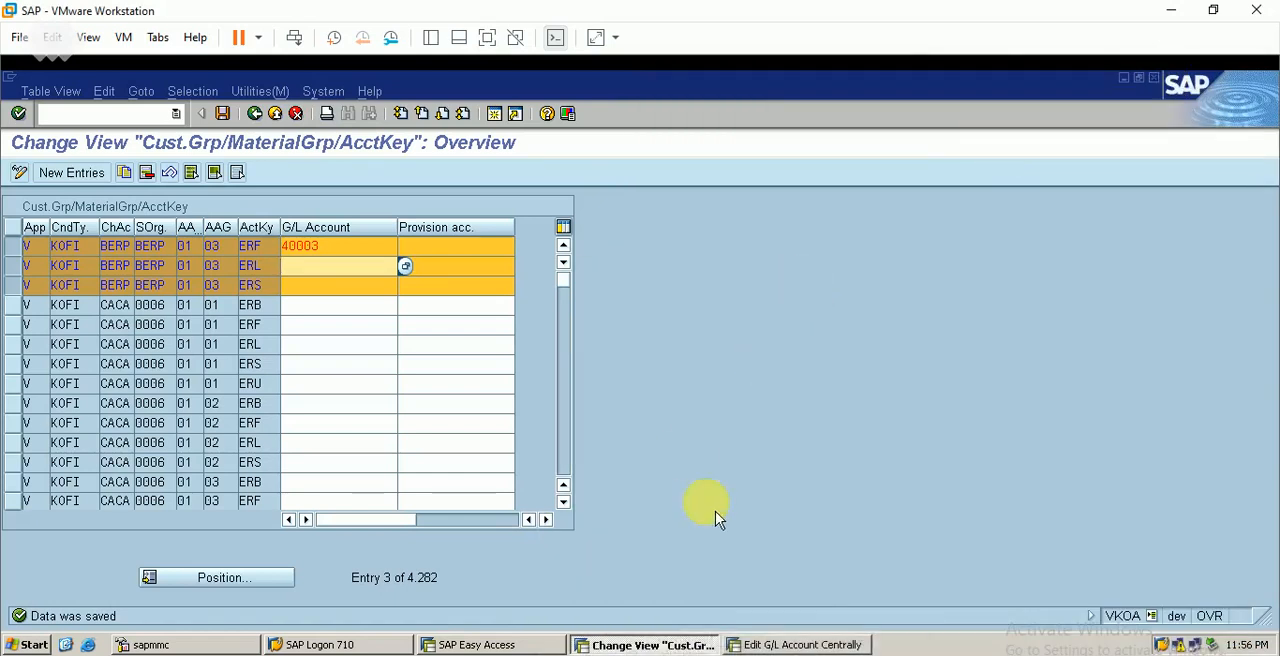
left_click(798, 644)
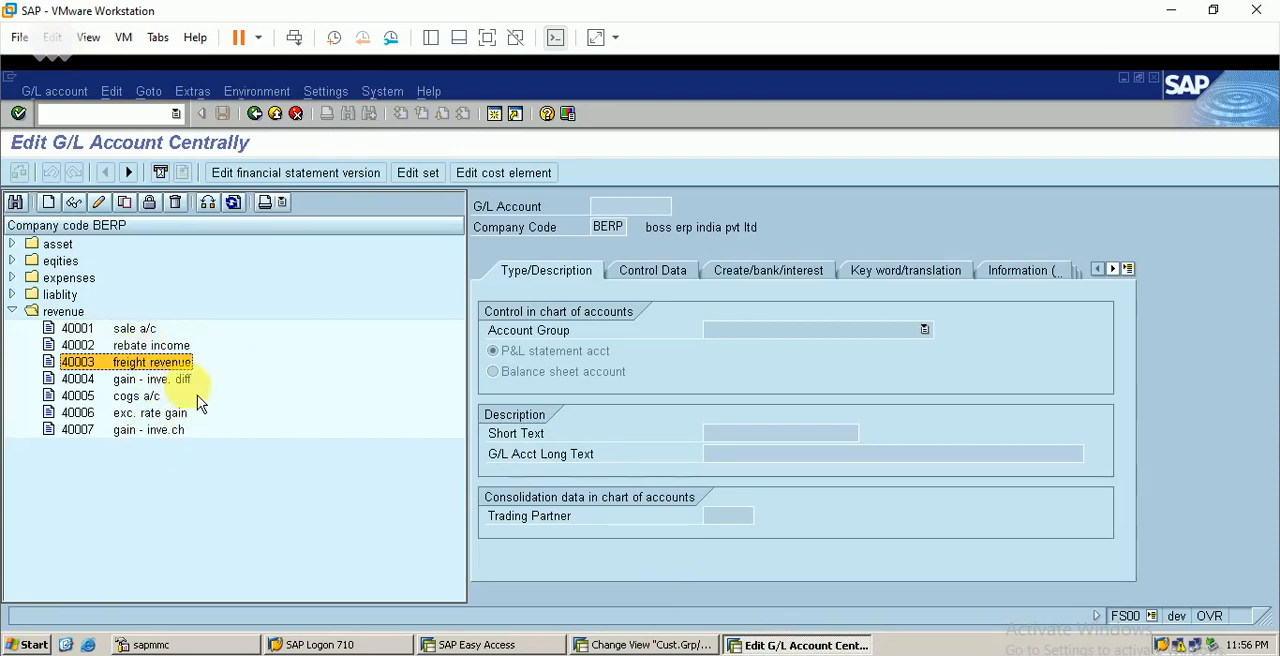
Start a new G/L account 40008 in company code BERP and assign it to account group REVS revenue
left_click(130, 433)
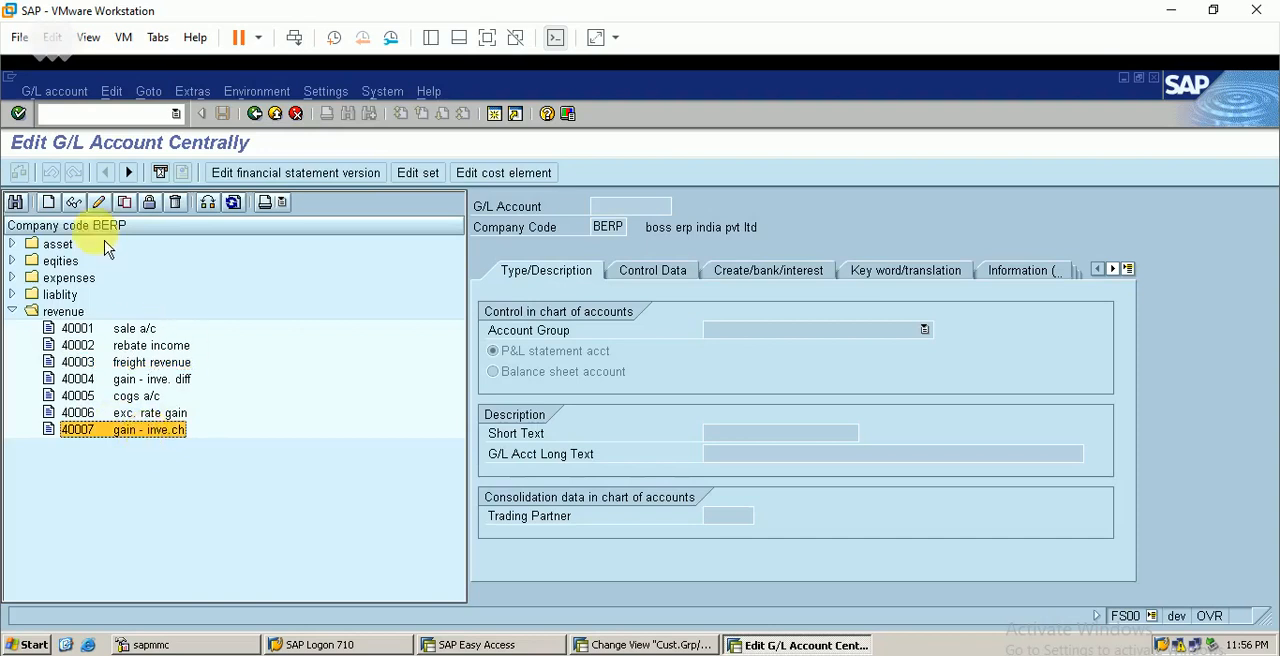
left_click(48, 202)
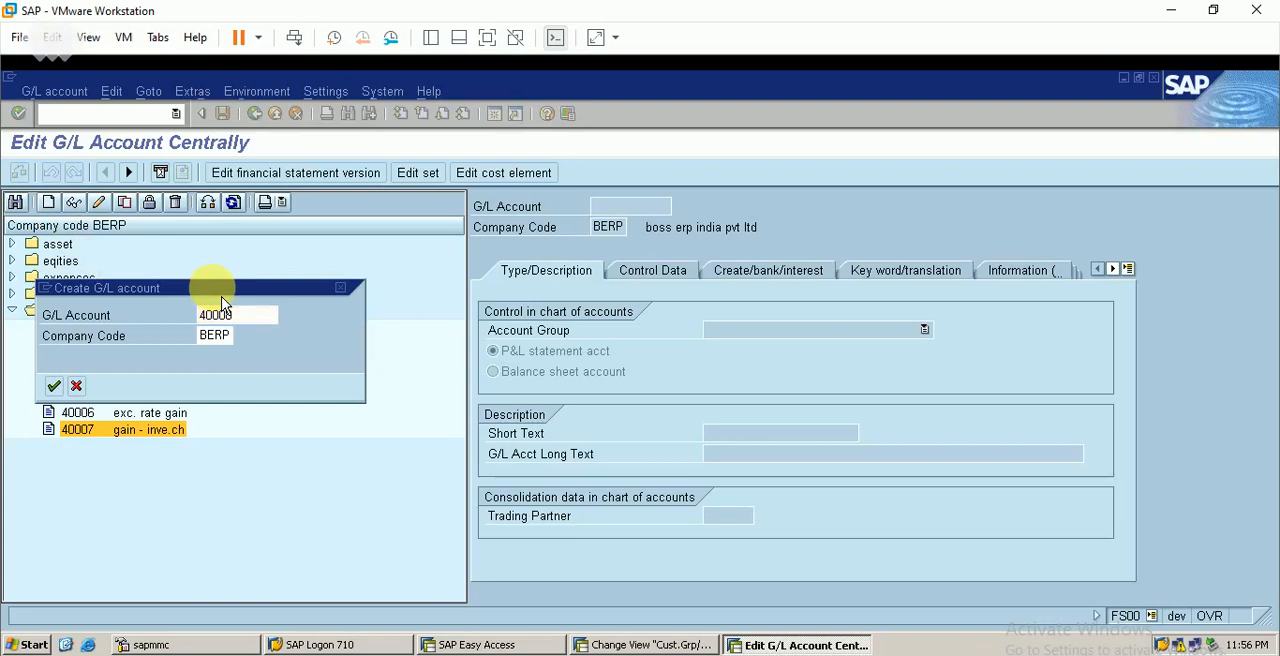
key("Return")
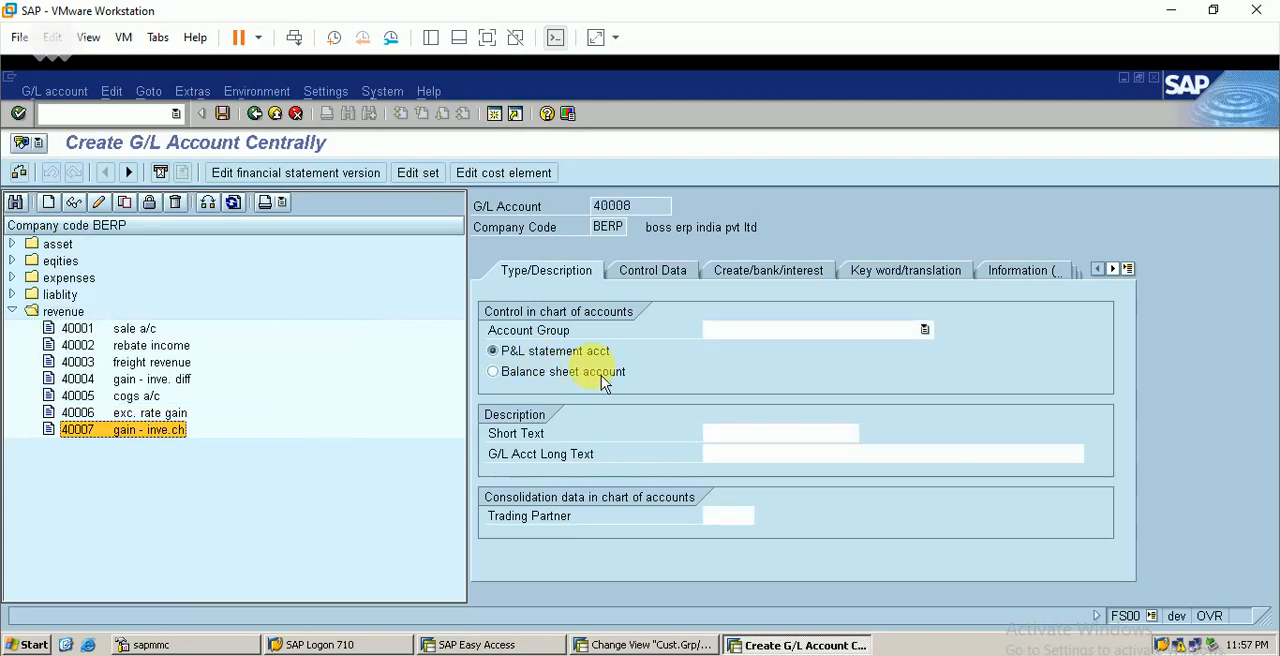
left_click(734, 335)
left_click(750, 385)
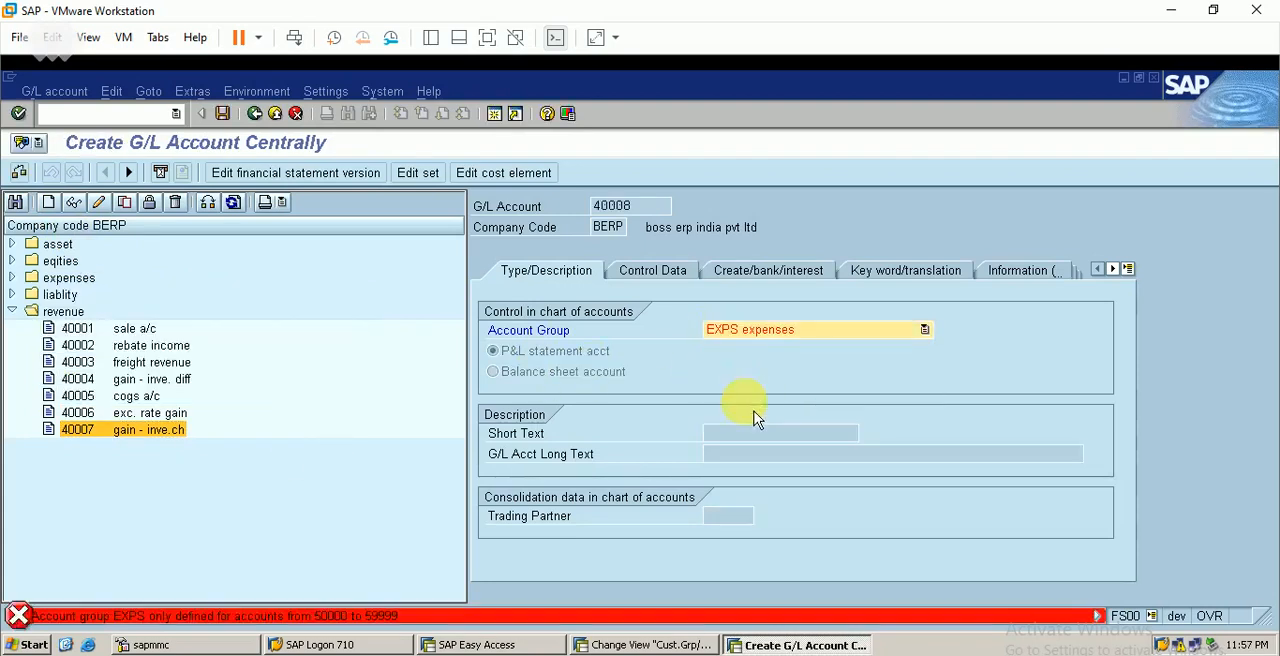
left_click(792, 340)
left_click(755, 408)
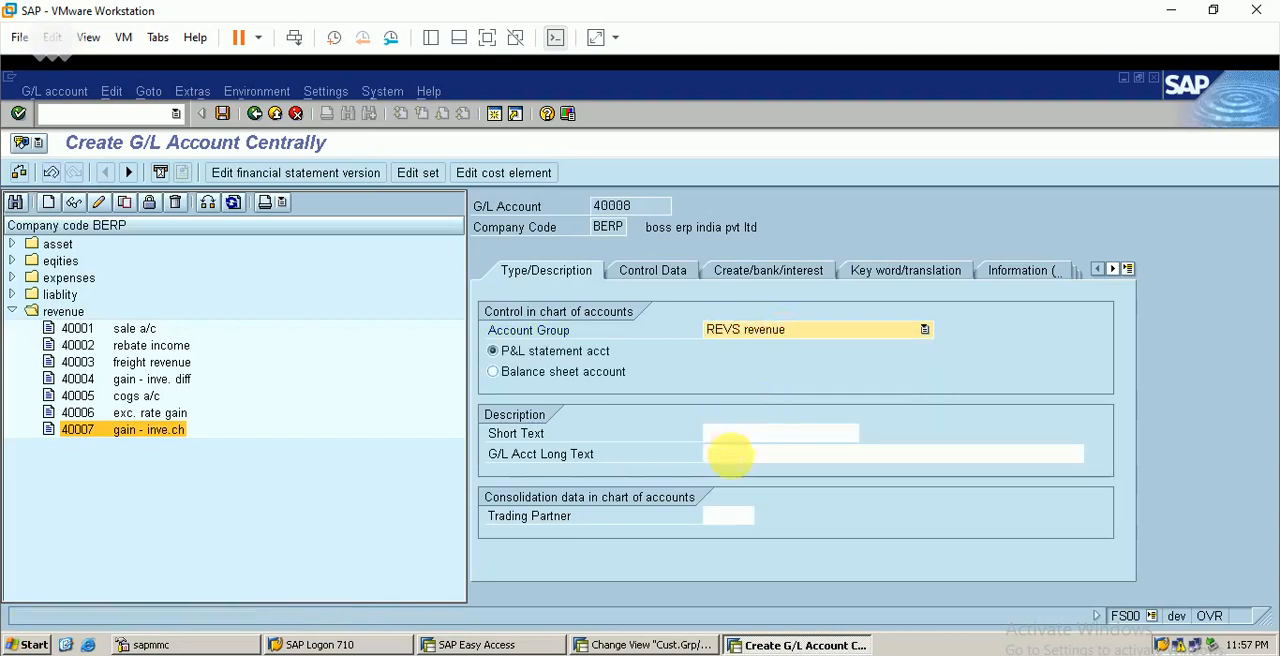
Enter "sales revenue" as the new account's short text and begin its long text with "sales"
left_click(762, 432)
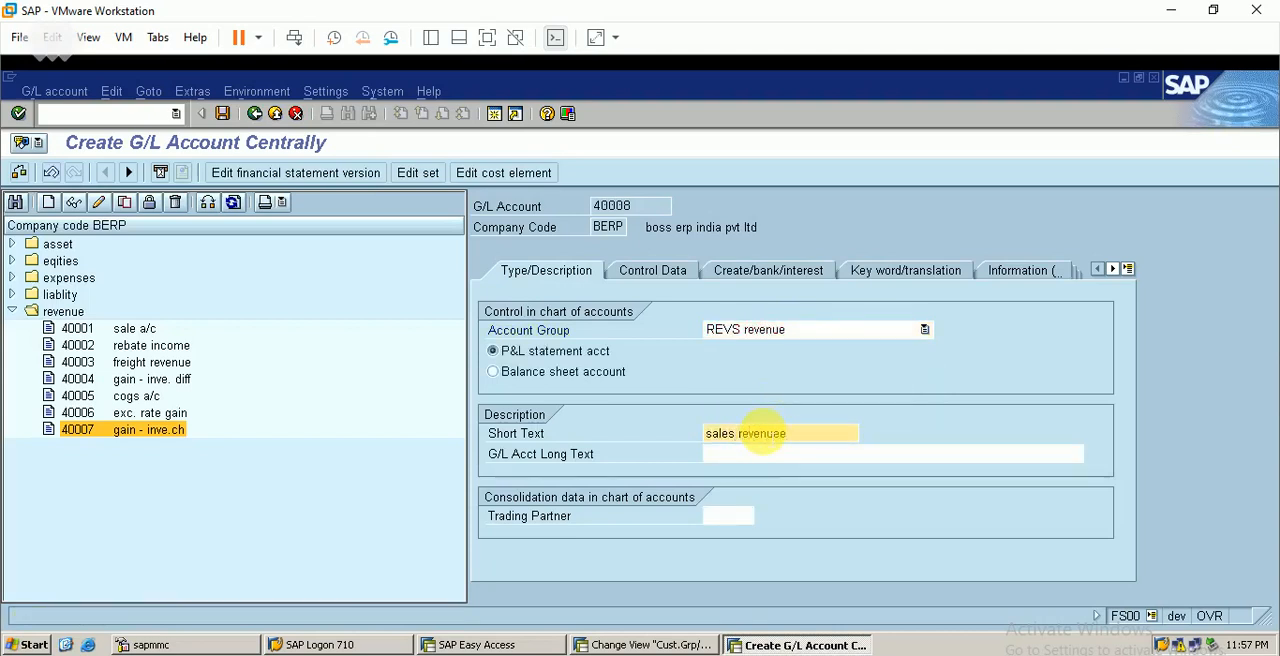
left_click(759, 456)
type("sales")
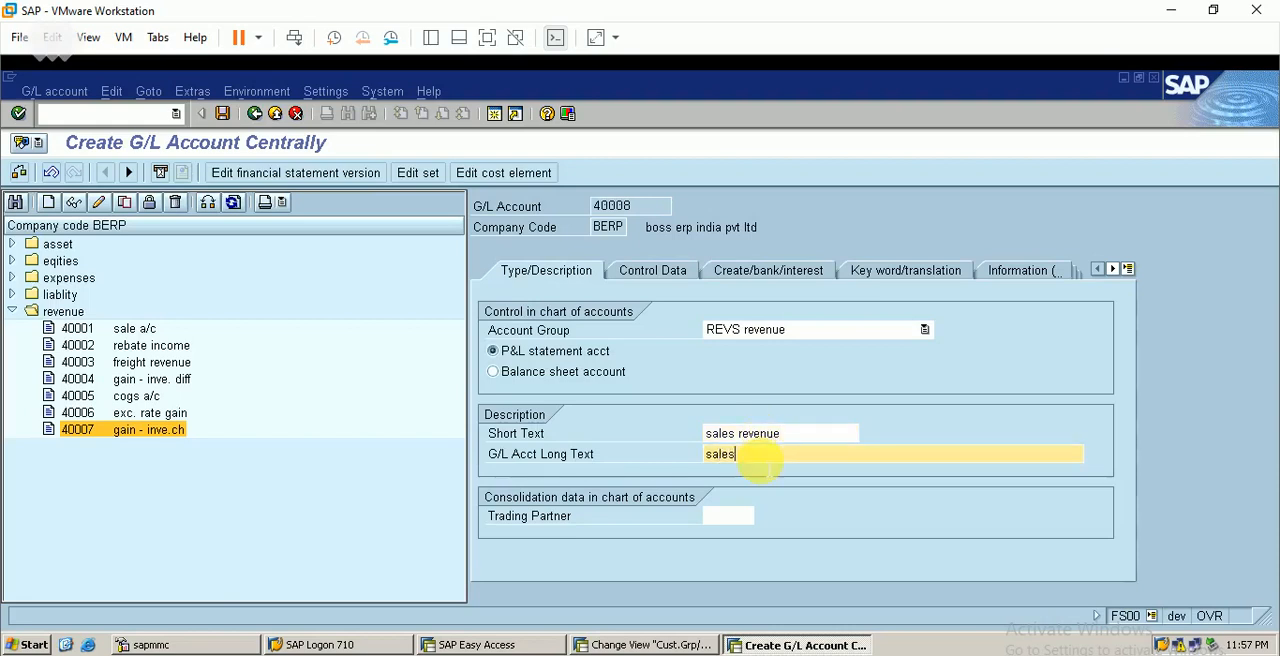
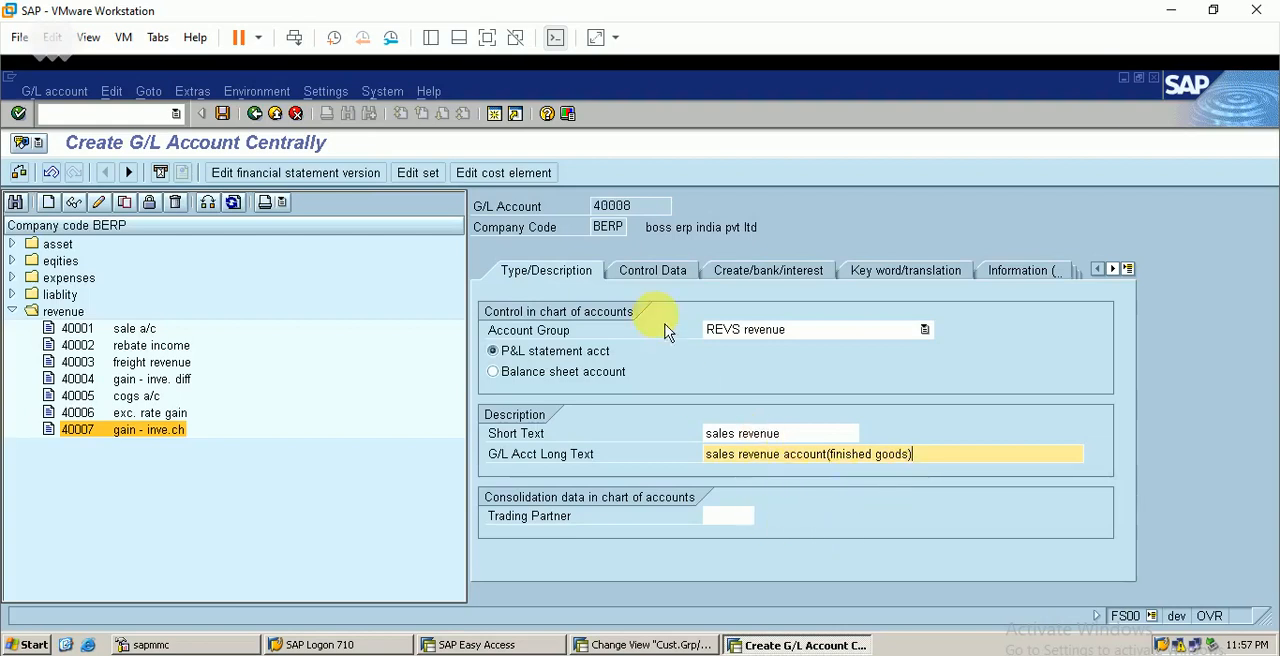
In the control data of account 40008, enable line item display and set the sort key to 036 Order
left_click(656, 280)
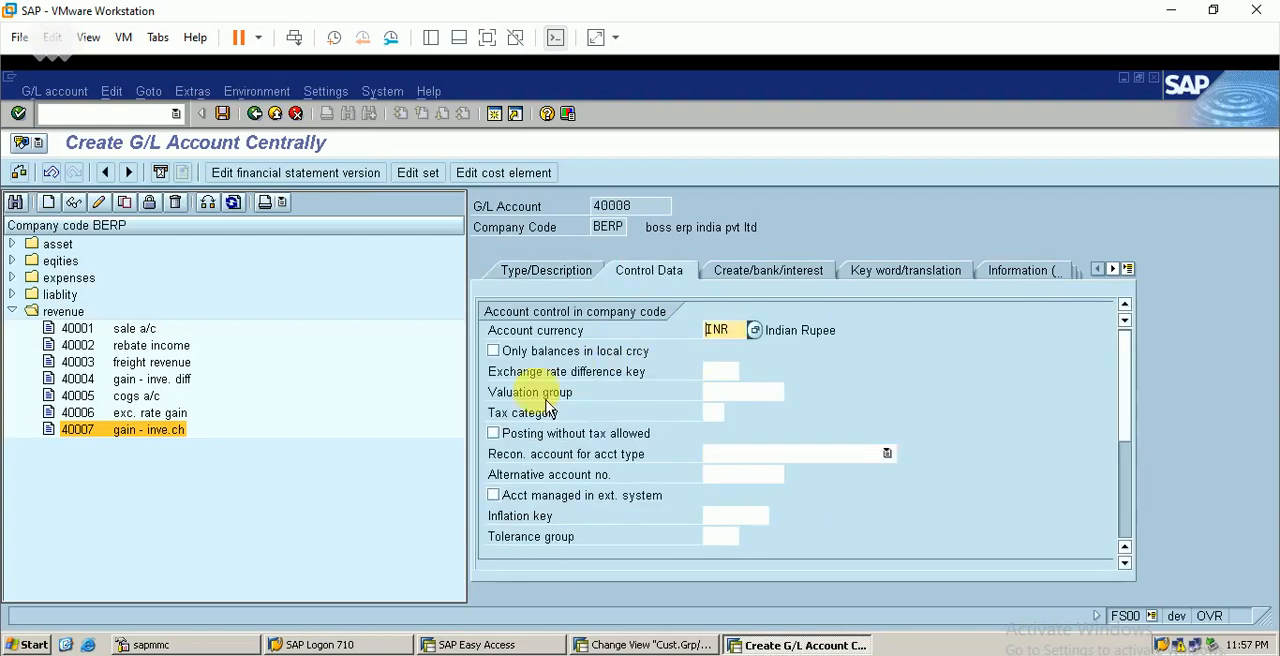
left_click(1126, 522)
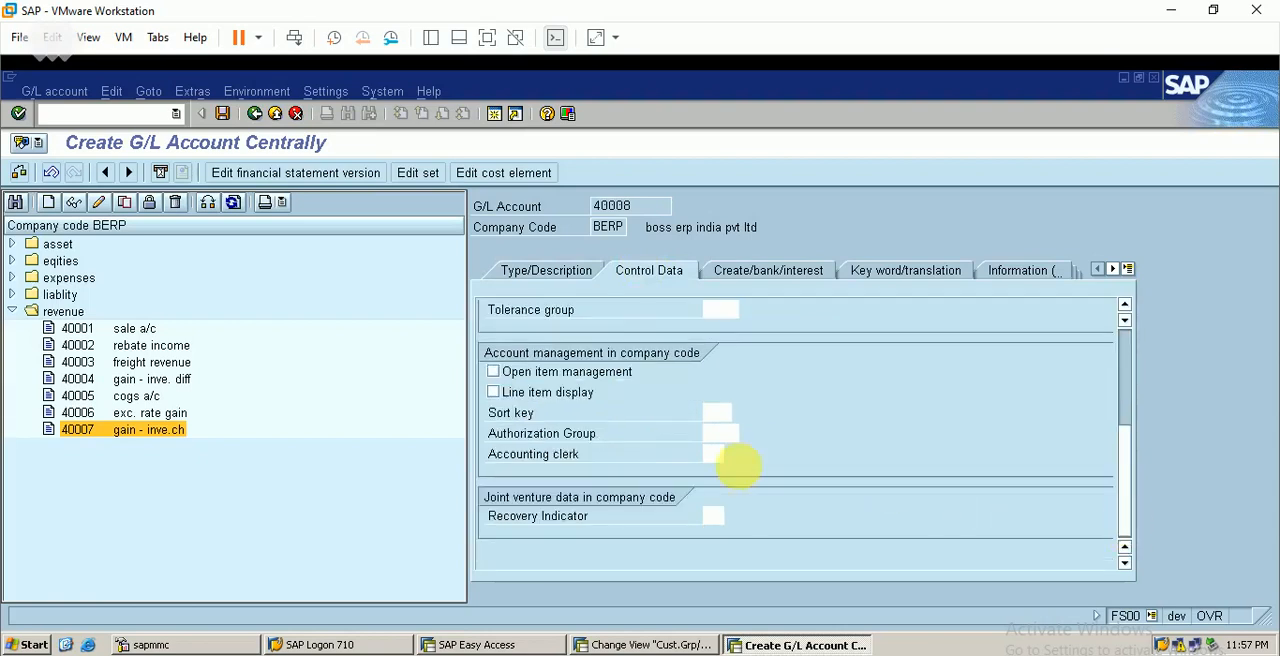
left_click(494, 392)
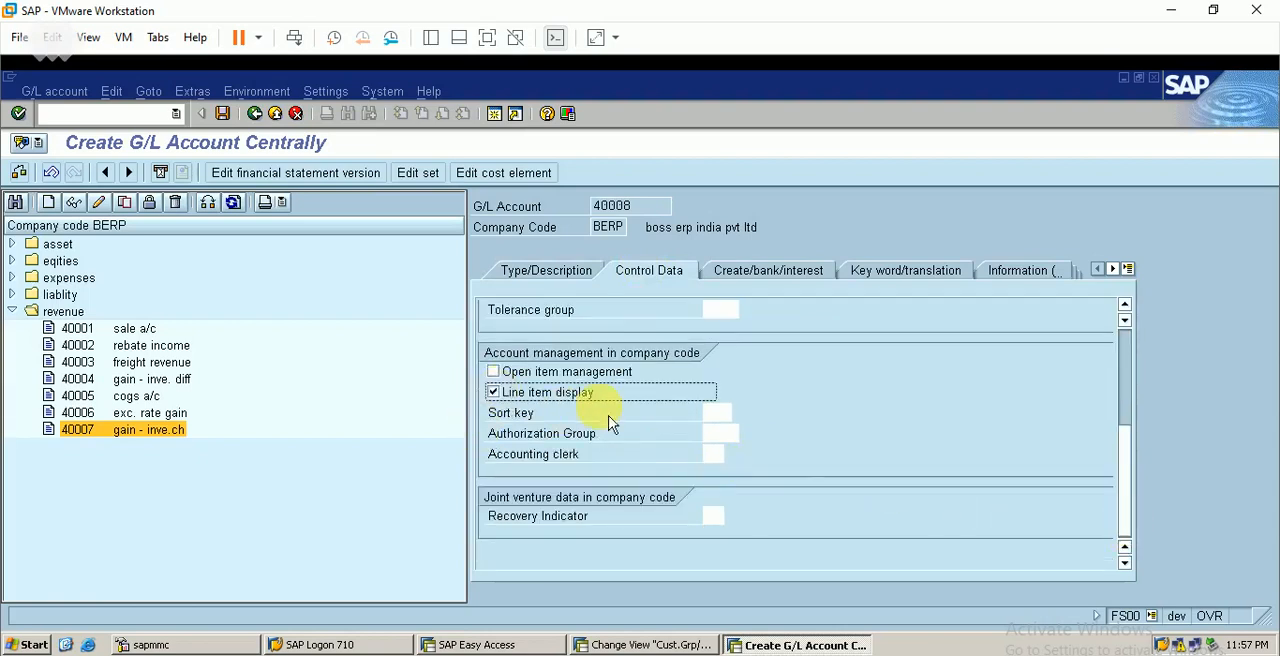
left_click(710, 413)
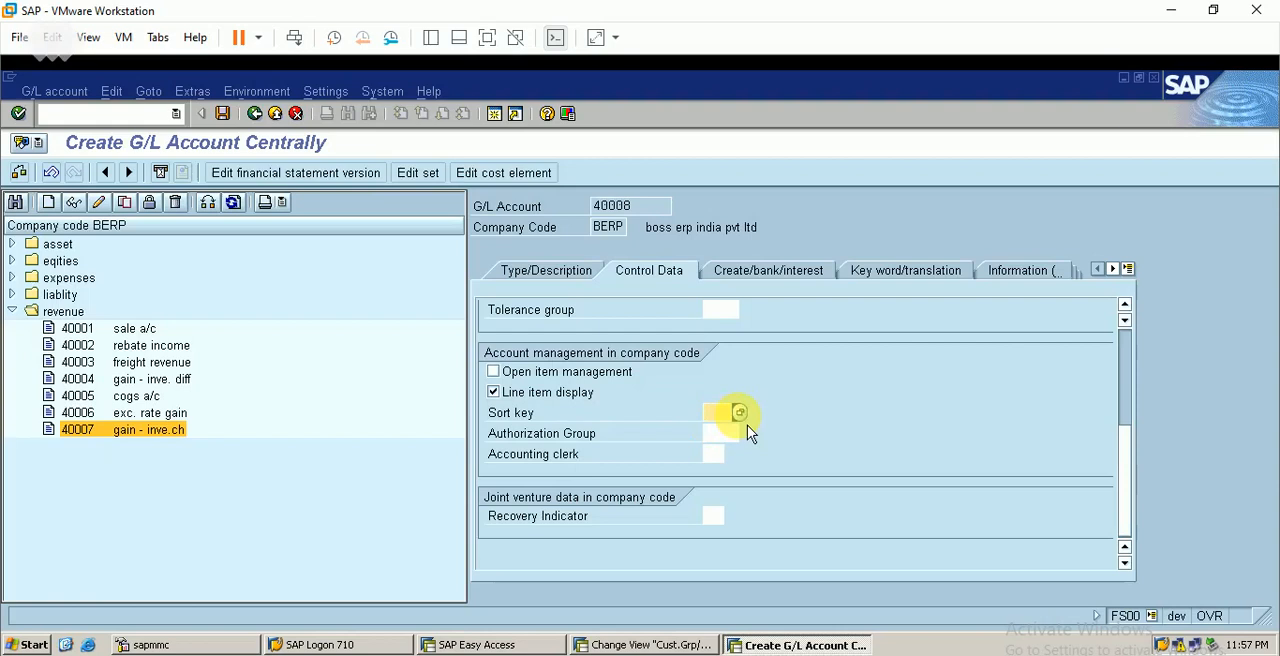
left_click(740, 413)
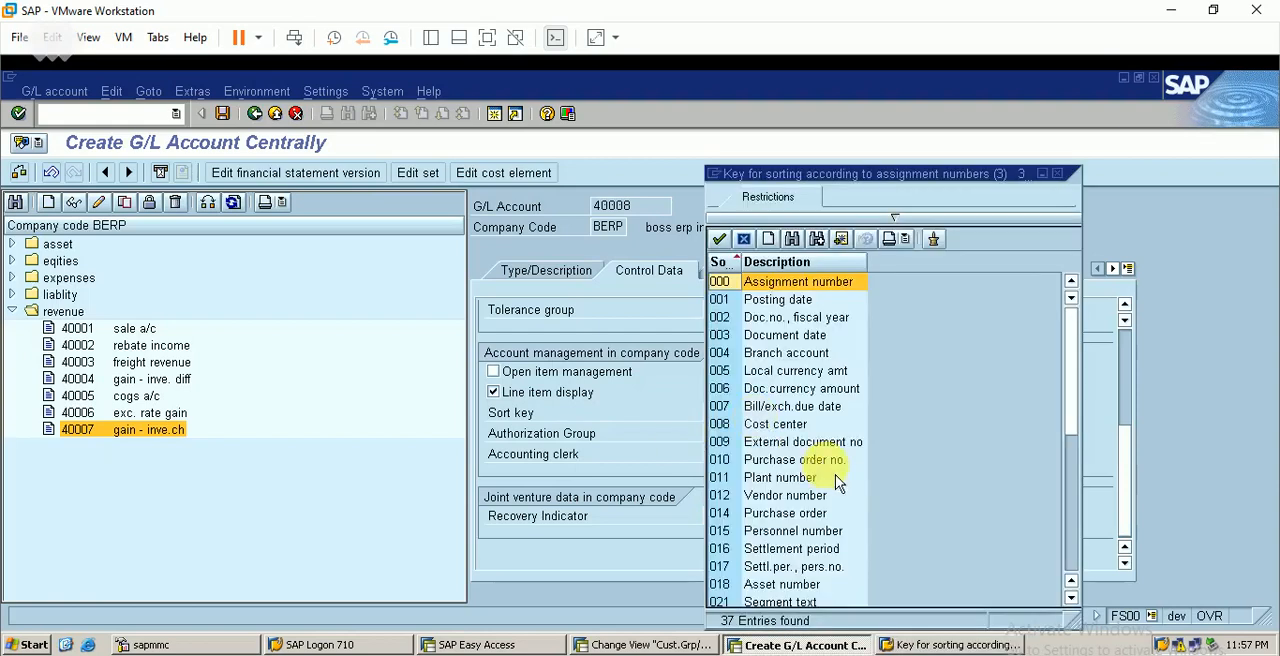
left_click(1078, 571)
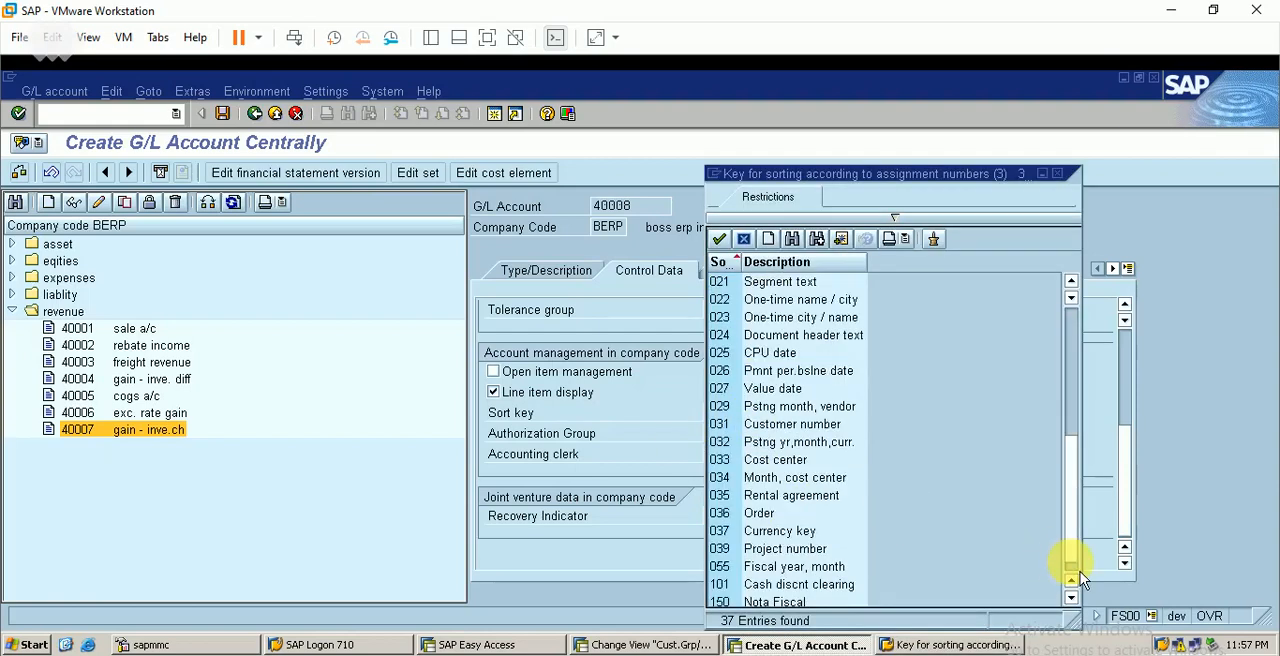
double_click(768, 514)
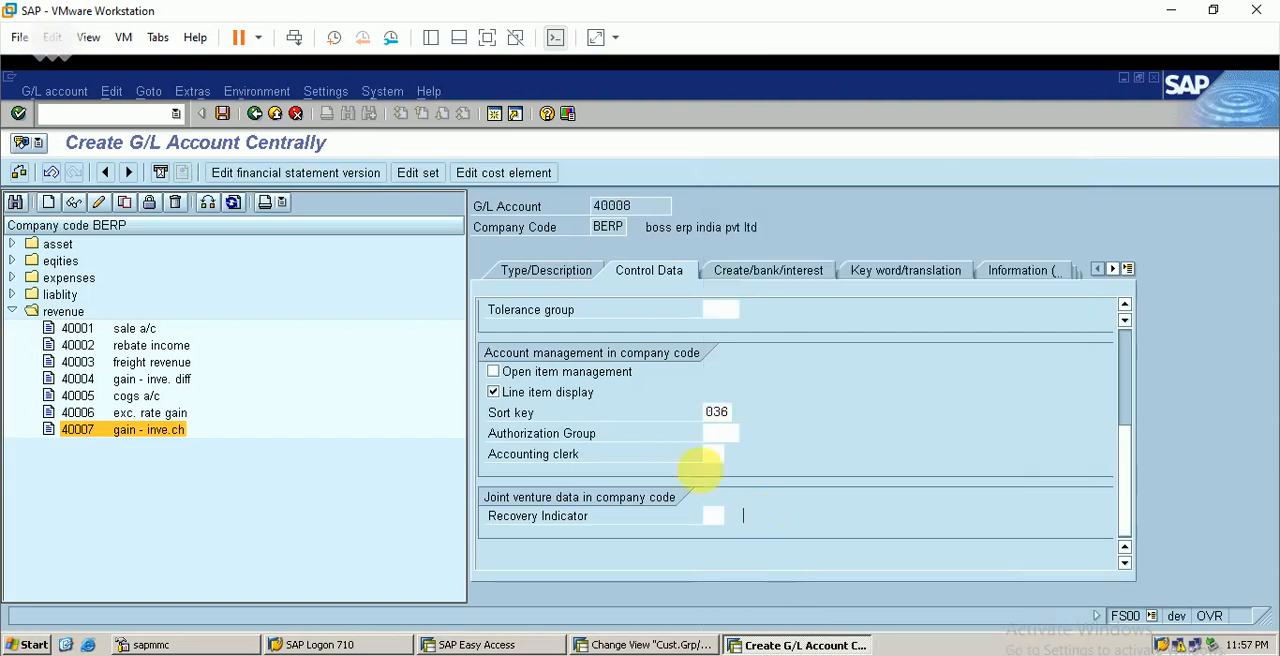
Assign field status group G029 Revenue accounts to account 40008 and save the account
left_click(765, 271)
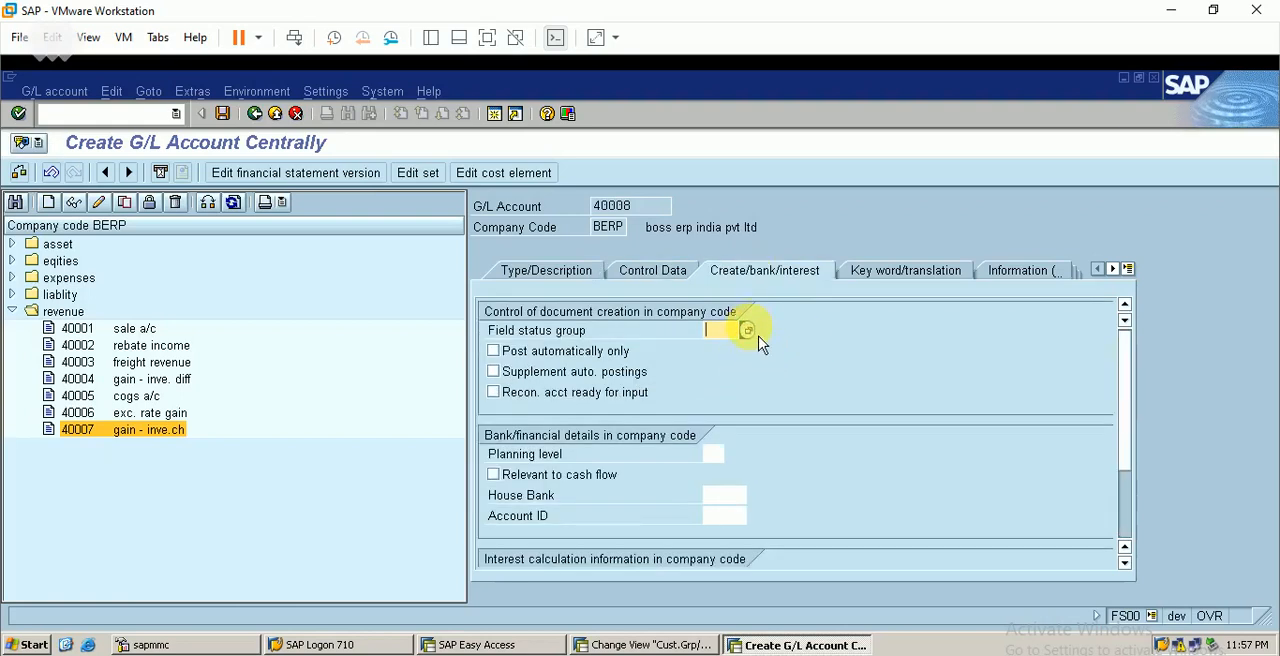
left_click(748, 331)
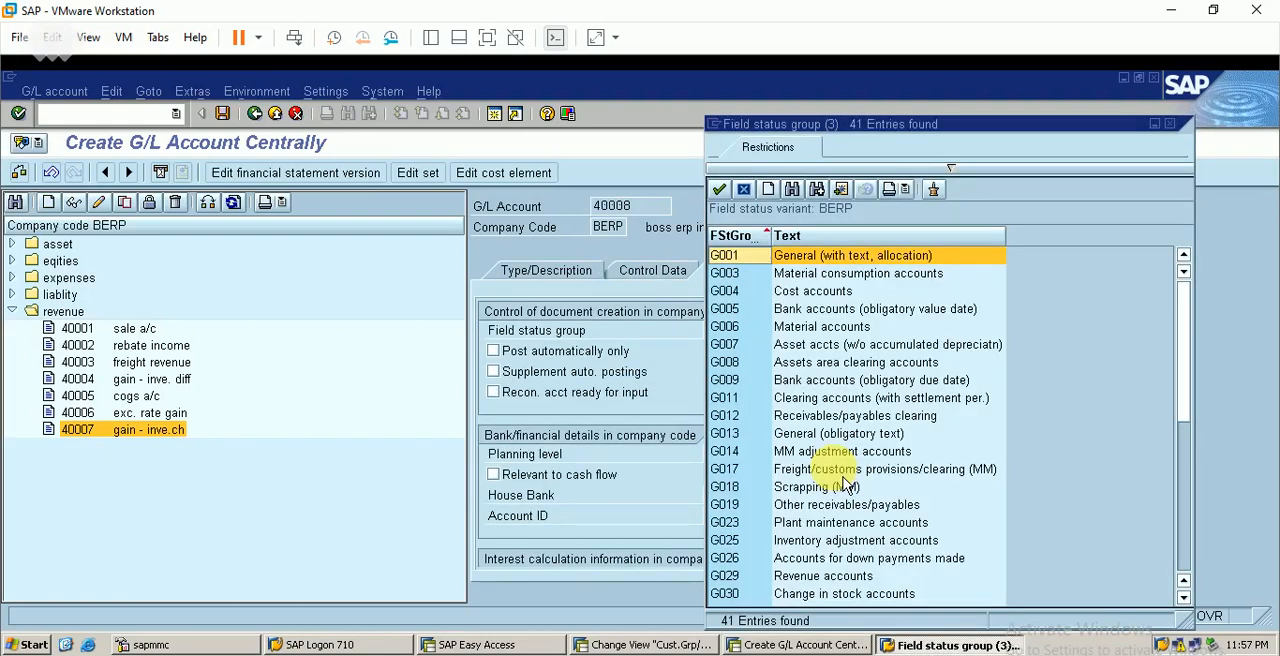
double_click(826, 578)
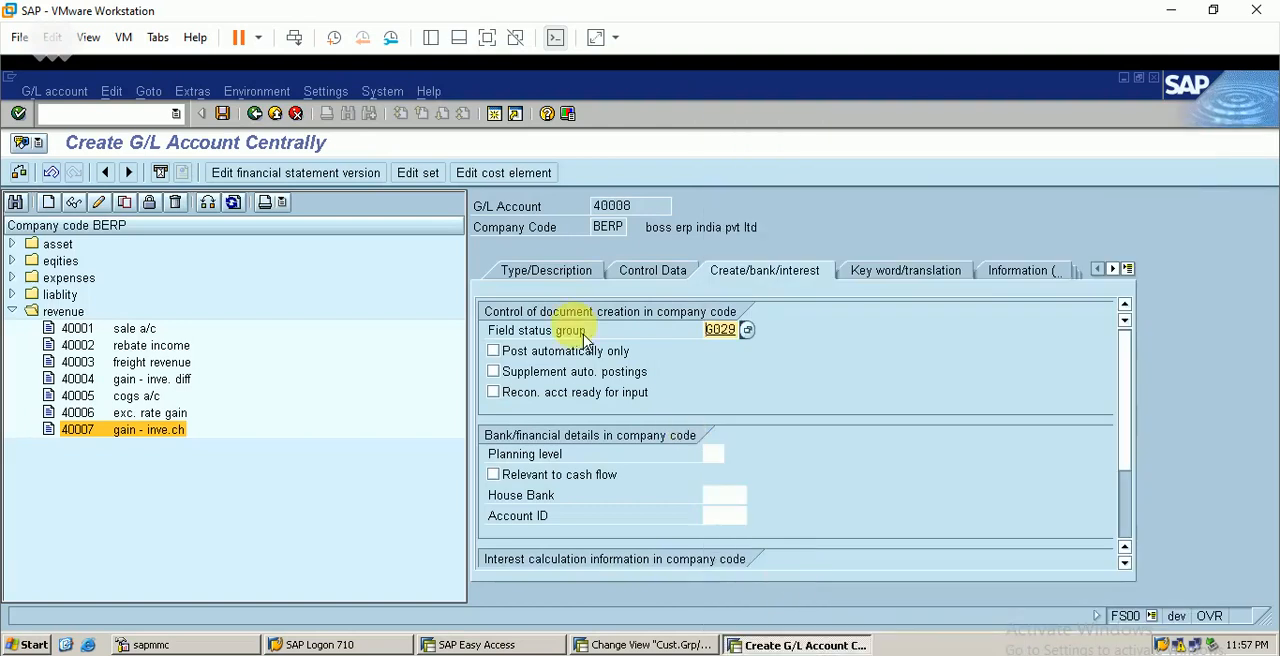
left_click(222, 113)
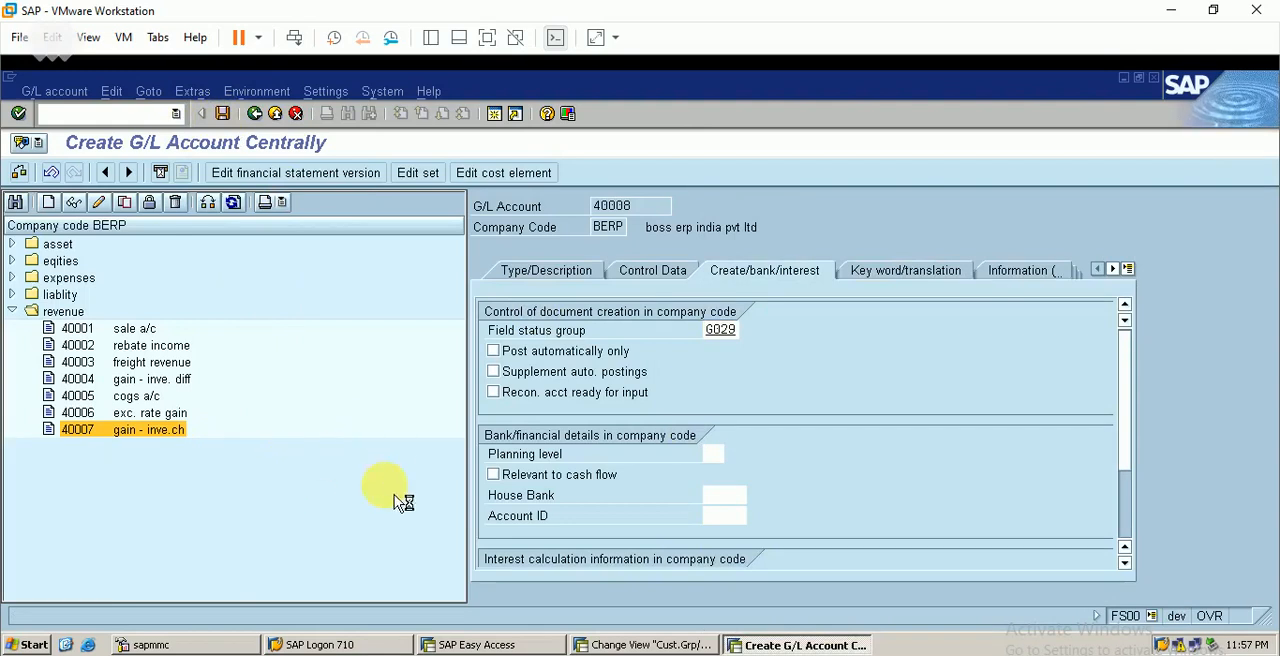
Start a cost element for account 40008 valid from 1.5.2021 and set its cost element category to 11
left_click(527, 173)
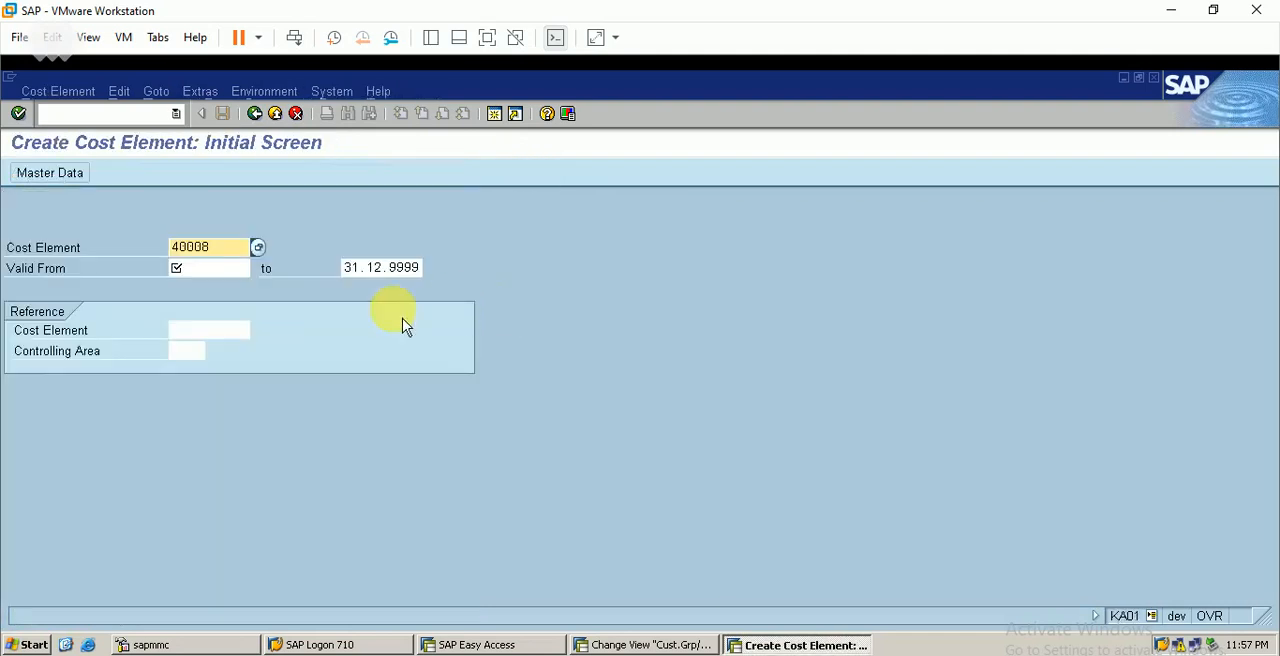
left_click(212, 267)
type("1")
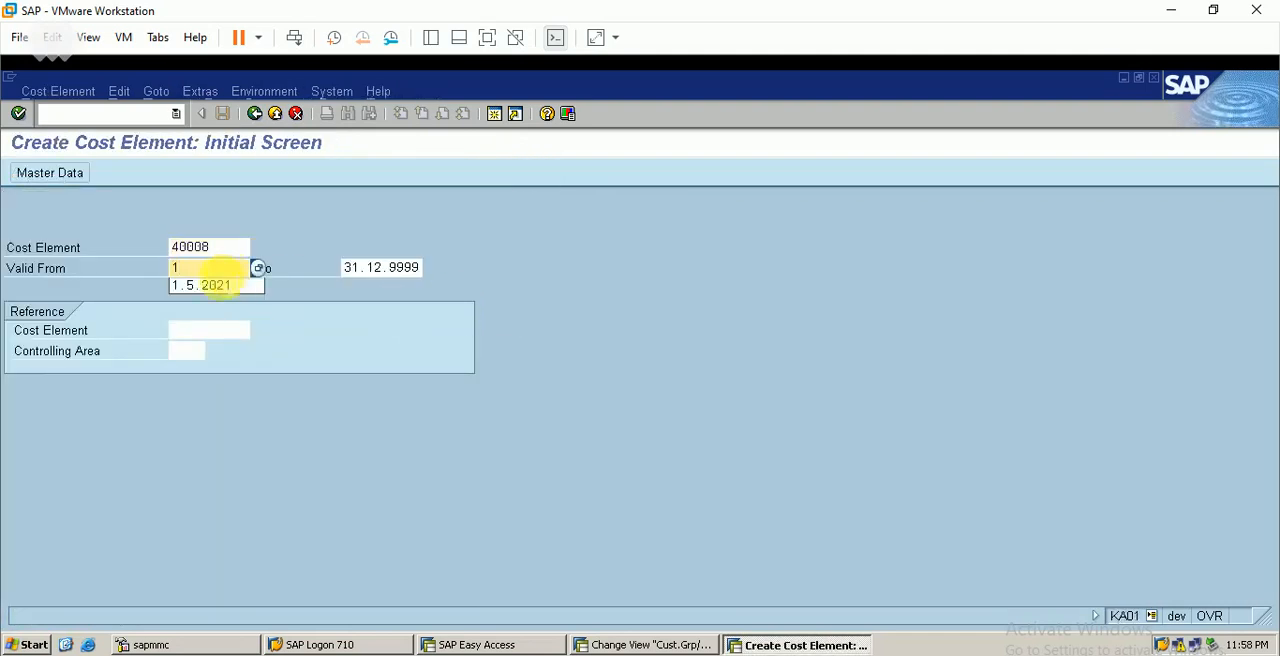
left_click(220, 287)
key("Return")
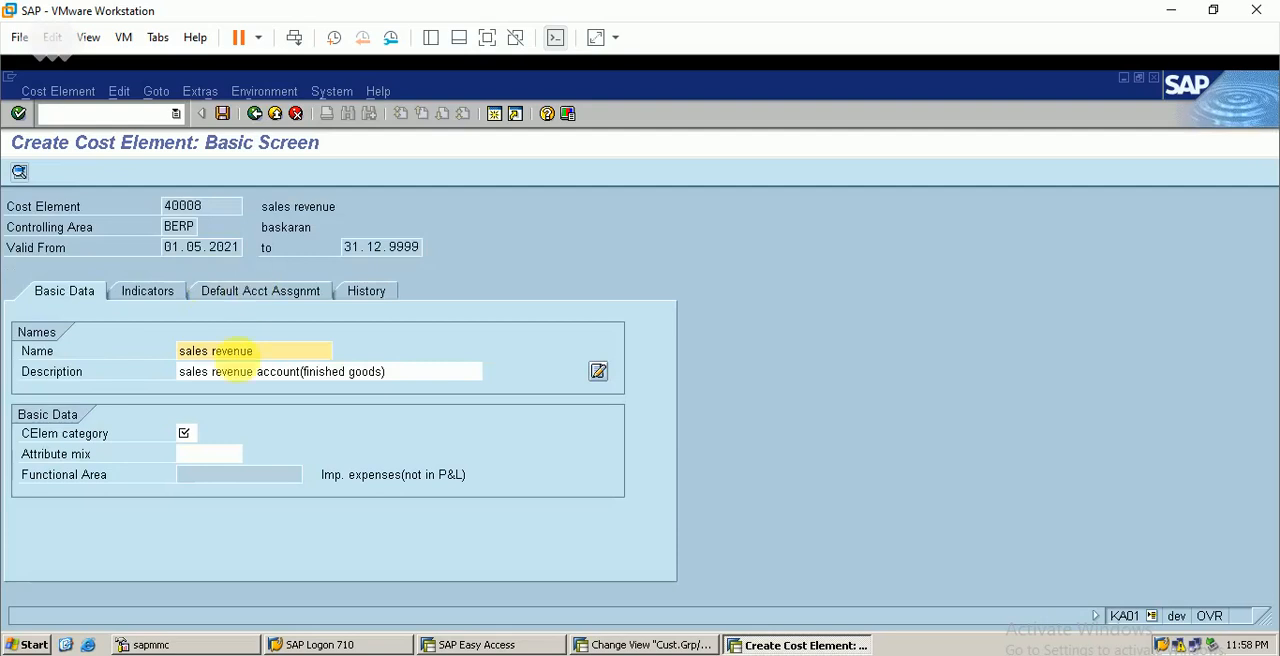
left_click(184, 432)
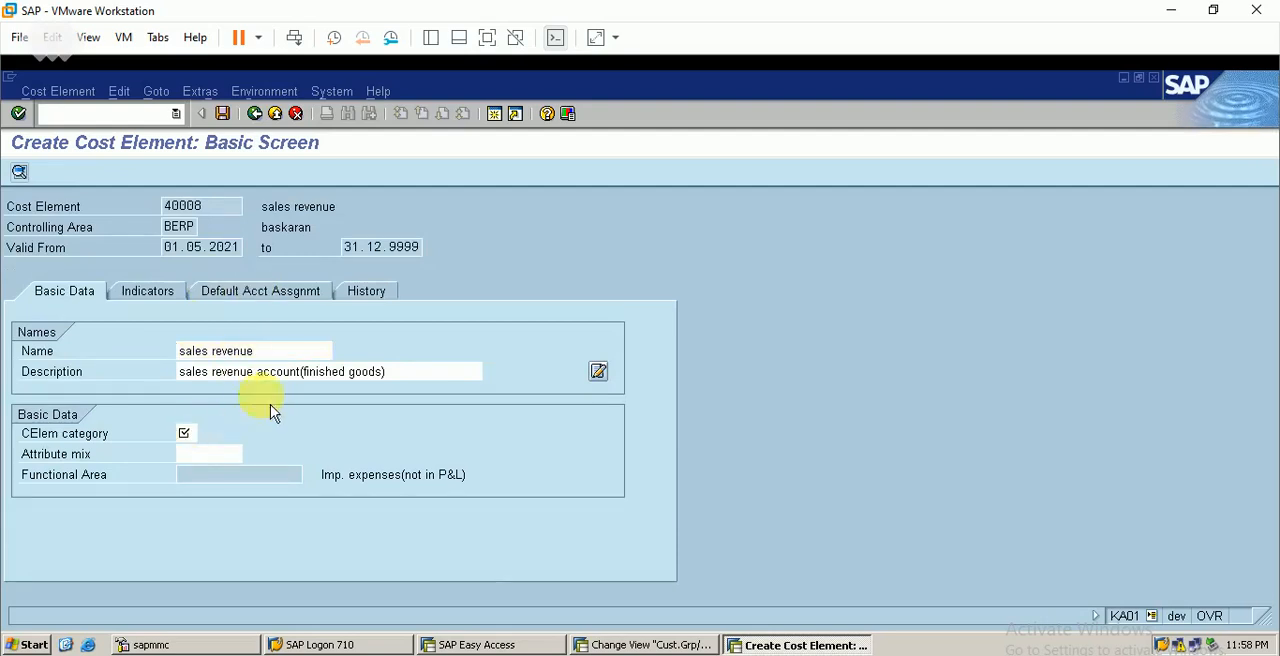
key("F4")
double_click(82, 337)
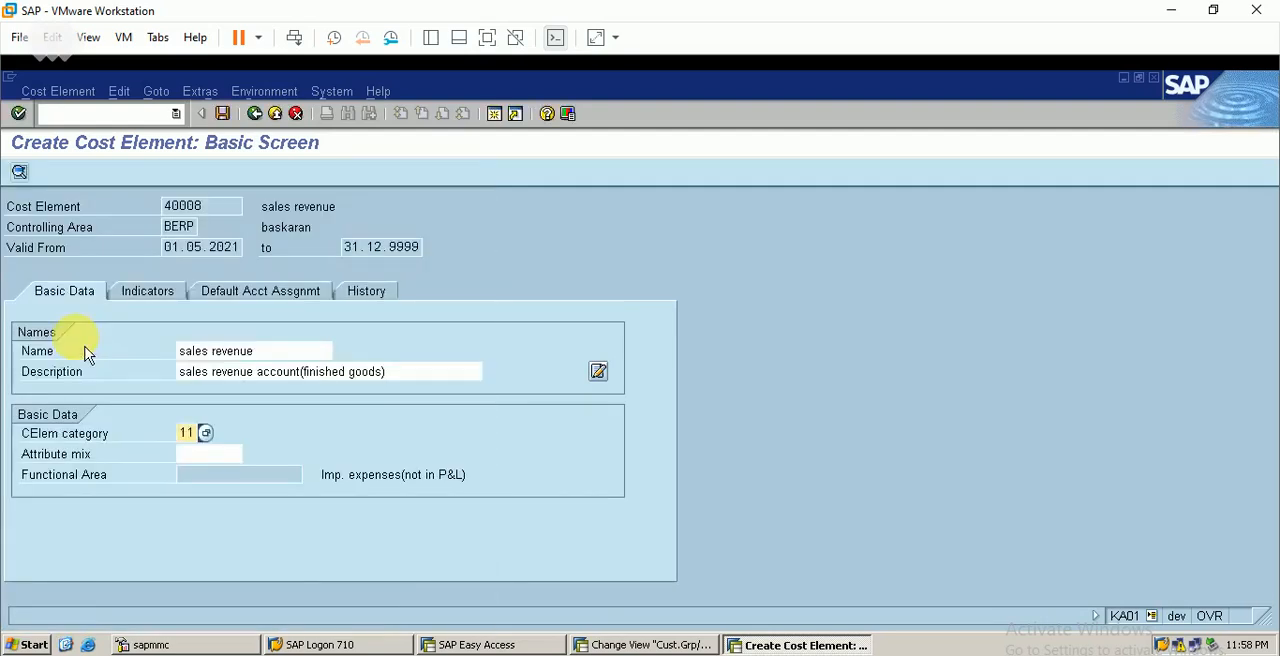
Set the default account assignment of cost element 40008 to cost center berp1 and save the cost element
left_click(269, 298)
left_click(230, 351)
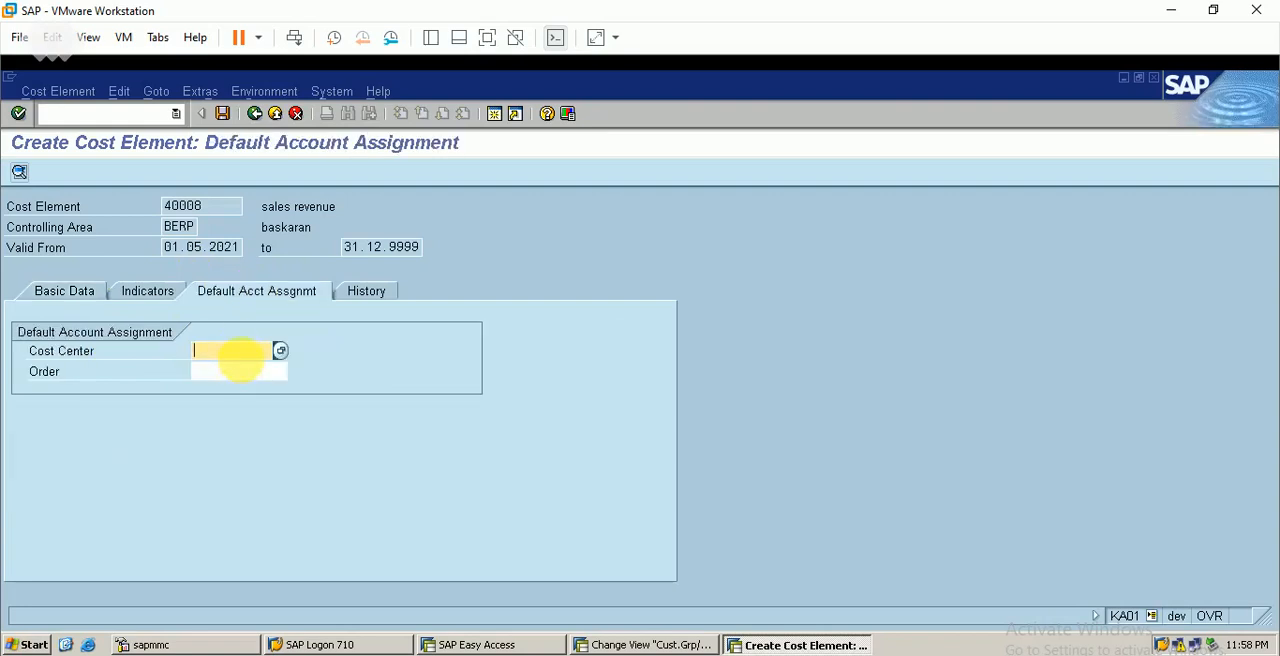
type("berp1")
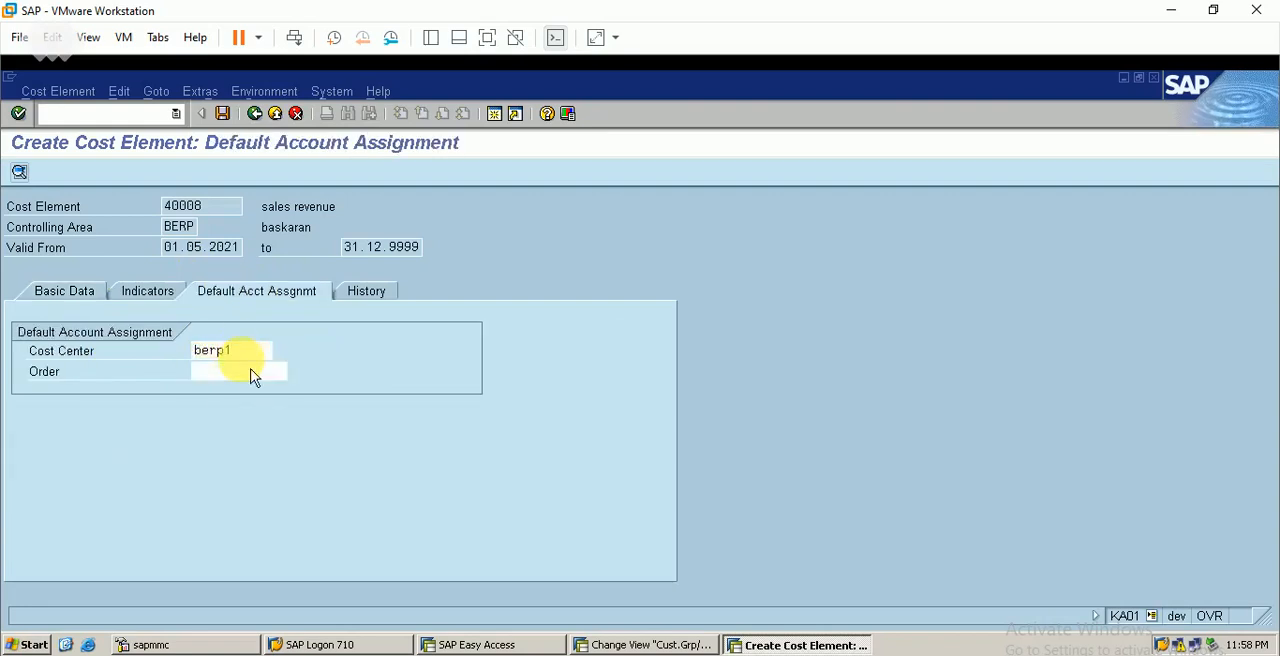
left_click(240, 382)
left_click(222, 113)
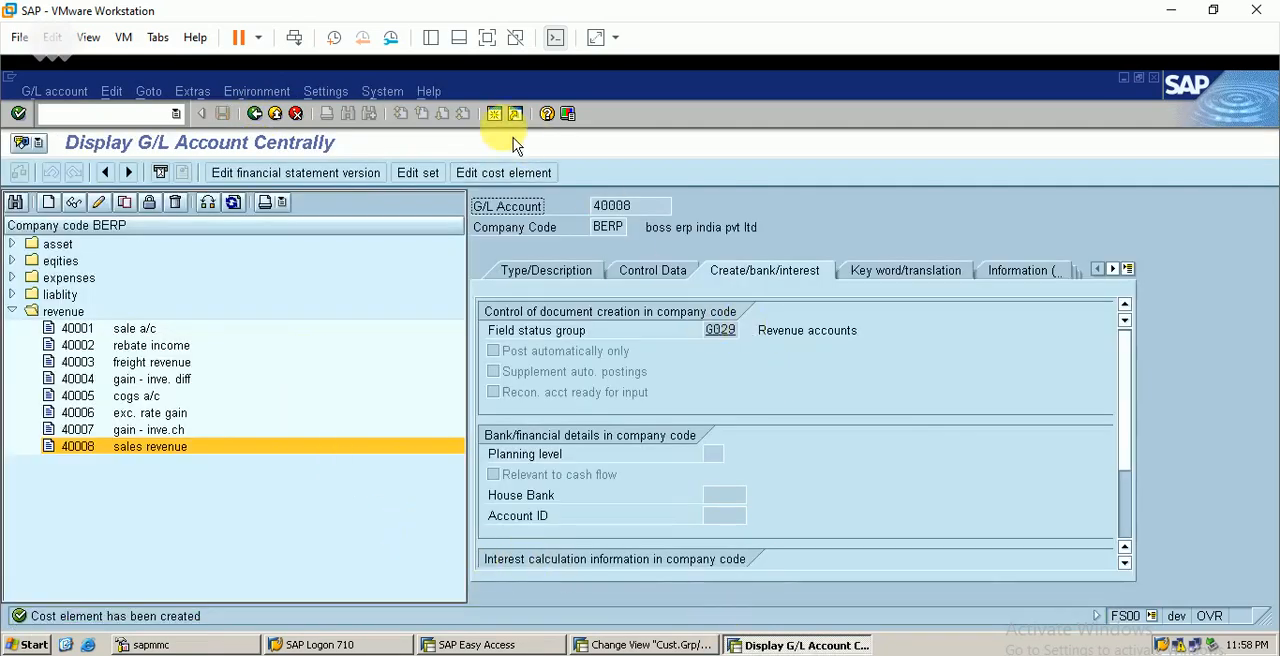
Open default account assignment maintenance (OKB9) in a new session and start a new entry for company code BERP, cost element 40008
left_click(494, 113)
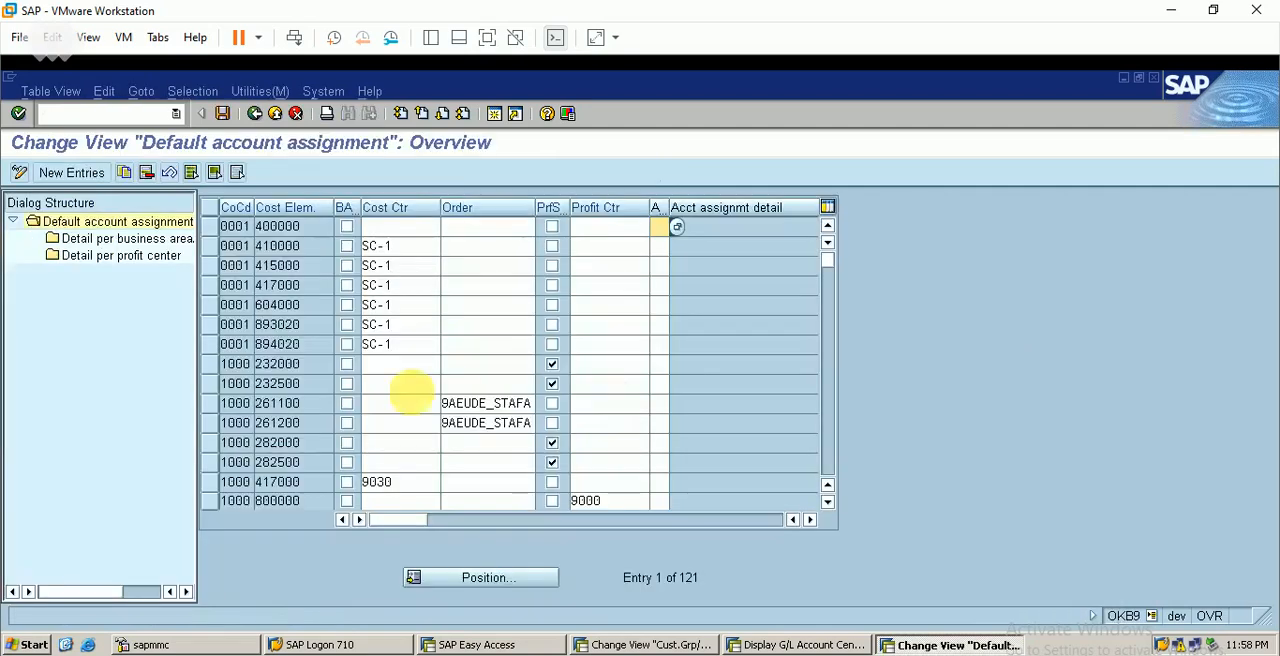
left_click(104, 176)
type("berp")
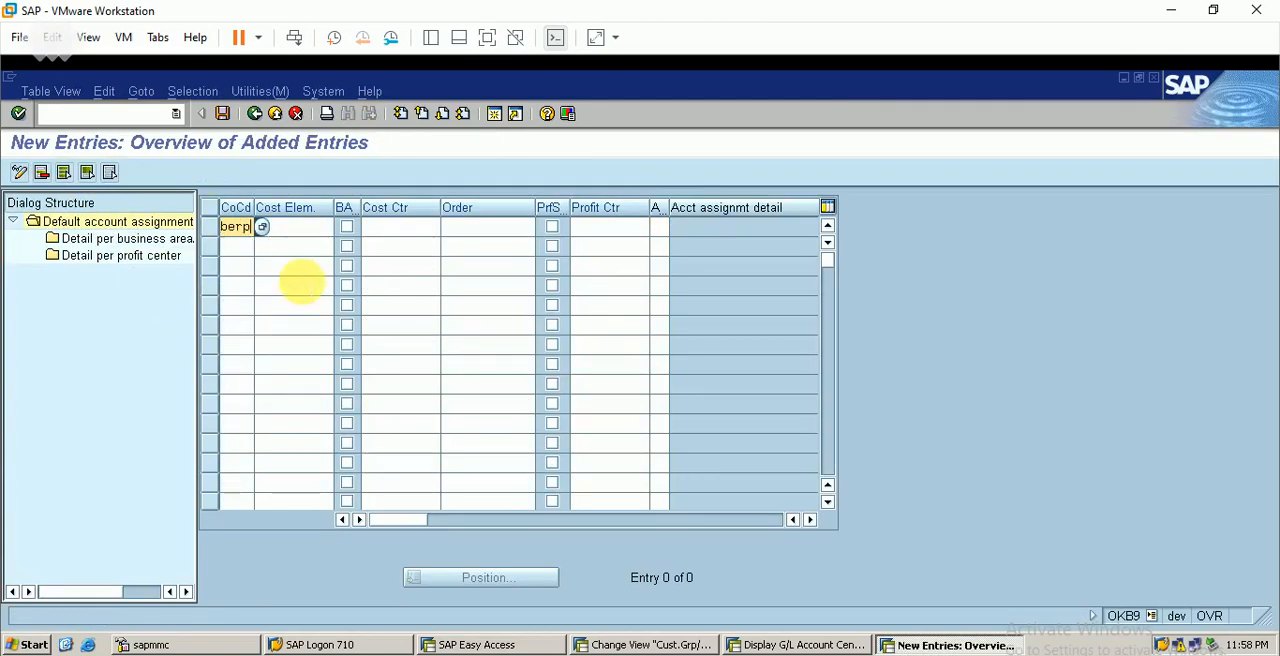
key("Tab")
type("4")
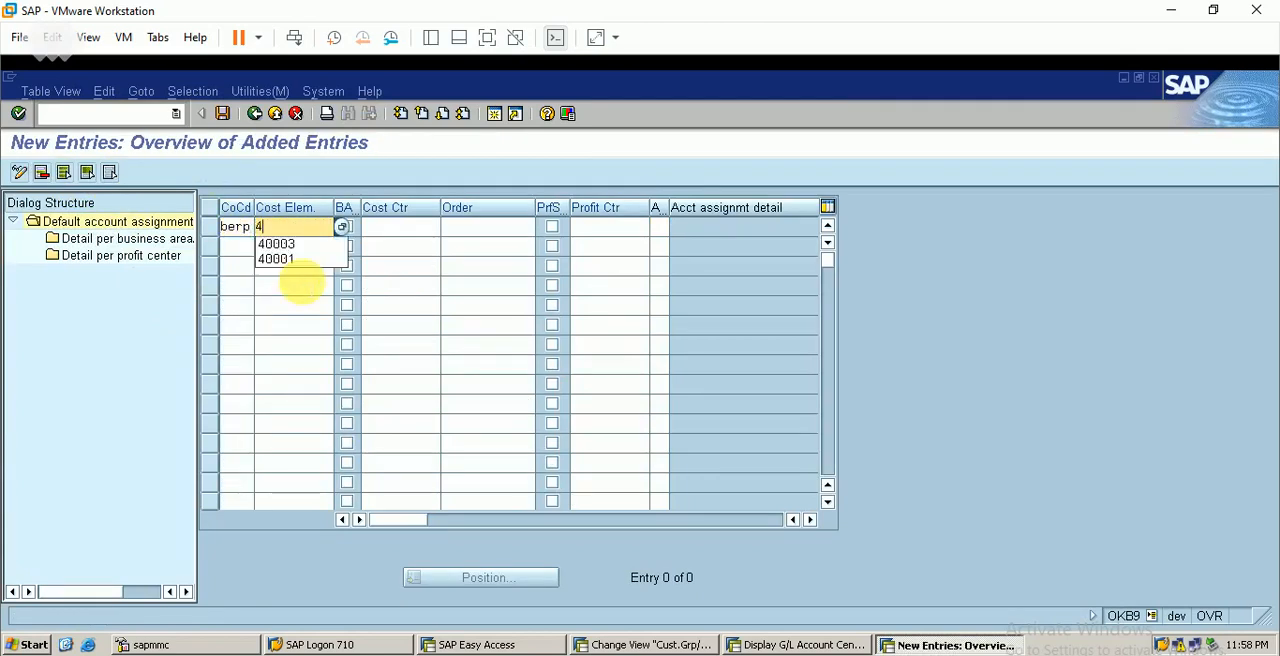
type("0008")
key("Tab")
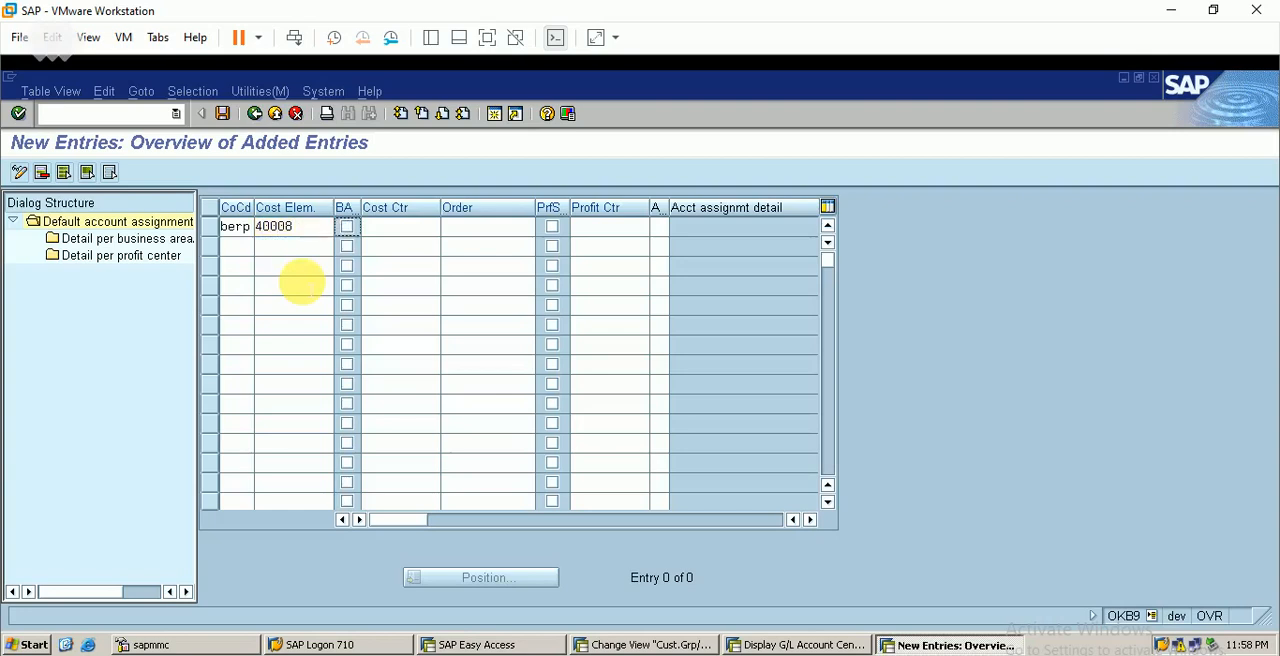
Give the 40008 entry cost center BERP1 and profit center BERP, then save it under the proposed customizing request
left_click(400, 228)
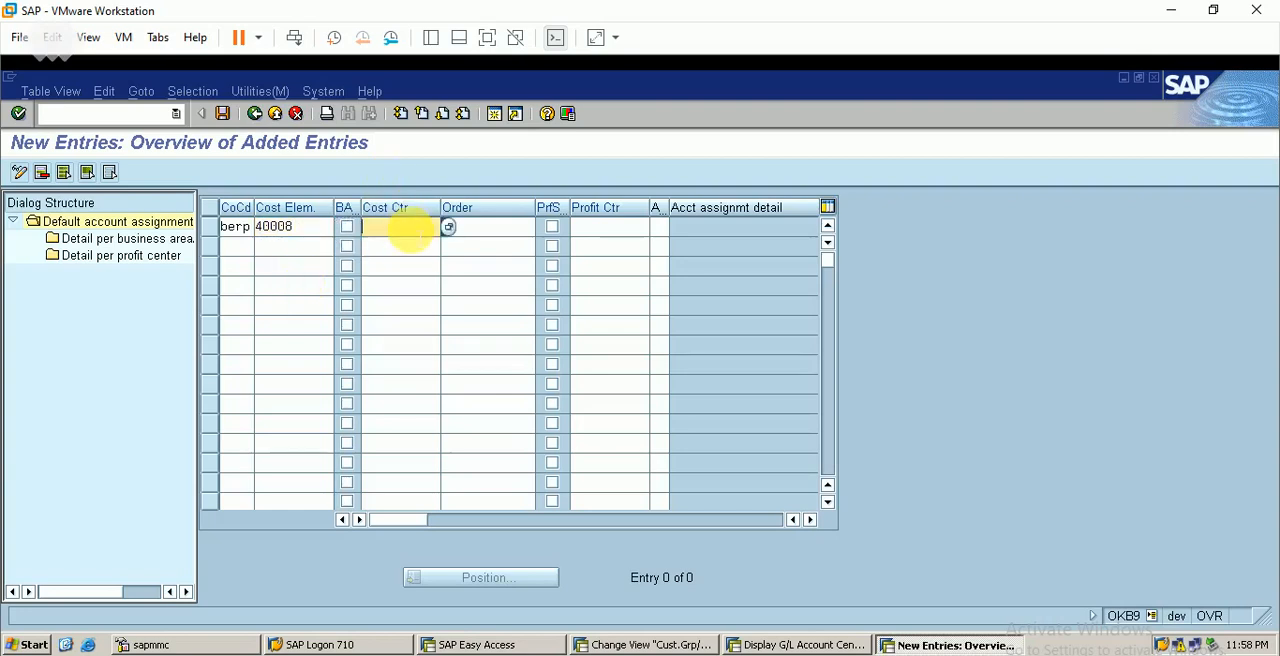
type("berp1")
key("Tab")
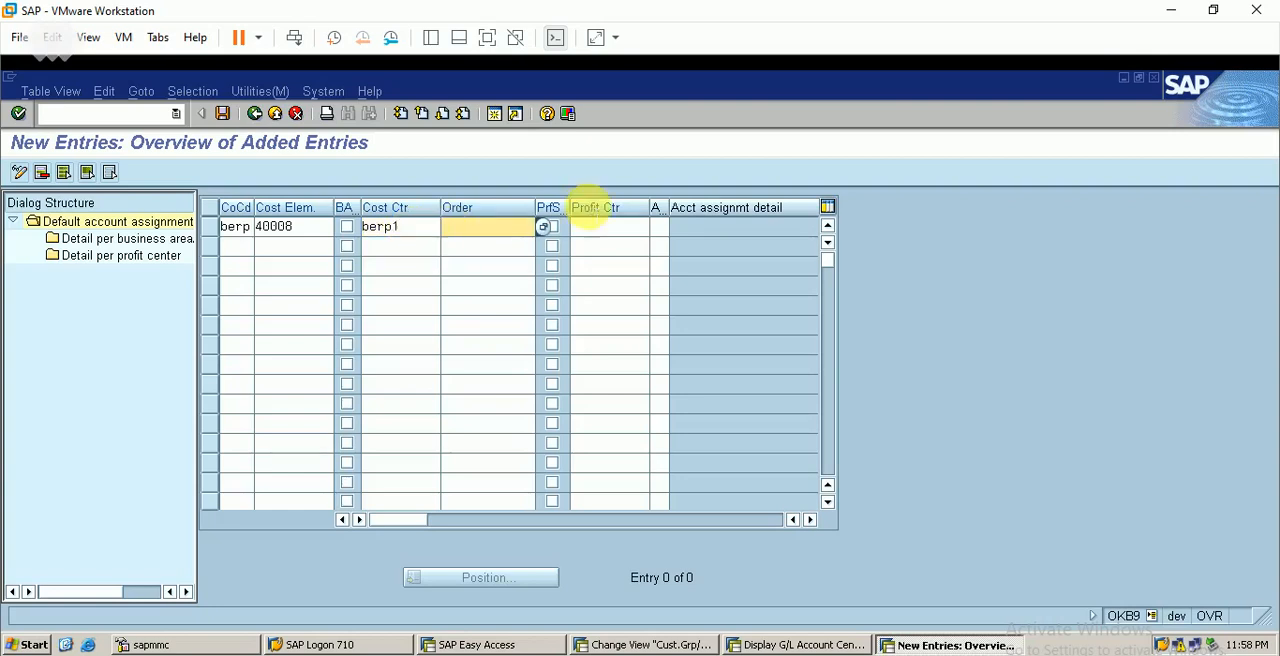
left_click(625, 228)
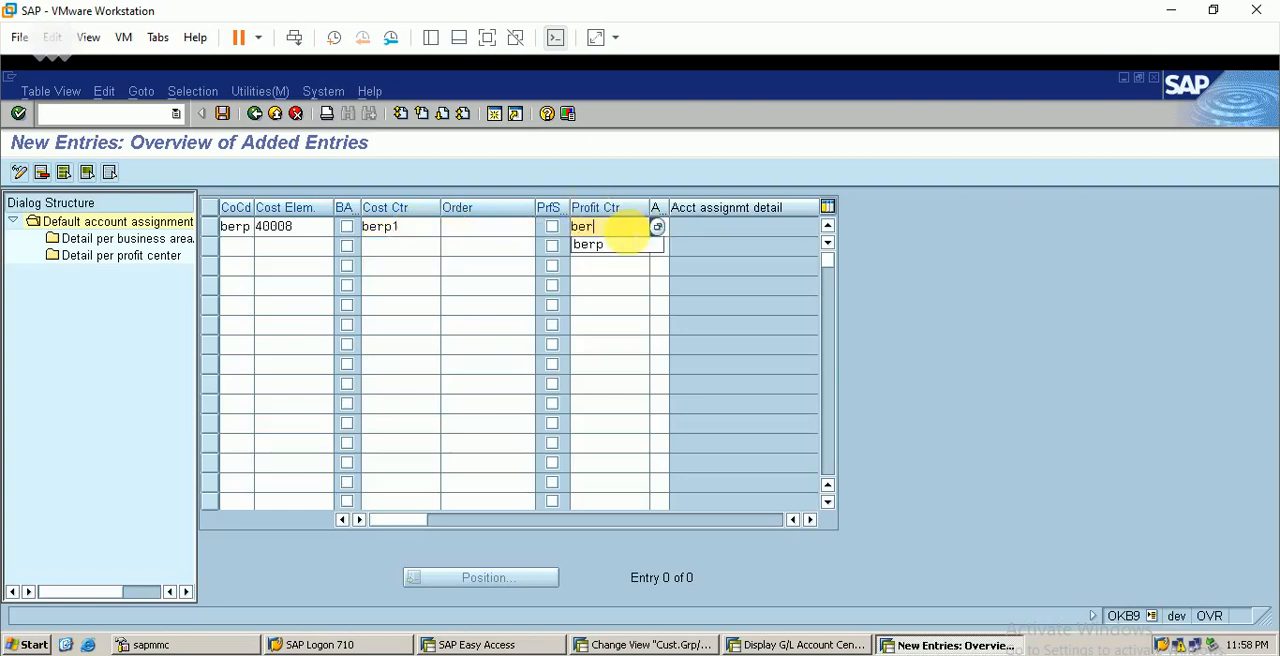
type("ber")
left_click(620, 245)
key("Return")
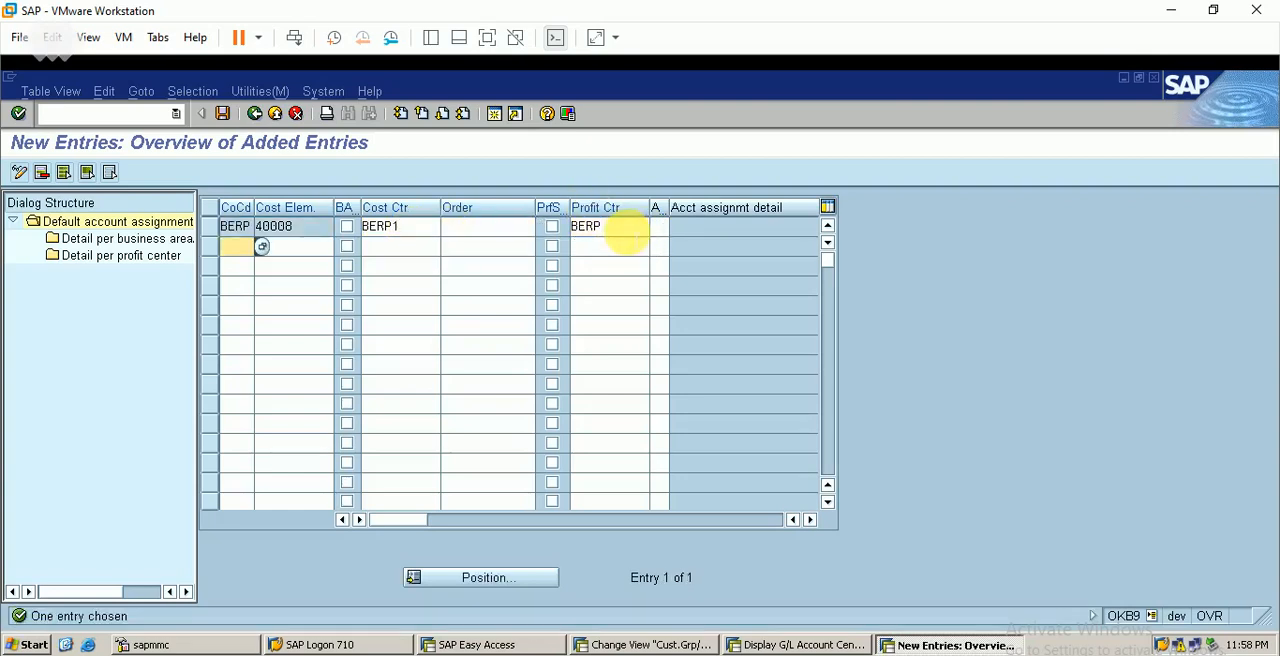
left_click(223, 114)
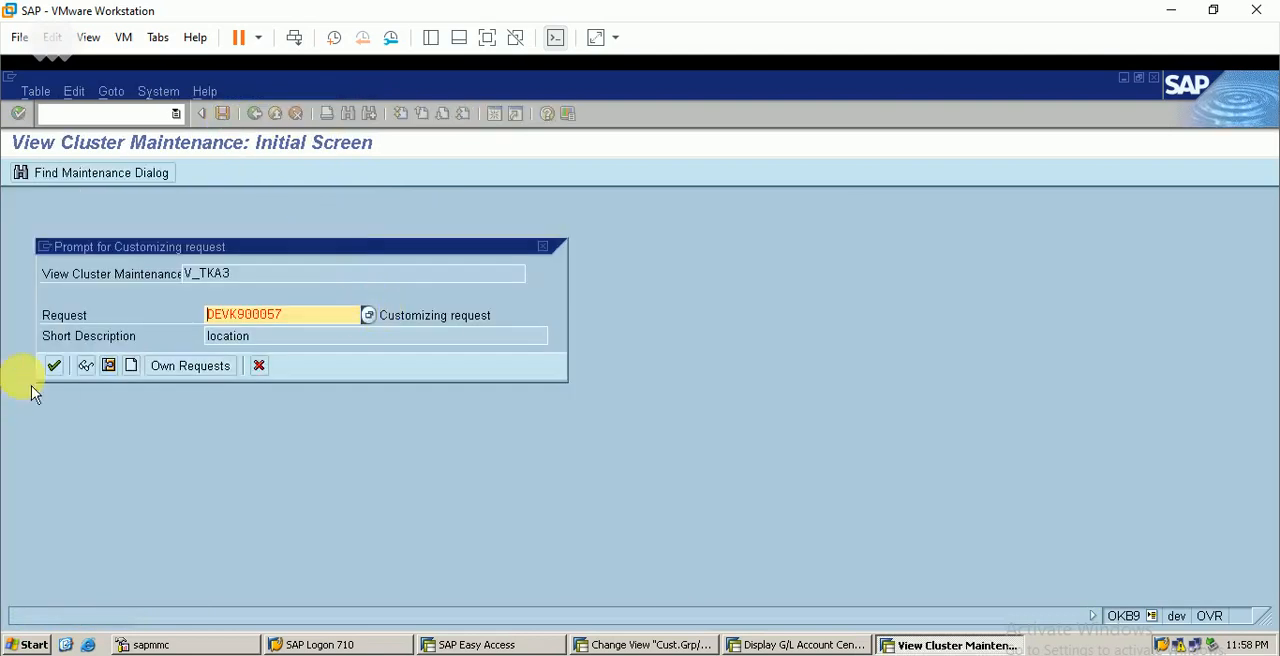
left_click(58, 374)
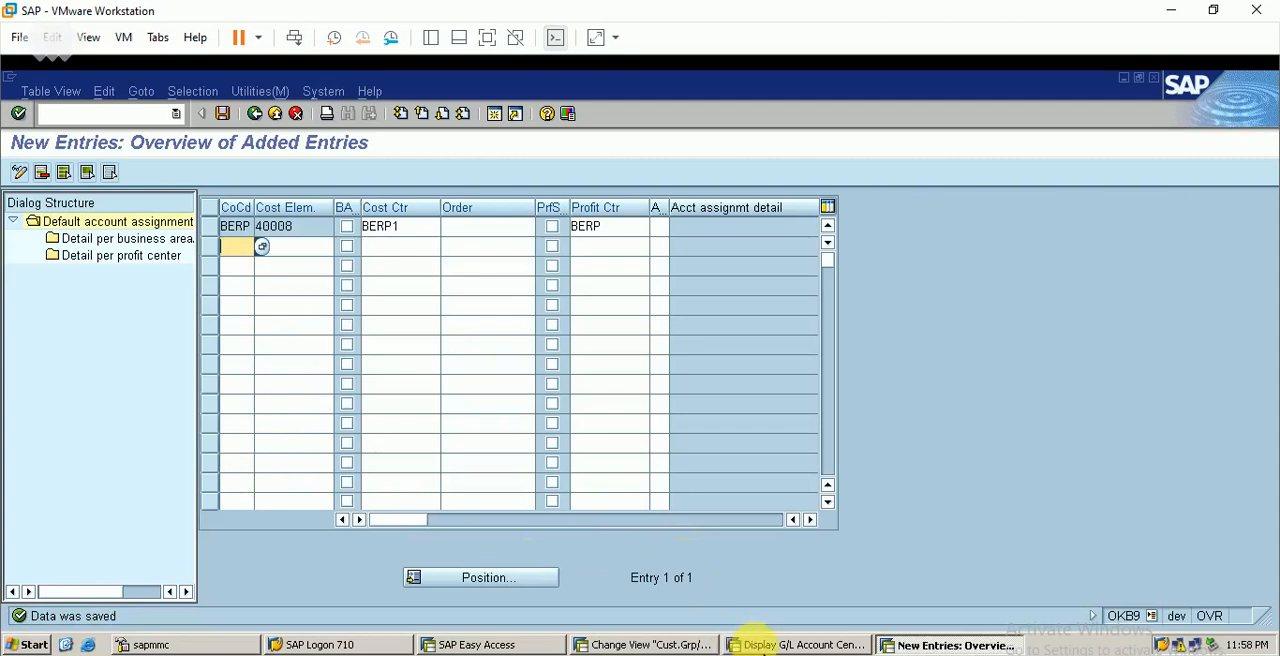
Return to the revenue account determination session and enter G/L account 40008 for the BERP ERL entry
left_click(792, 645)
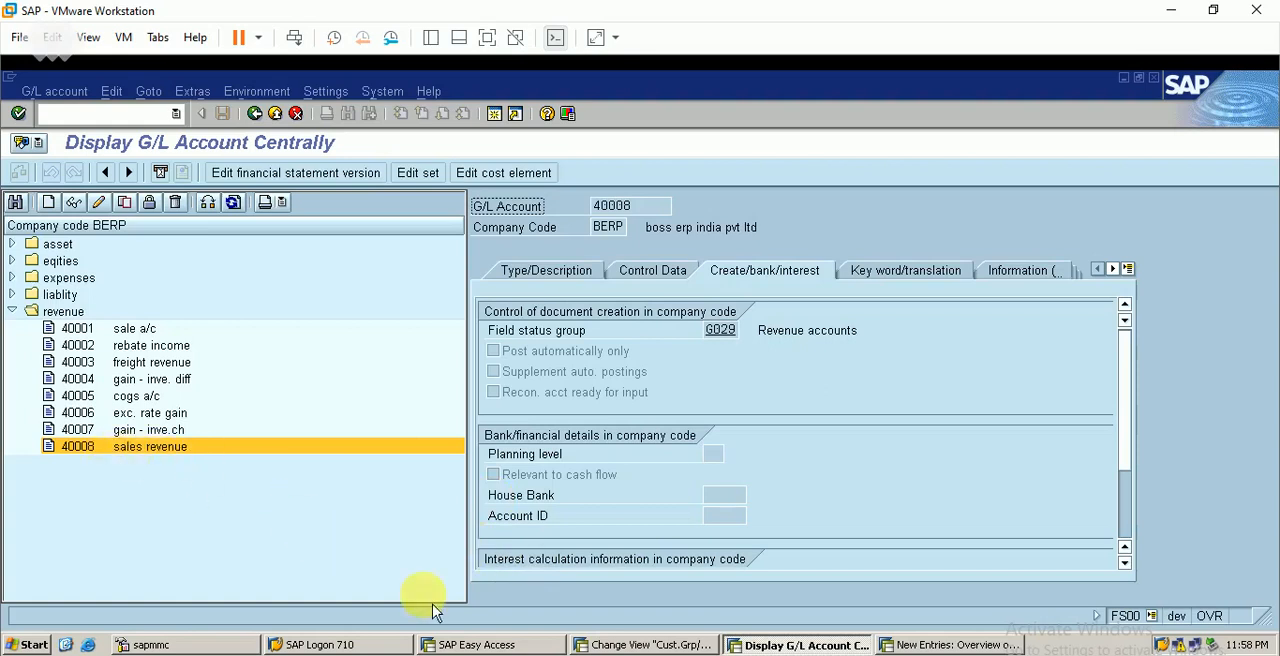
left_click(648, 644)
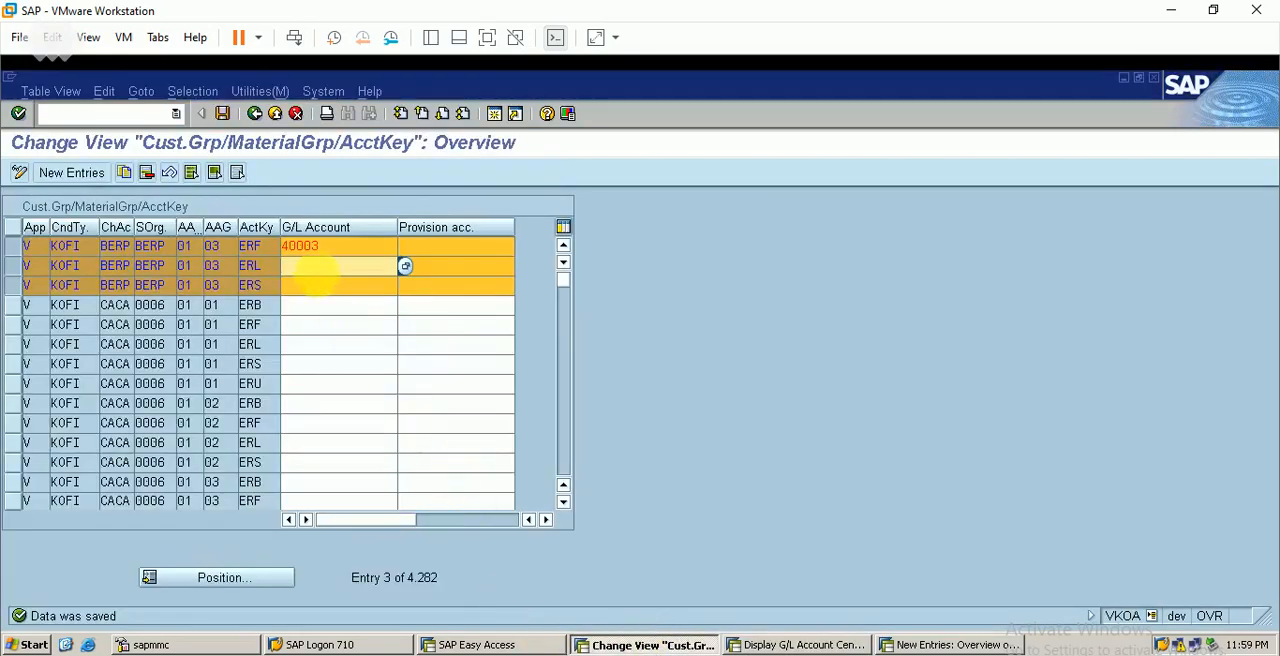
type("4000")
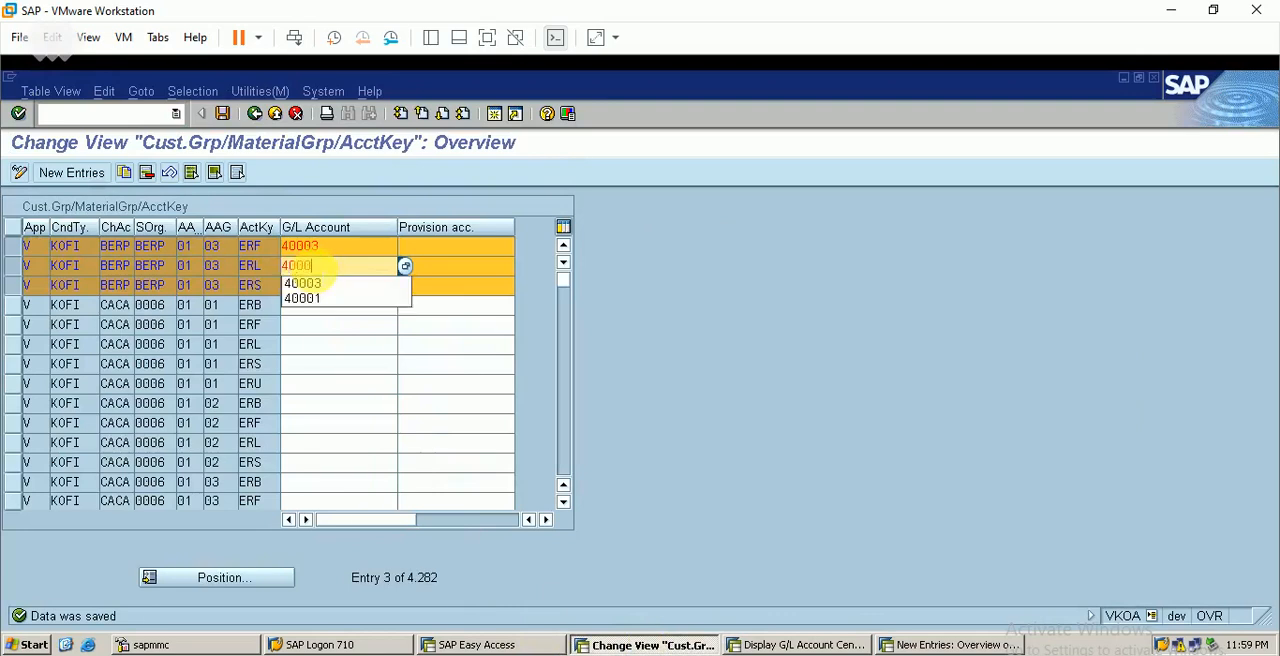
type("8")
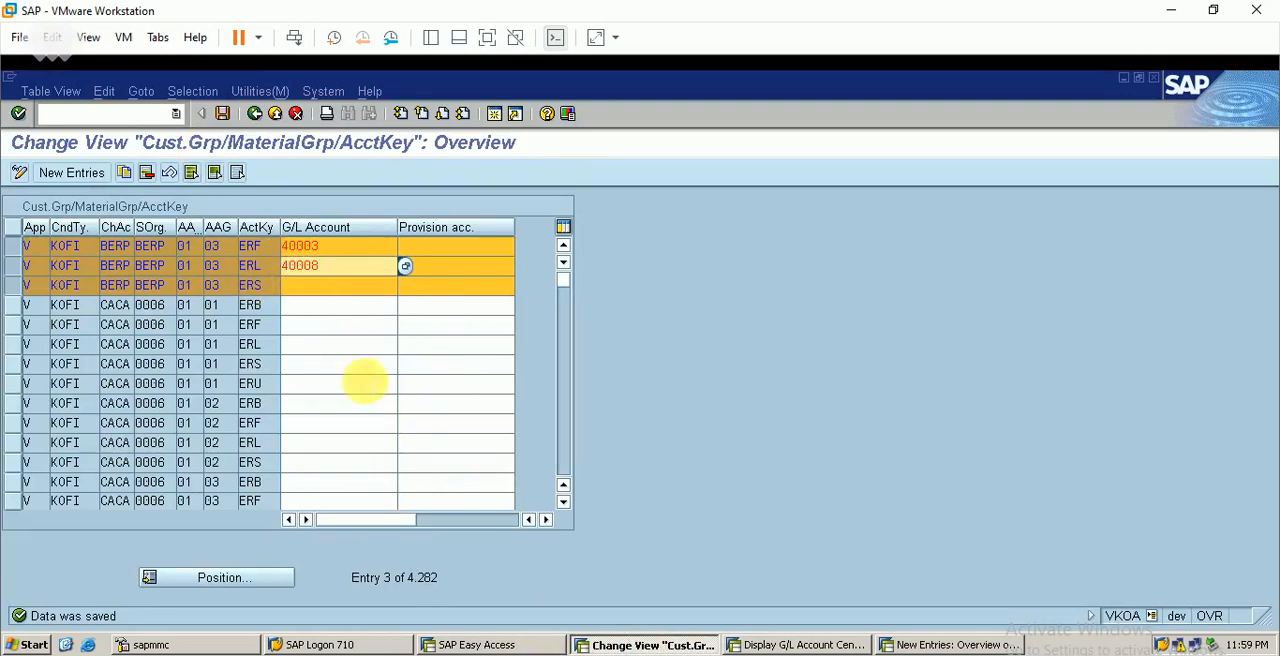
Check the meaning of account key ERS in the Excel notes and return to the account determination table
left_click(505, 654)
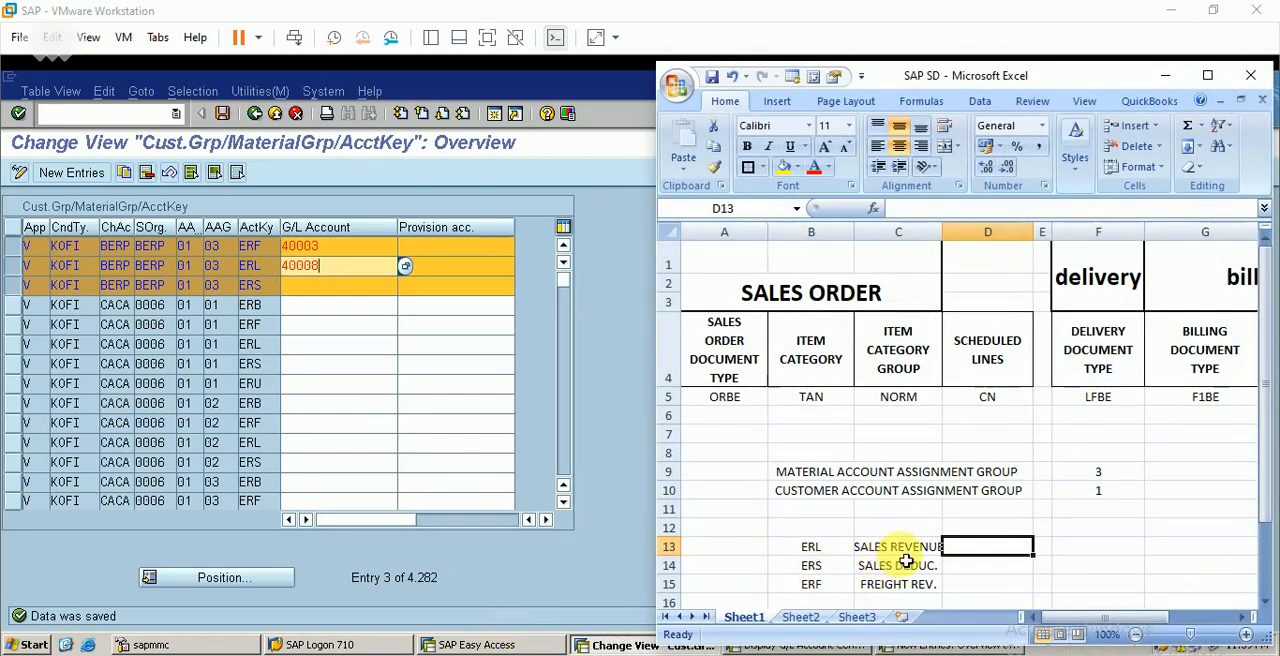
left_click(1165, 74)
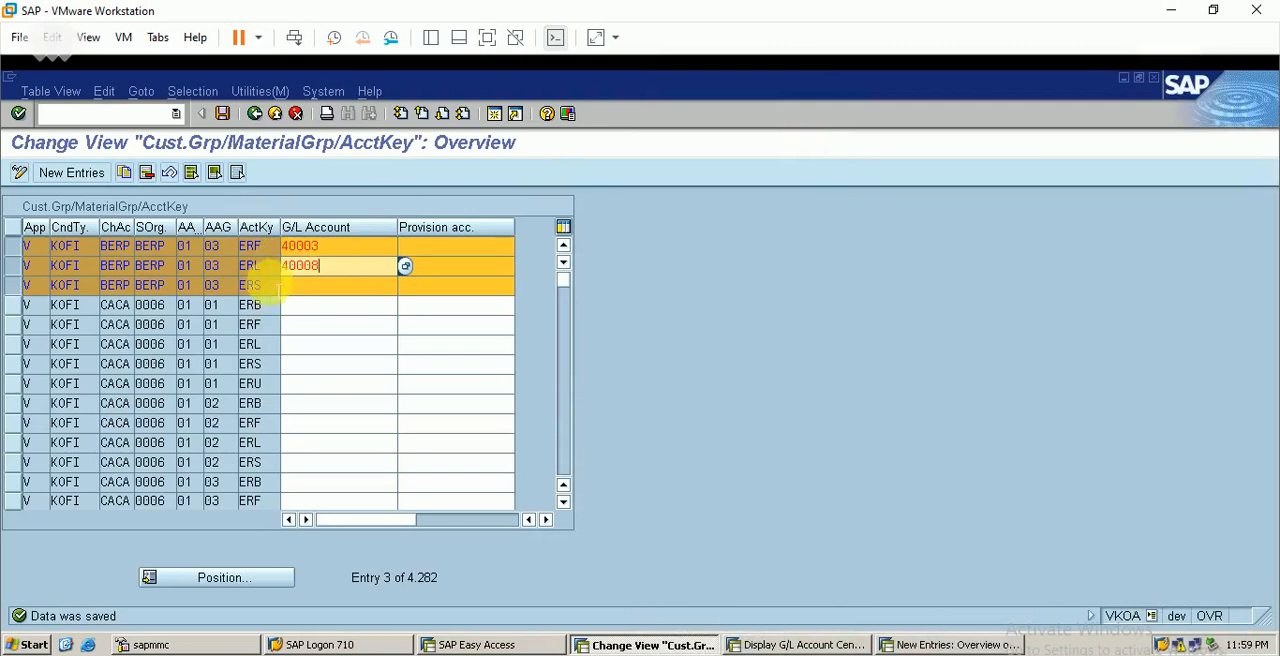
Consult the Excel notes on the account keys for the BERP ERS entry's G/L account
left_click(310, 286)
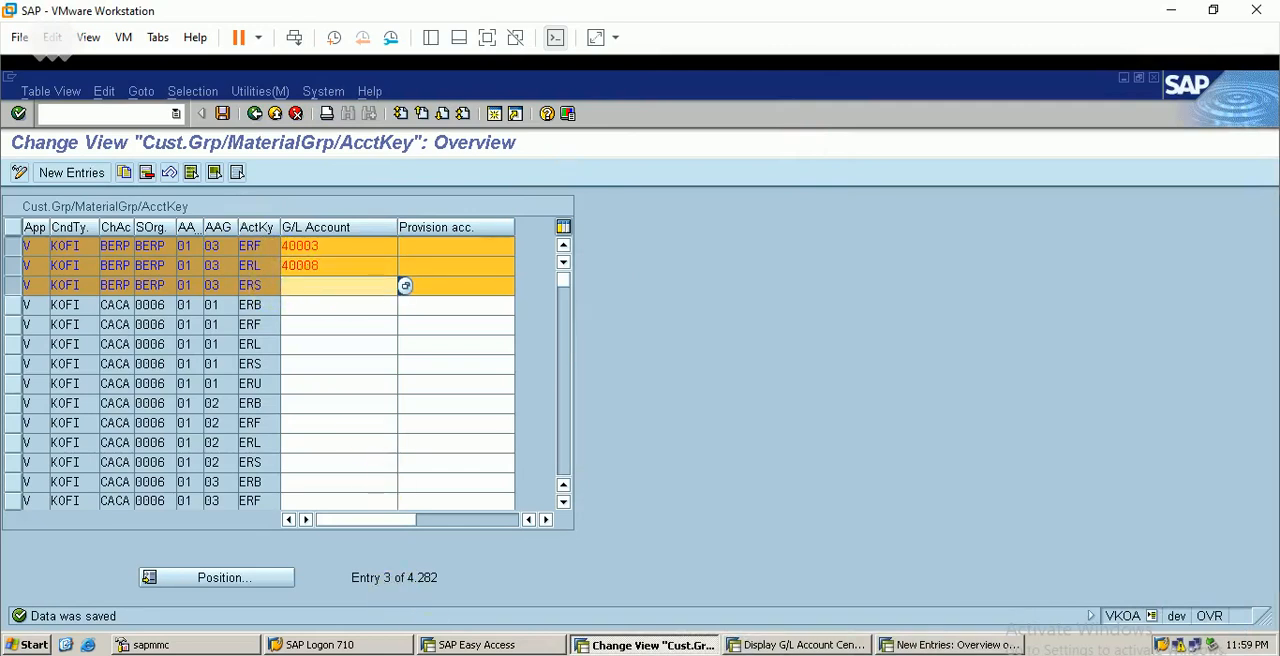
left_click(602, 654)
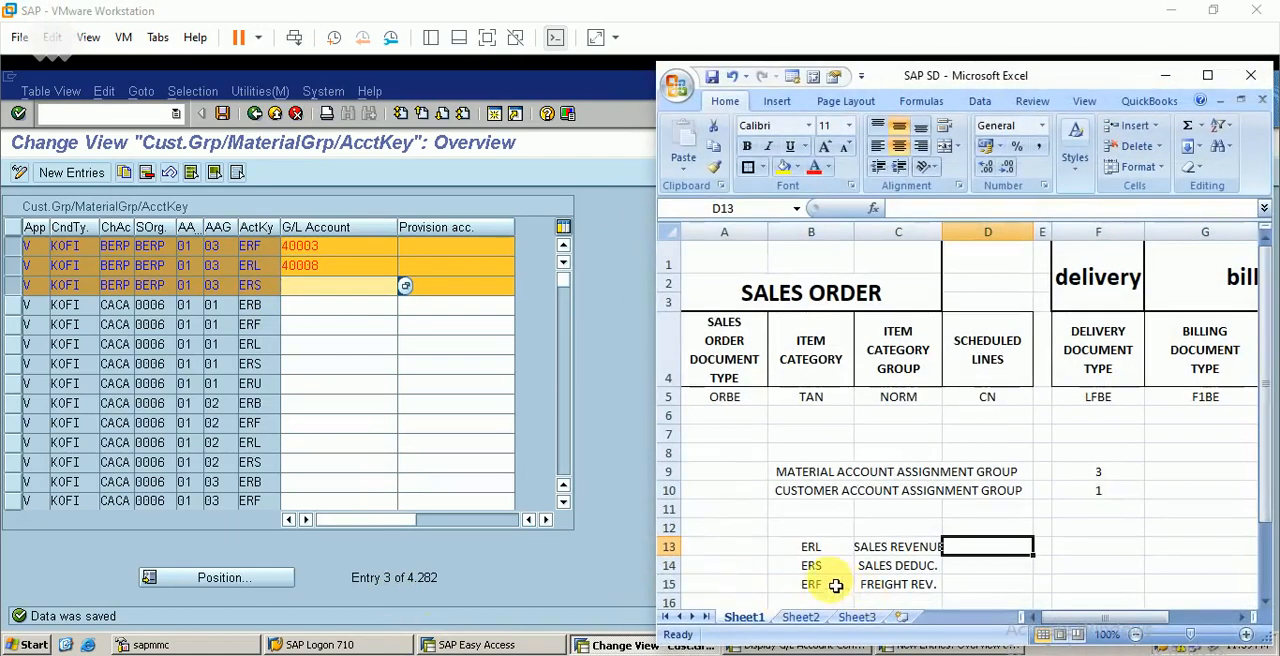
left_click(1165, 75)
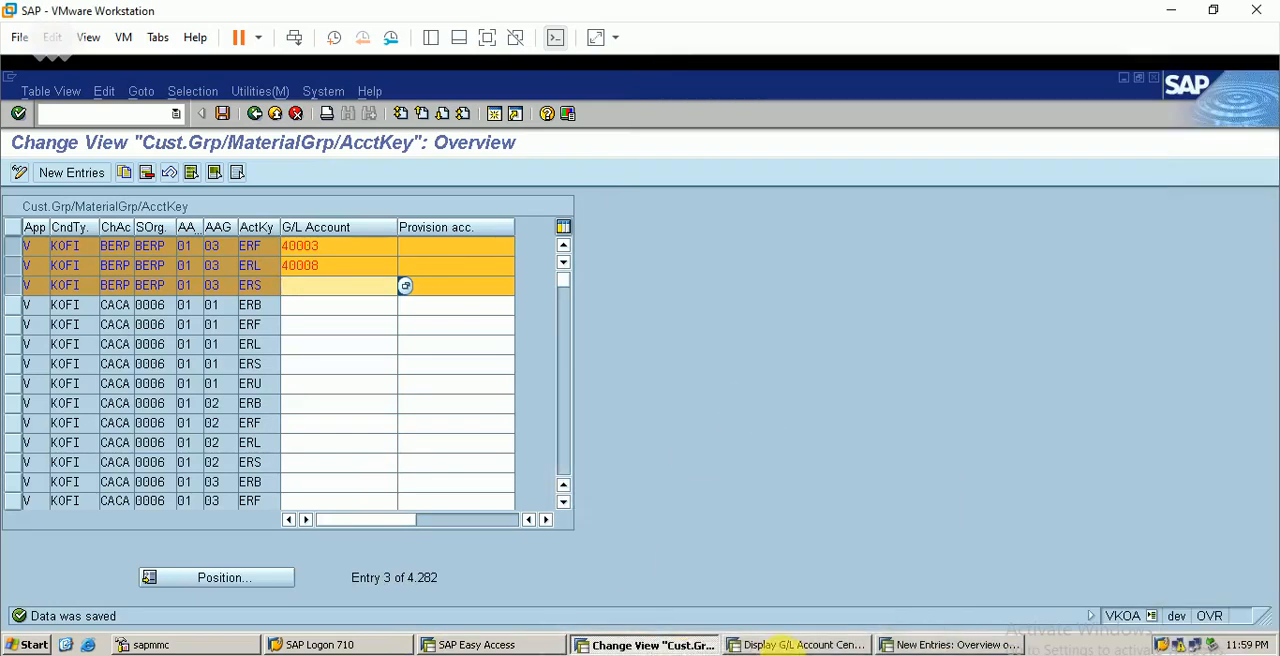
Switch to the G/L account session, list BERP's expense accounts and start creating G/L account 50007 for company code BERP
left_click(800, 644)
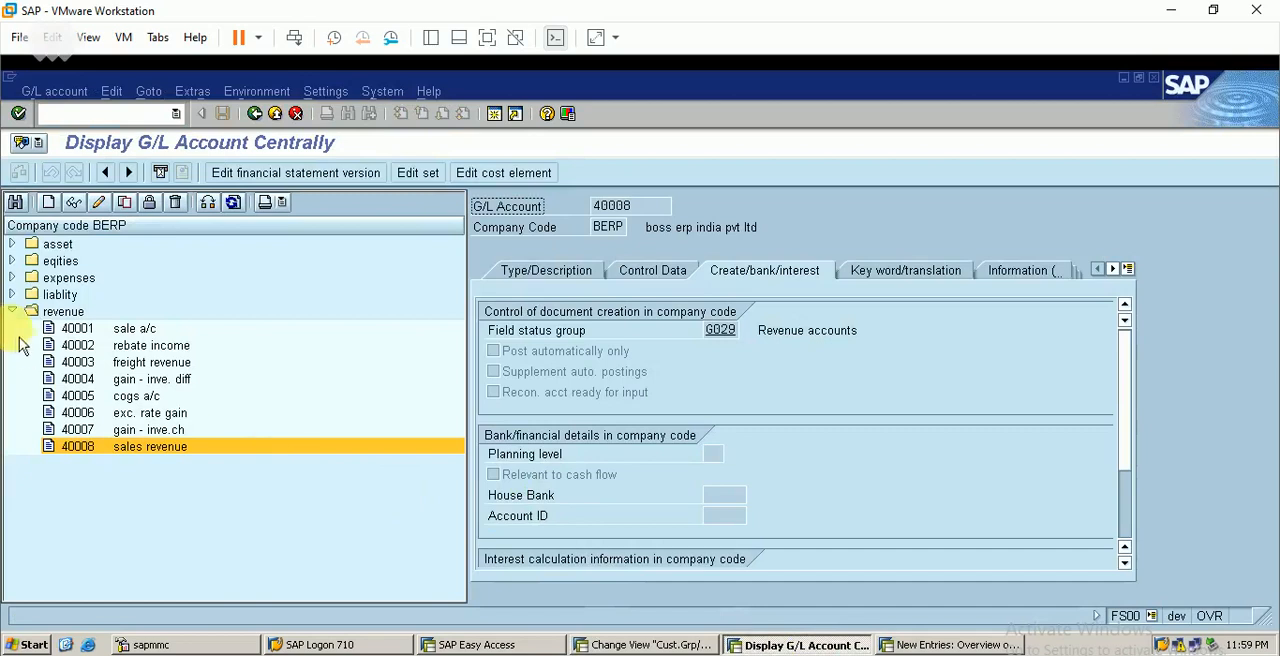
left_click(13, 312)
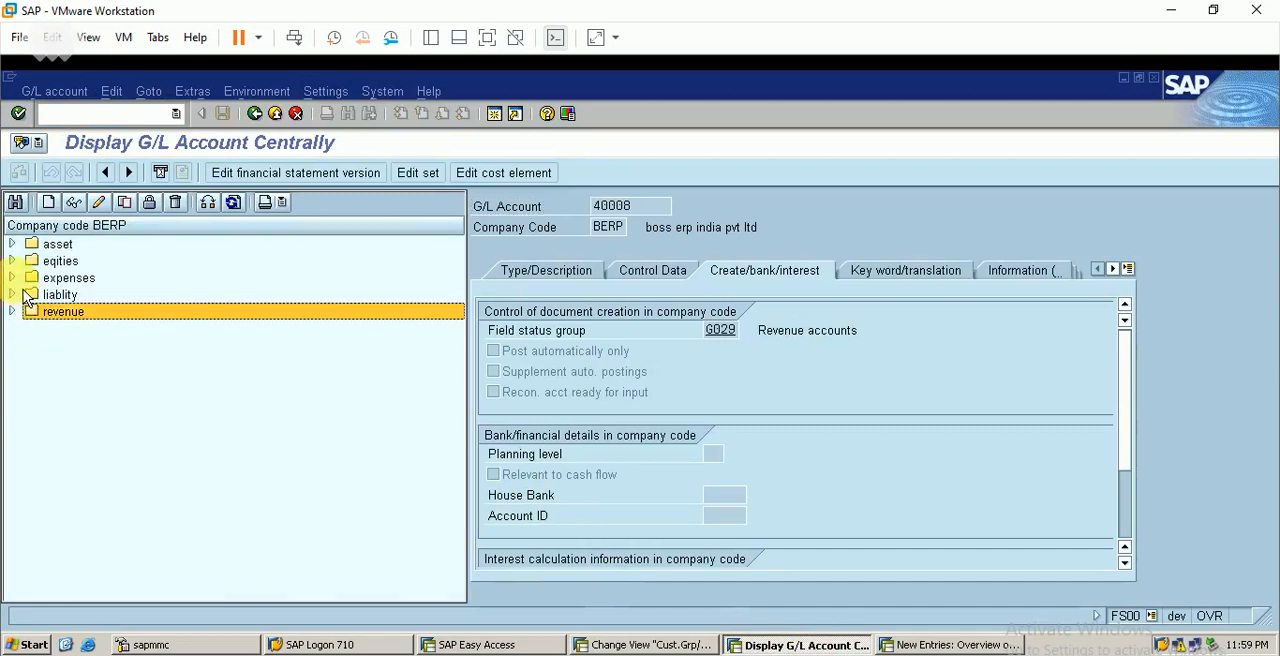
left_click(12, 278)
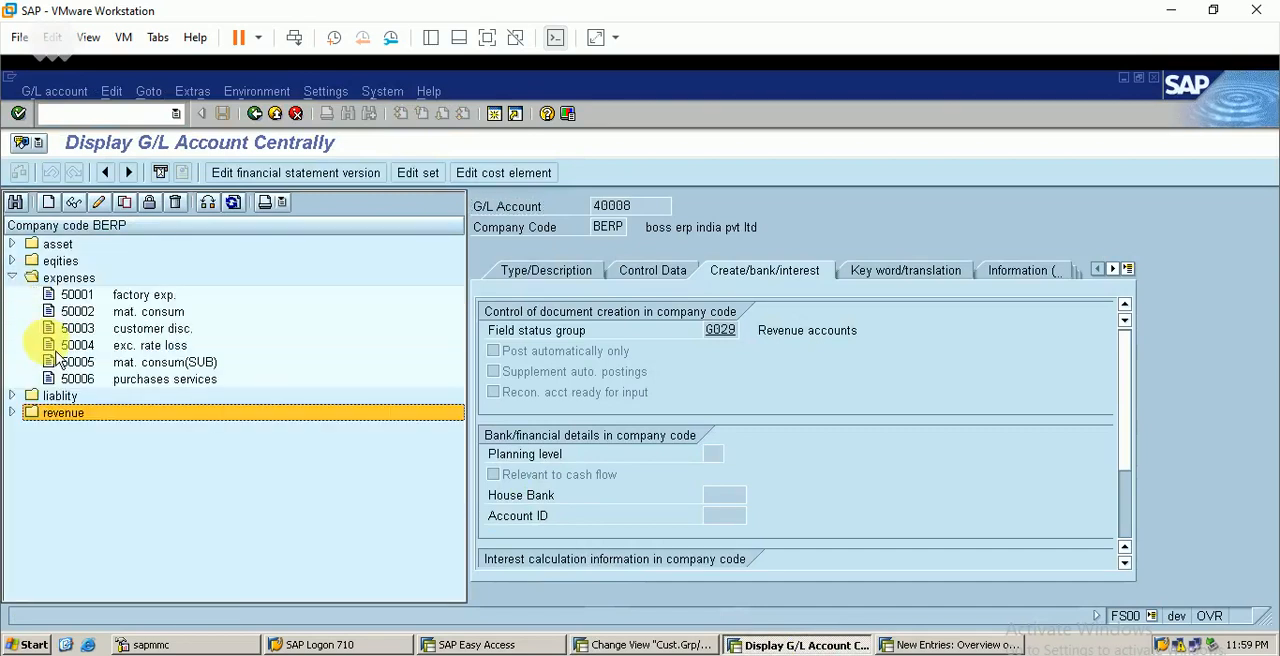
left_click(195, 381)
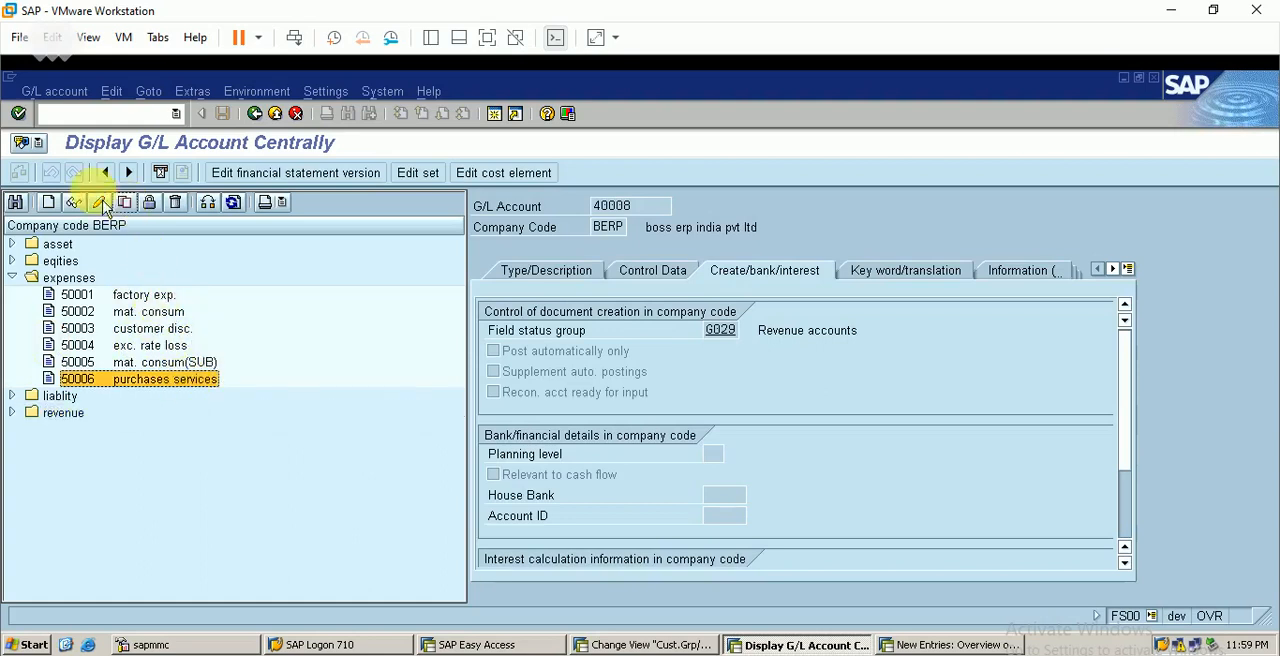
left_click(50, 204)
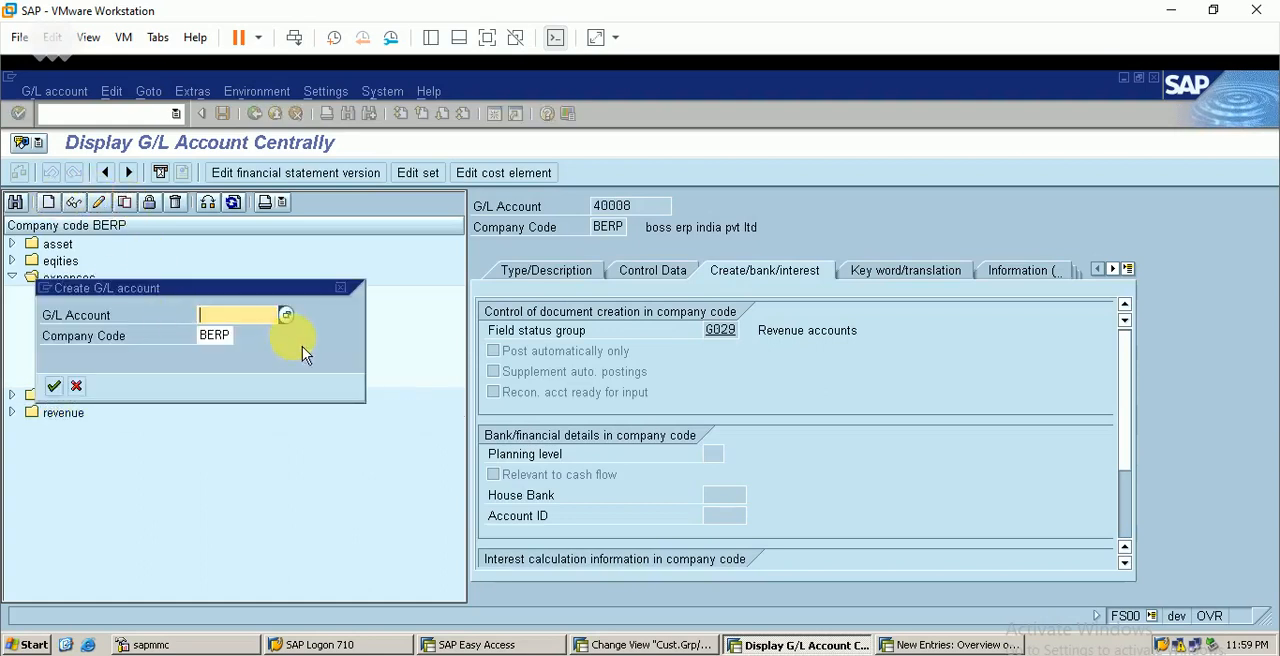
type("0")
key("BackSpace")
type("50007")
key("Return")
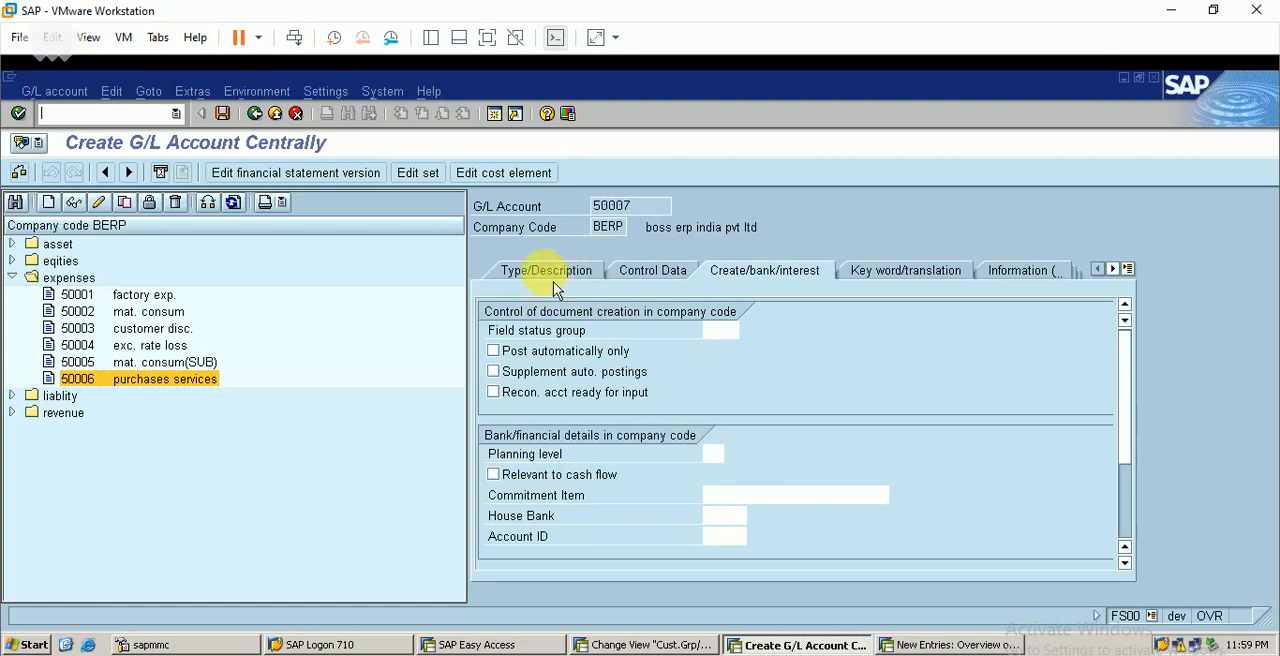
Assign account 50007 to group EXPS expenses with short text "sales deduction" and long text "sales deduction account"
left_click(553, 278)
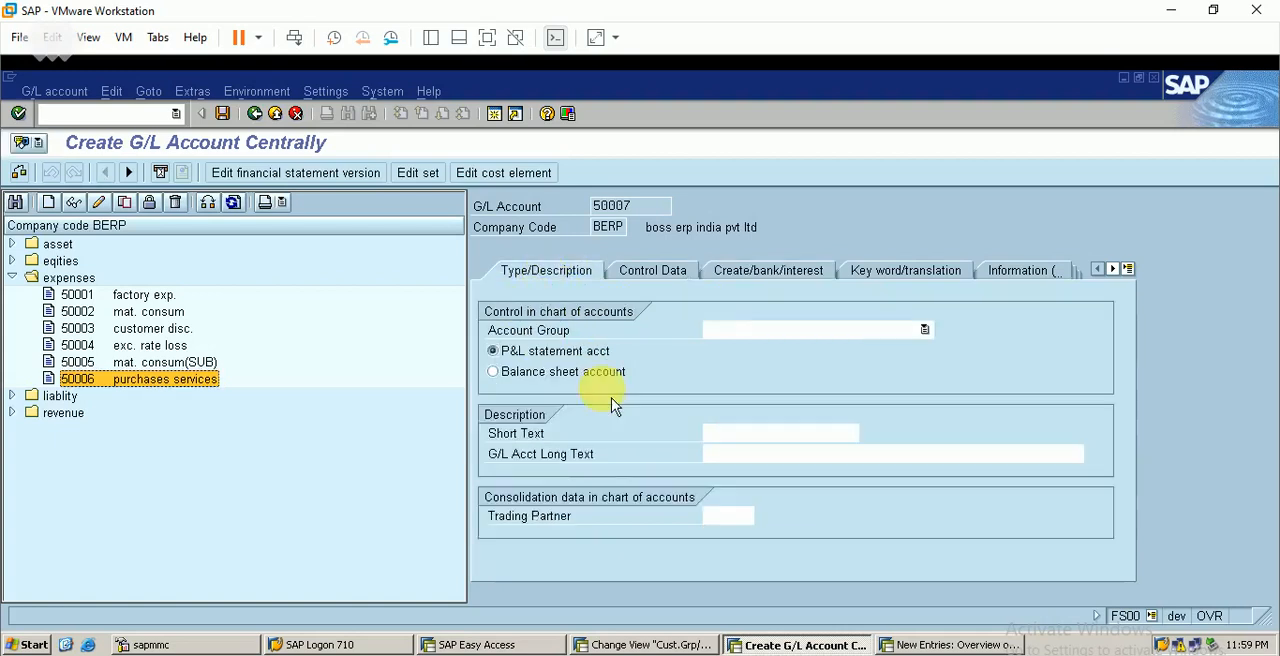
left_click(852, 334)
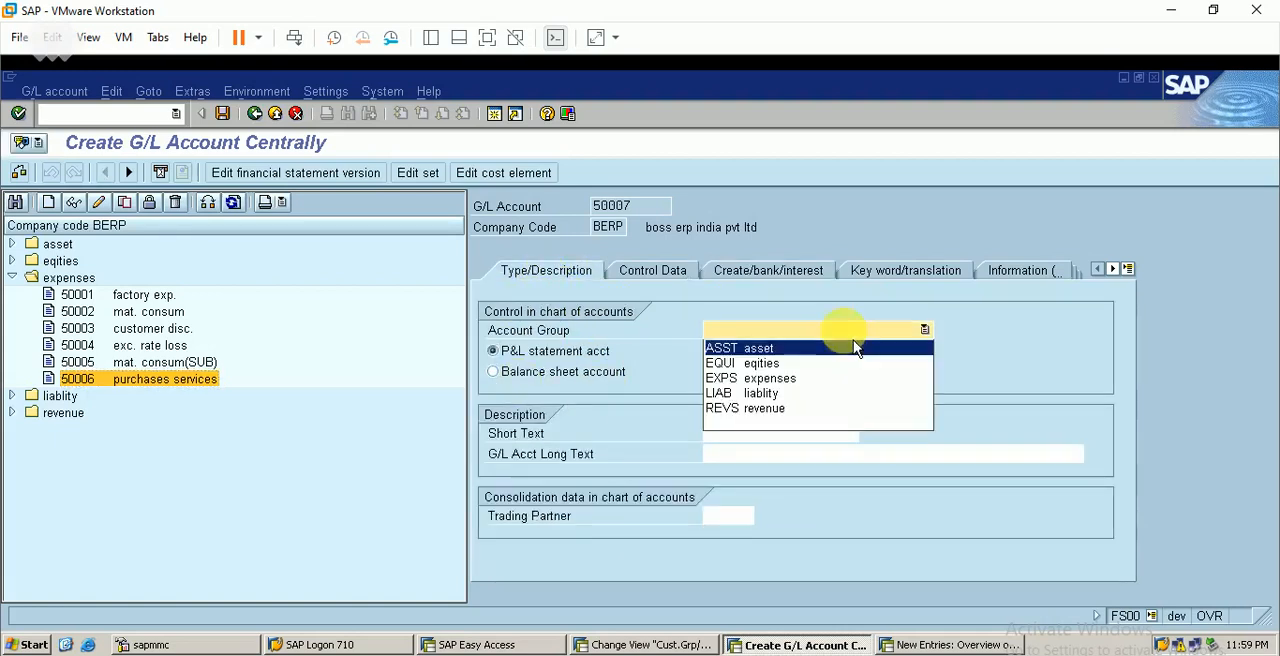
left_click(768, 378)
left_click(757, 433)
type("sales deduction")
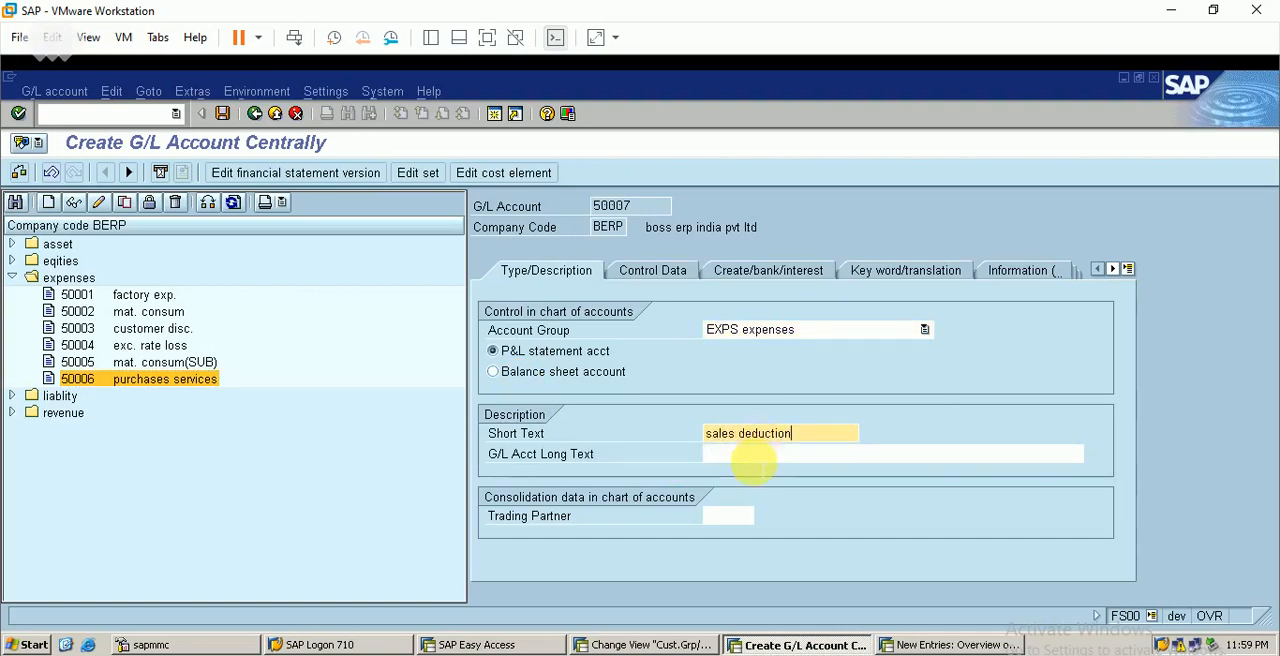
left_click(752, 455)
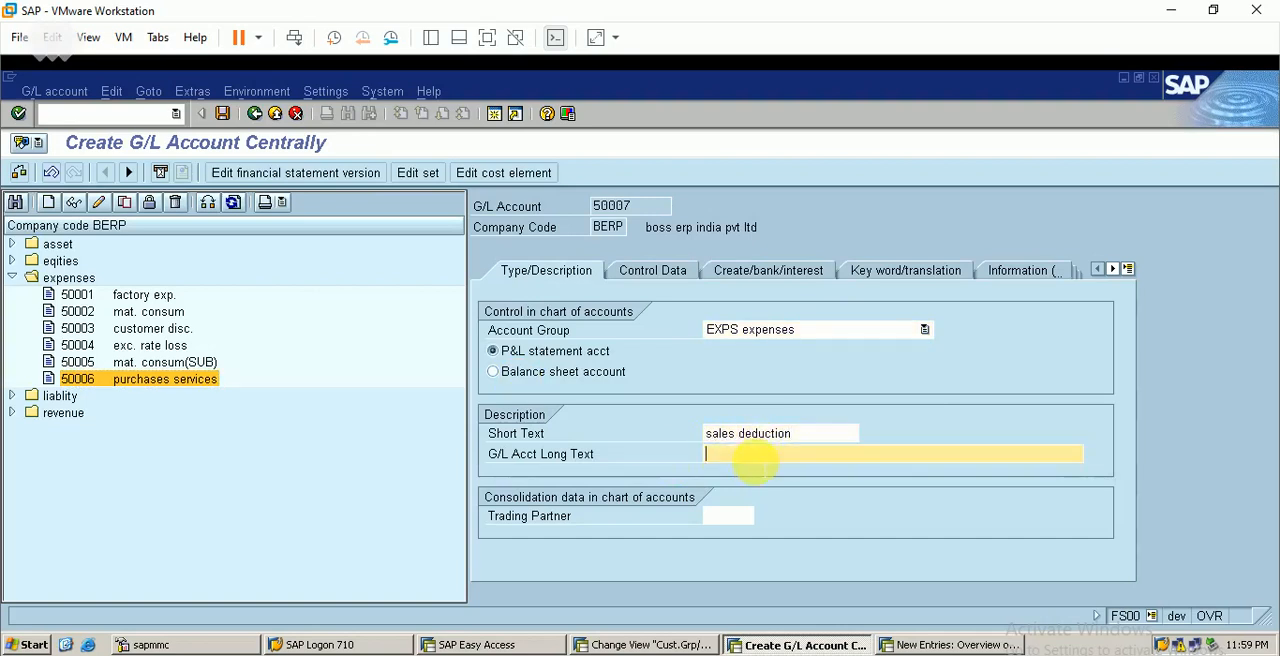
type("sales deduction account")
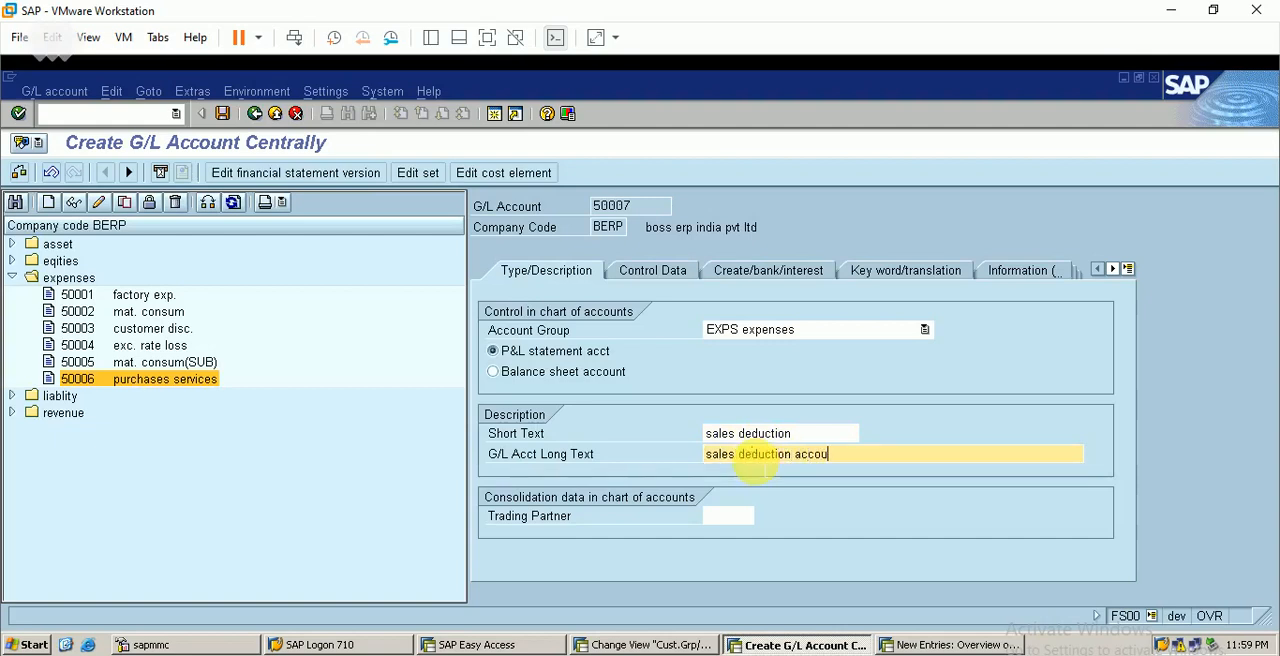
Enable line item display for account 50007 and set its sort key to 036 (Order)
left_click(655, 270)
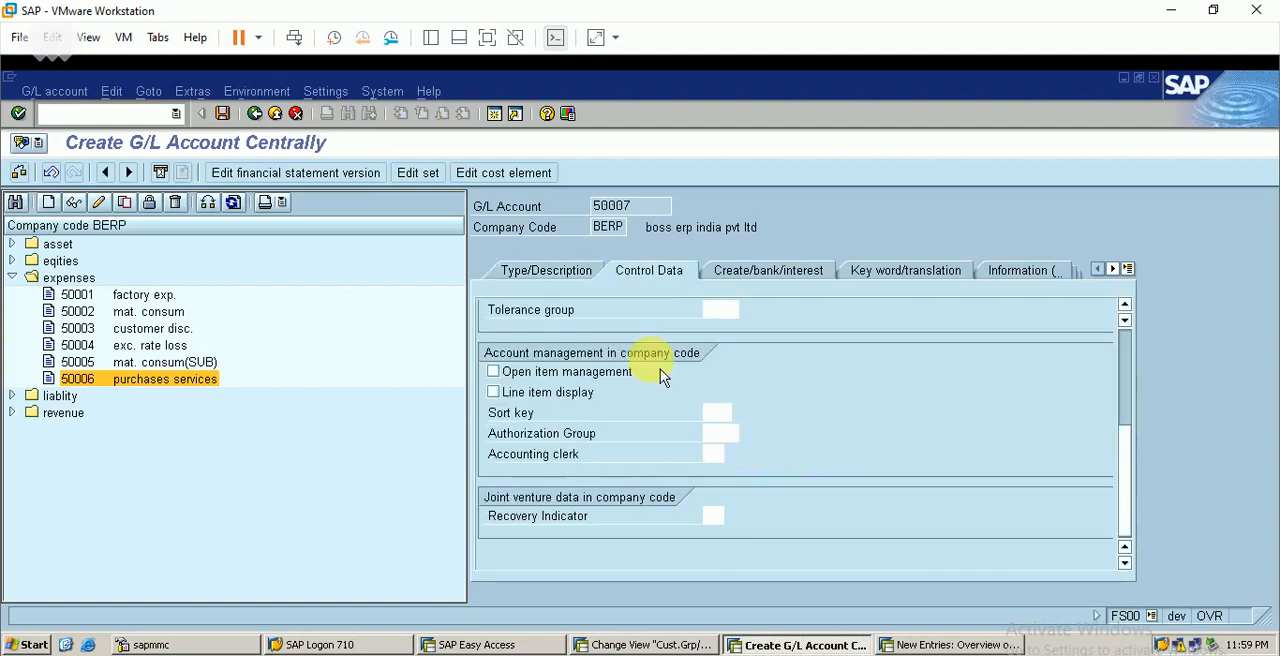
left_click(505, 395)
left_click(714, 413)
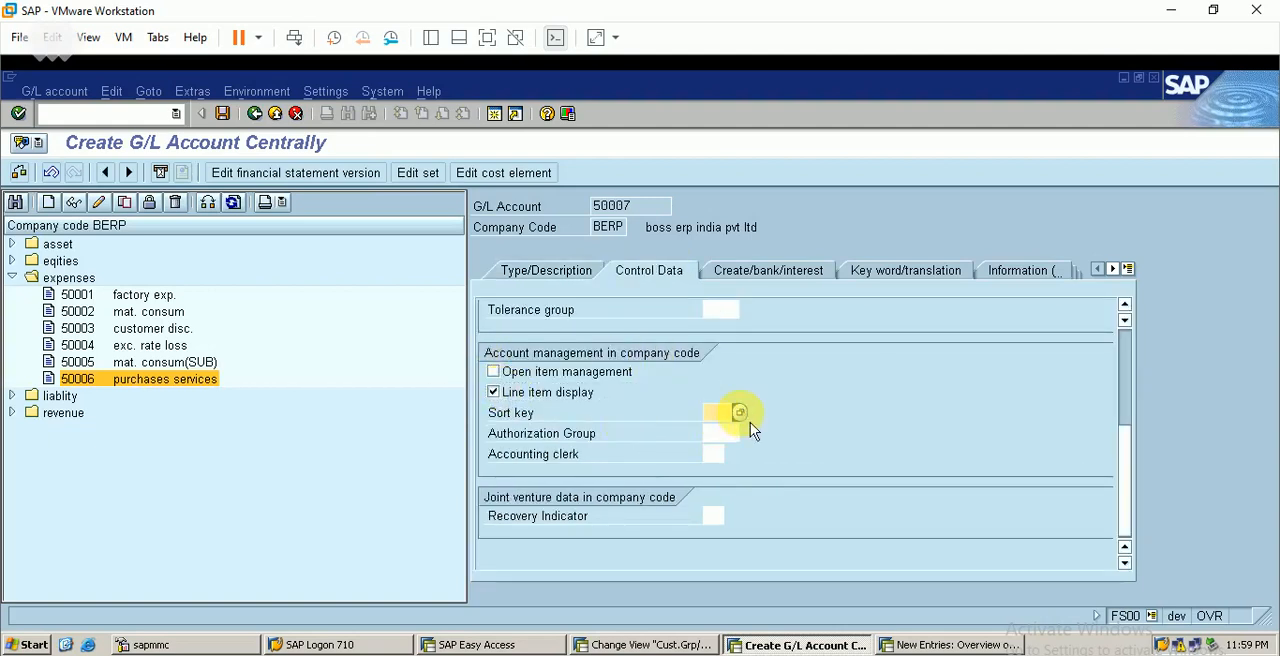
left_click(740, 414)
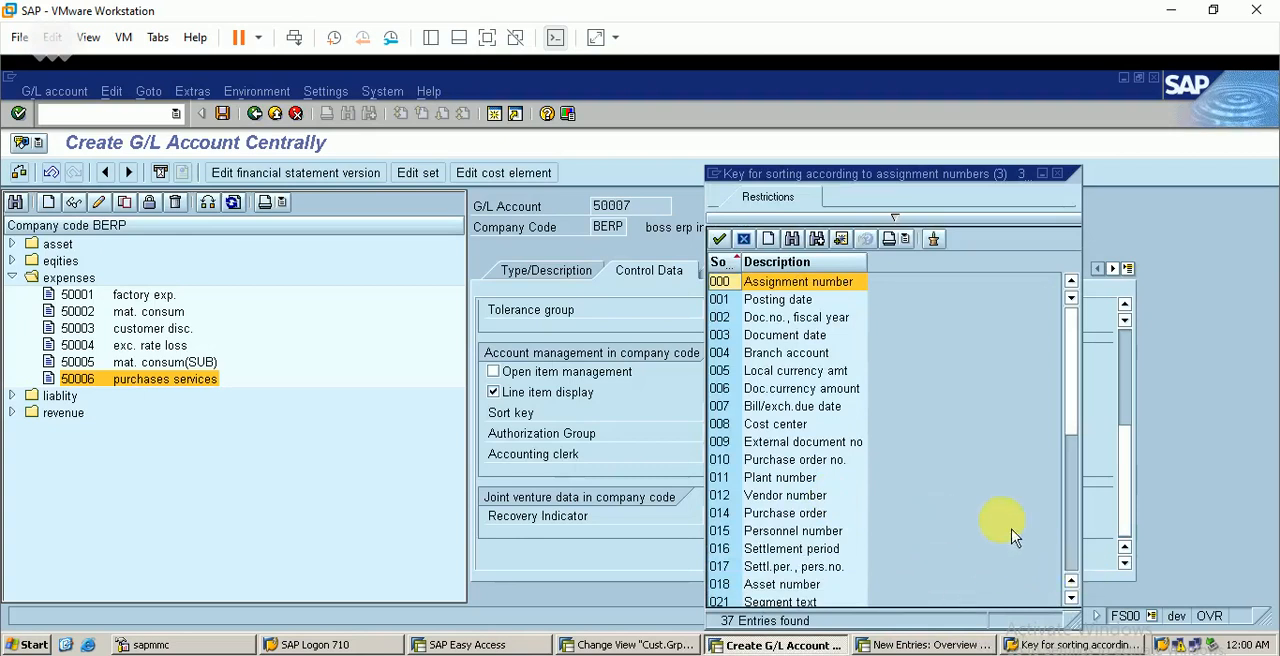
left_click(1078, 572)
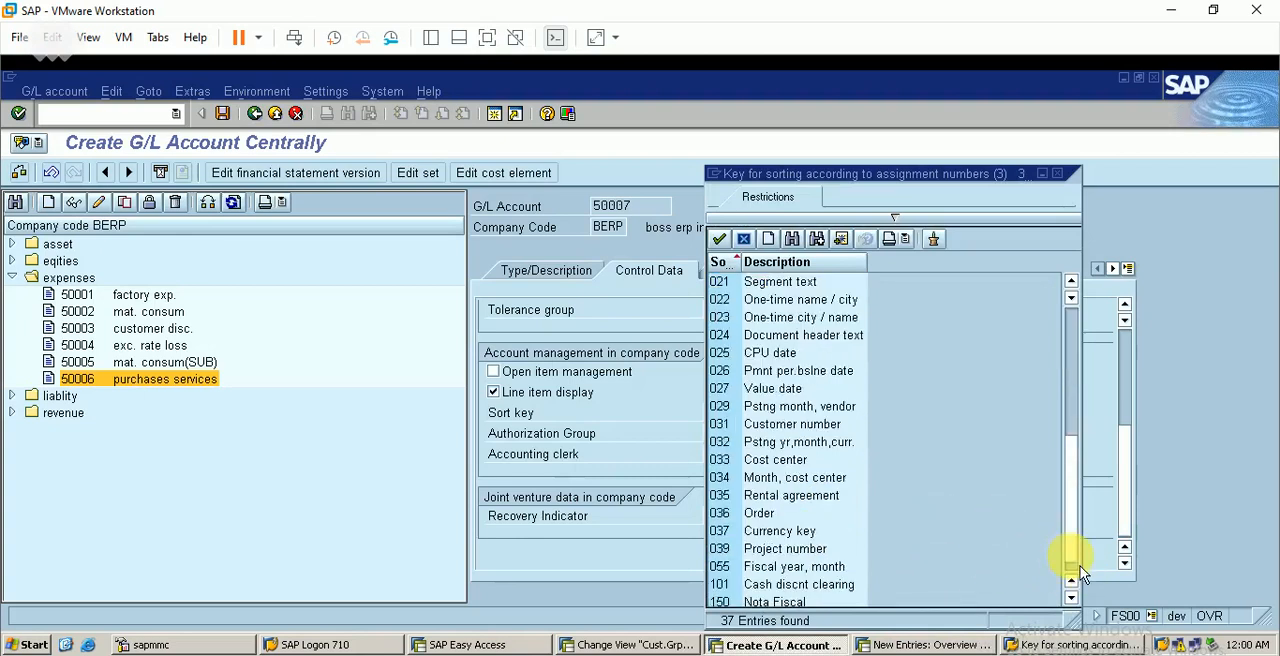
double_click(764, 516)
left_click(1127, 347)
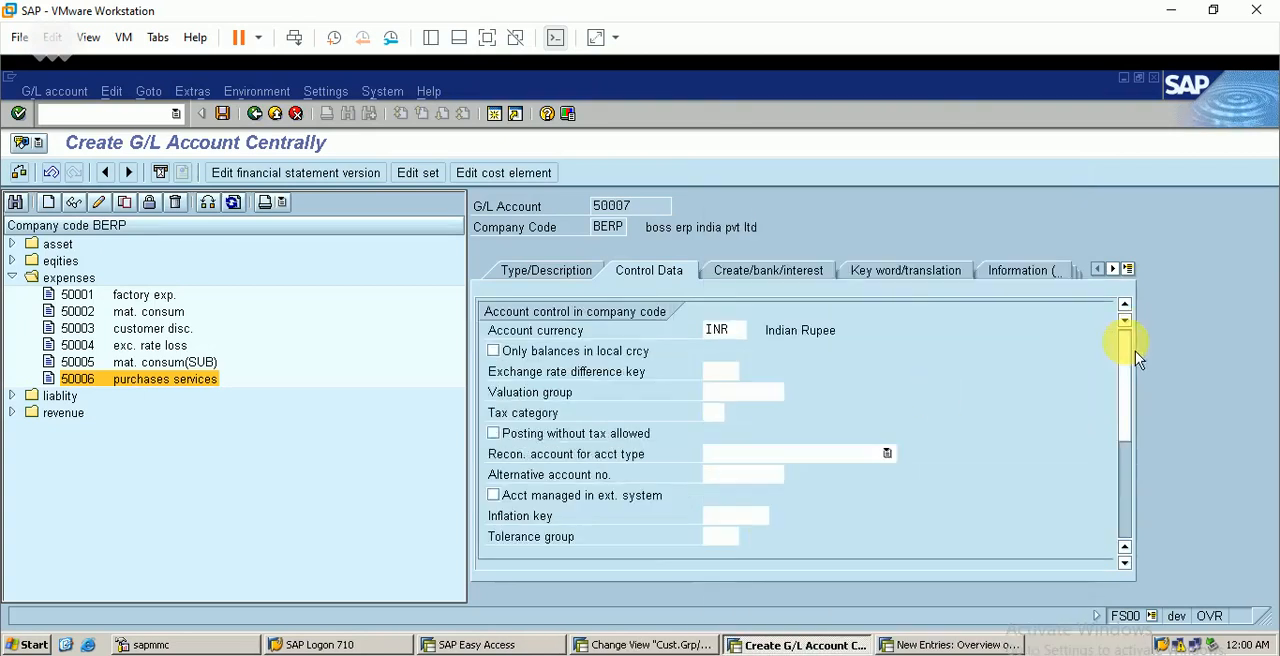
Set the field status group of account 50007 to G004 and save the account
left_click(810, 284)
left_click(748, 331)
key("F4")
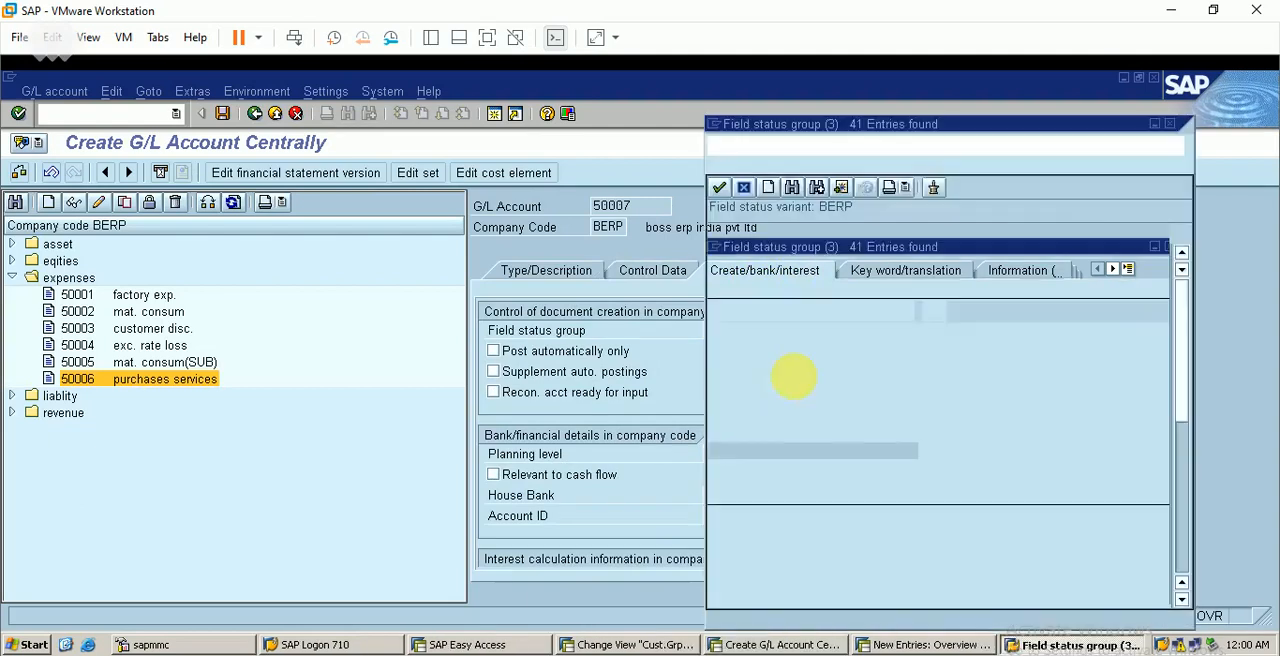
double_click(836, 299)
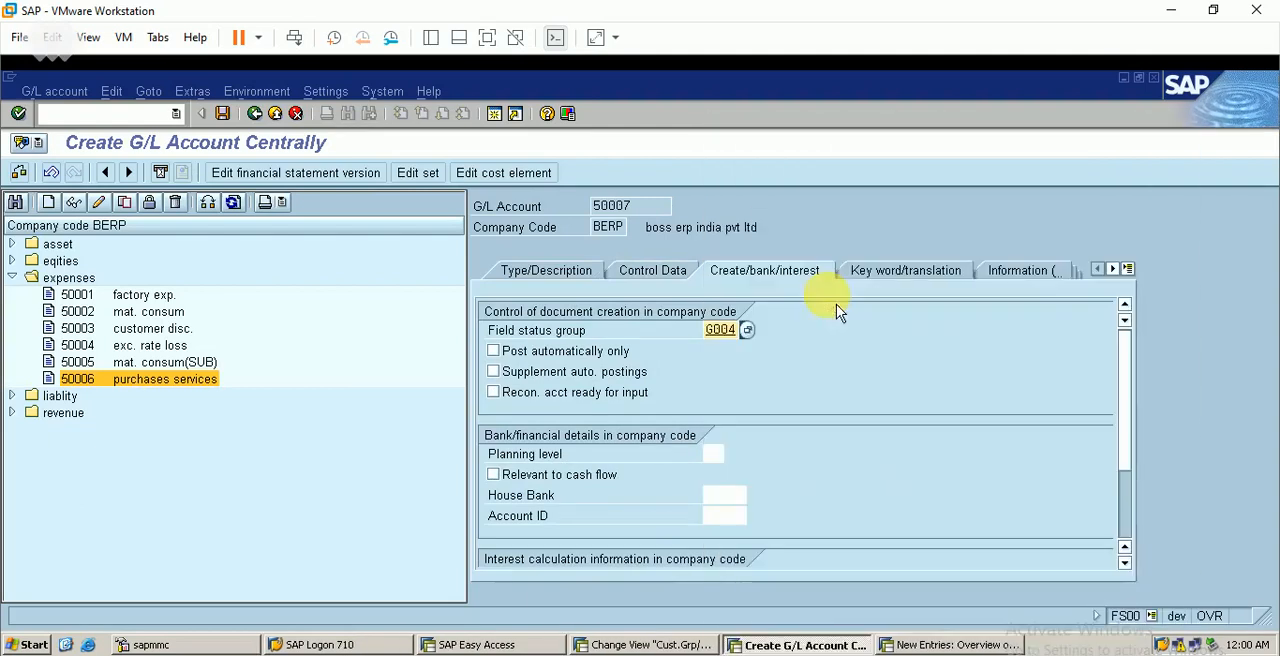
left_click(222, 114)
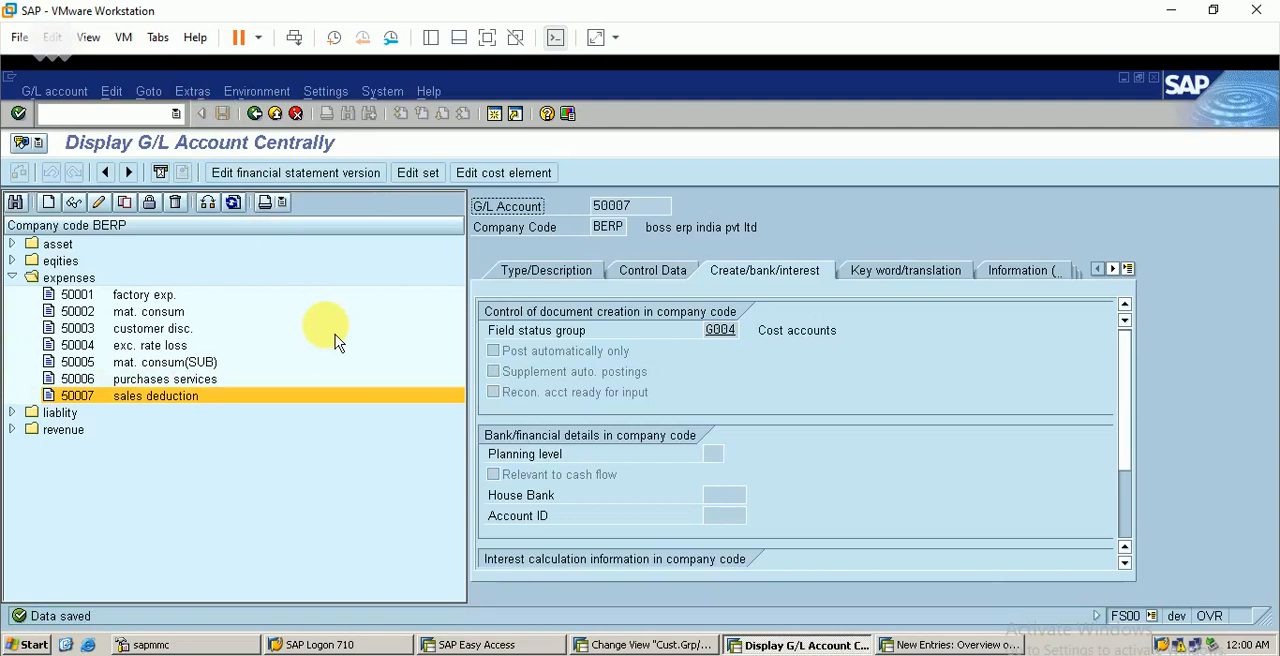
Start creating cost element 50007 and set its category to 1, Primary costs/cost-reducing revenues
left_click(500, 172)
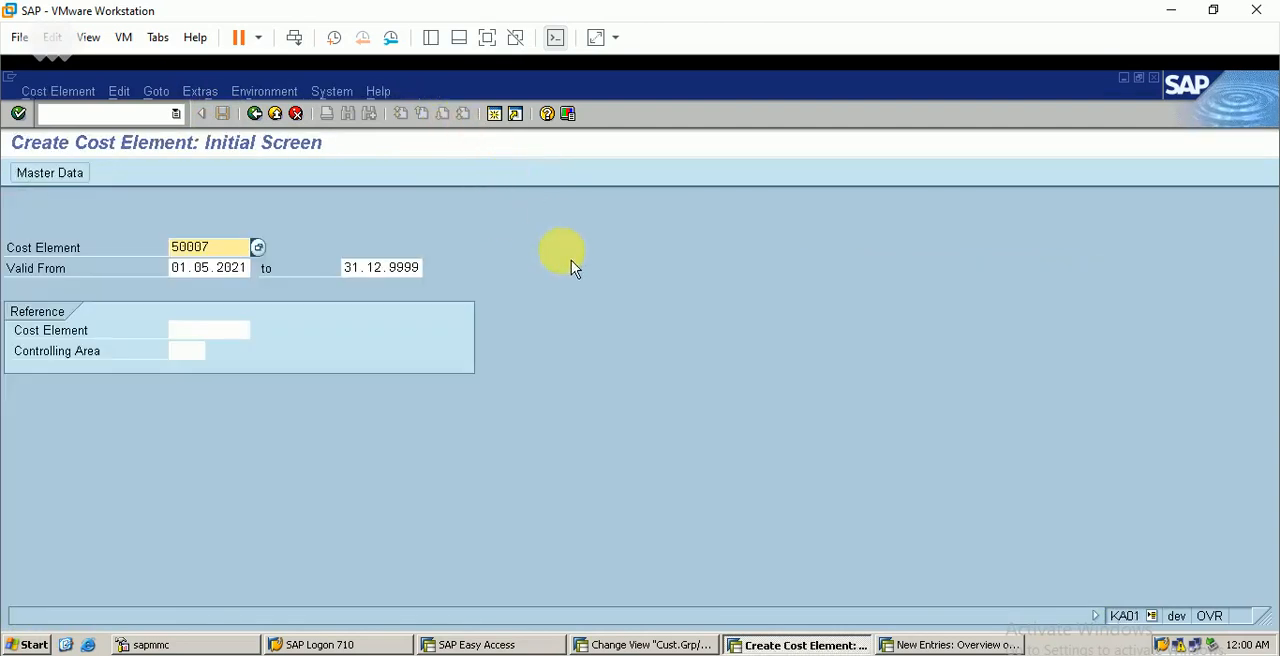
key("Return")
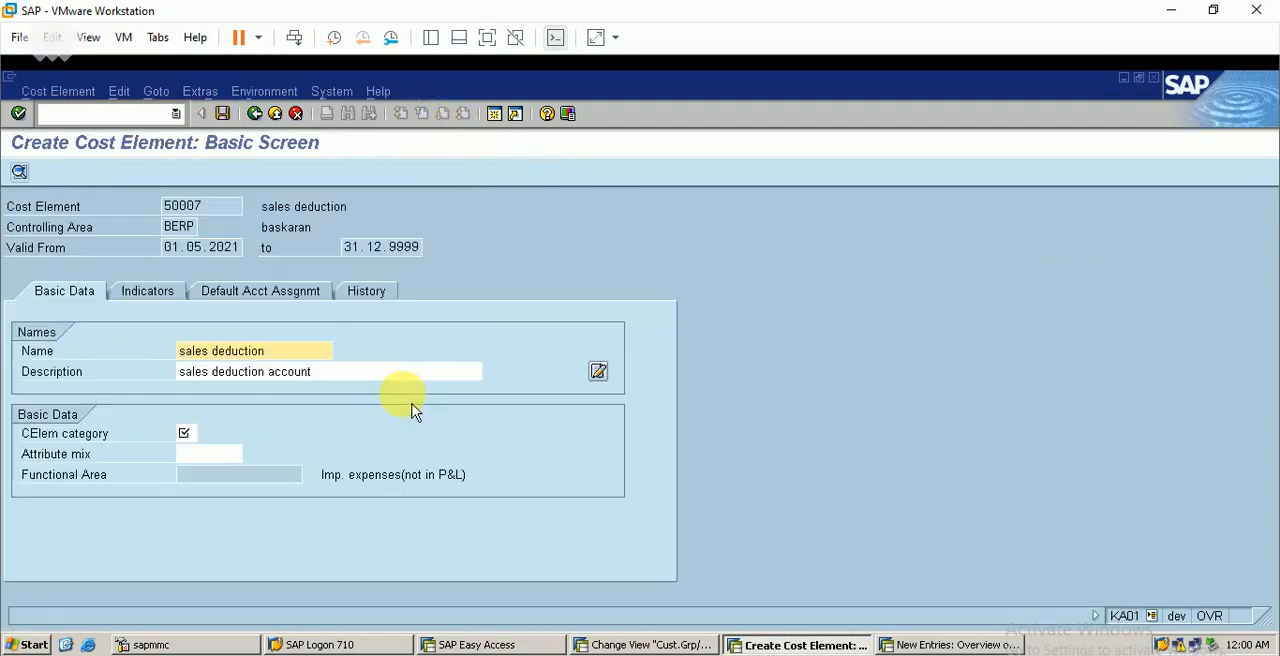
left_click(184, 432)
left_click(236, 432)
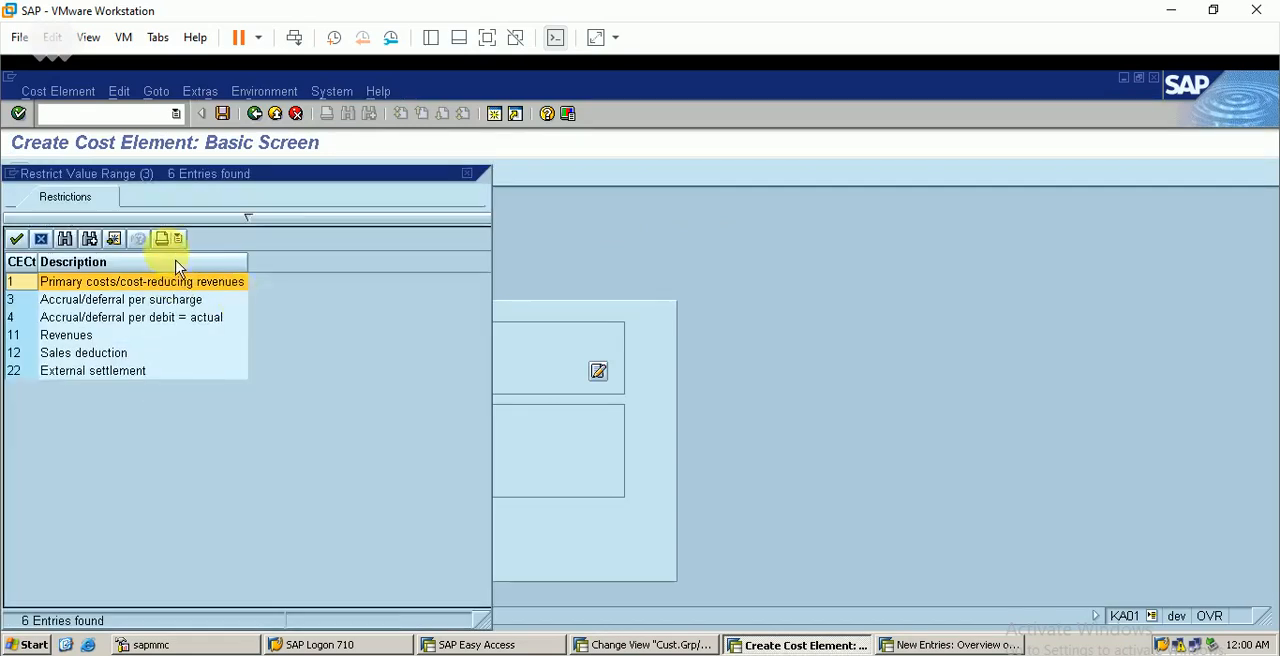
left_click(174, 262)
double_click(181, 283)
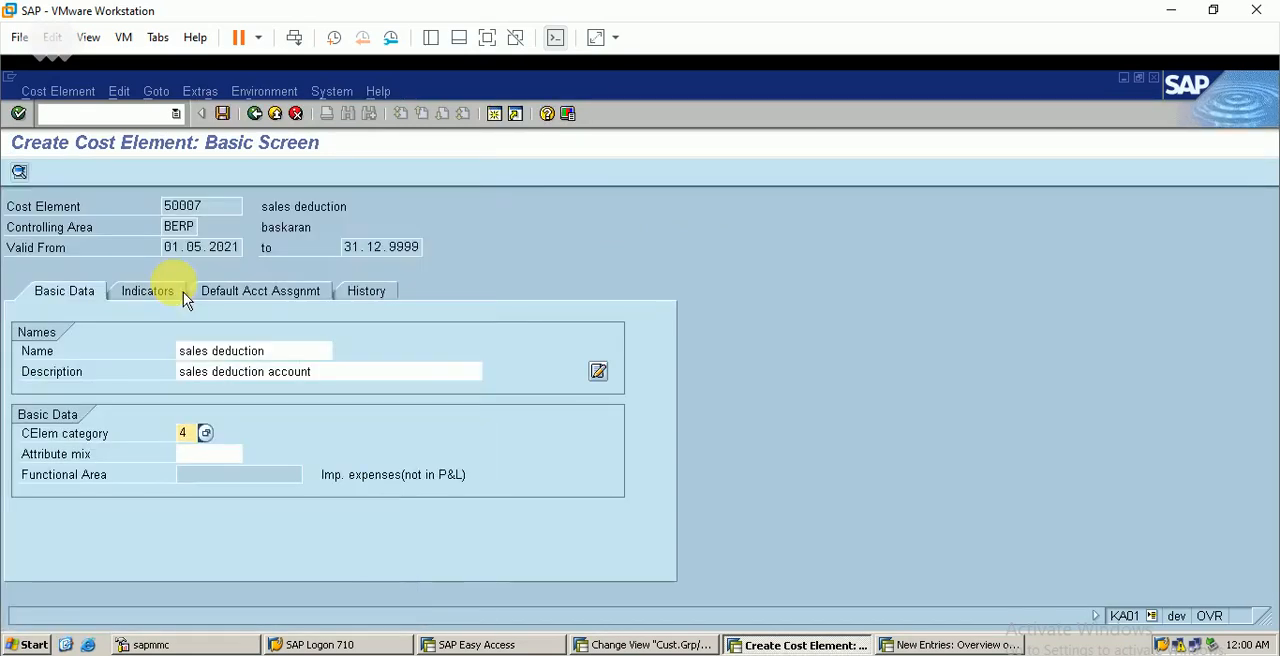
left_click(207, 435)
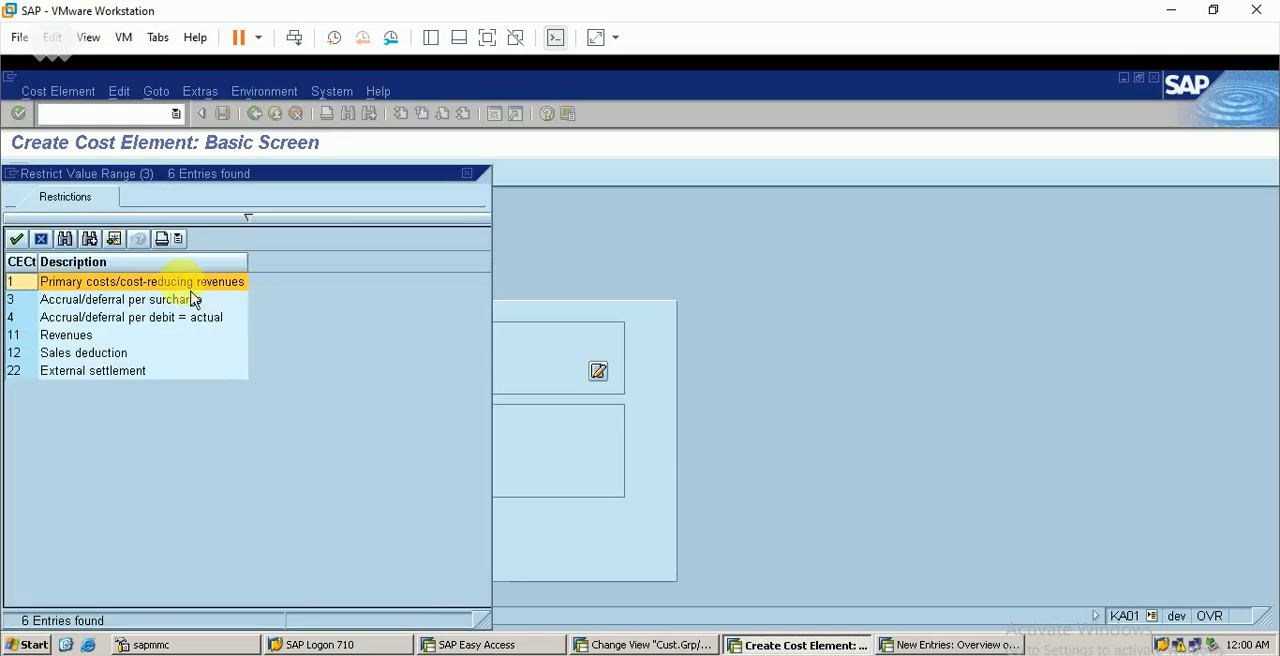
double_click(122, 285)
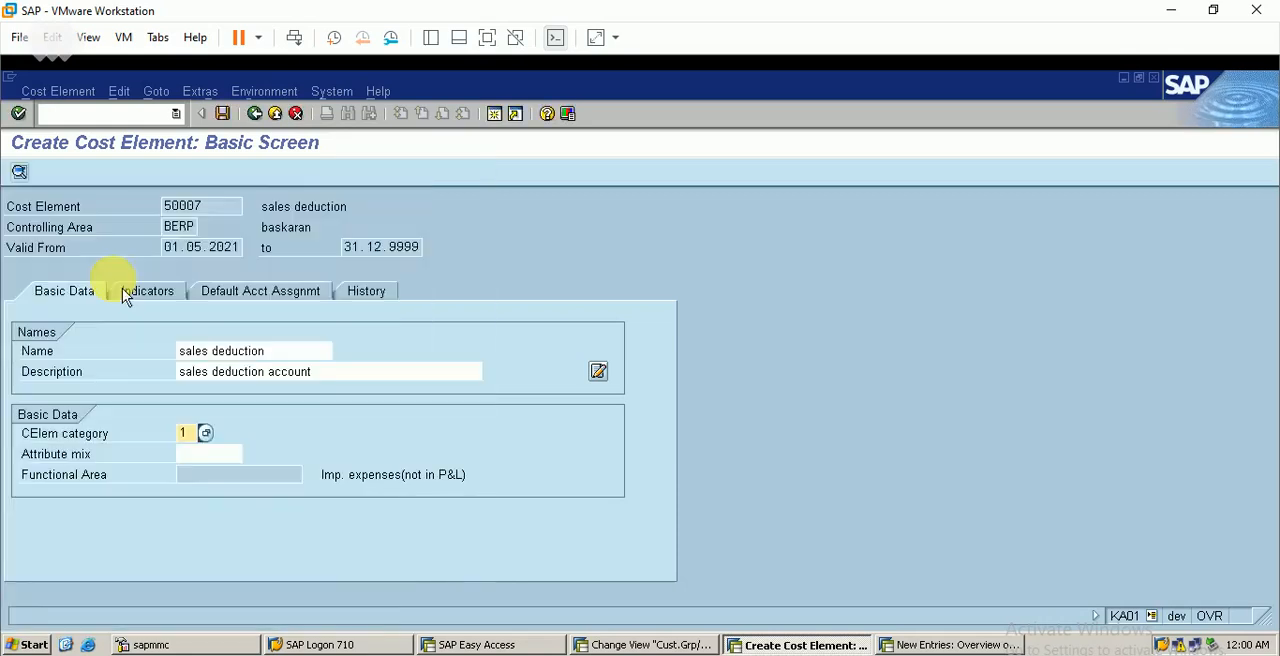
Set BERP2 as the default cost center of cost element 50007 and save the cost element
left_click(294, 303)
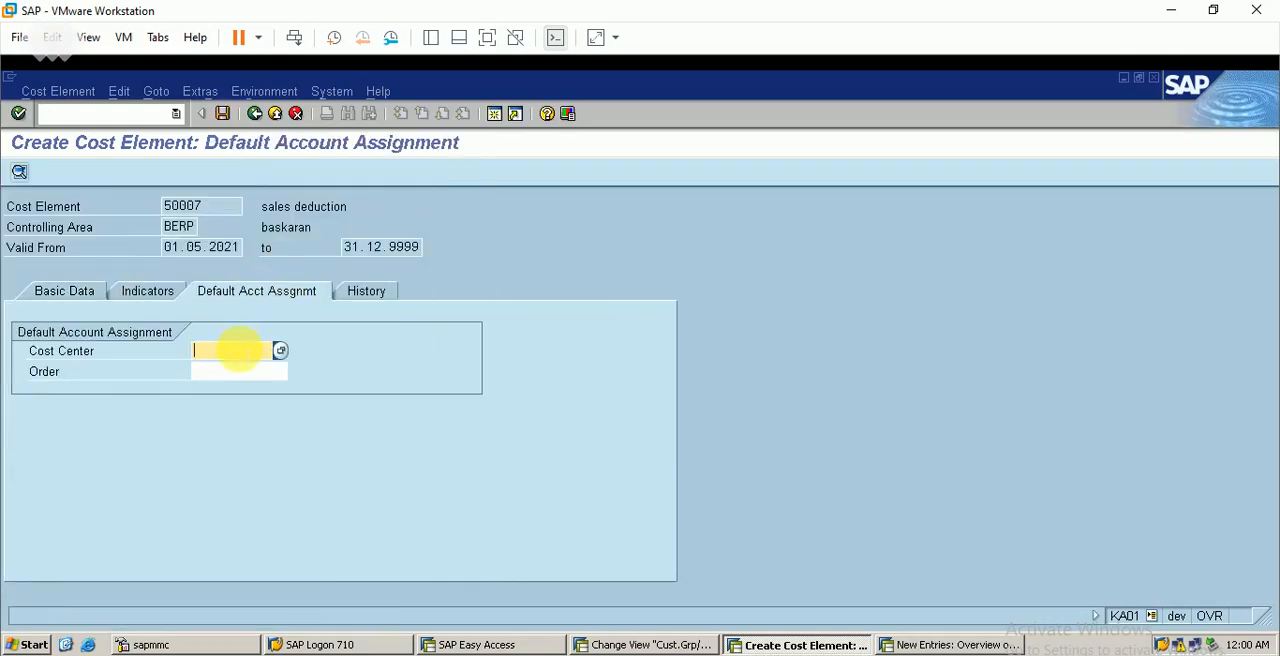
type("berp2")
key("Return")
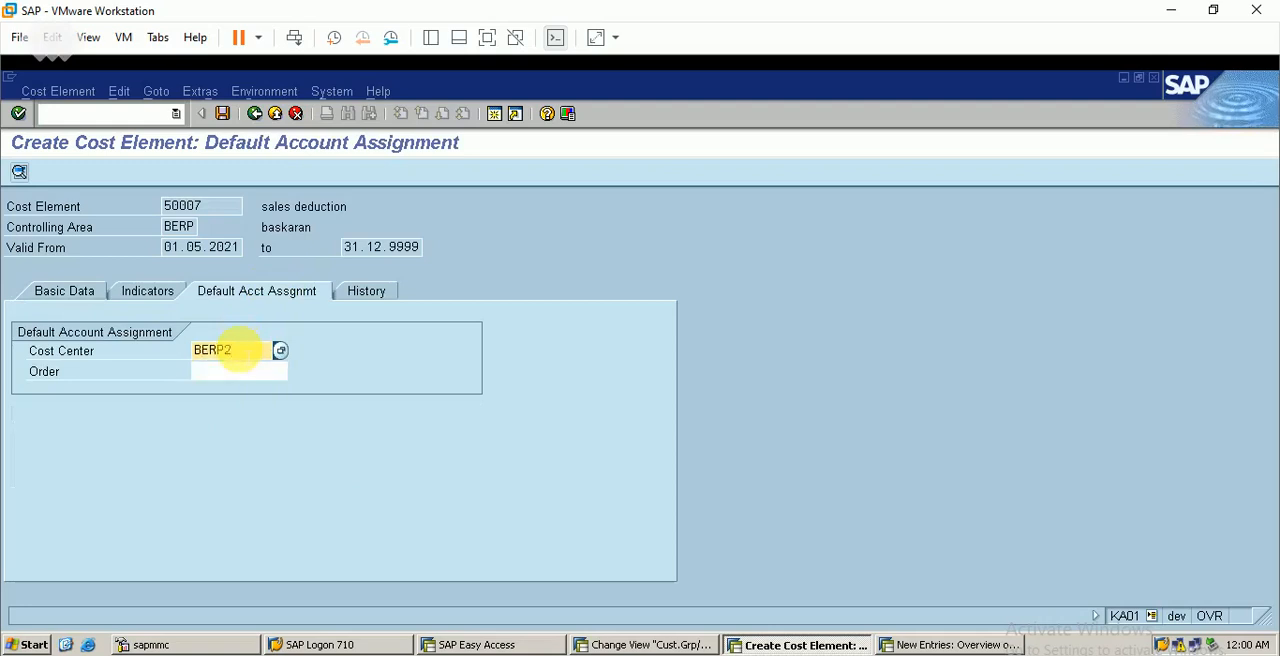
left_click(226, 118)
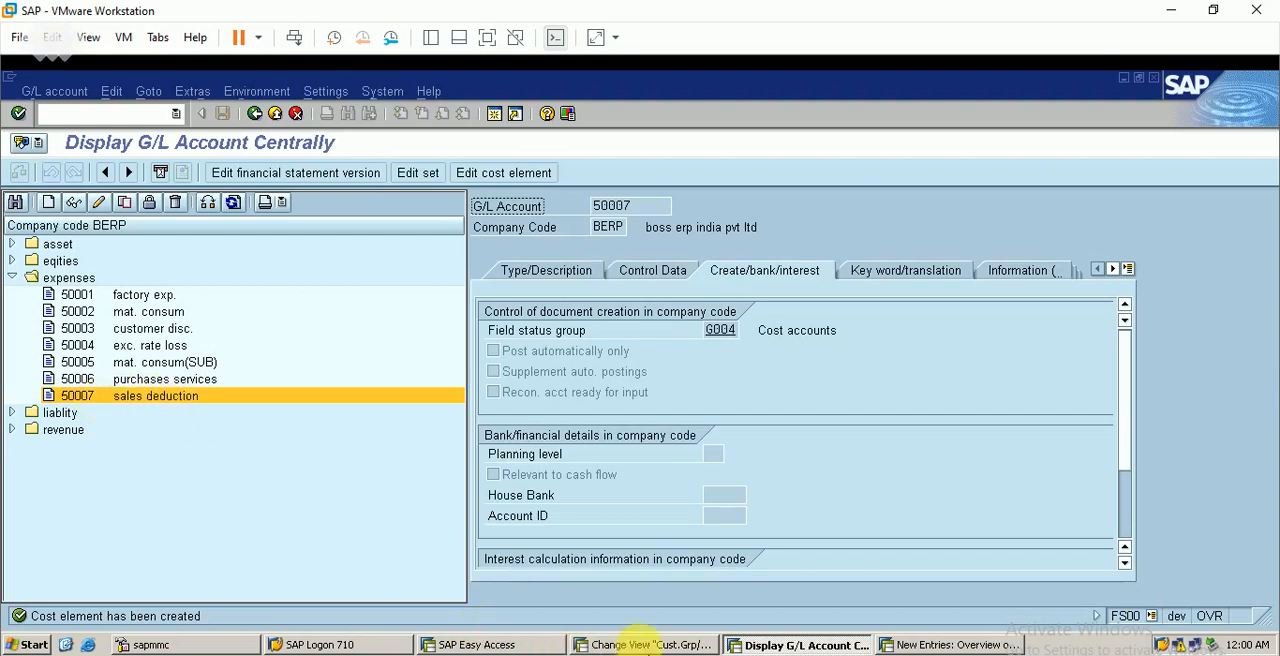
Return to the revenue account determination session, enter G/L account 50007 for the BERP ERS entry and save the table
left_click(640, 644)
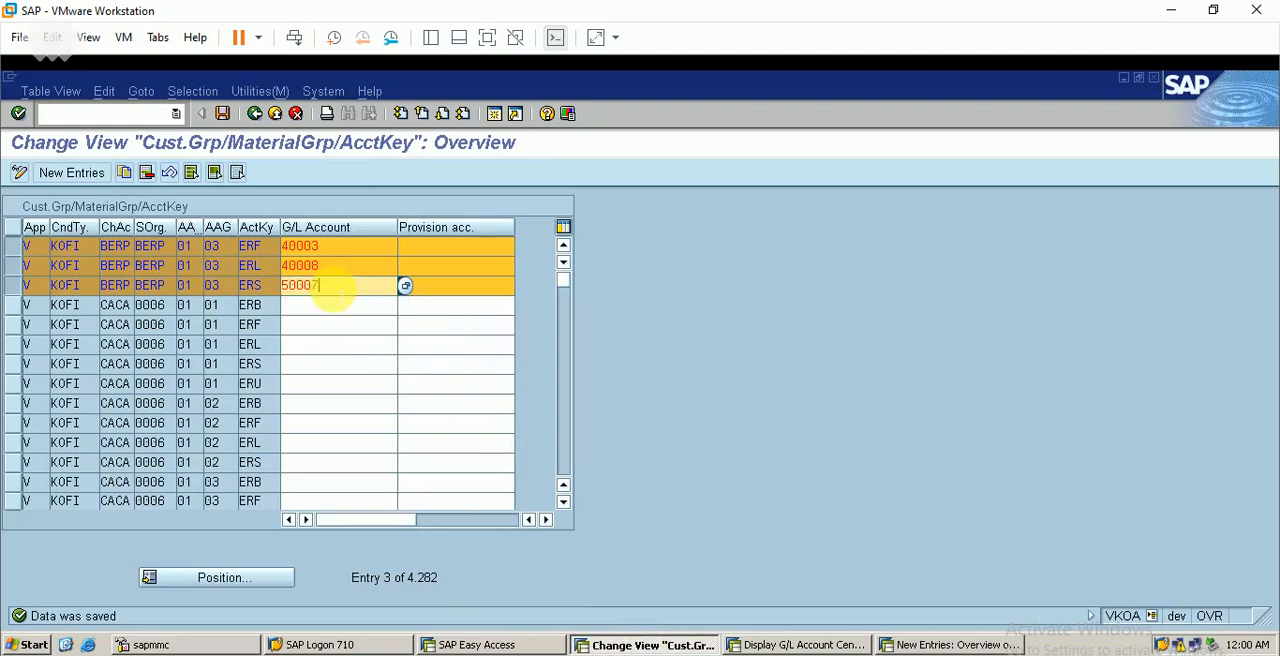
left_click(222, 113)
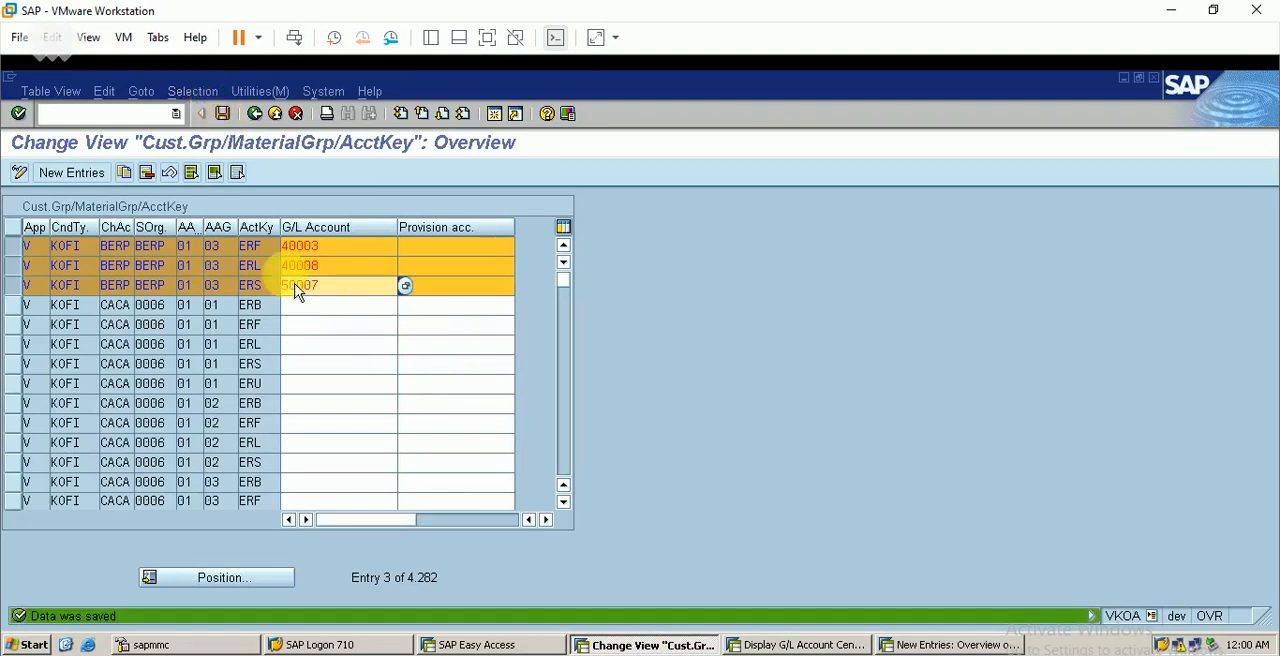
left_click(546, 519)
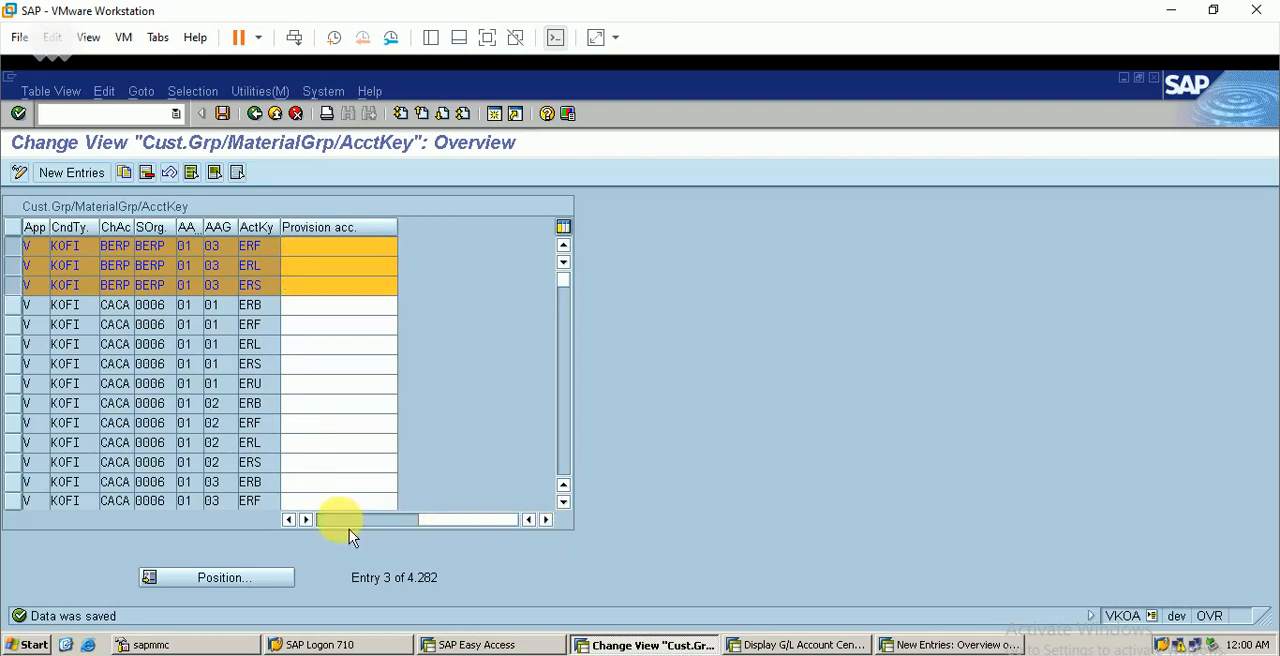
left_click(345, 521)
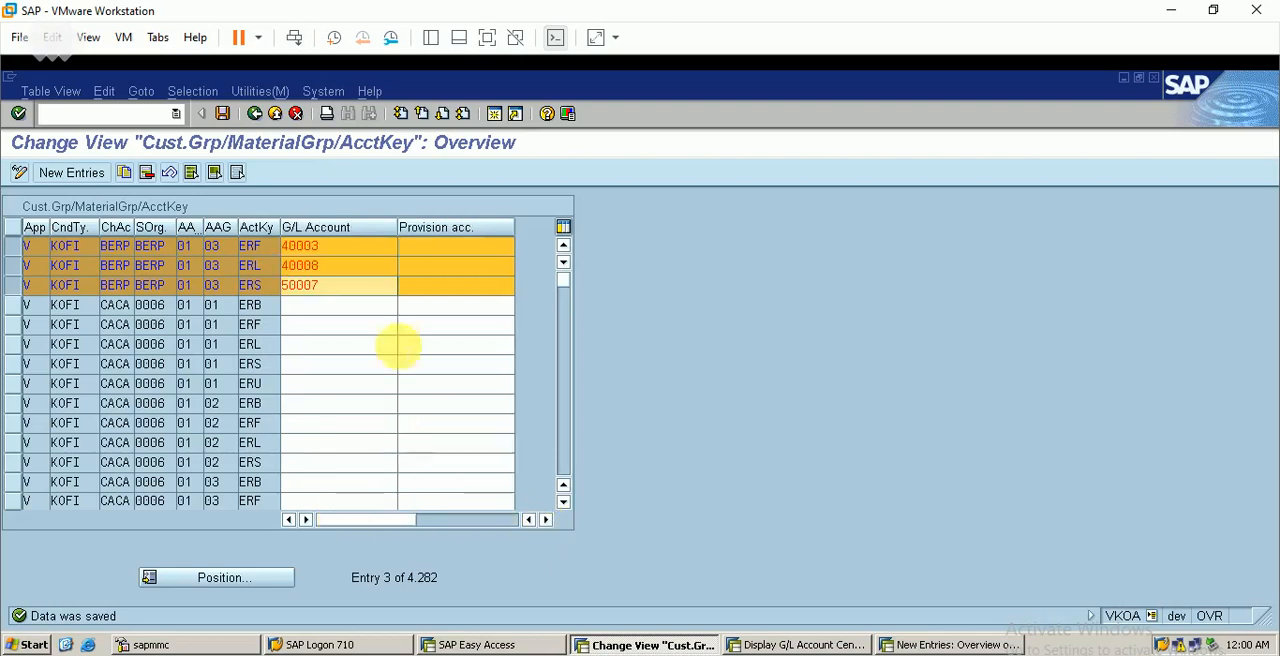
Leave the account assignment table and start a VF01 billing document of type F1BE for the proposed delivery
left_click(257, 115)
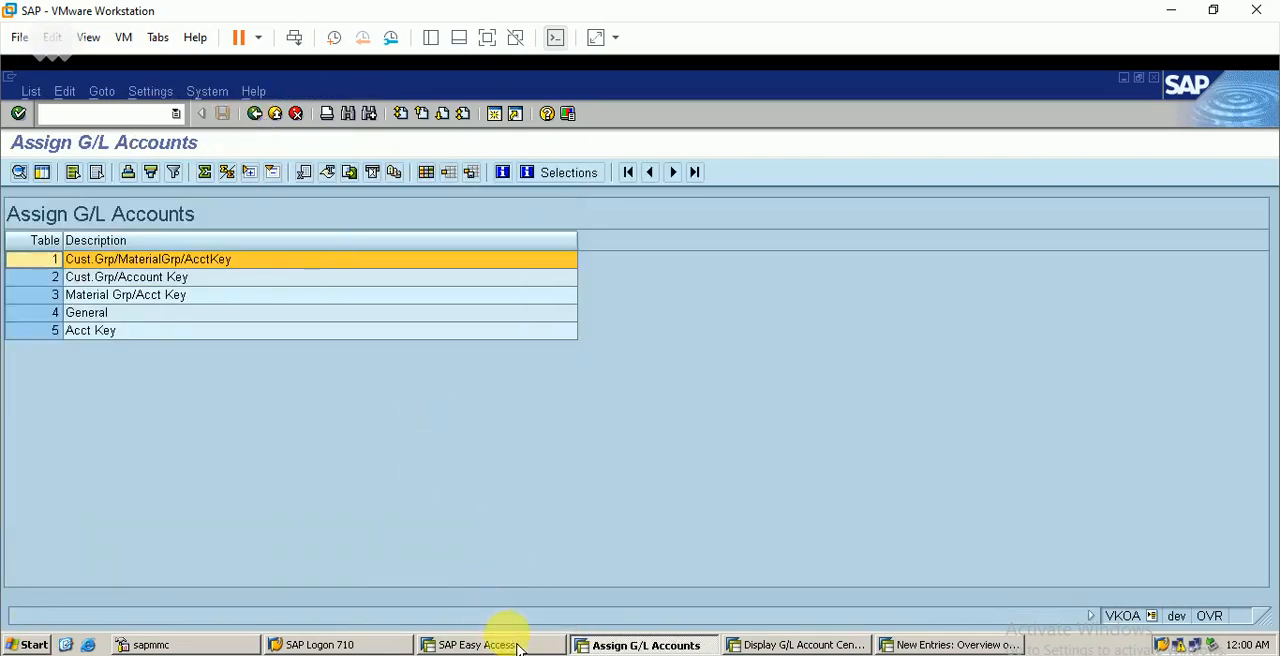
left_click(478, 645)
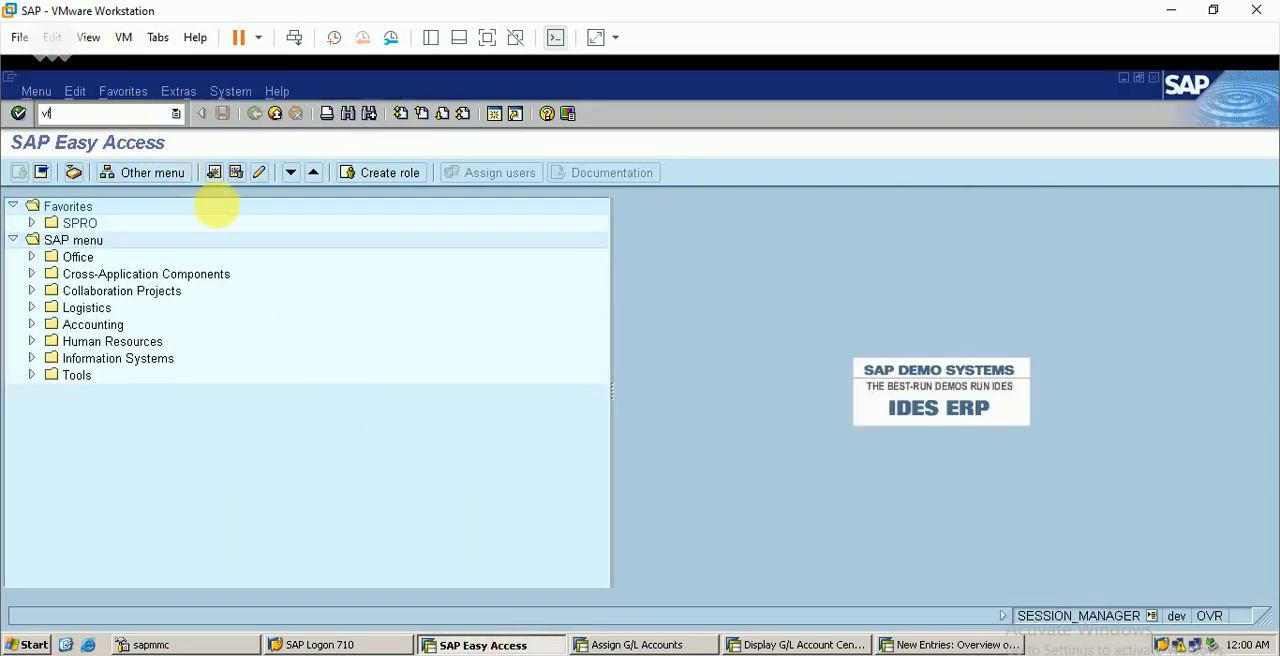
type("vf01")
key("Return")
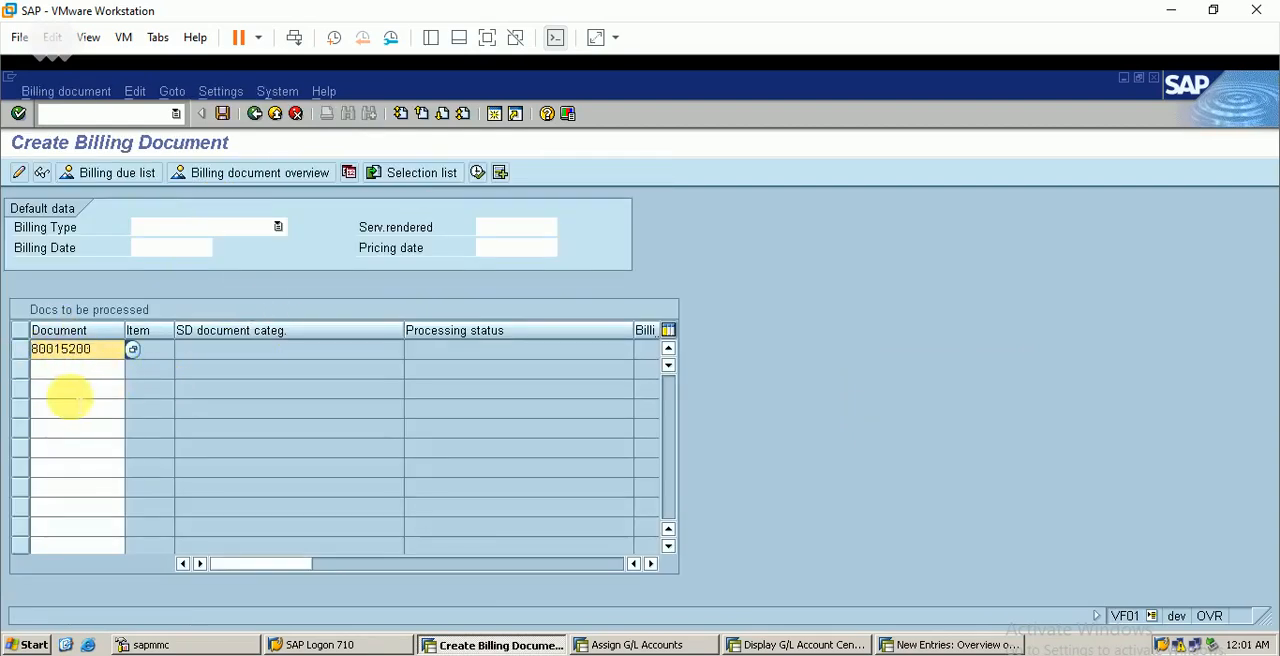
left_click(223, 236)
key("f")
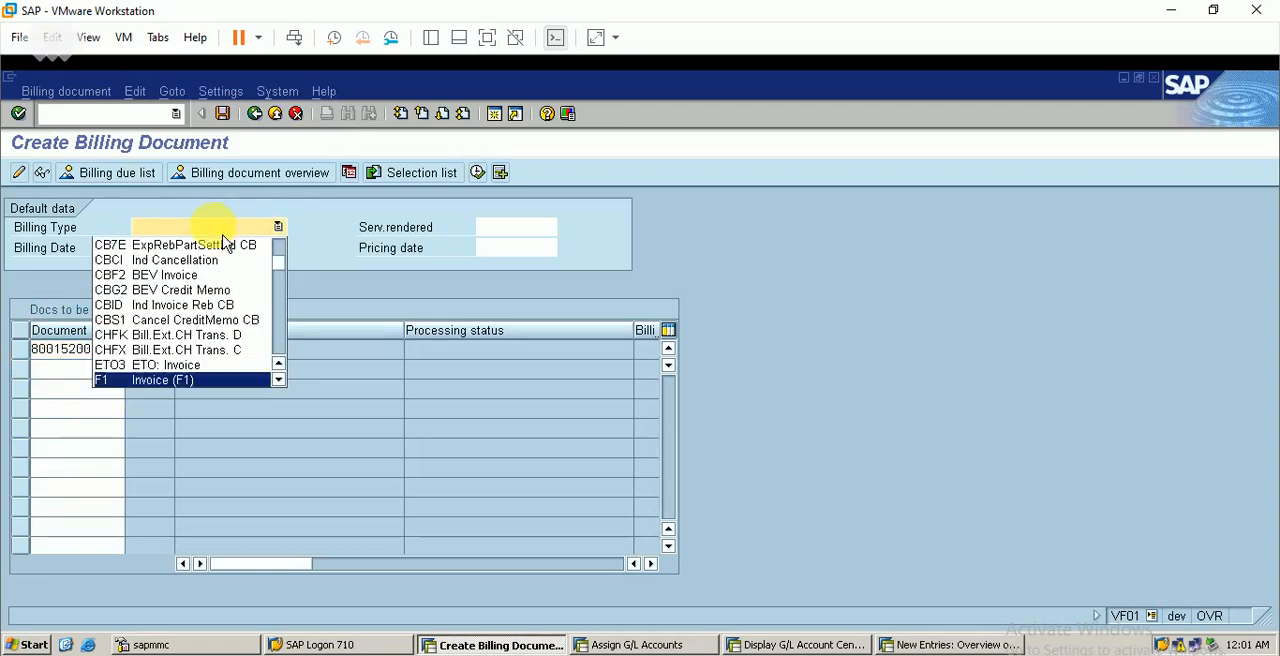
key("Down")
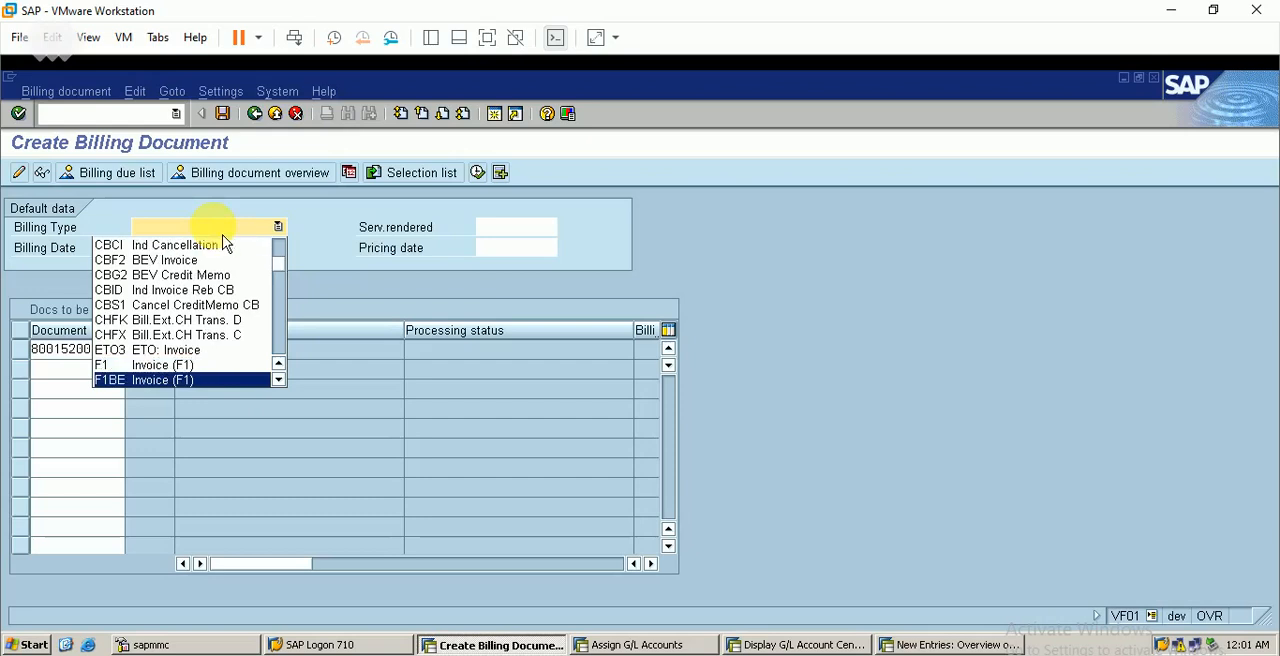
left_click(180, 380)
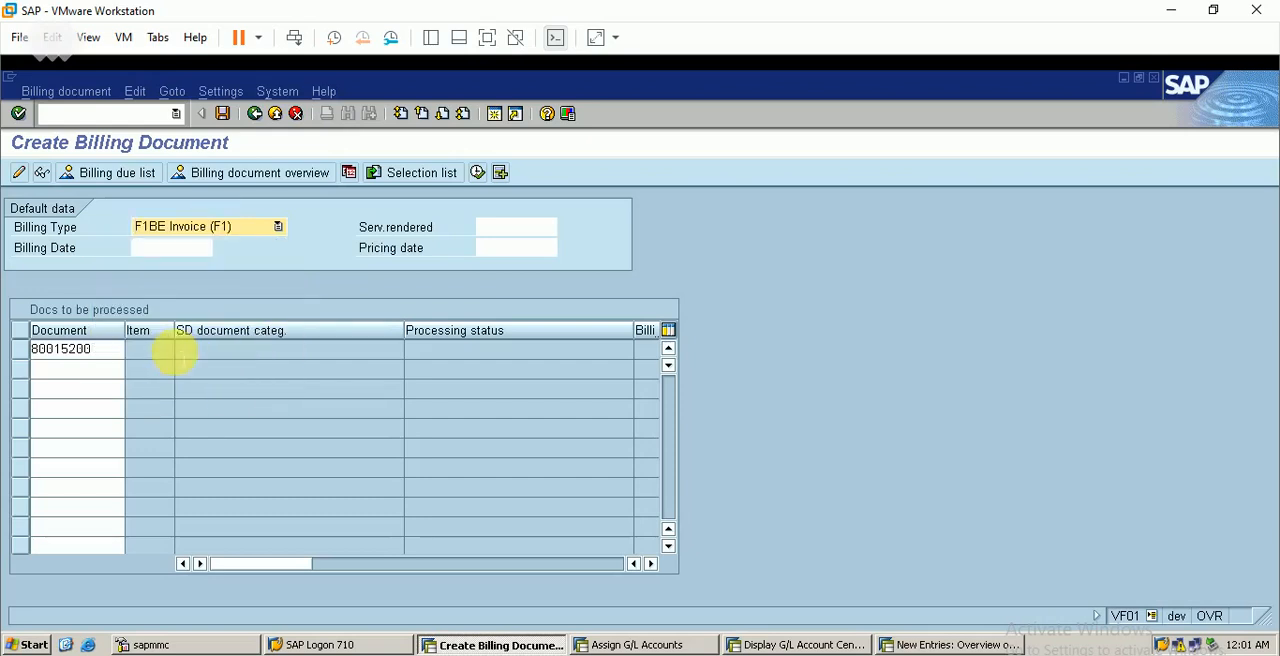
key("Return")
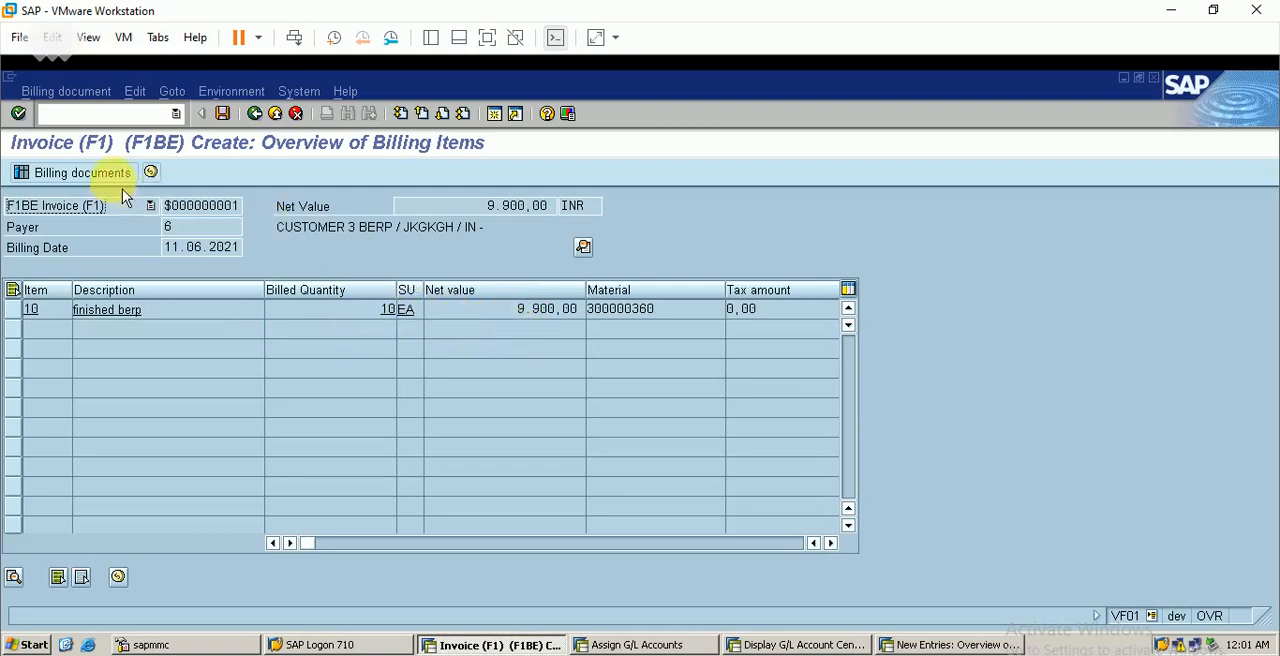
Open the billing documents list briefly, return to the new F1BE invoice and save it
left_click(88, 178)
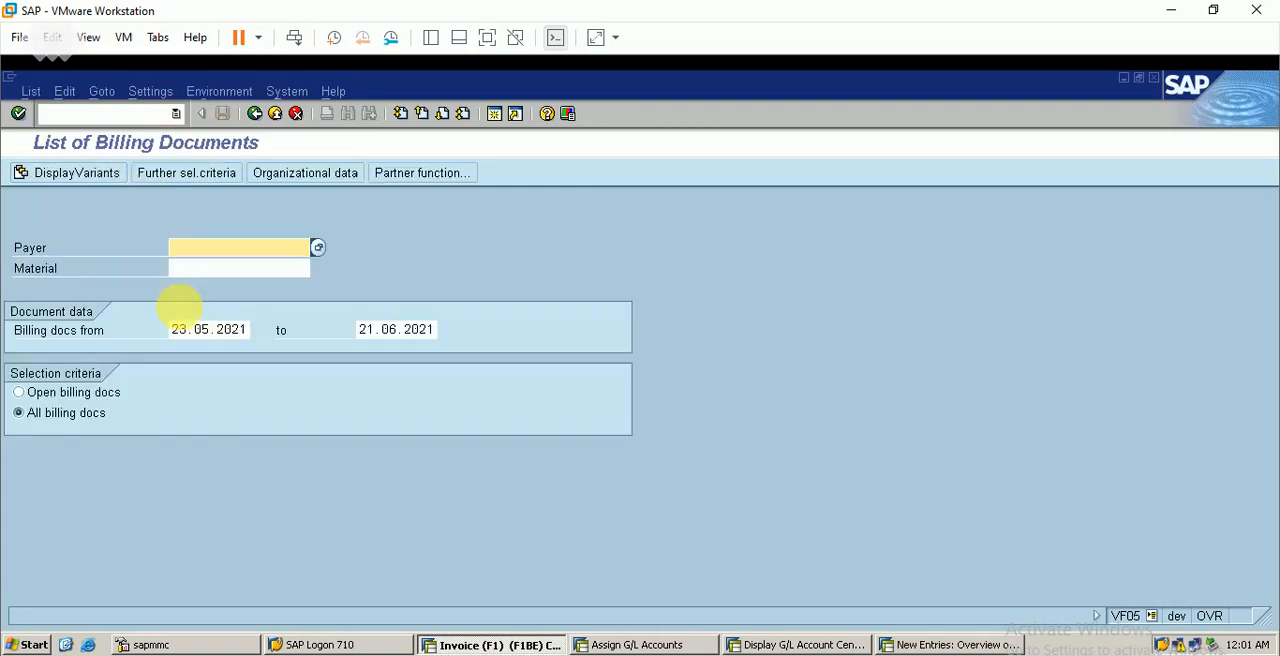
left_click(256, 116)
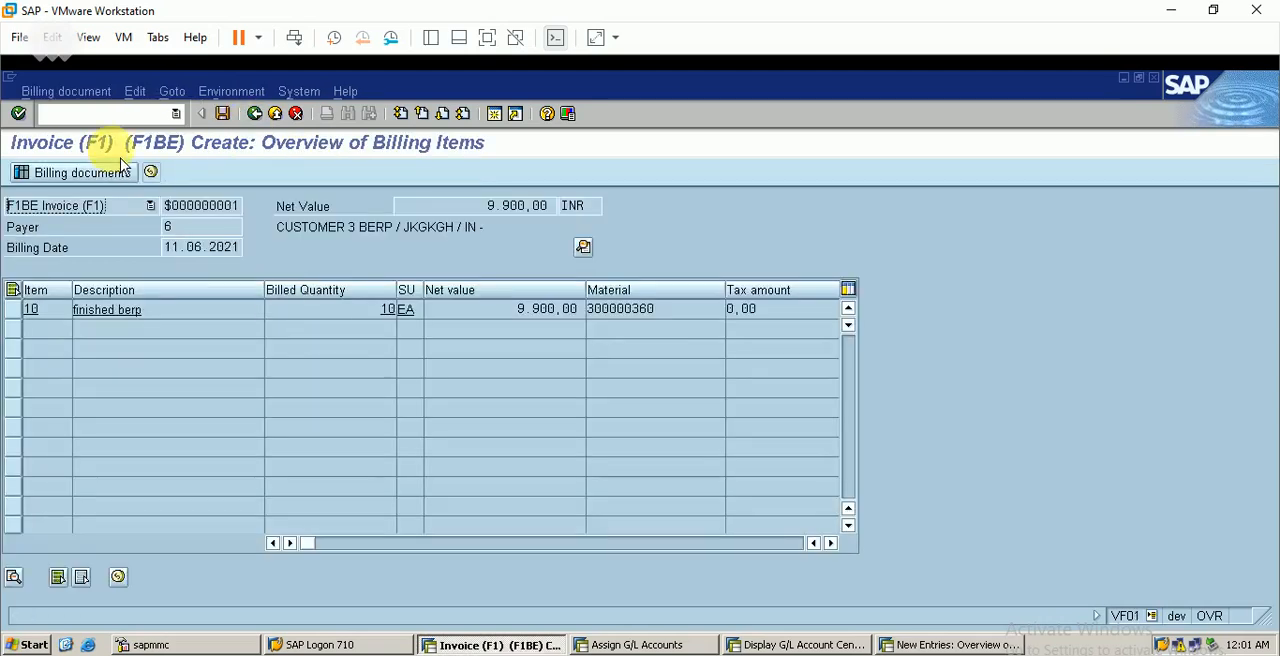
left_click(230, 122)
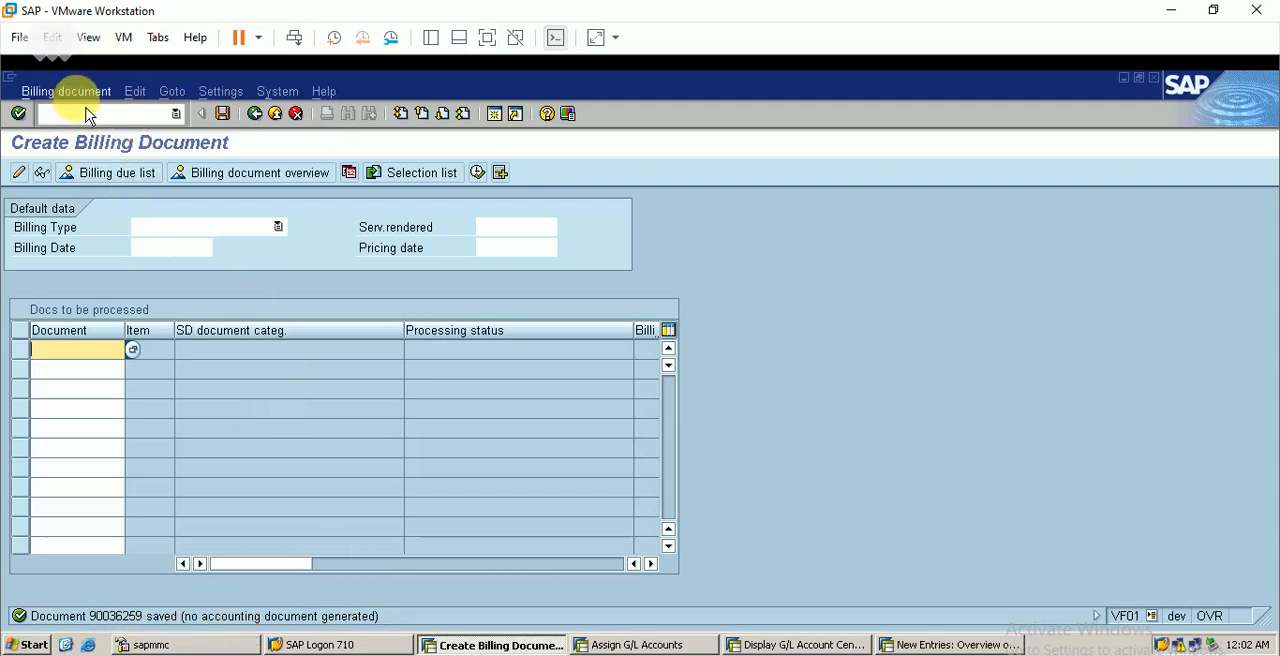
Open the saved invoice in change mode and try to release it to accounting
left_click(58, 91)
left_click(98, 136)
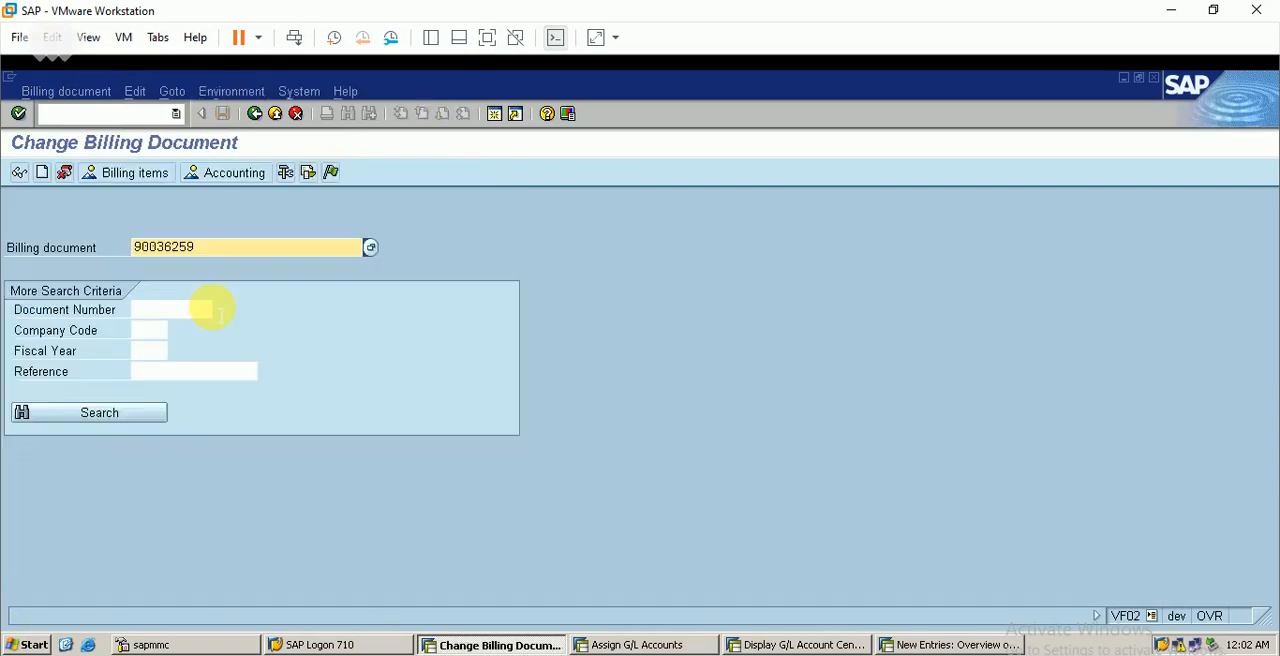
key("Return")
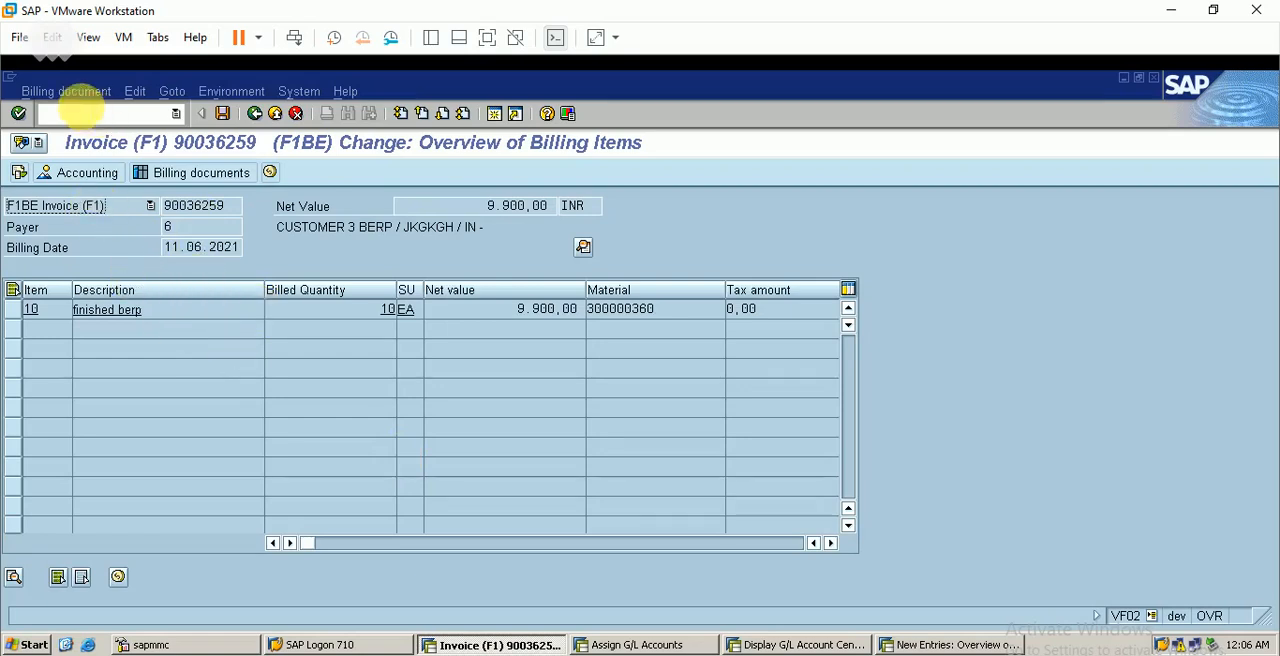
left_click(88, 91)
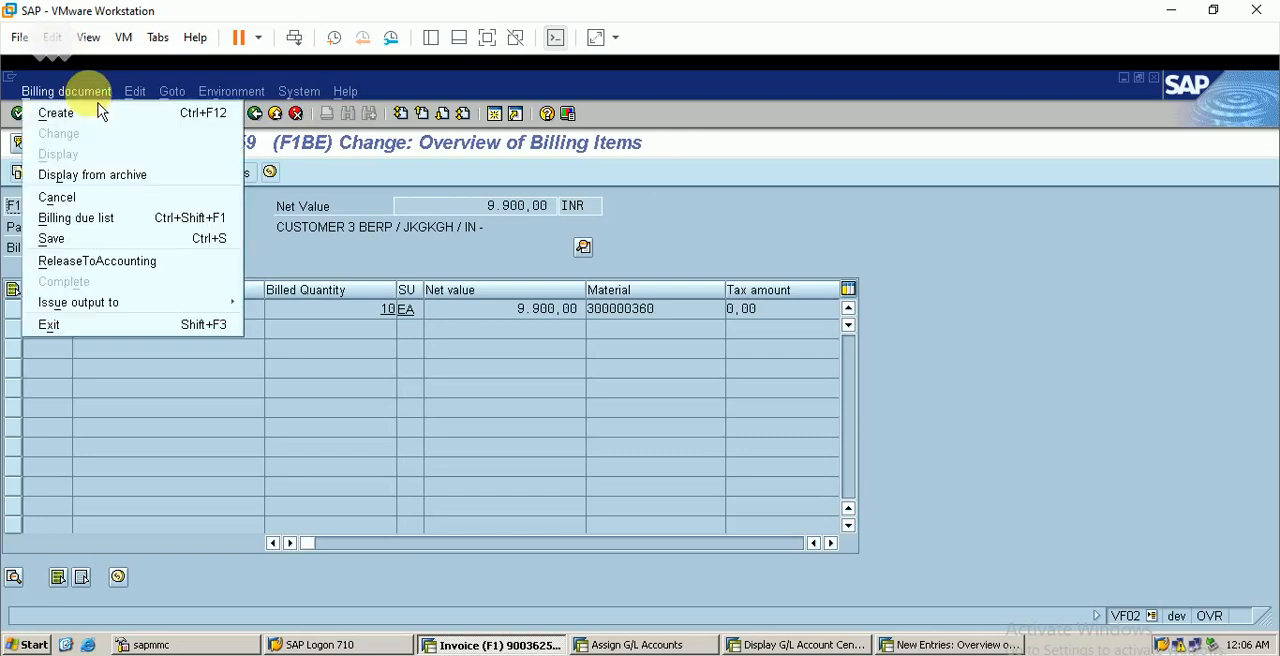
left_click(152, 270)
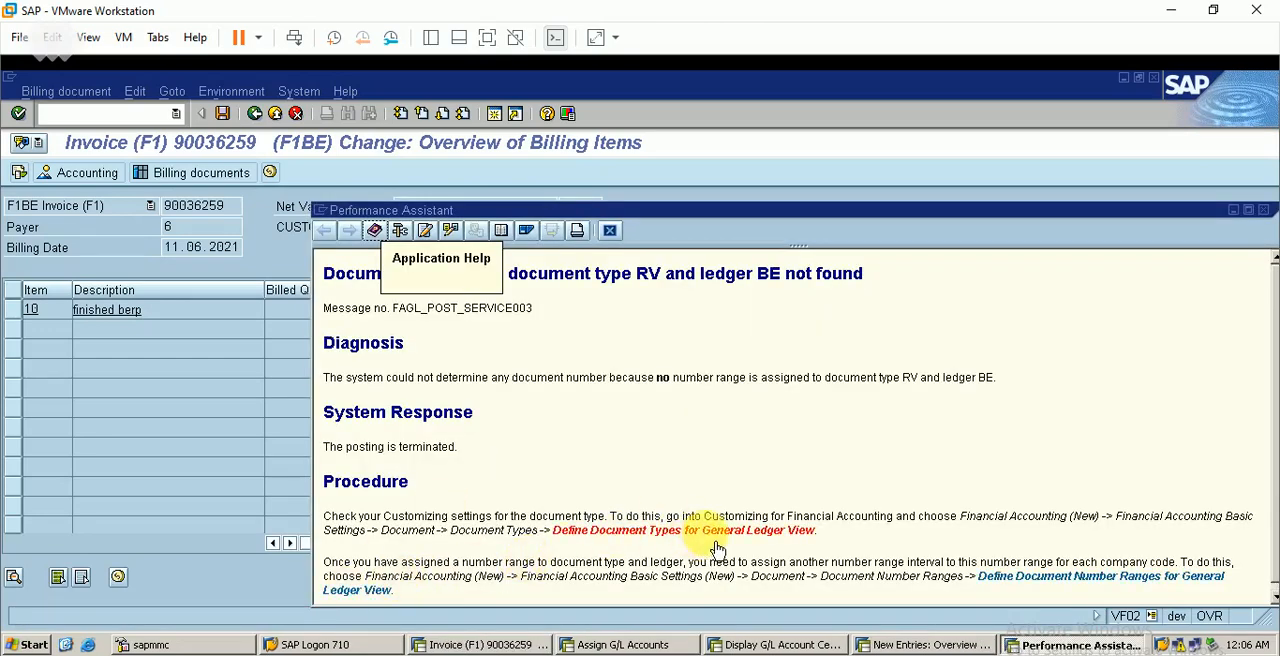
From the error help, open Define Document Types for General Ledger View for ledger BE
left_click(714, 536)
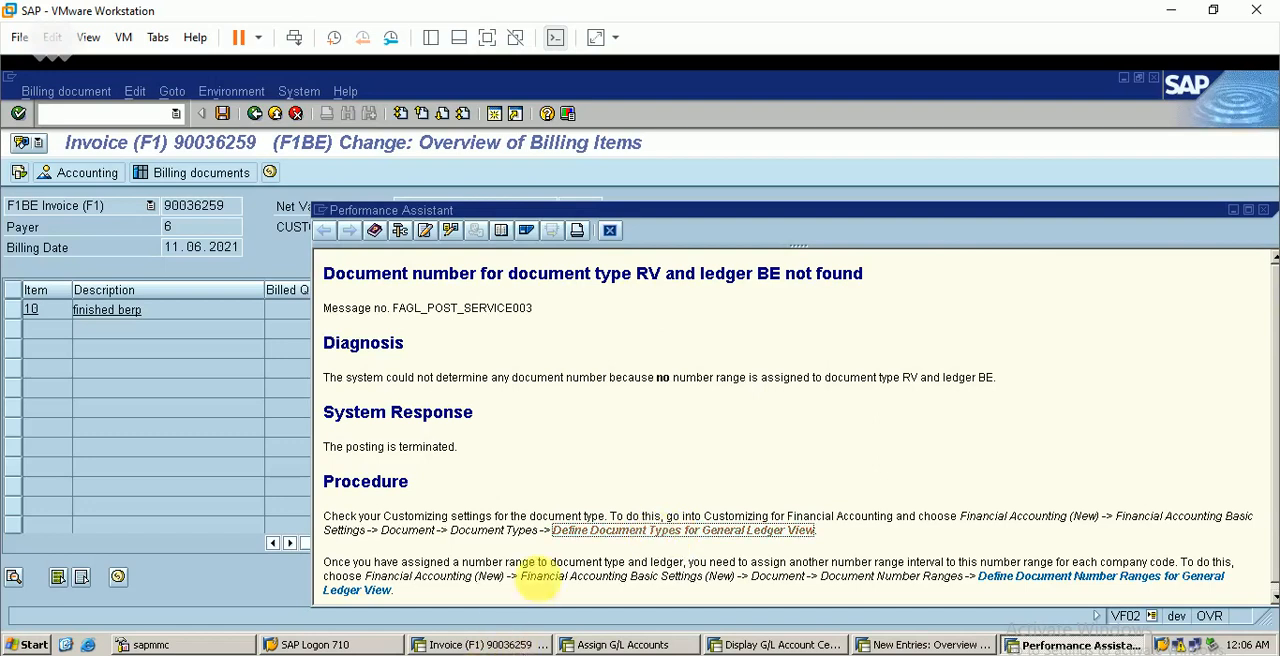
left_click(600, 531)
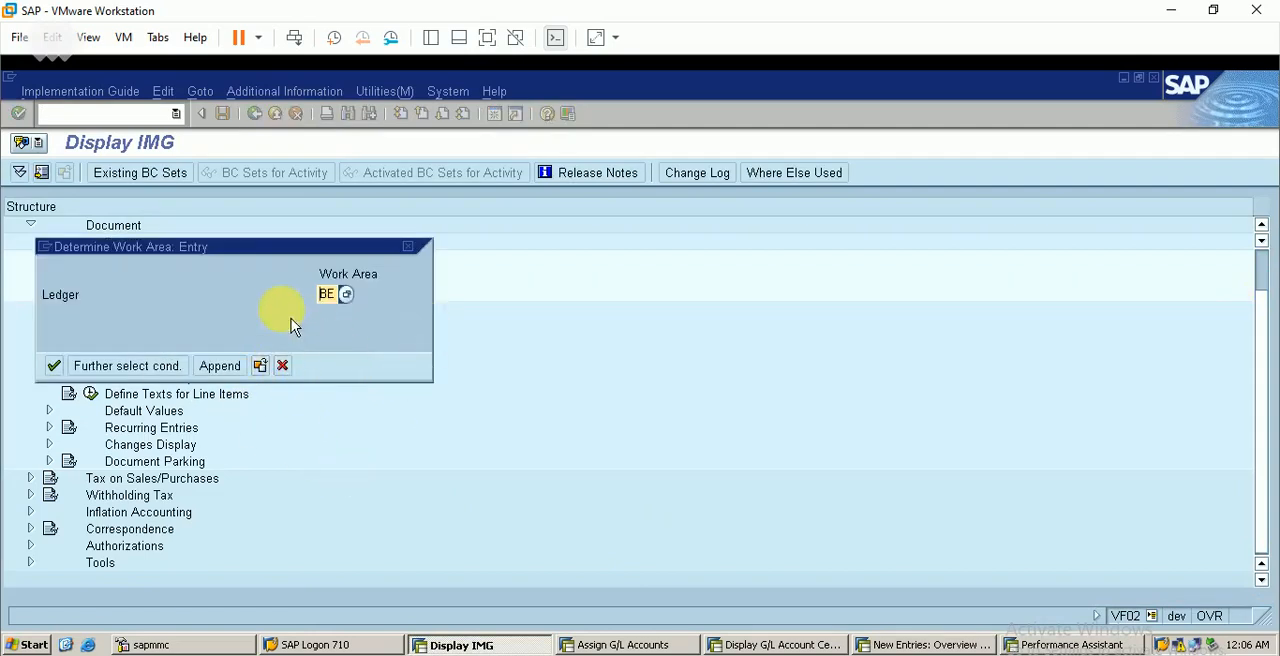
key("Return")
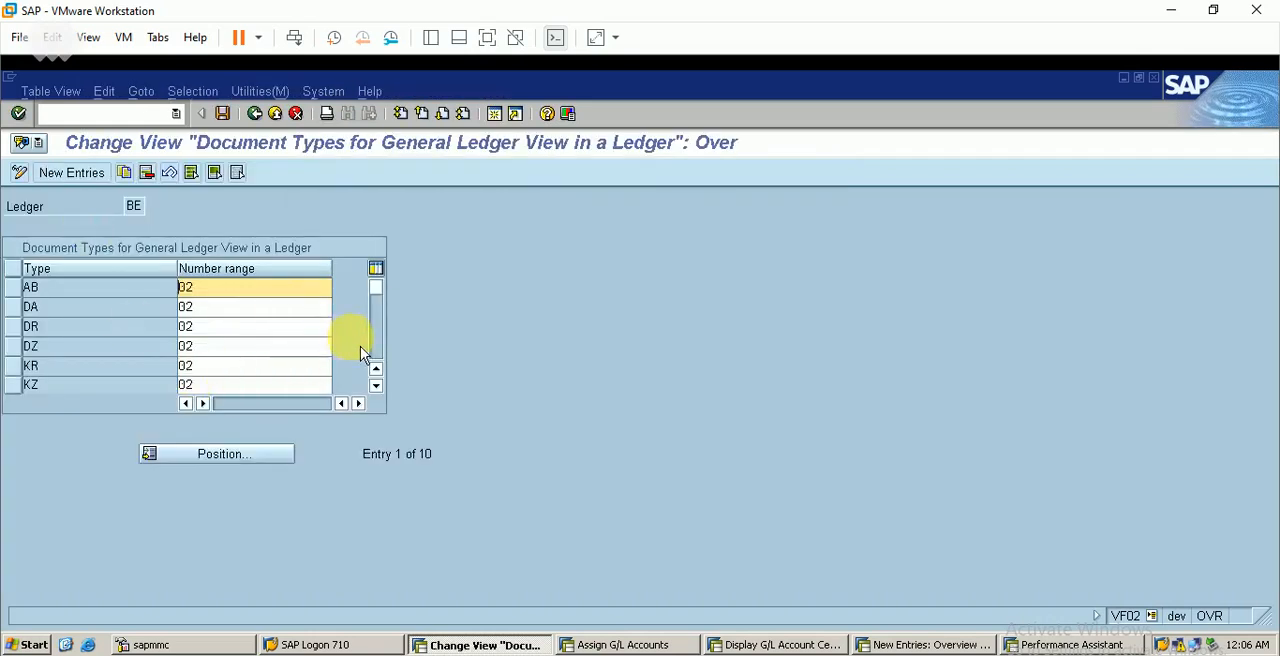
Add document type RV with number range 02 for ledger BE, save the entry and leave the table
left_click(88, 176)
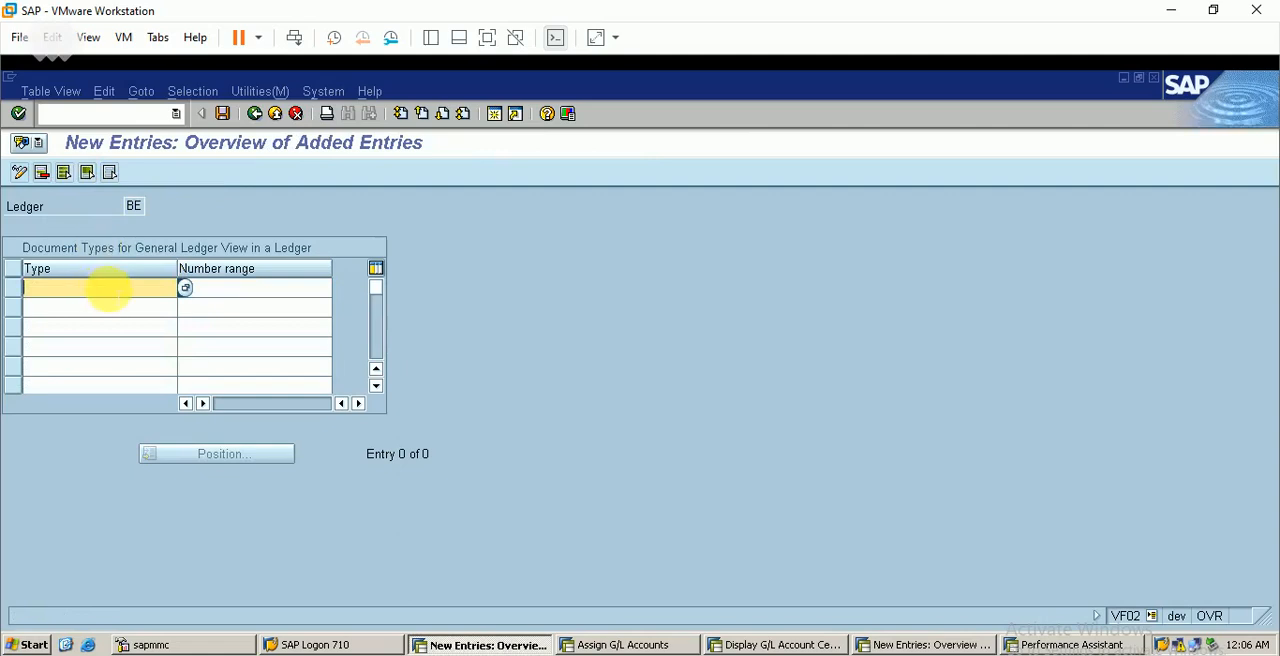
key("Tab")
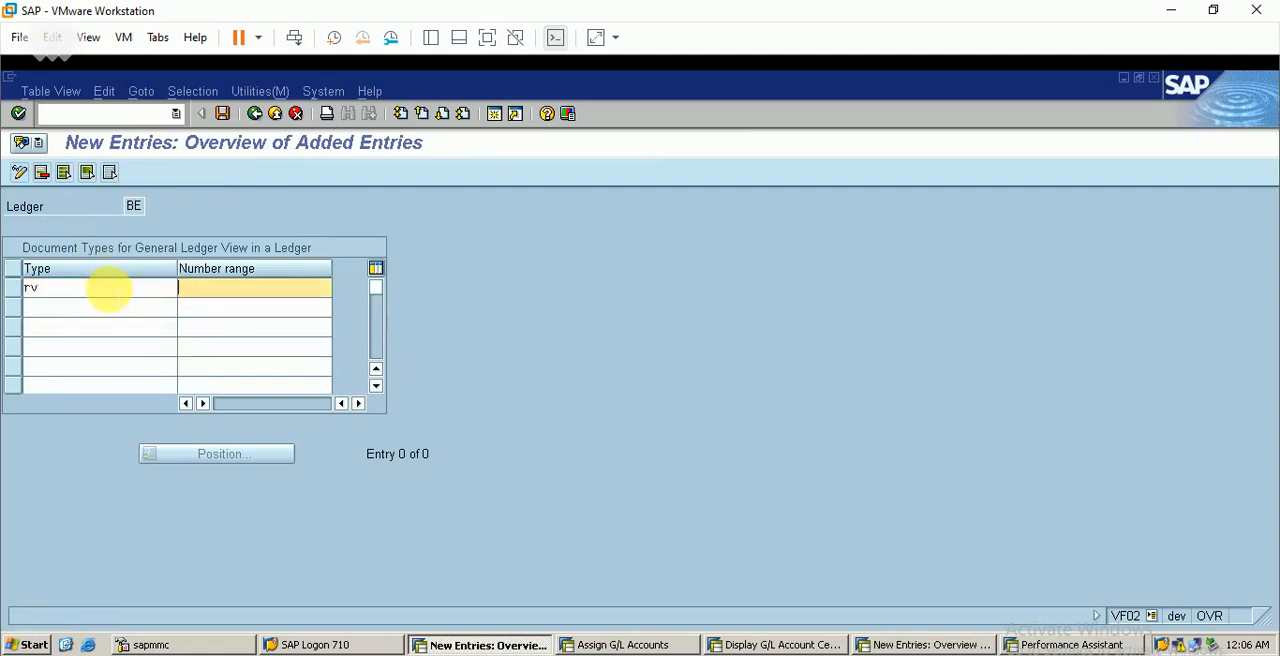
key("Return")
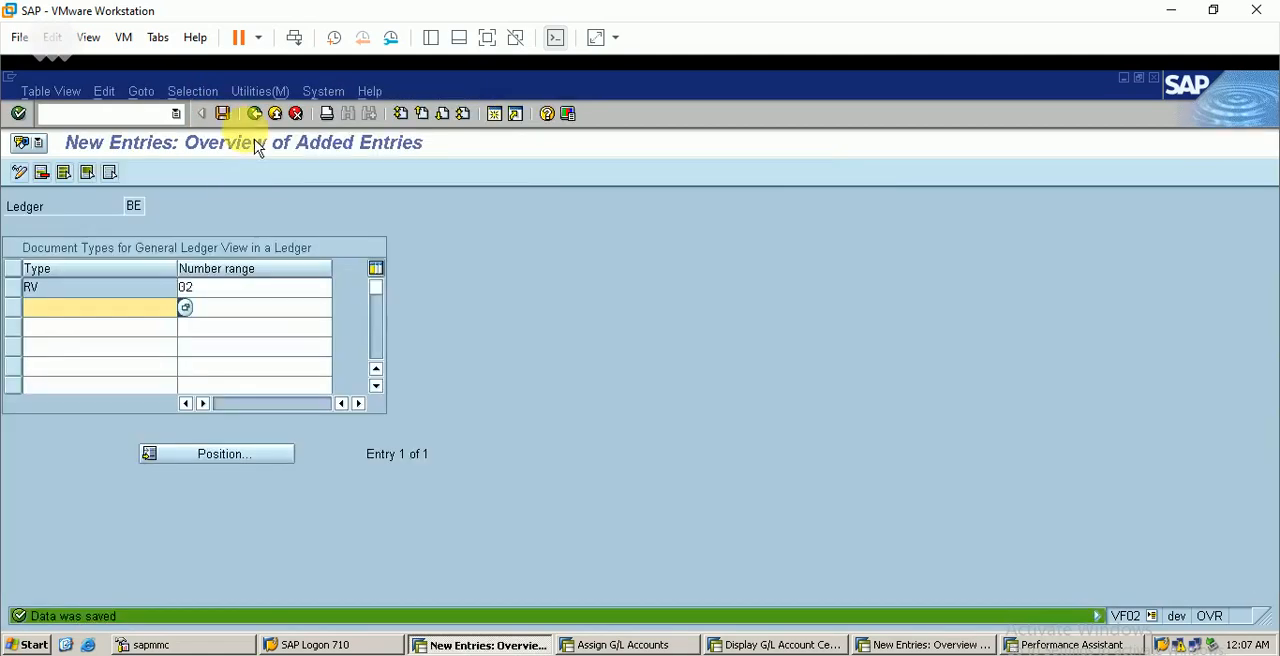
left_click(254, 113)
left_click(253, 113)
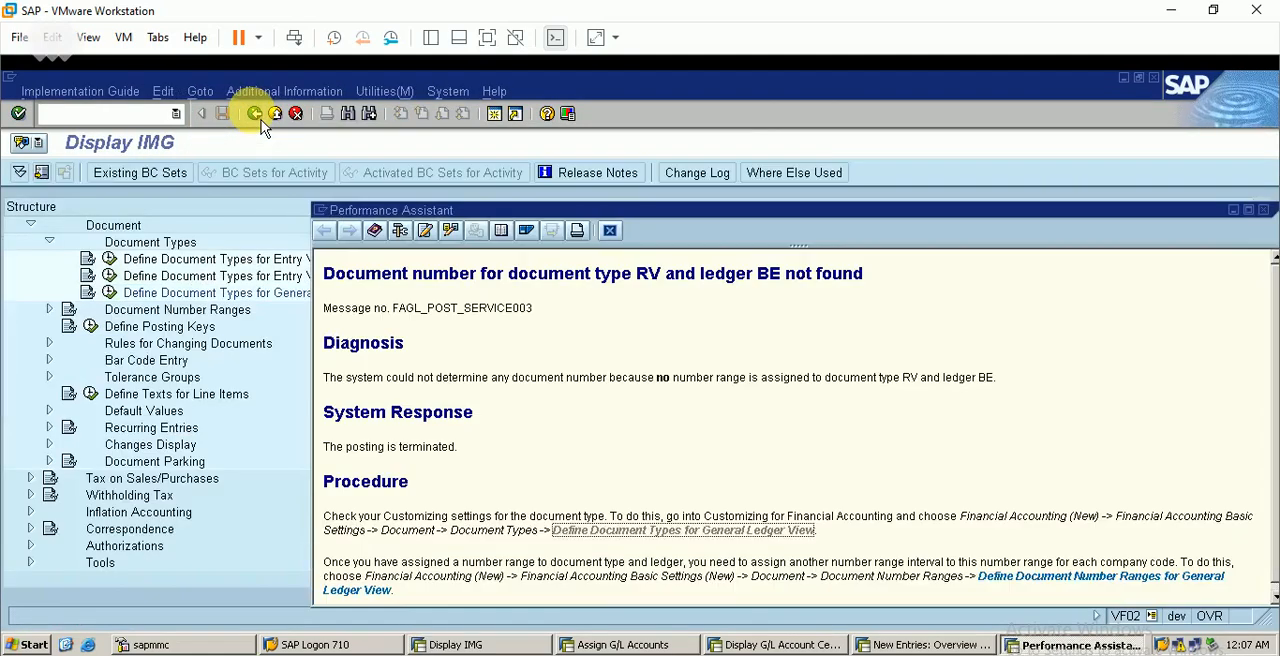
Close the error help, return to the F1BE invoice and try again to release it to accounting
left_click(610, 231)
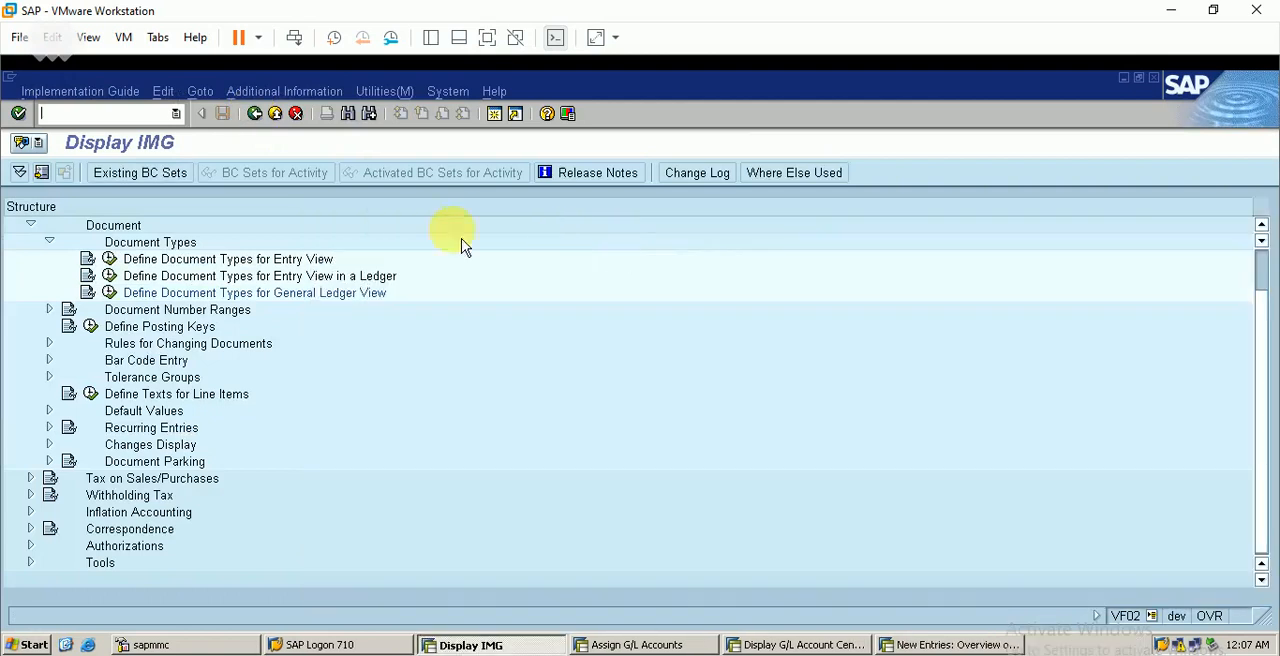
left_click(254, 113)
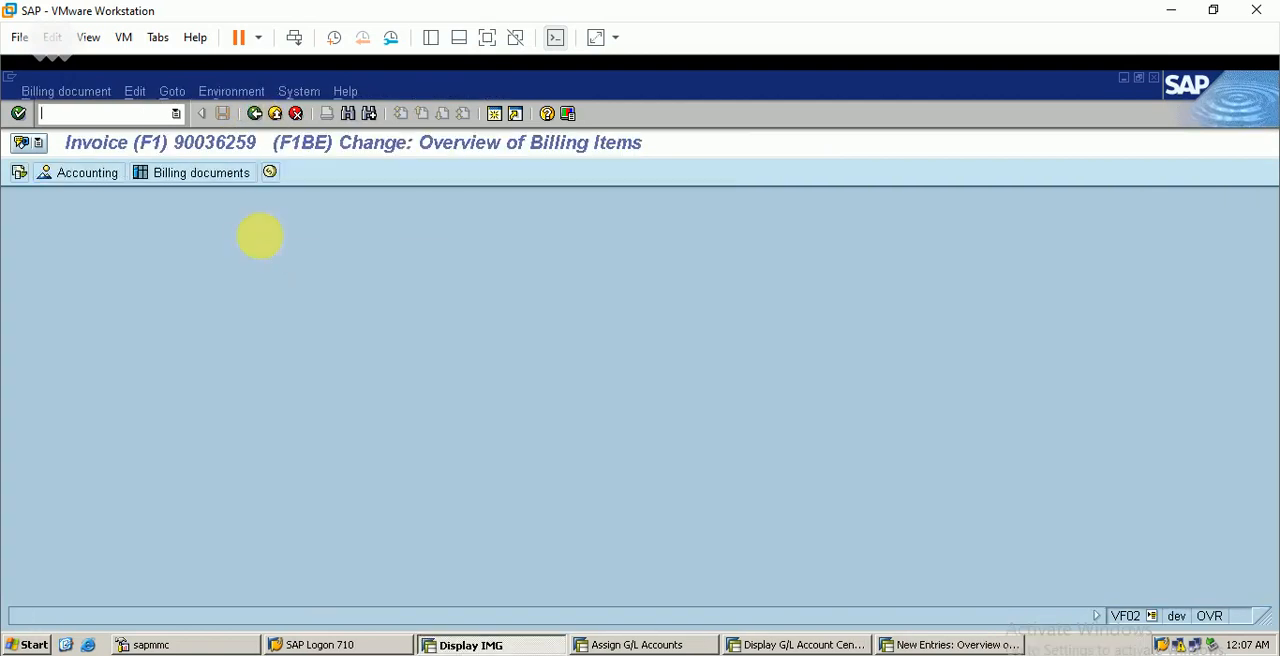
left_click(78, 91)
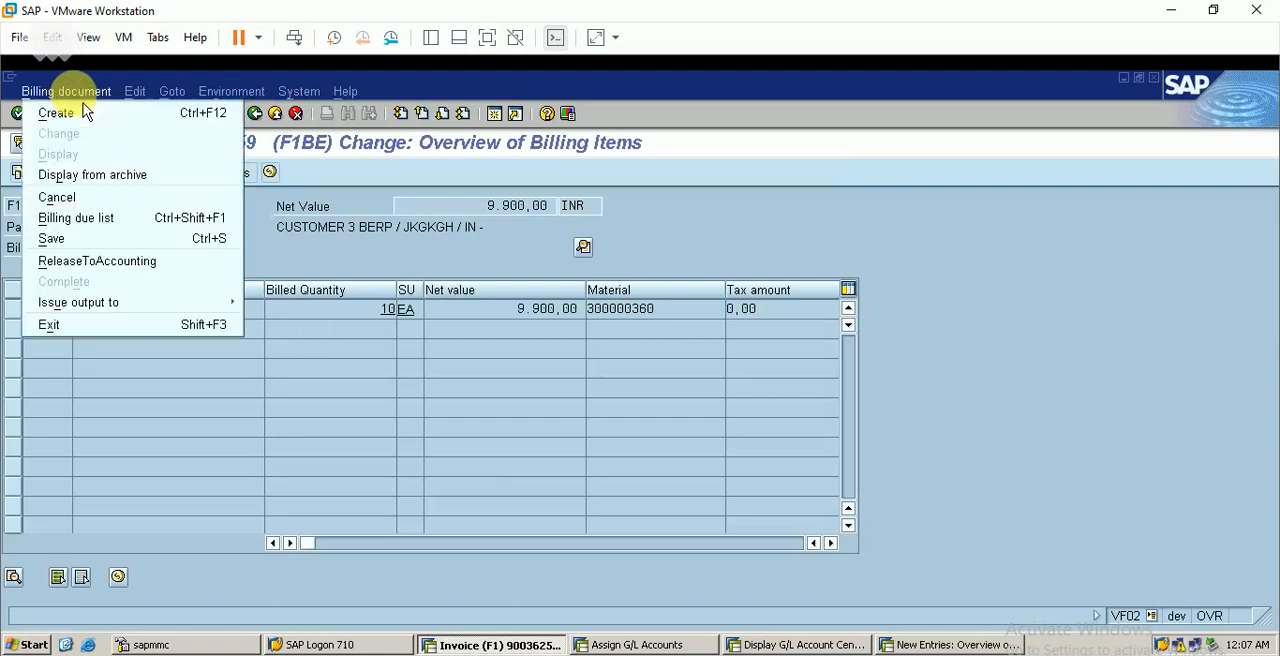
left_click(120, 262)
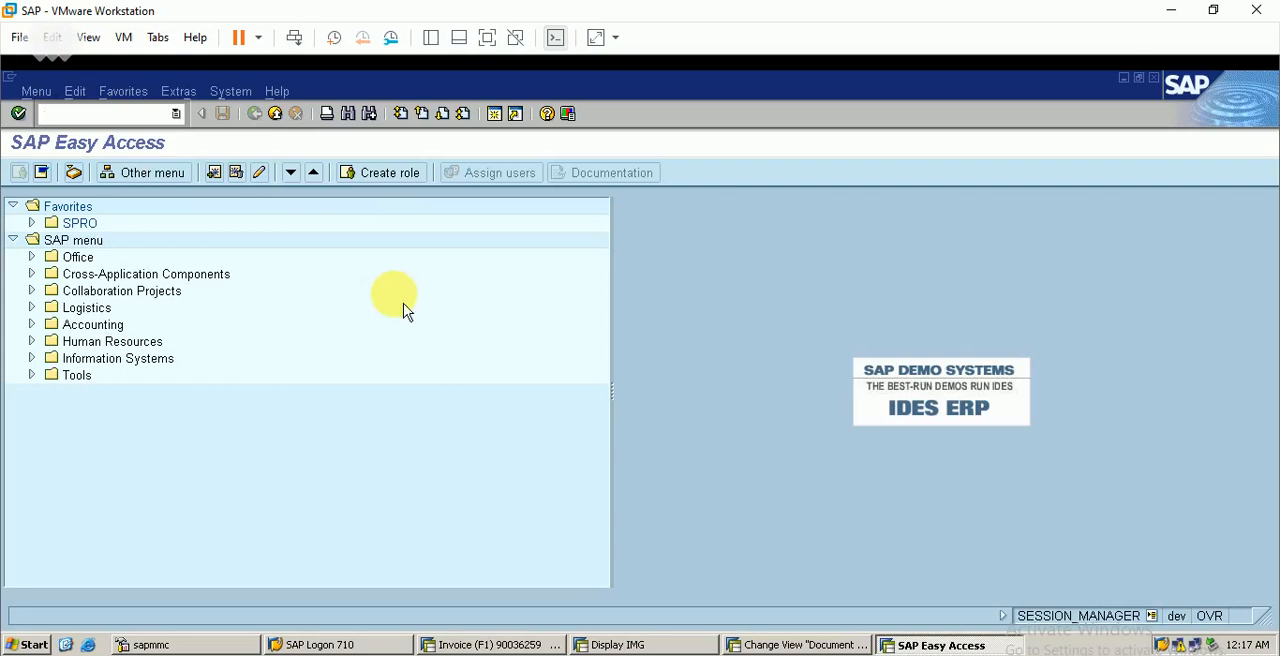
Open number range object RF_BELEG for change in SNRO and view the accounting document intervals of company code BERP
type("r")
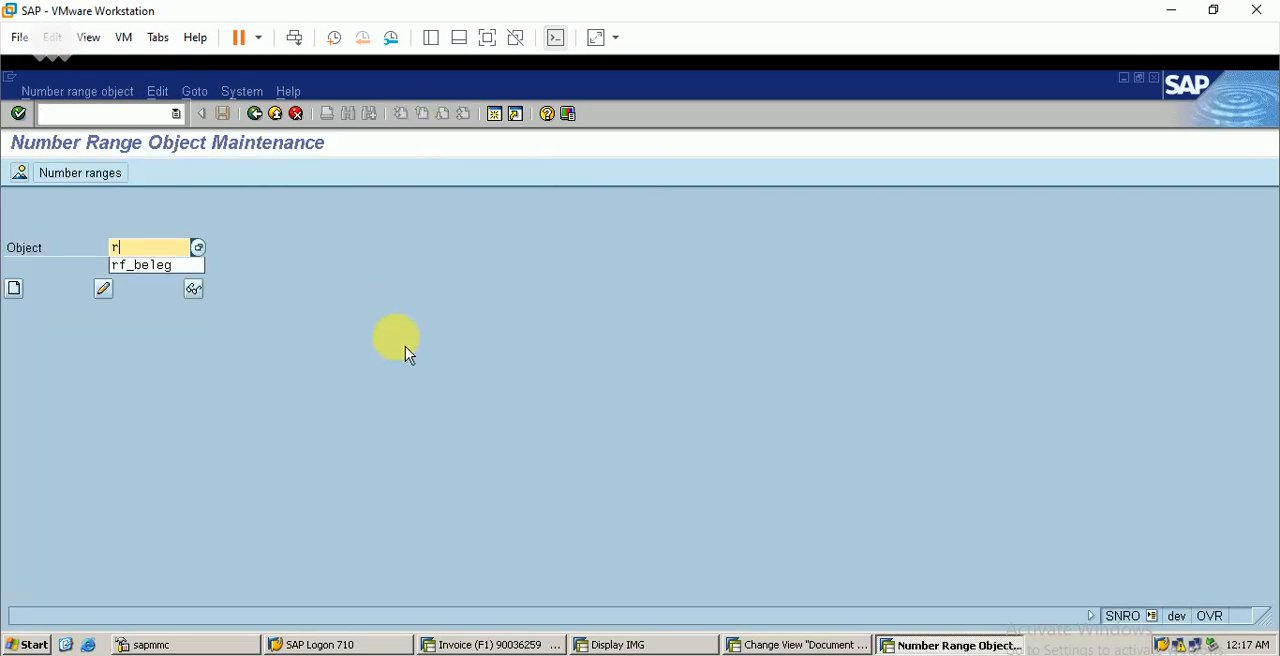
left_click(185, 268)
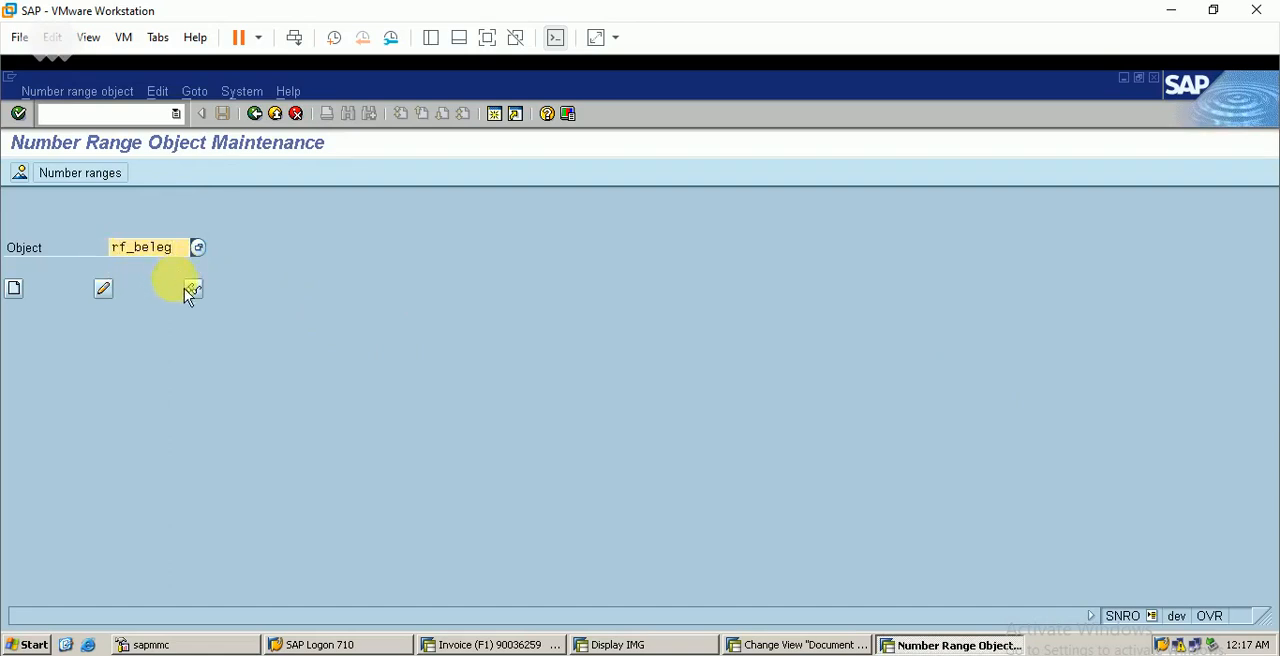
left_click(106, 291)
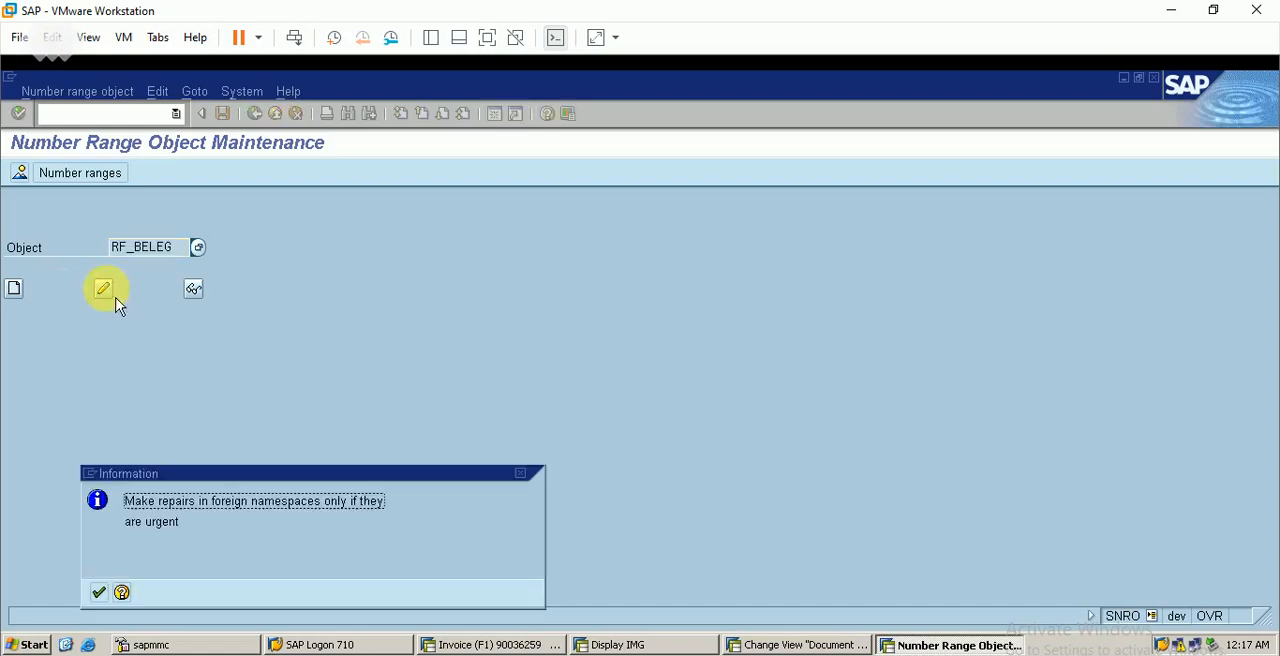
key("Return")
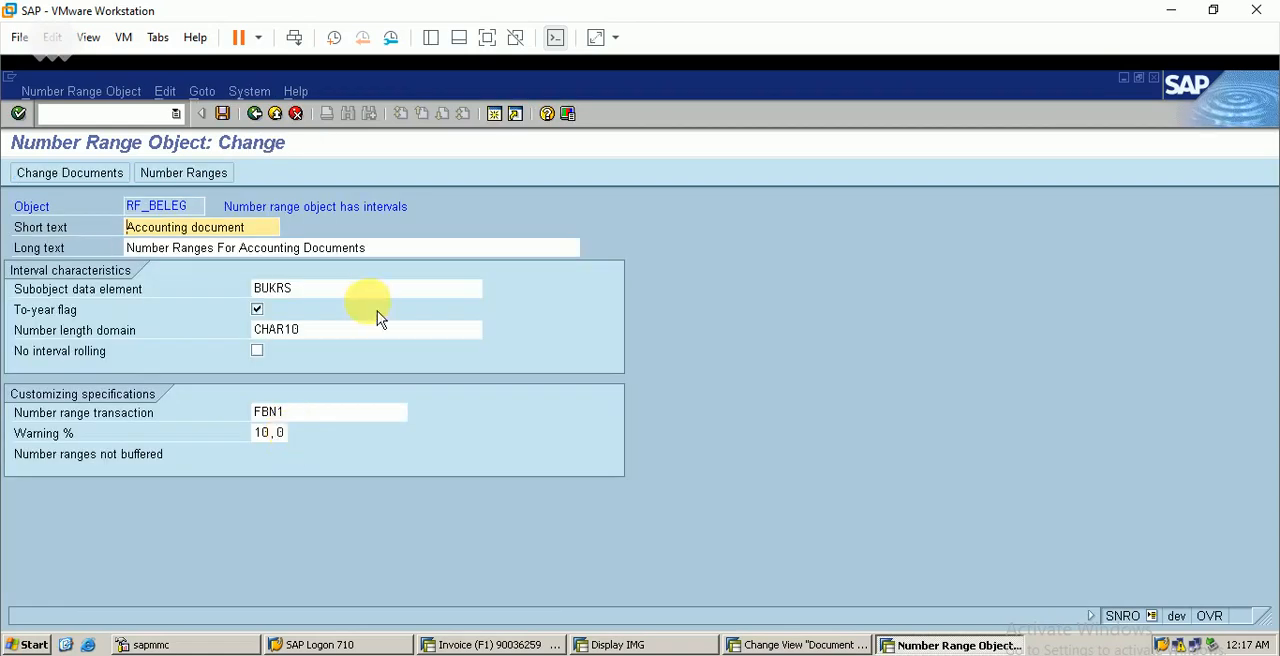
left_click(210, 189)
type("b")
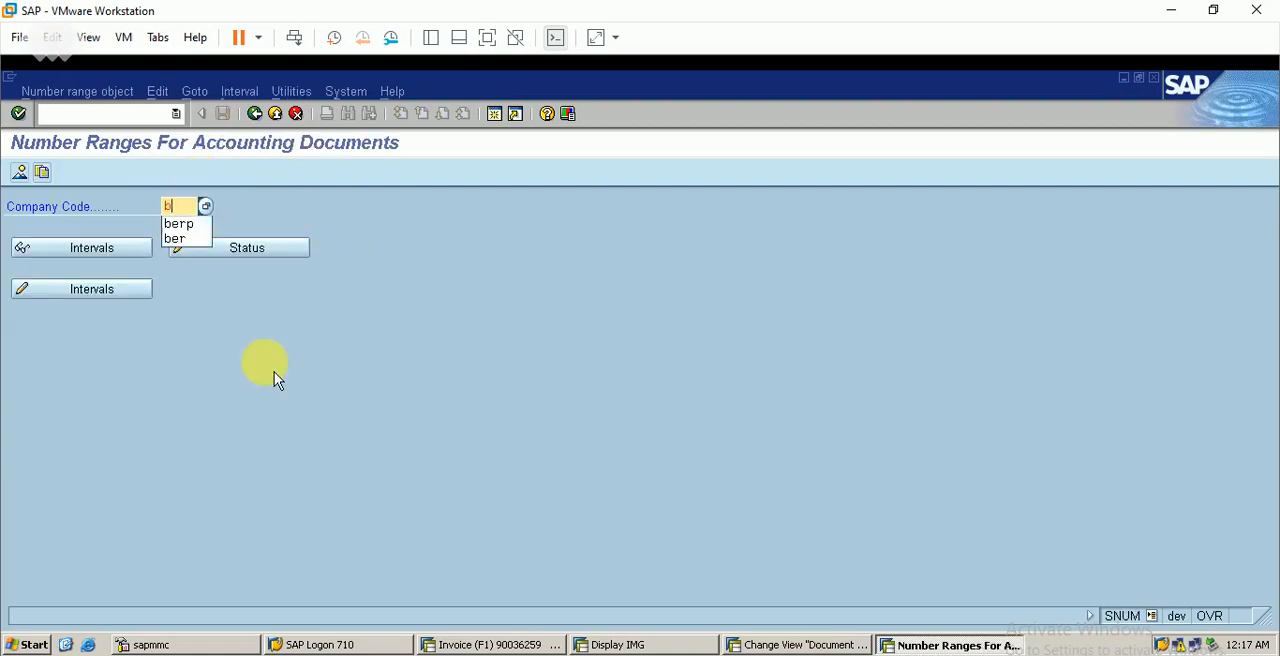
type("erp")
key("Return")
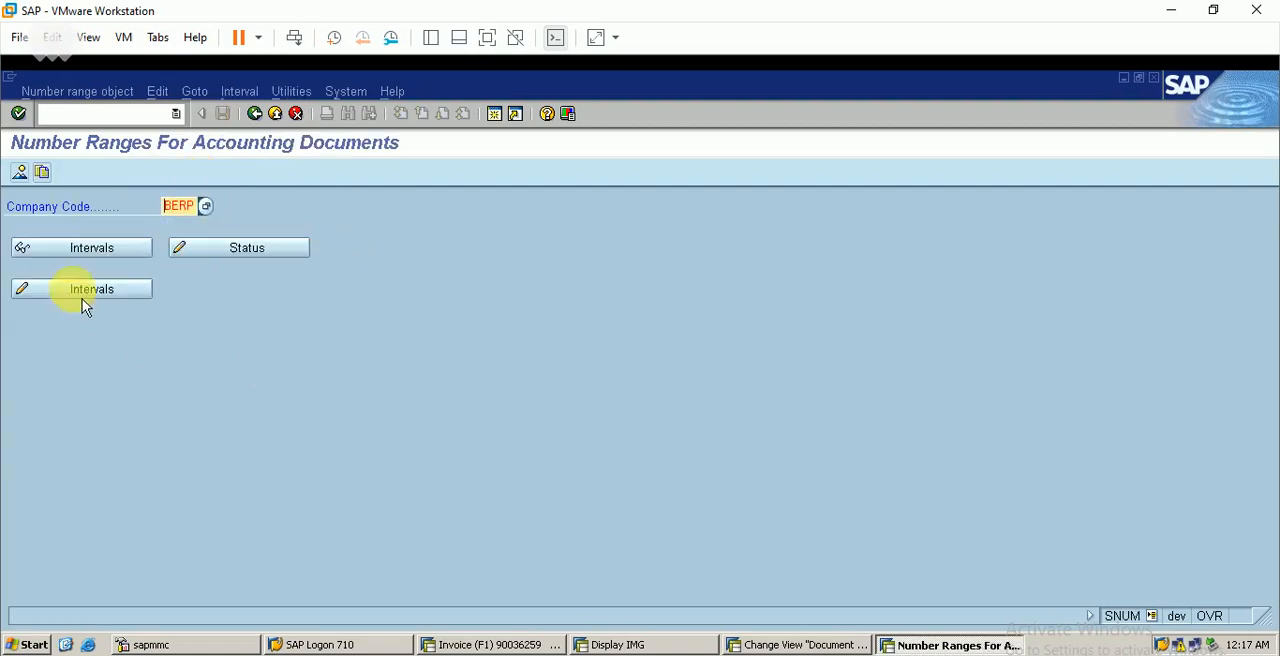
left_click(90, 297)
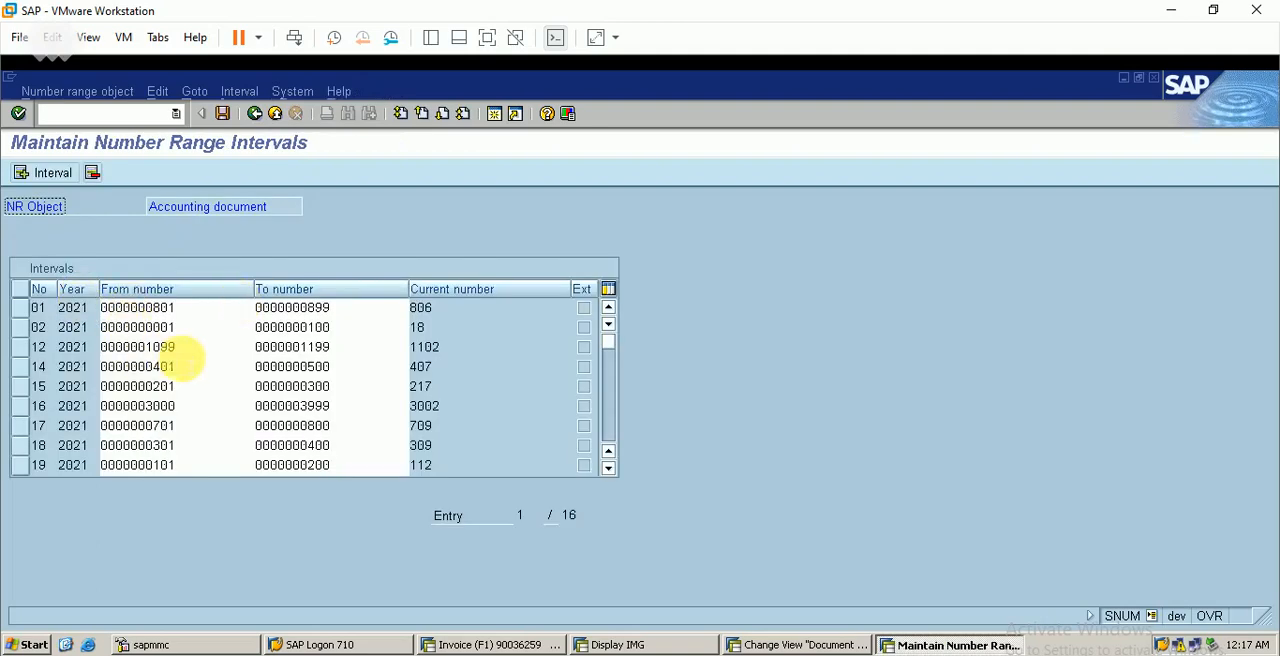
Return to the billing document session, reopen the F1BE invoice and release it to accounting
left_click(505, 645)
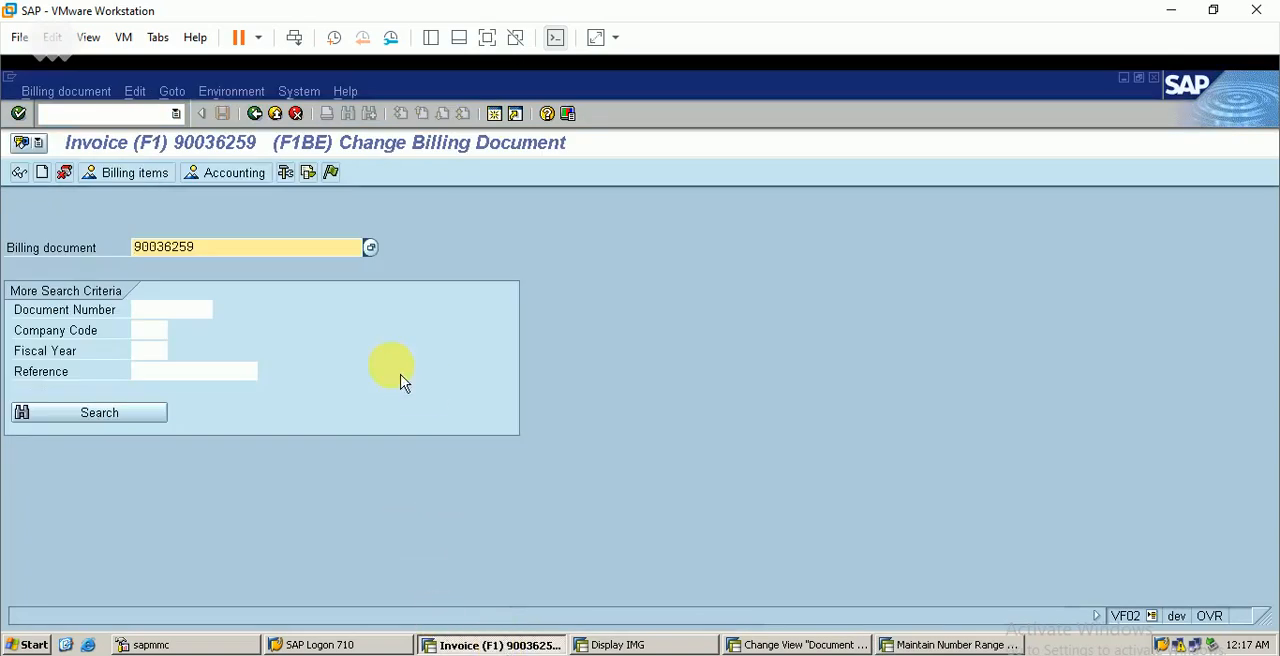
key("Return")
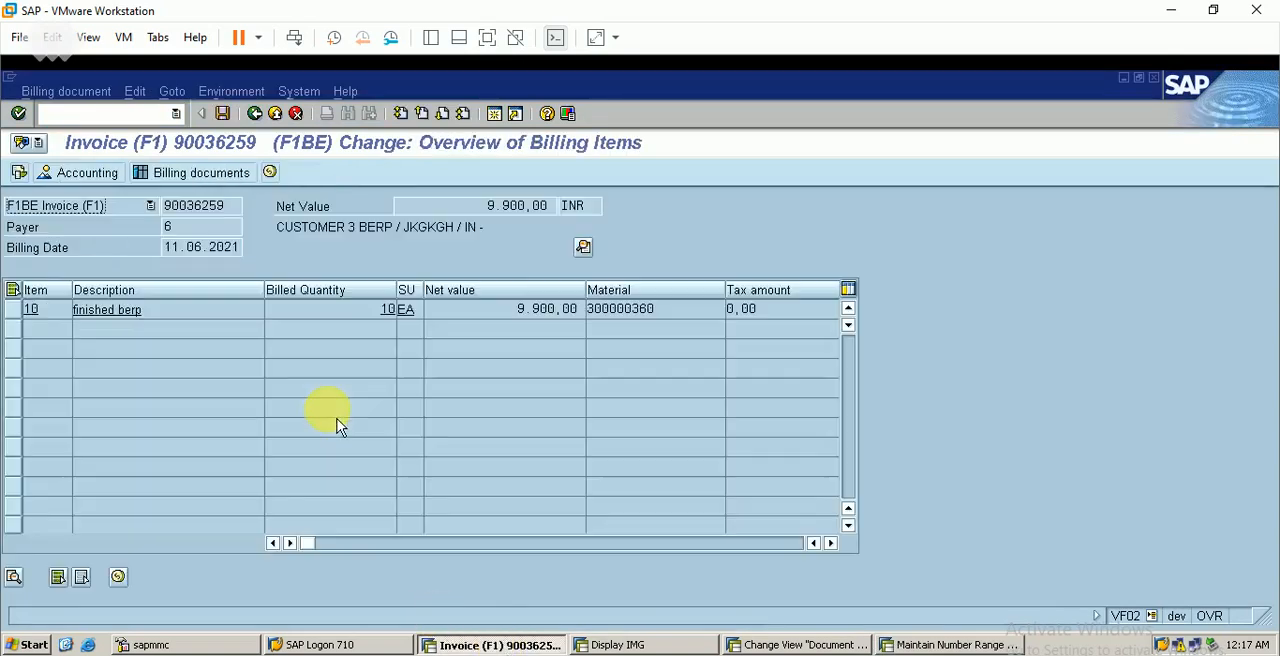
left_click(62, 91)
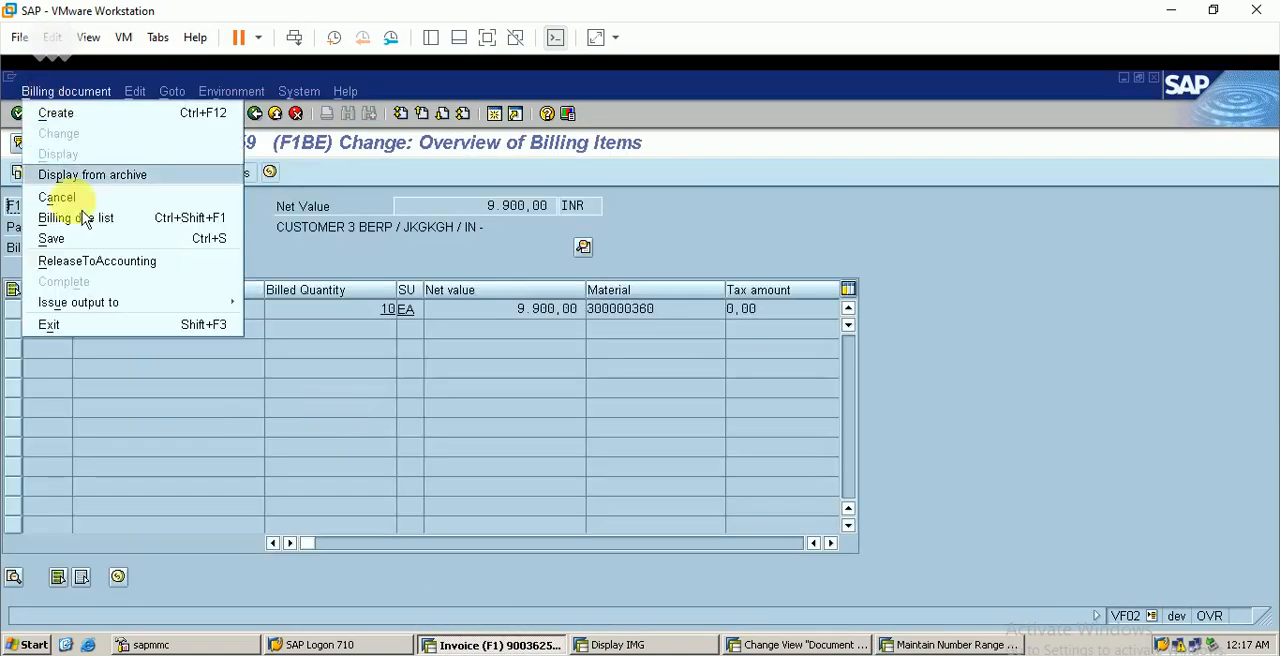
left_click(101, 262)
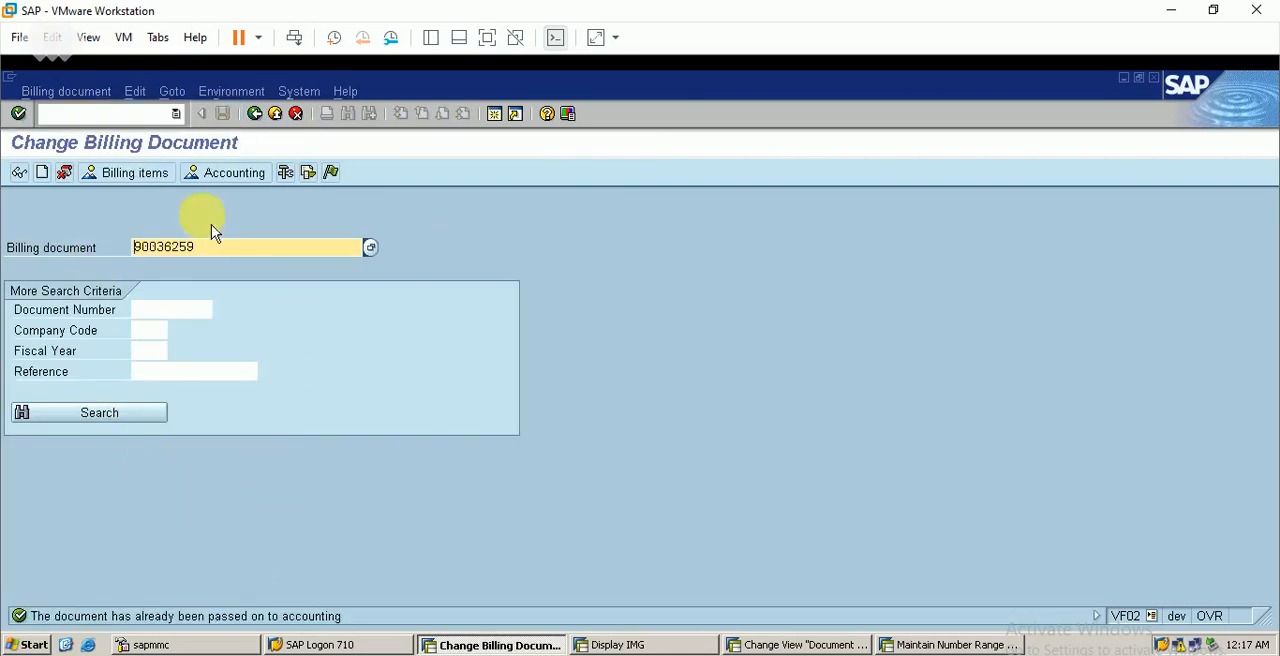
List the invoice's documents in accounting and open its accounting document
left_click(229, 177)
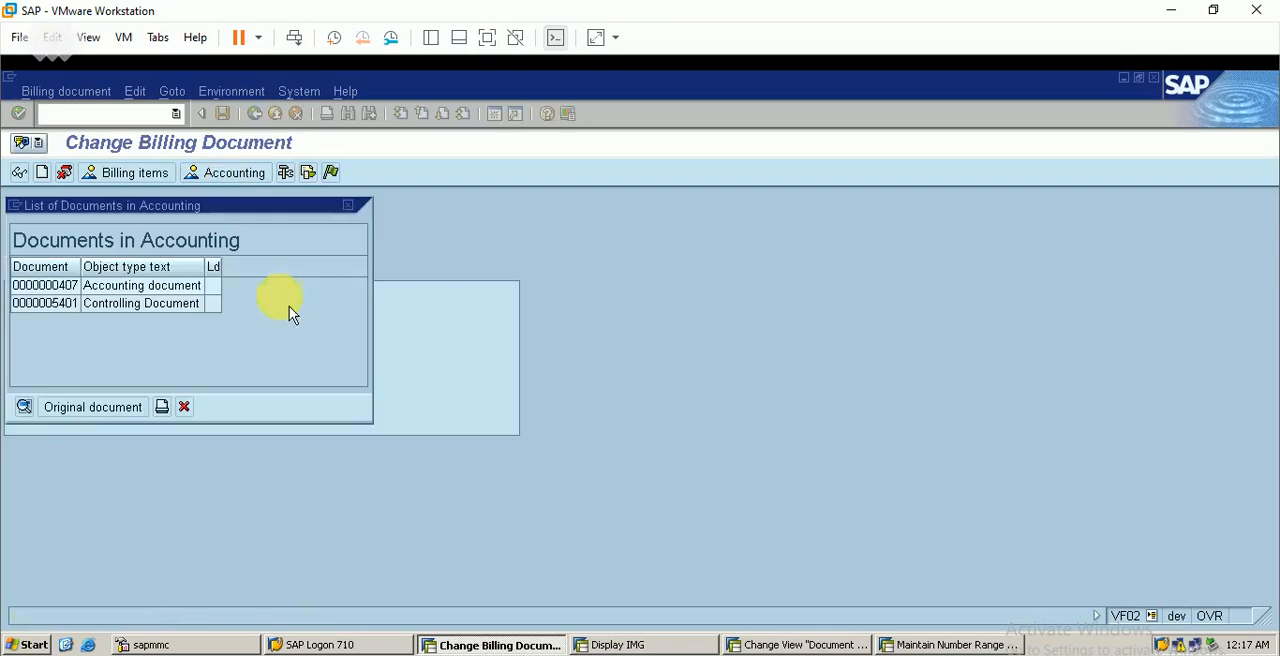
left_click(179, 294)
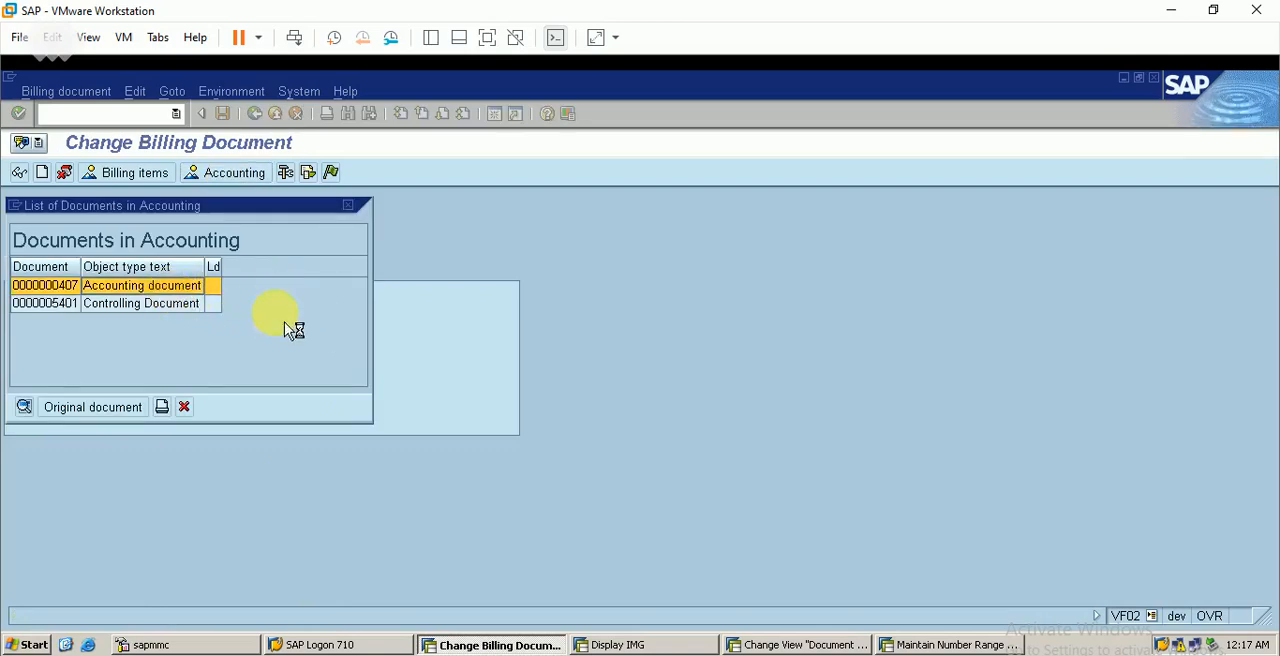